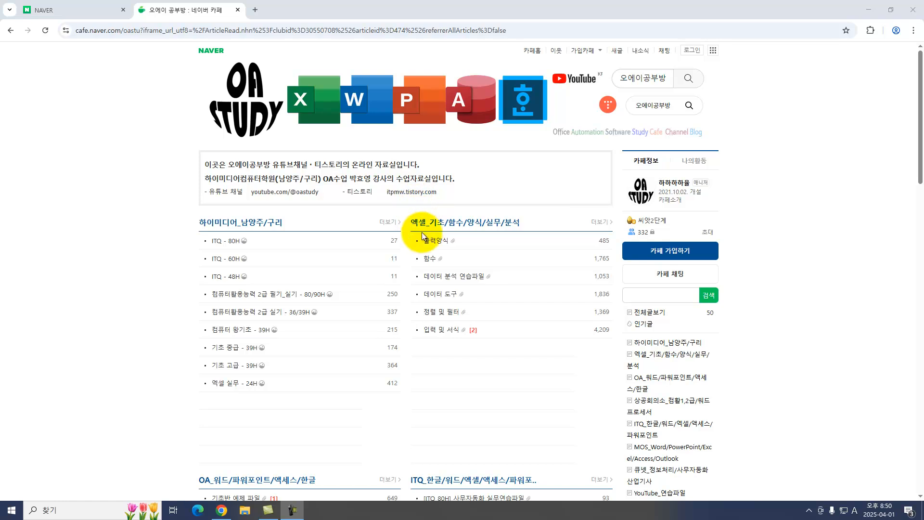
Open the post "[YouTube_ITQ엑셀] 2024년 모든함수_252 기출문제 풀이" from the YouTube_연습파일 board.
scroll(444, 295, "down", 9)
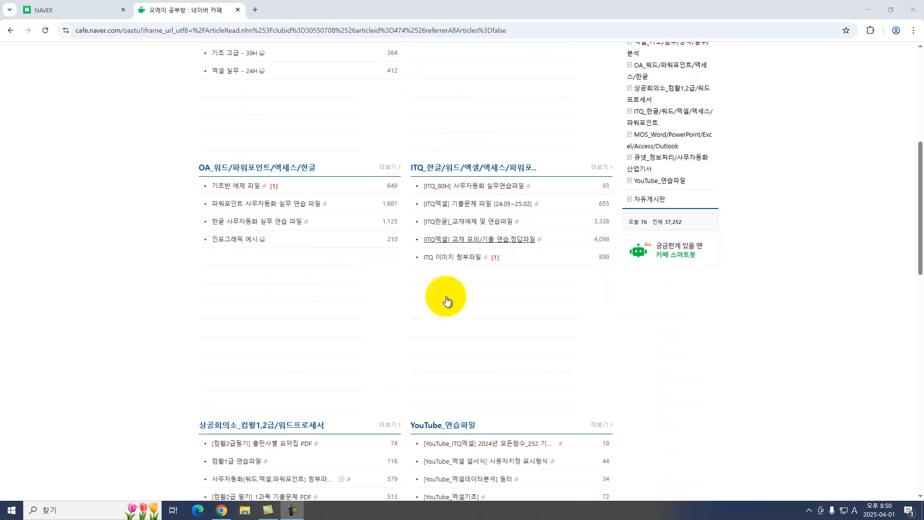
scroll(447, 296, "down", 2)
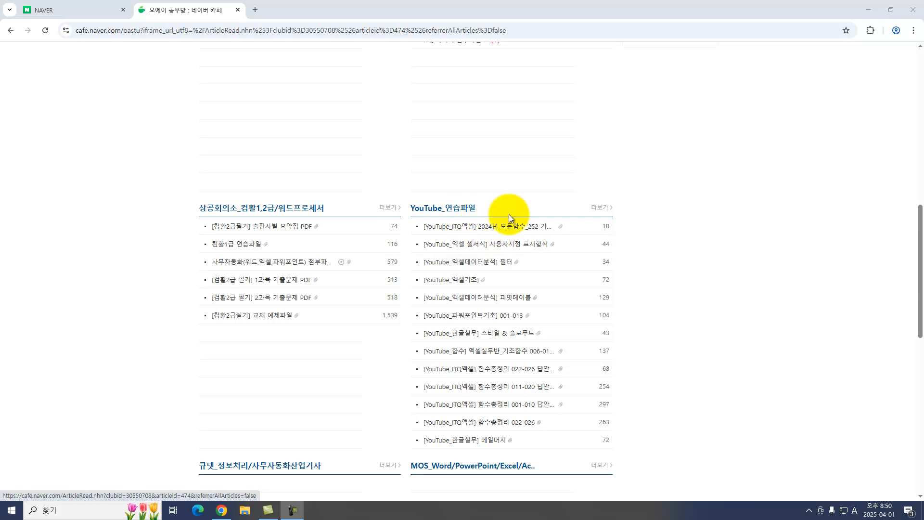
left_click(498, 233)
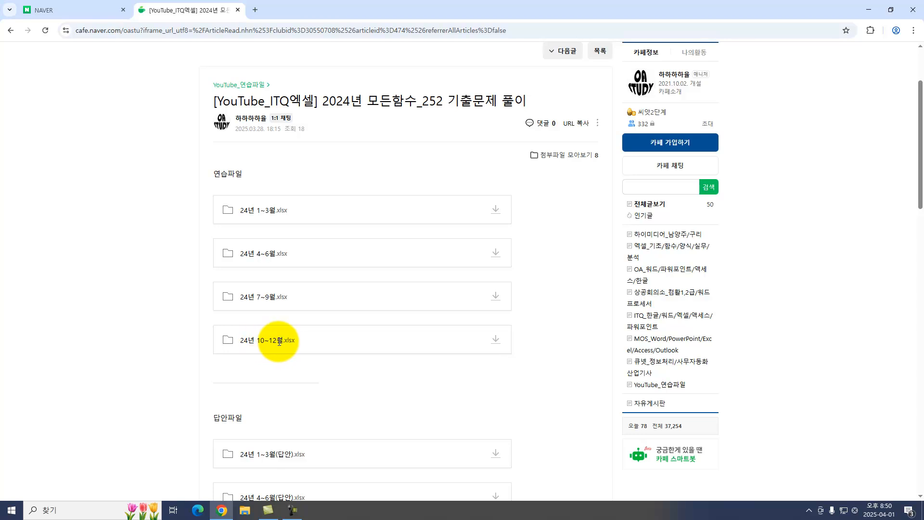
Download the practice file "24년 10~12월.xlsx" to the computer and open it in Excel.
left_click(495, 340)
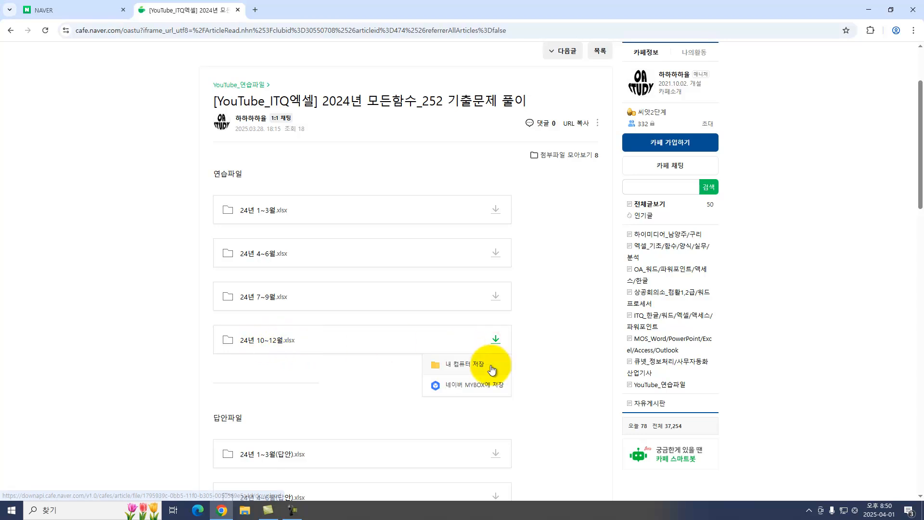
scroll(378, 425, "down", 2)
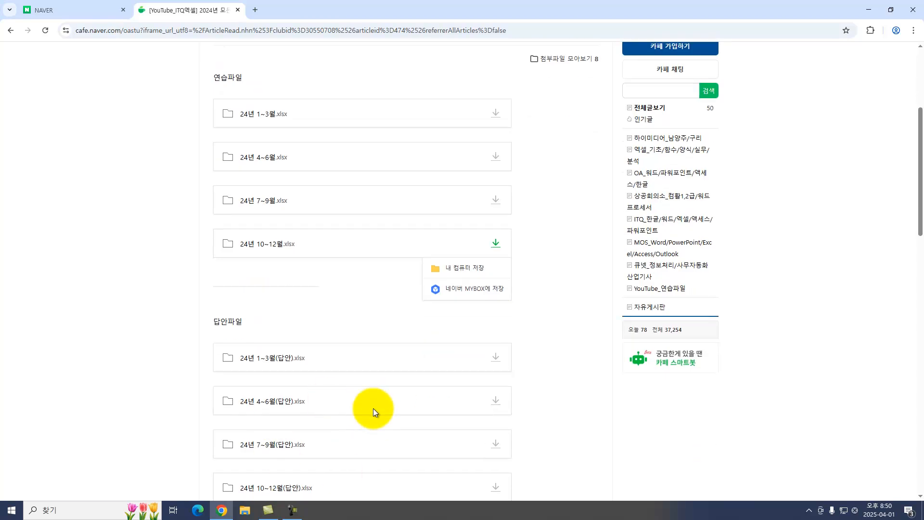
scroll(374, 411, "up", 1)
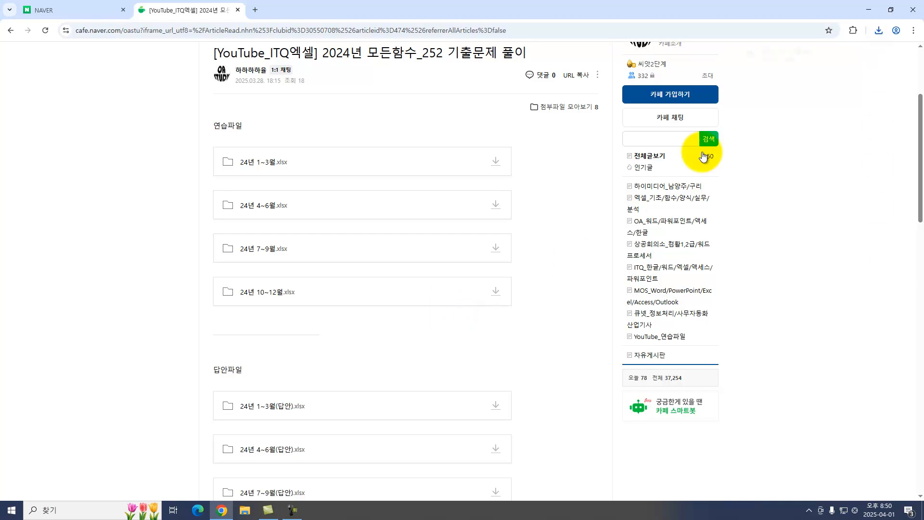
left_click(785, 55)
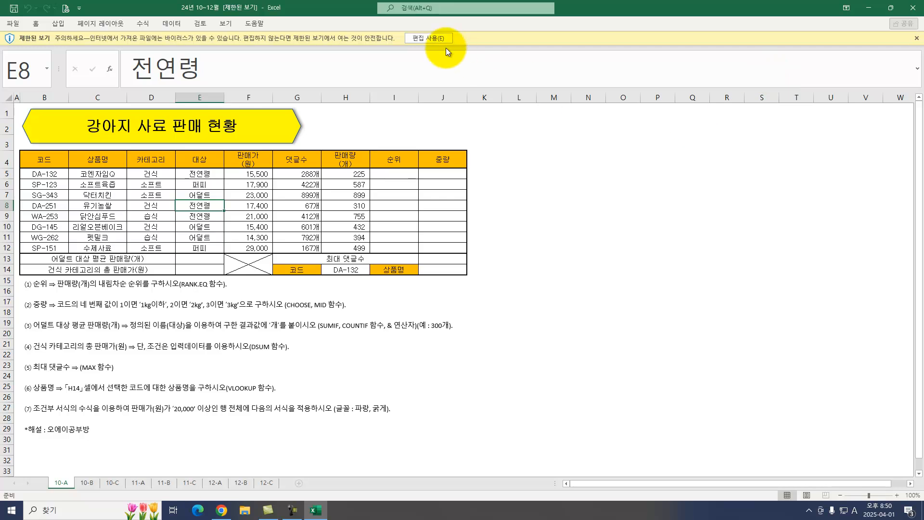
Enable editing for the protected workbook and enlarge sheet 10-A to 130%.
left_click(425, 39)
left_click(180, 201)
scroll(180, 200, "up", 1)
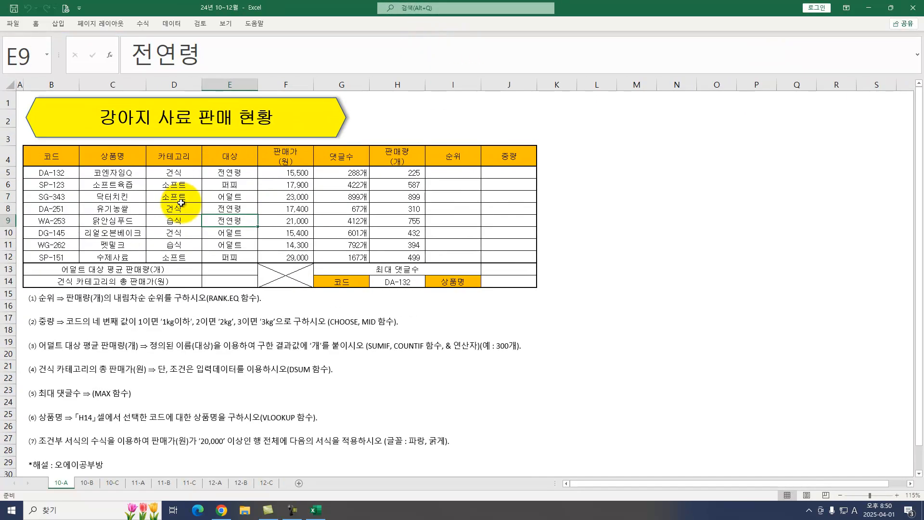
scroll(181, 202, "up", 1)
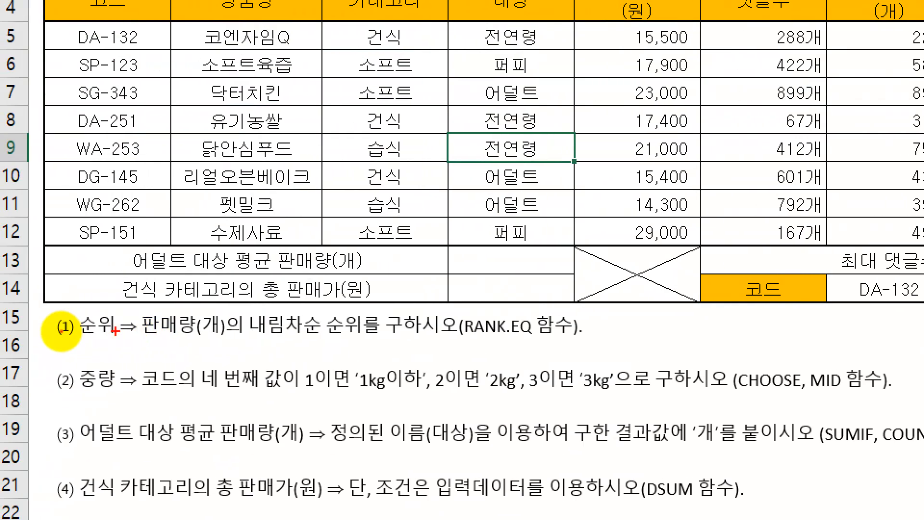
Start a RANK.EQ function in cell I5 of the 순위 column and bring up its arguments dialog.
left_click_drag(130, 348, 405, 347)
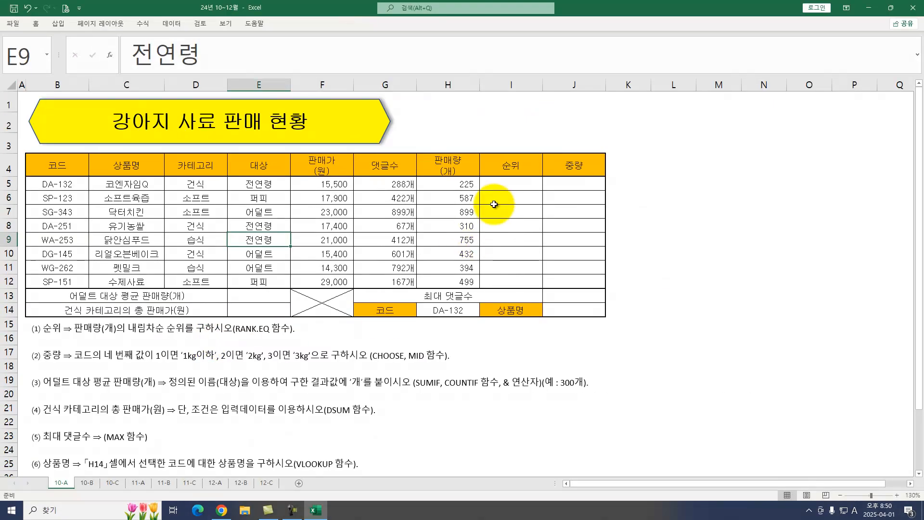
left_click(522, 183)
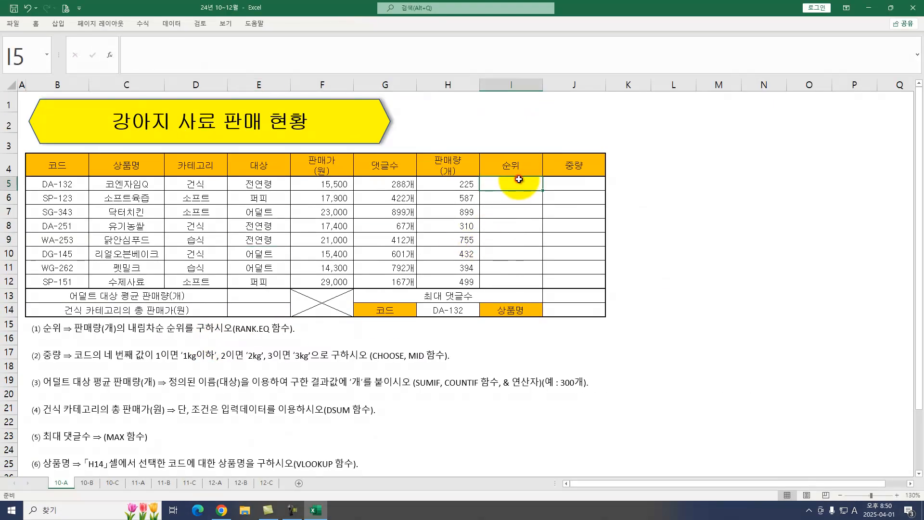
type("=")
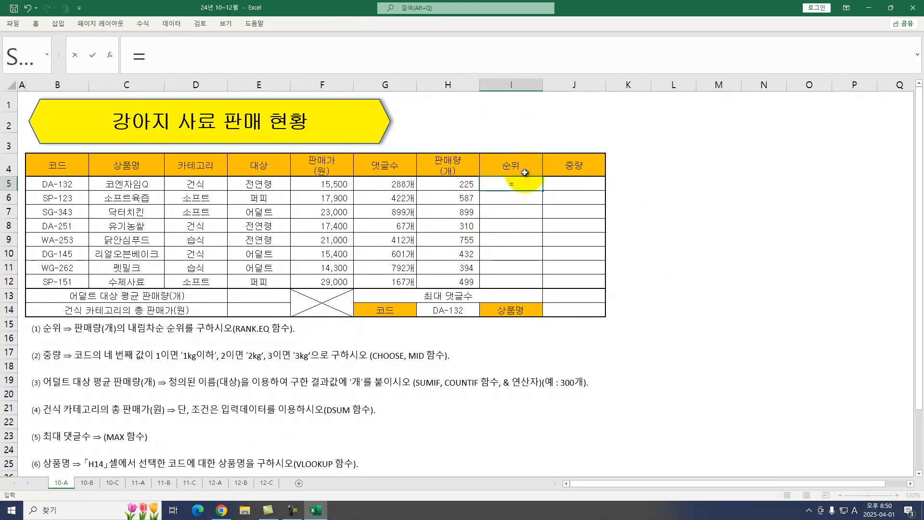
type("RA")
key("Down")
key("Down")
key("Down")
key("Down")
key("Down")
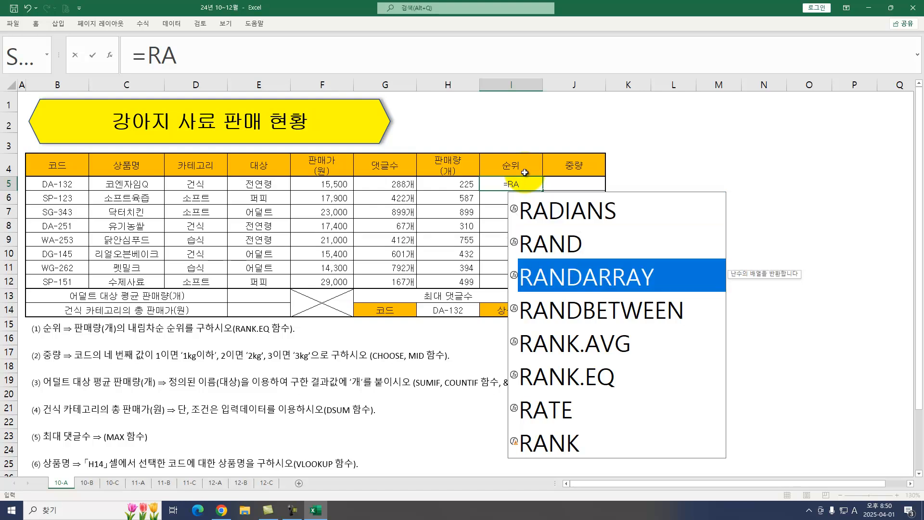
key("Tab")
key("ctrl+a")
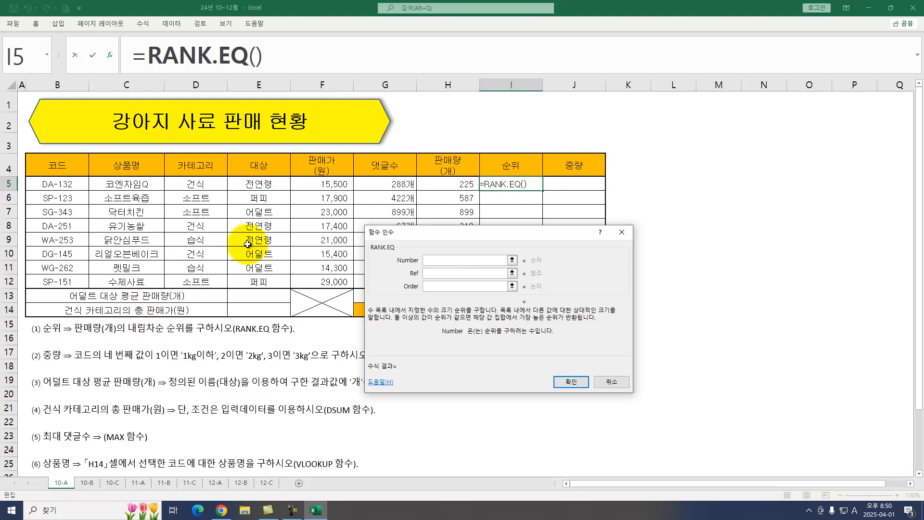
Complete the formula as =RANK.EQ(H5,$H$5:$H$12) and fill it down to I12.
left_click(442, 183)
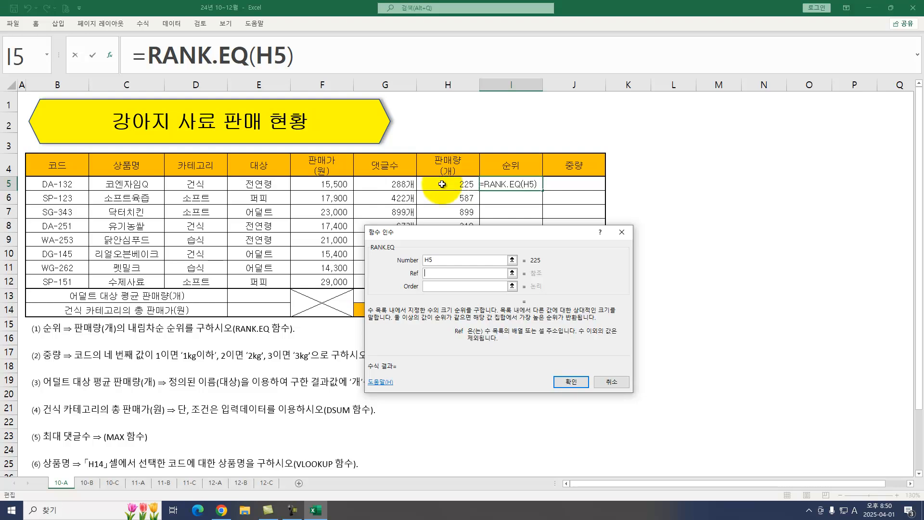
left_click_drag(441, 232, 592, 231)
left_click(578, 269)
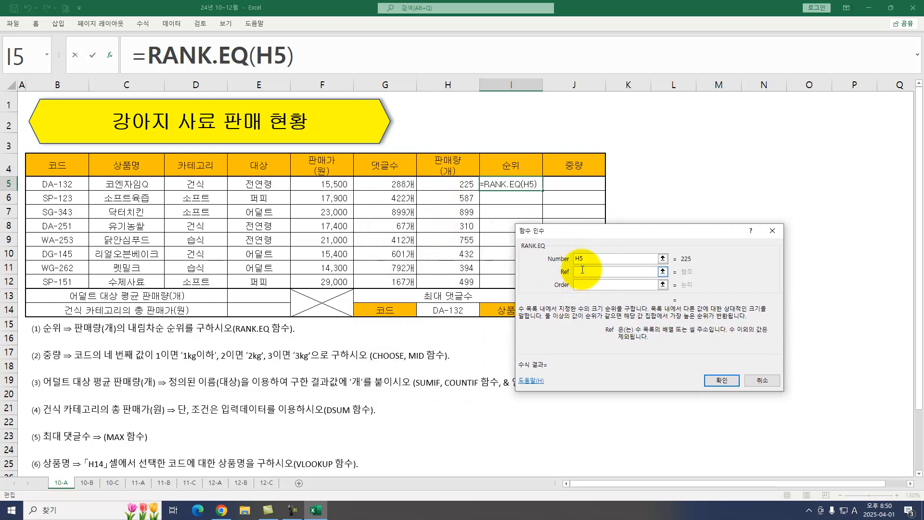
left_click_drag(457, 184, 461, 281)
key("F4")
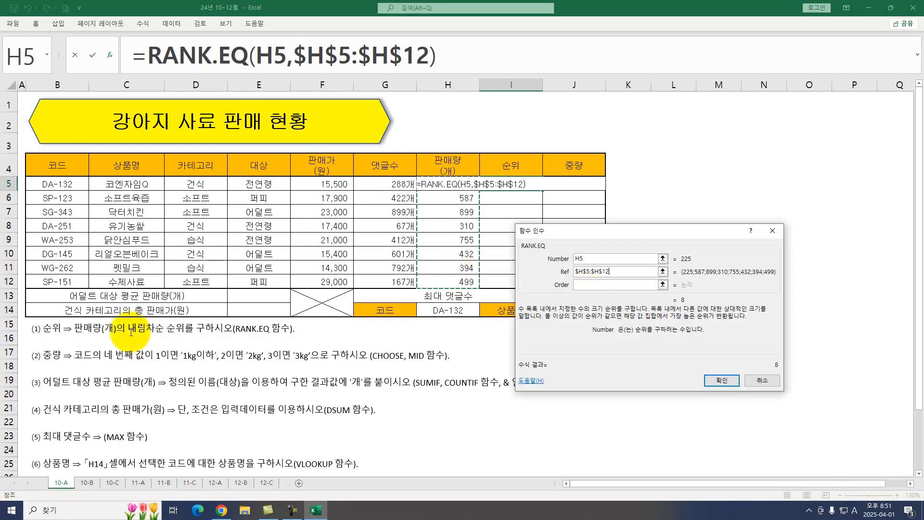
left_click(722, 380)
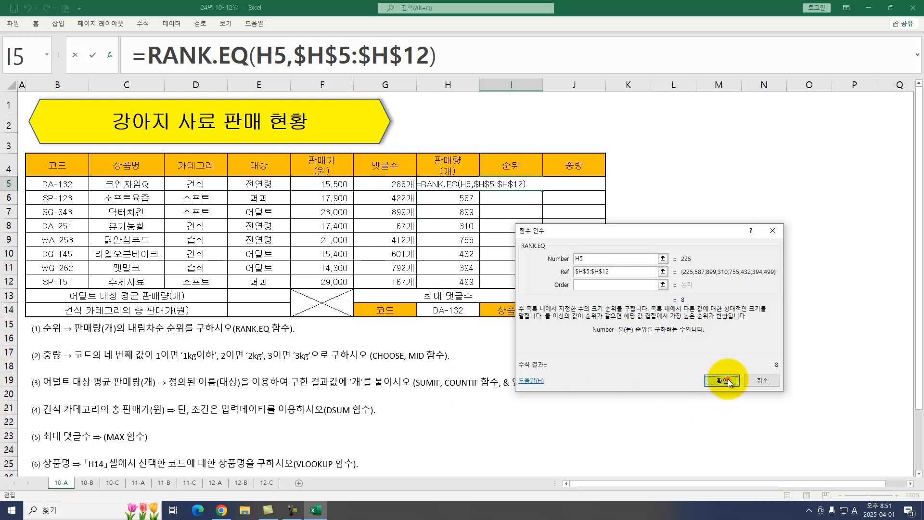
left_click_drag(544, 191, 544, 286)
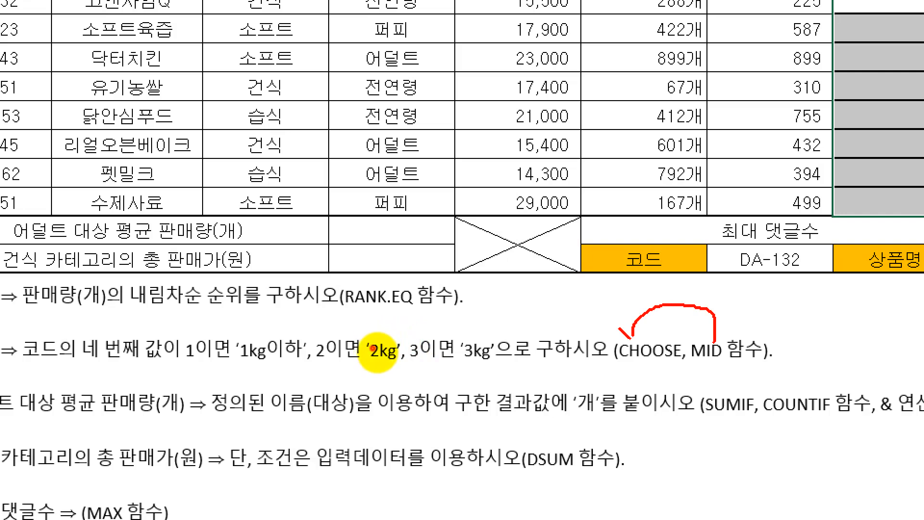
Begin a CHOOSE function in cell J5 of the 중량 column with MID(B5,4,1) as its index argument.
left_click_drag(18, 332, 155, 370)
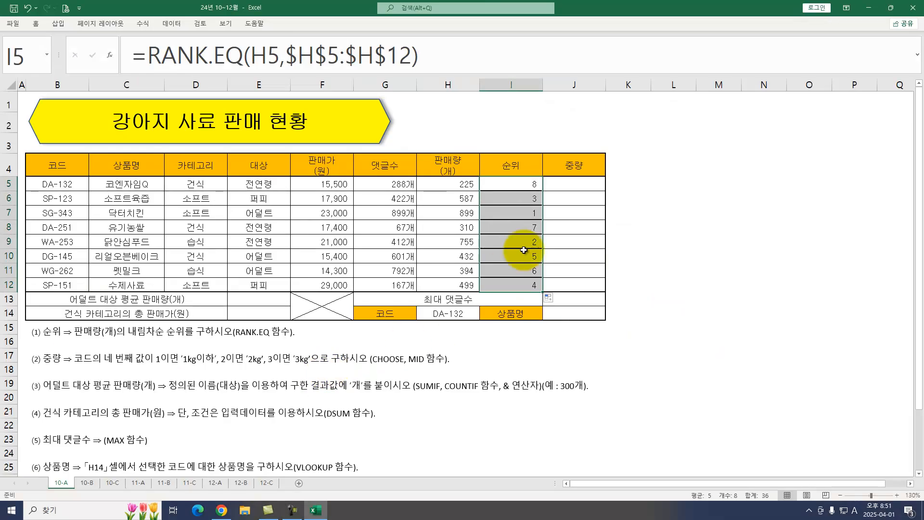
left_click(573, 183)
type("=")
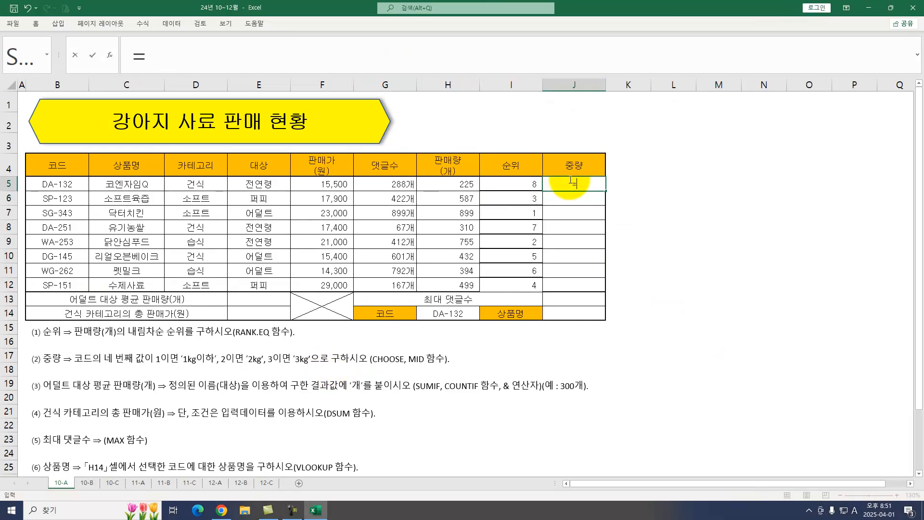
type("CHO")
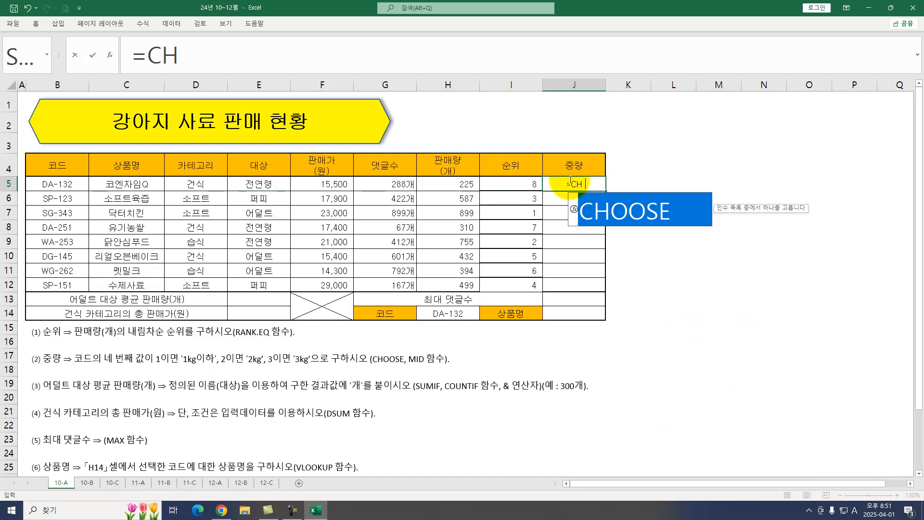
key("Tab")
key("ctrl+a")
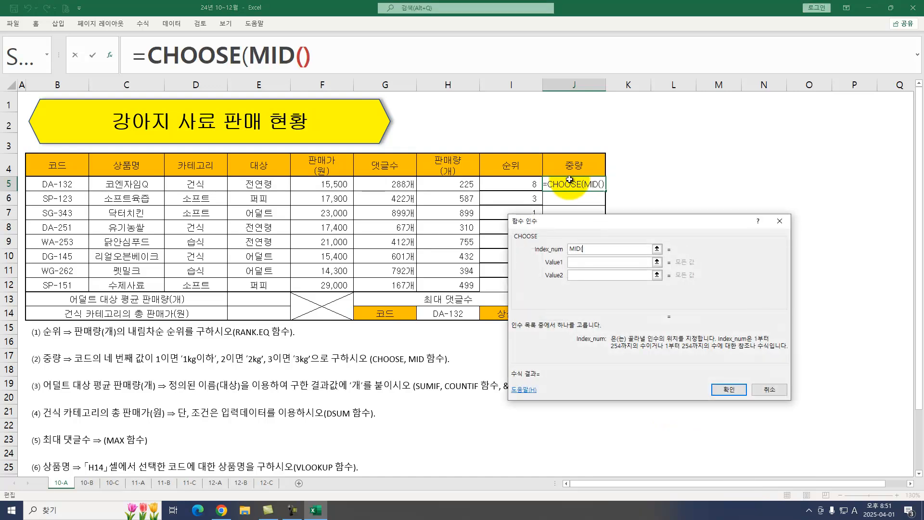
left_click(63, 185)
type(",4,1")
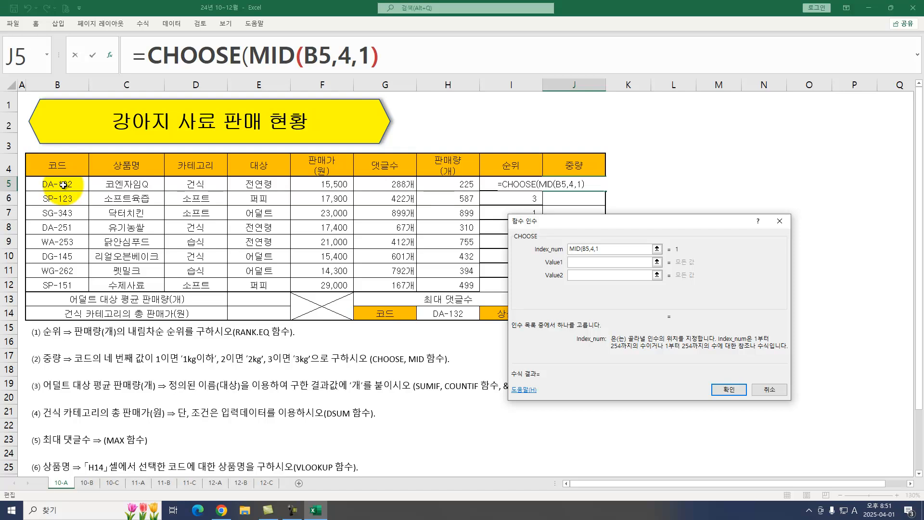
key("Tab")
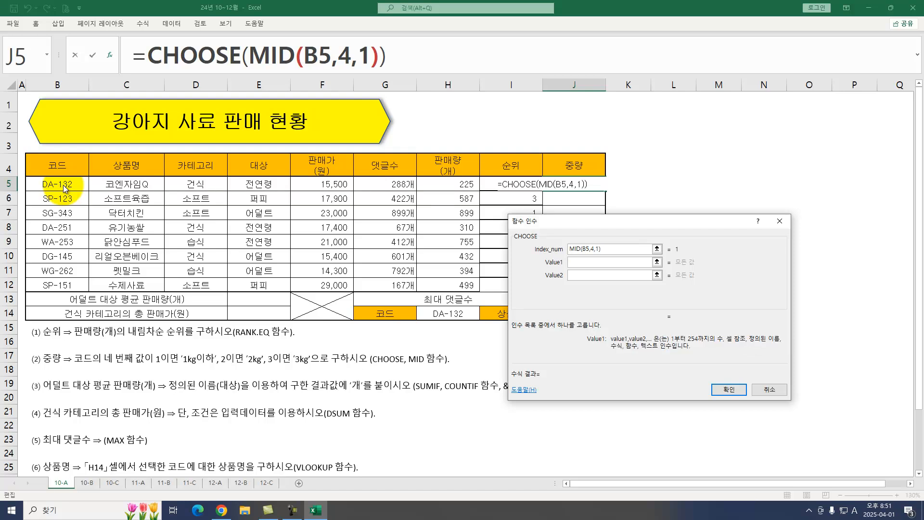
Give CHOOSE the values "1kg이하", "2kg" and "3kg", and fill the formula down to J12.
type("1ㅏㅎ")
key("BackSpace")
key("BackSpace")
type("kg이하")
key("Tab")
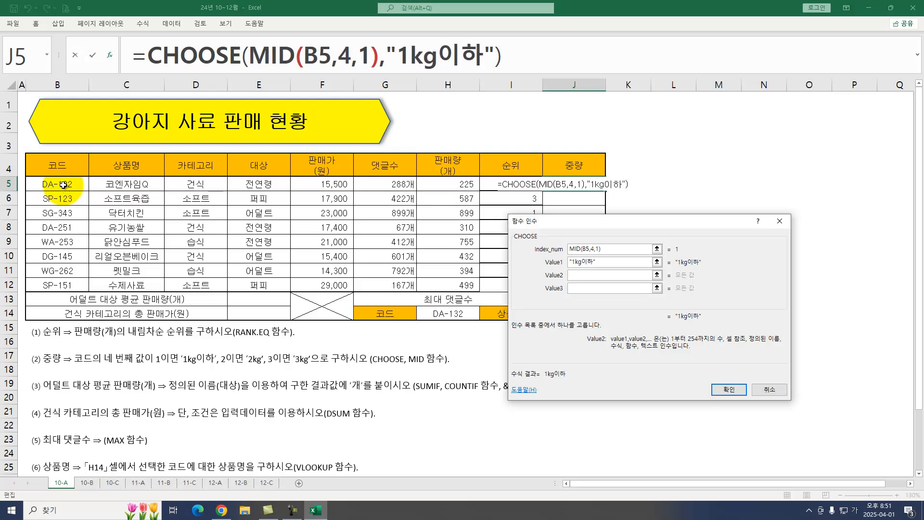
type("2")
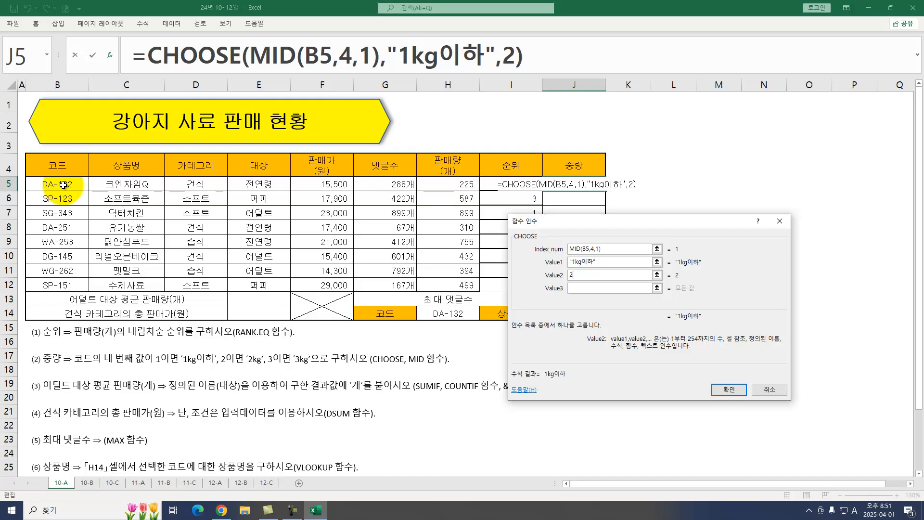
type("ㅏkg")
key("Tab")
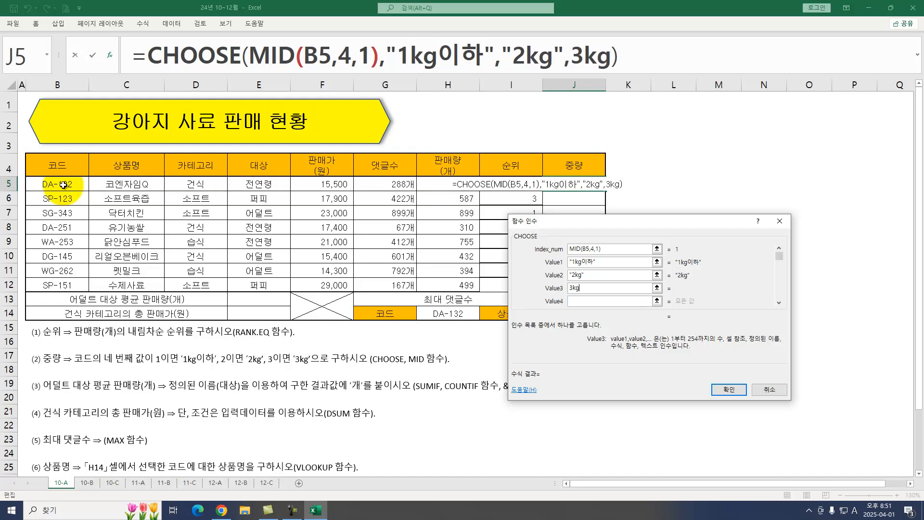
type("3kg")
key("Return")
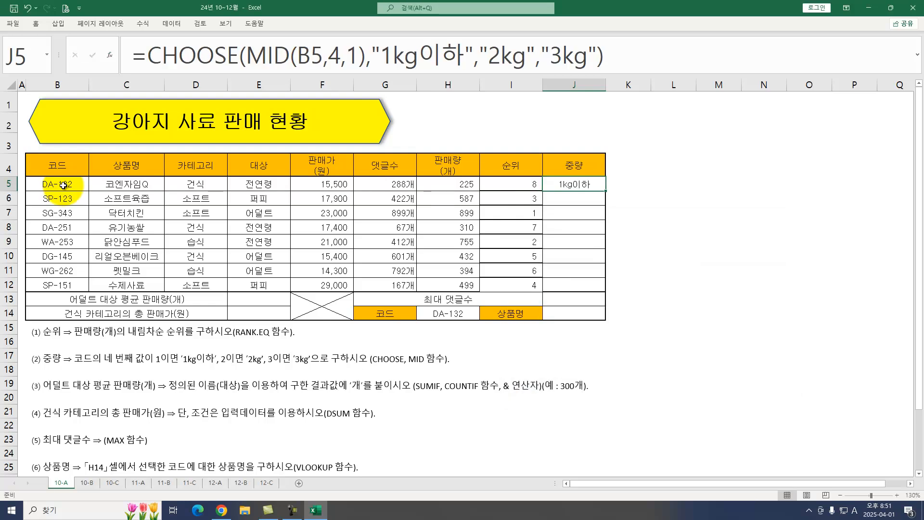
left_click_drag(608, 192, 608, 293)
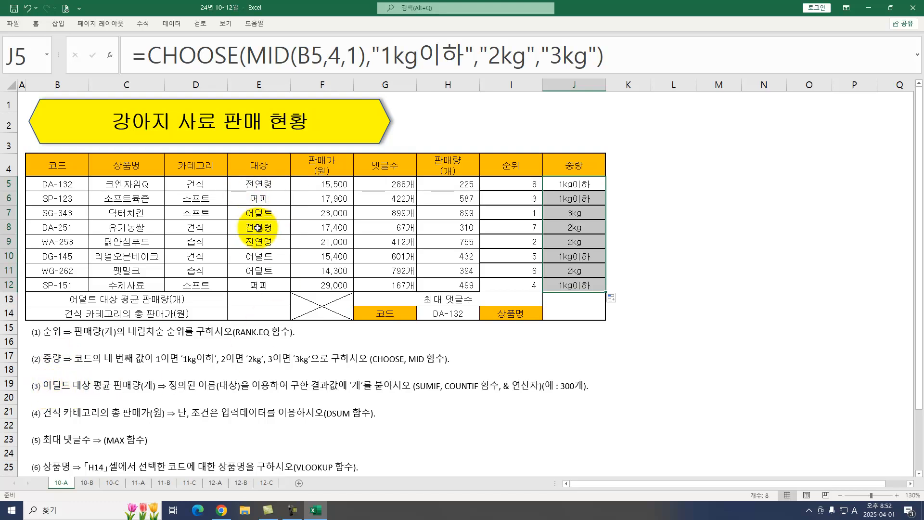
Begin a SUMIF function in cell E13 with the named range 대상 (E5:E12) as its range.
left_click(255, 299)
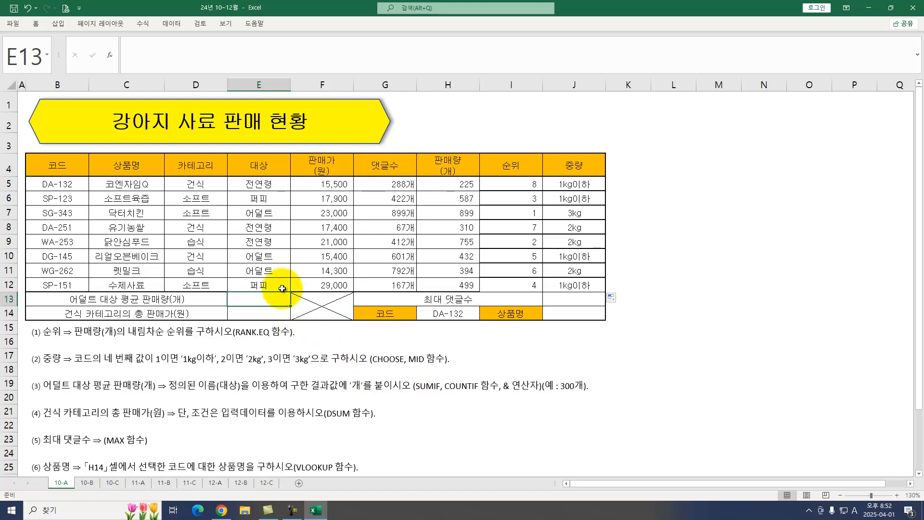
type("=SUM")
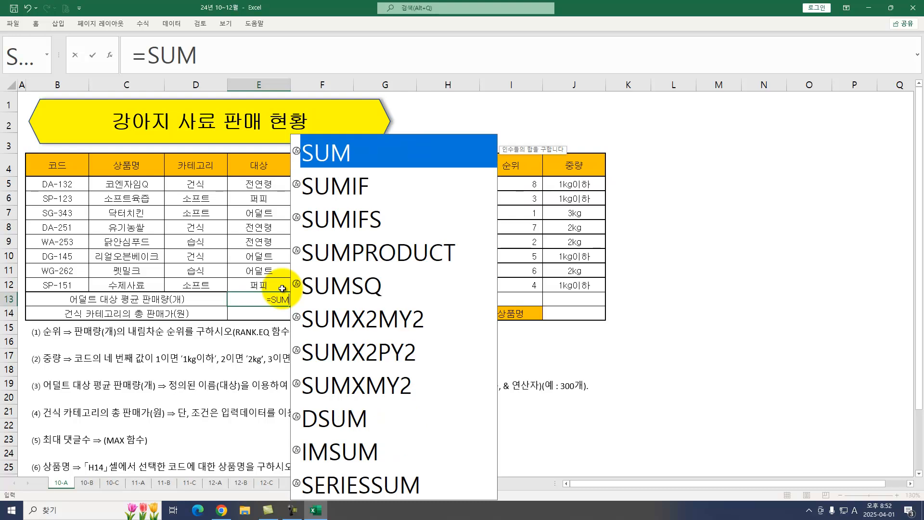
type("IF(")
key("ctrl+a")
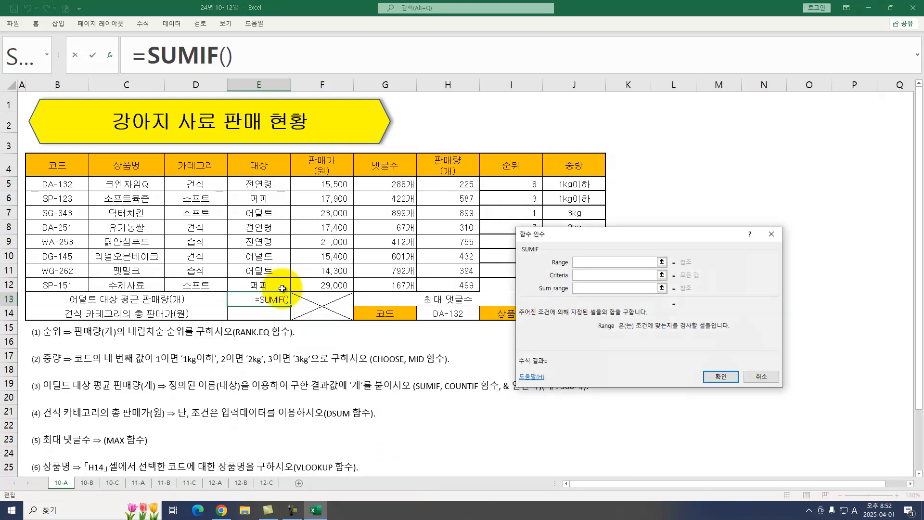
left_click_drag(277, 184, 277, 283)
key("Tab")
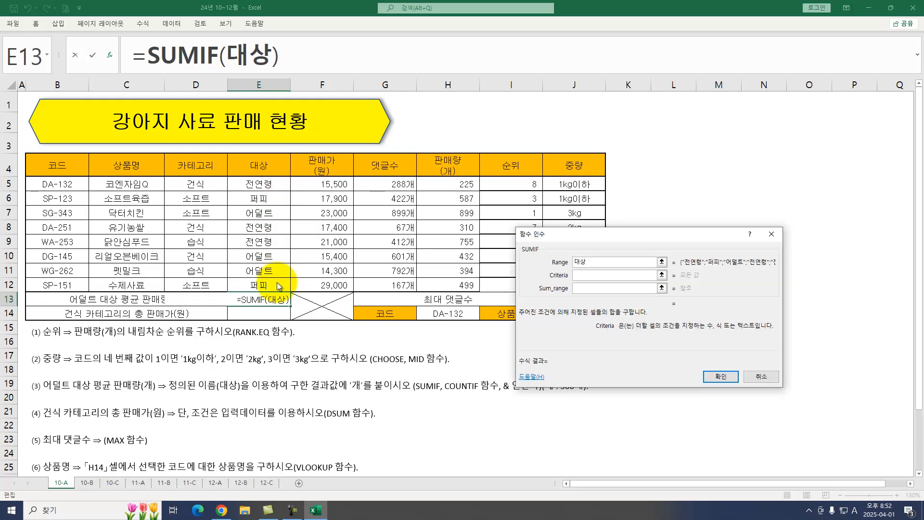
Give SUMIF the criteria "어덜트" and the sum range H5:H12, and complete the formula.
key("Hangul")
type("ㅇ")
type("덜트")
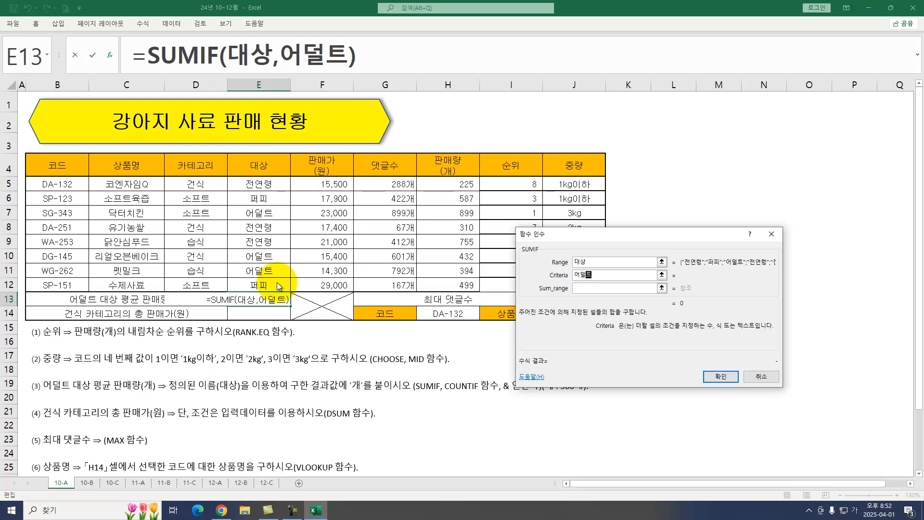
key("Tab")
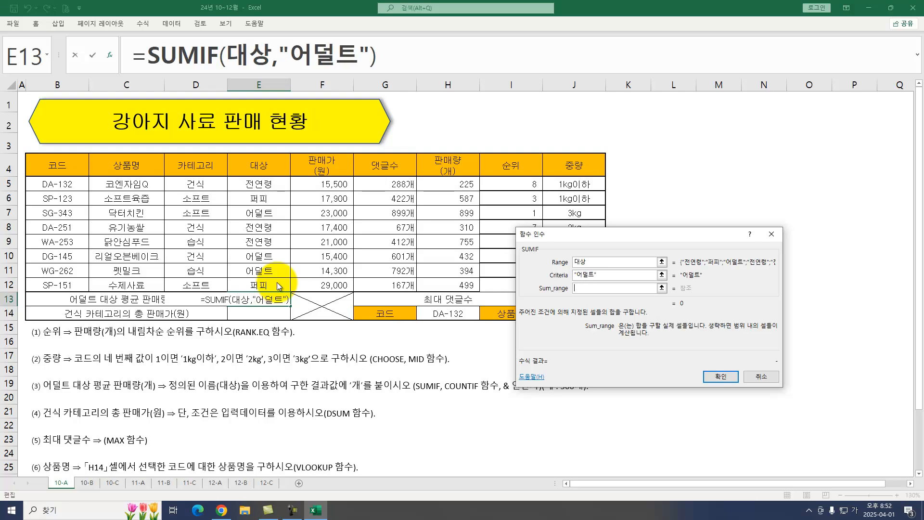
left_click_drag(451, 182, 455, 285)
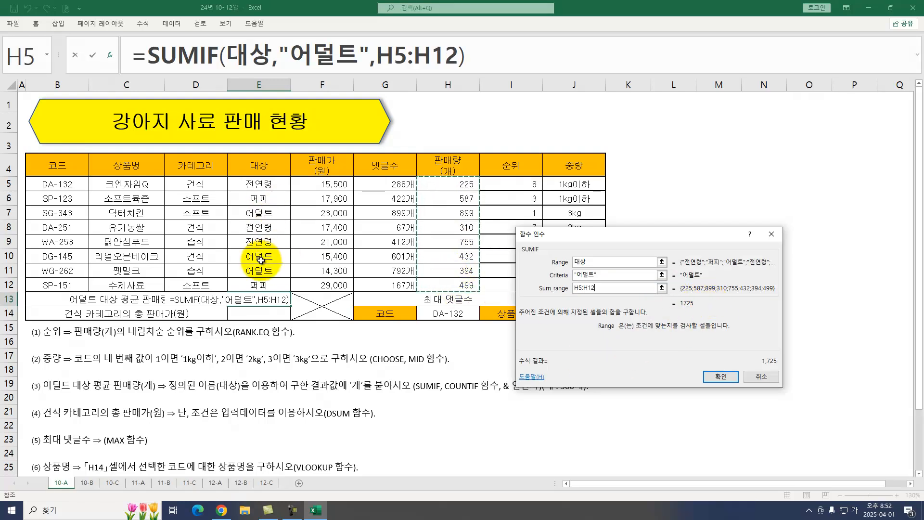
left_click(720, 376)
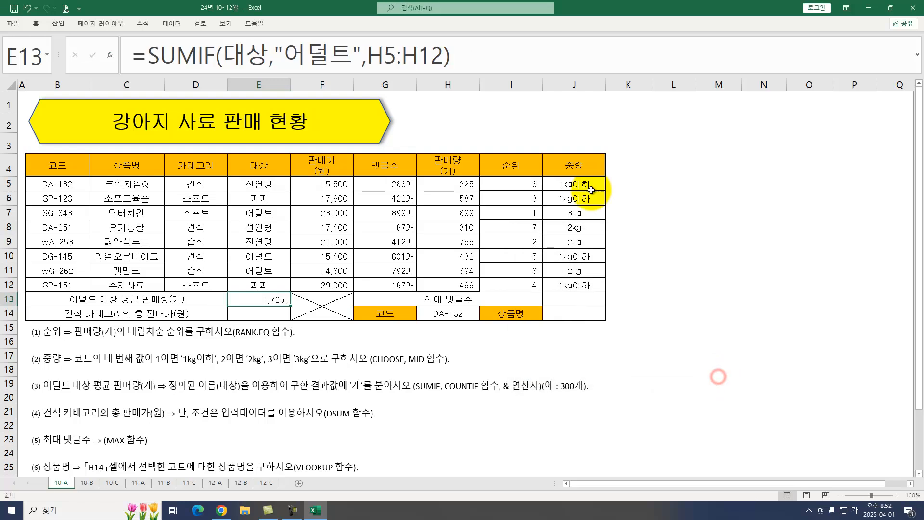
Extend the E13 formula with a division by COUNTIF and bring up that function's arguments dialog.
left_click(474, 51)
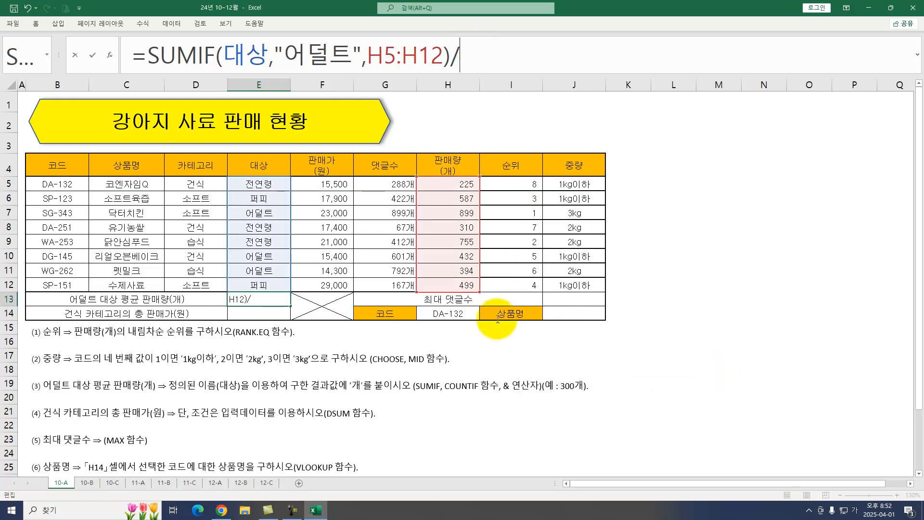
type("채")
key("BackSpace")
key("Hangul")
type("COUN")
key("Down")
key("Down")
key("Down")
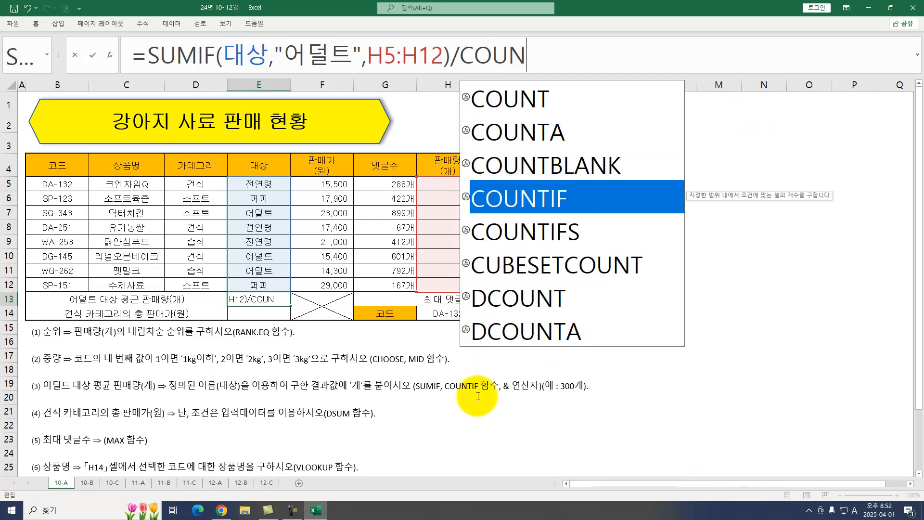
key("Tab")
key("ctrl+a")
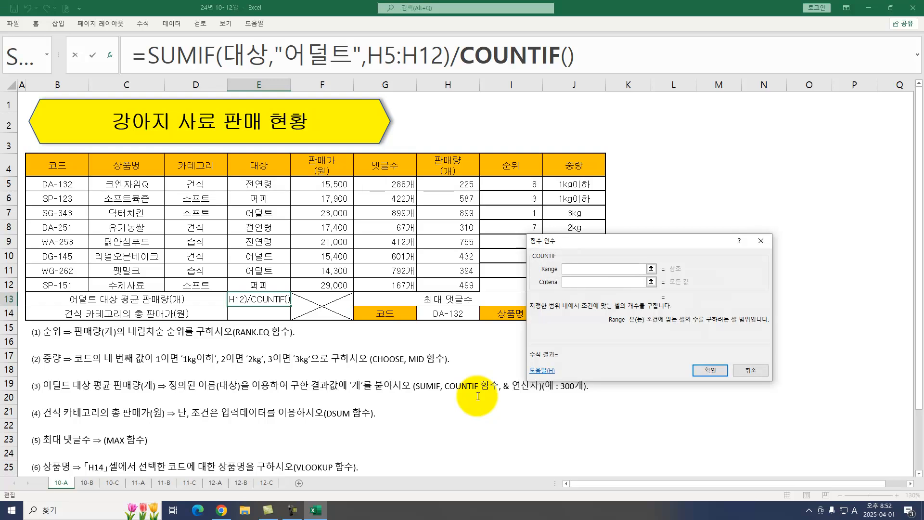
Give COUNTIF the named range 대상 and the criteria "어덜트", and complete the average formula in E13.
left_click_drag(256, 186, 262, 287)
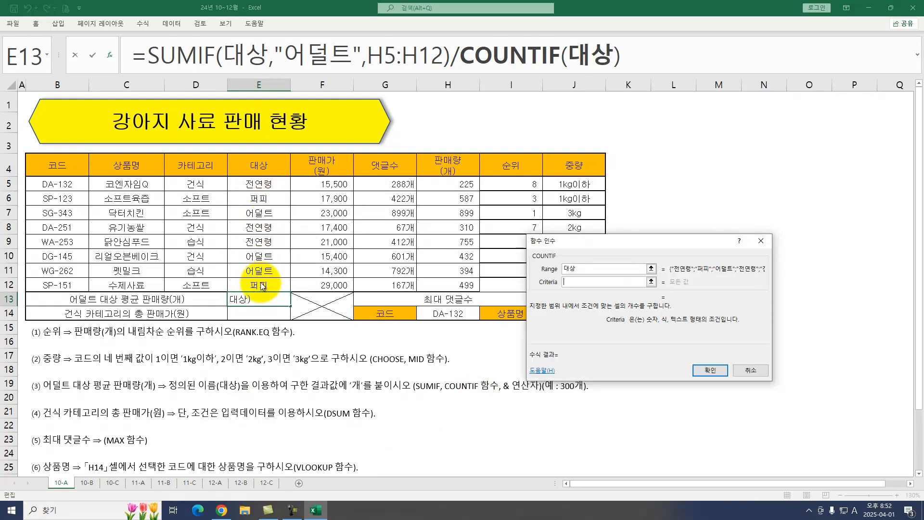
key("Hangul")
type("어덜트")
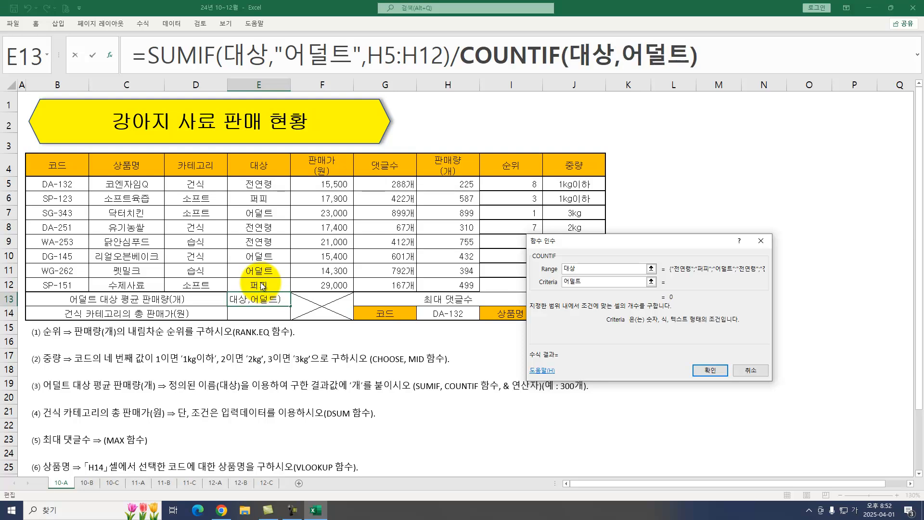
key("Return")
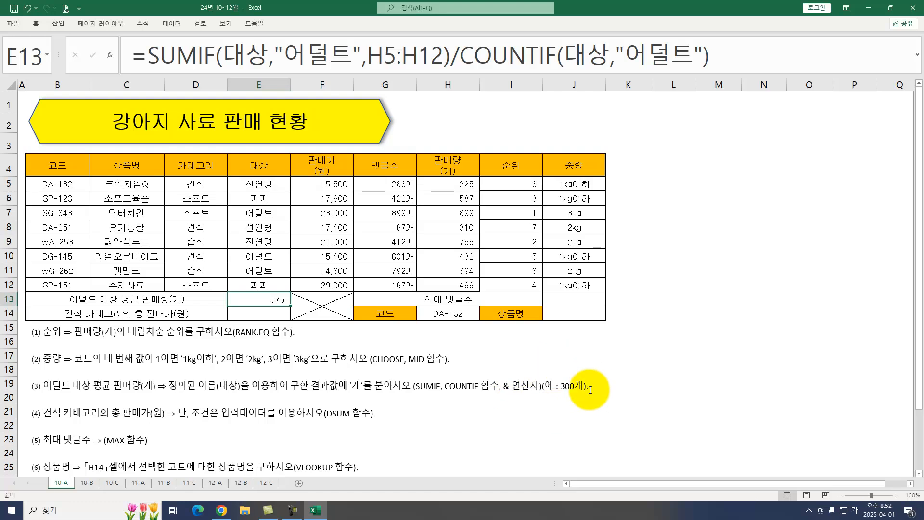
Append &"개" to the end of the E13 formula so the average carries the unit.
left_click(738, 55)
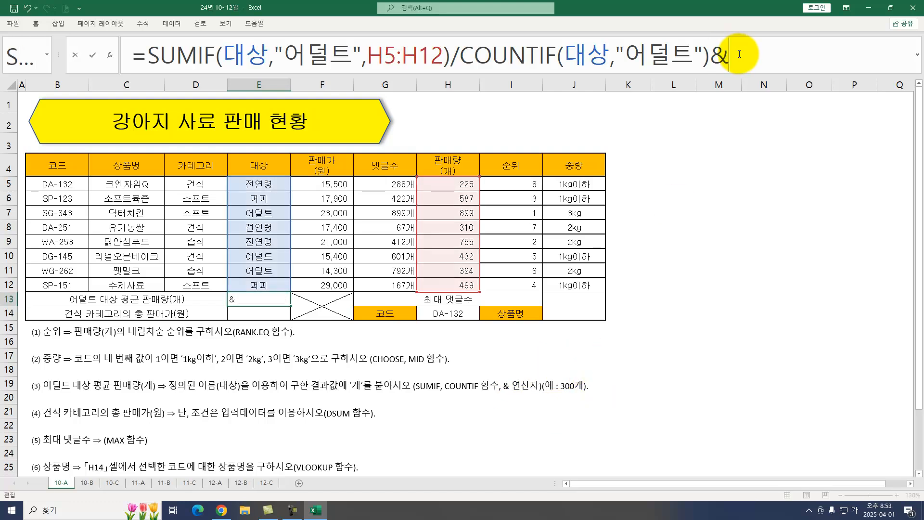
type("&\"R")
key("BackSpace")
key("Hangul")
type("개\"")
key("Return")
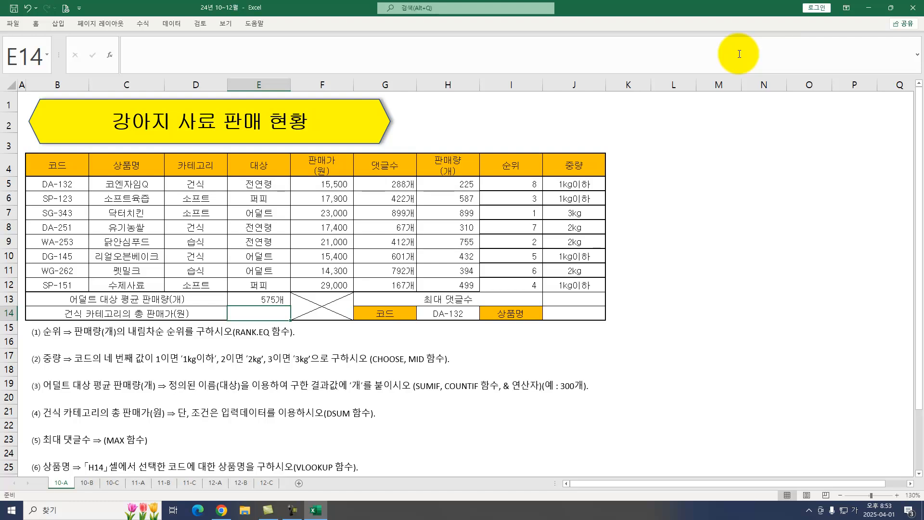
Total the selling price of the 건식 category in cell E14 with =DSUM(B4:H12,F4,D4:D5).
type("=DSUM(")
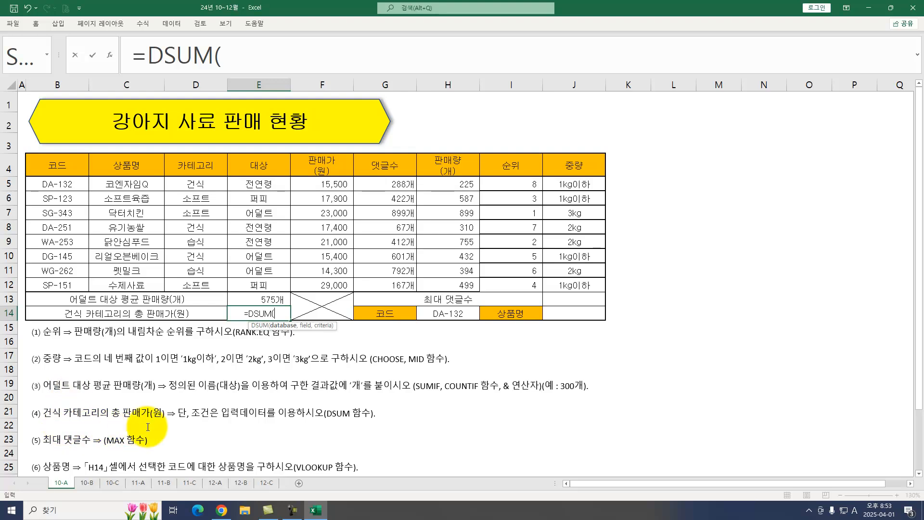
left_click(111, 57)
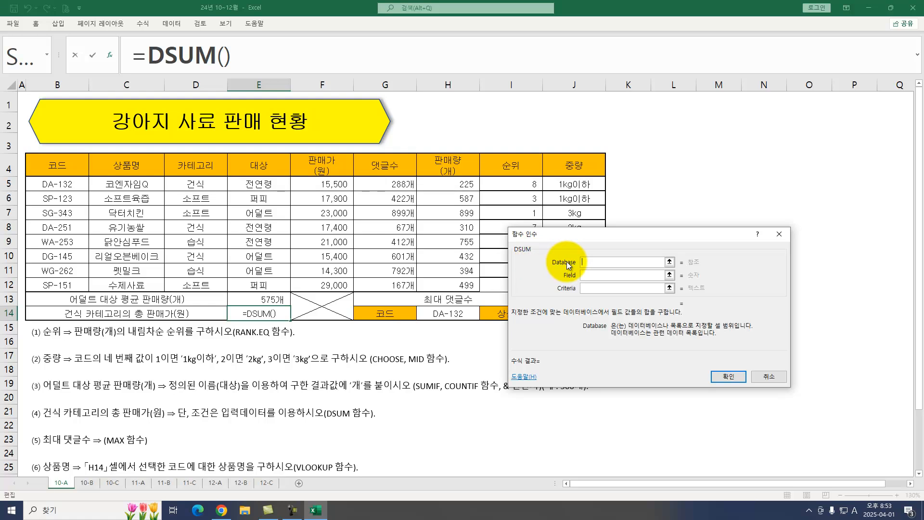
left_click_drag(49, 164, 463, 285)
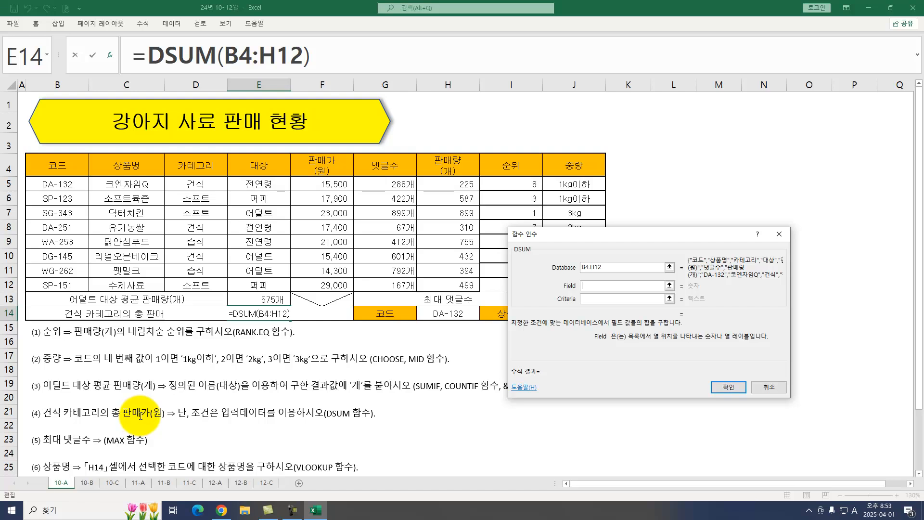
left_click(326, 162)
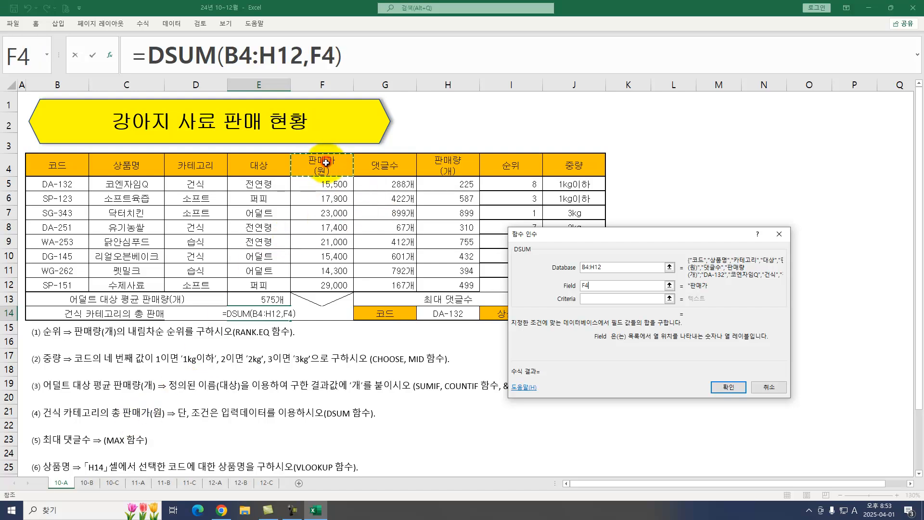
key("Tab")
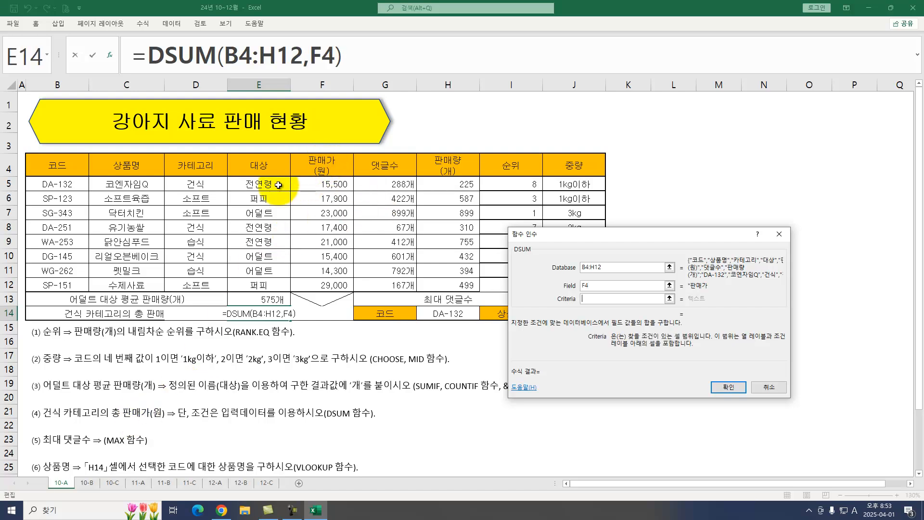
left_click_drag(202, 163, 206, 182)
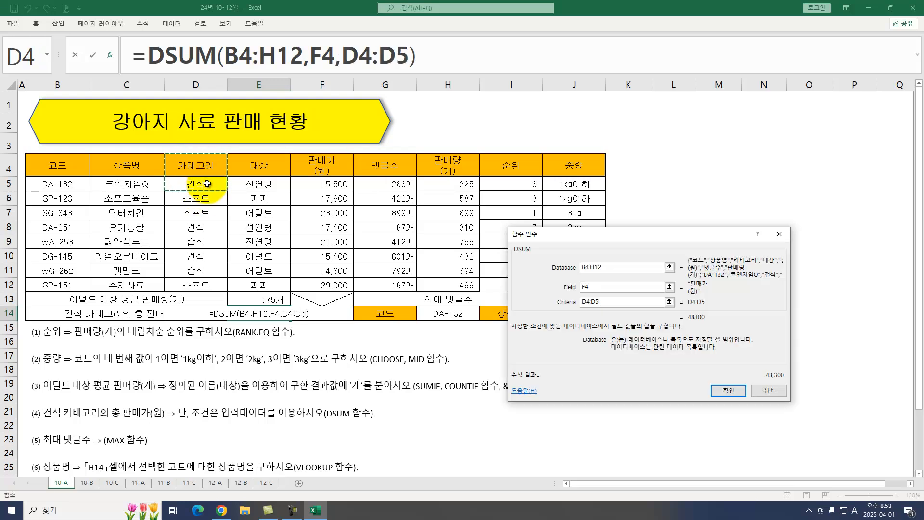
key("Return")
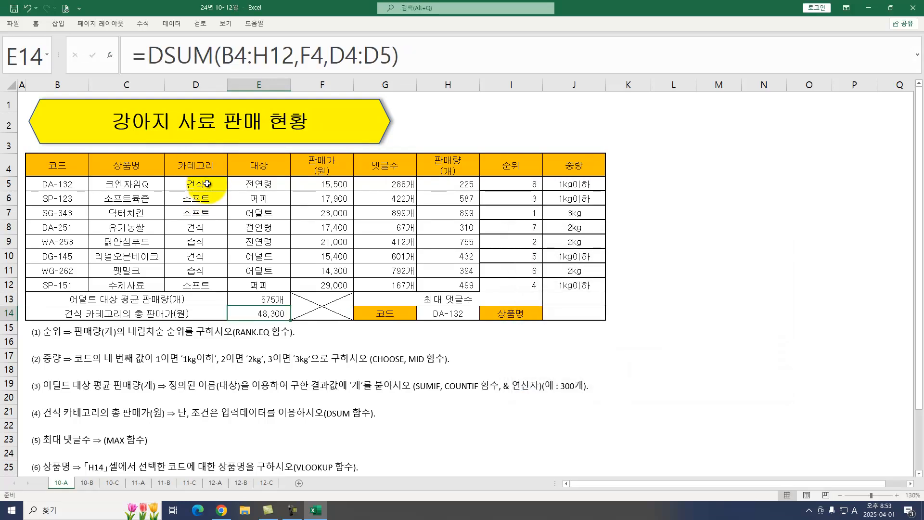
Compute the 최대 댓글수 in cell J13 with the MAX function over G5:G12.
left_click(564, 302)
type("=MAX(")
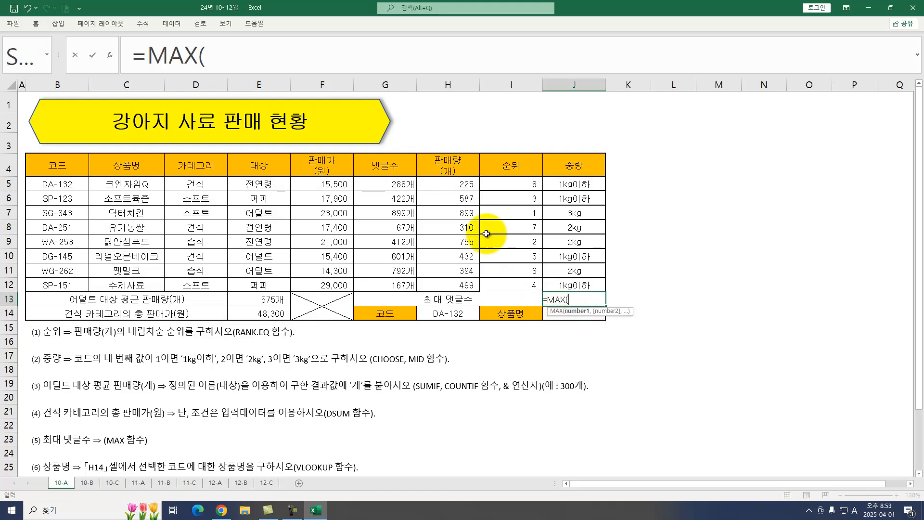
left_click_drag(397, 184, 399, 281)
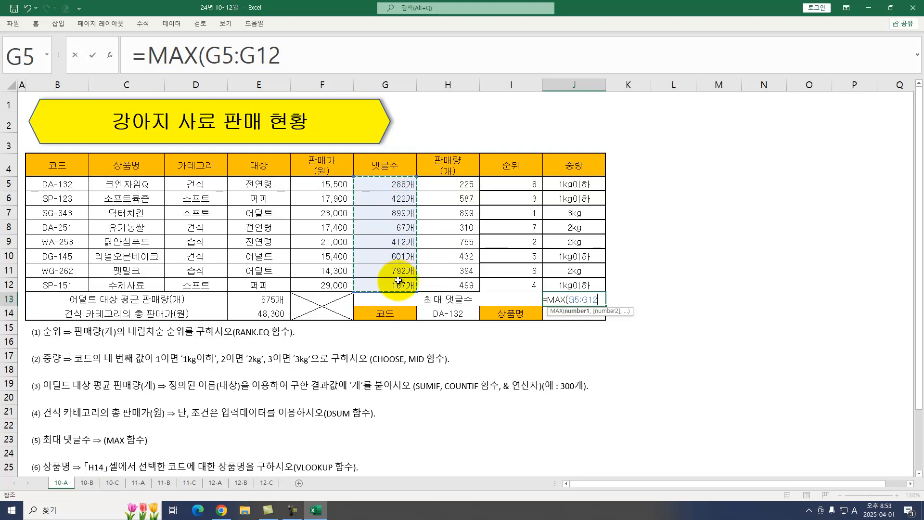
key("Return")
Begin a VLOOKUP function in cell J14 with the code in H14 as its lookup value.
type("=VL")
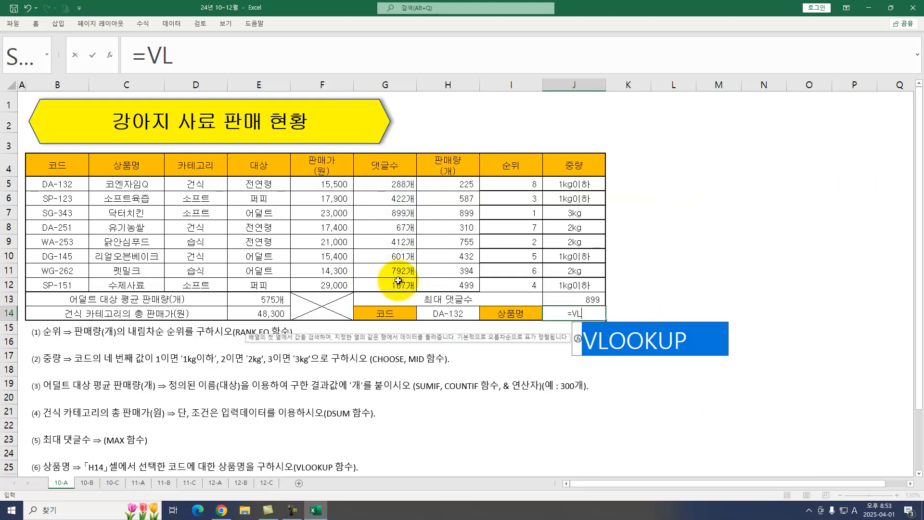
key("Tab")
key("ctrl+a")
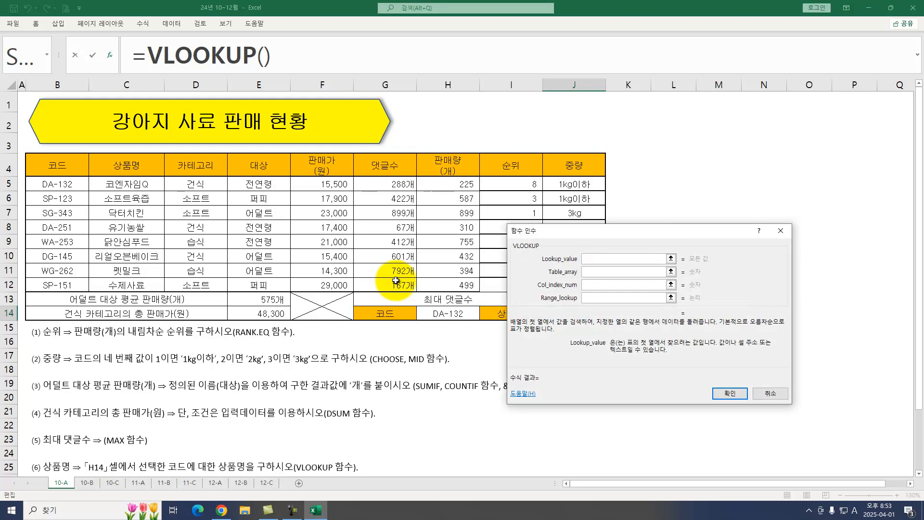
left_click(584, 260)
left_click(444, 313)
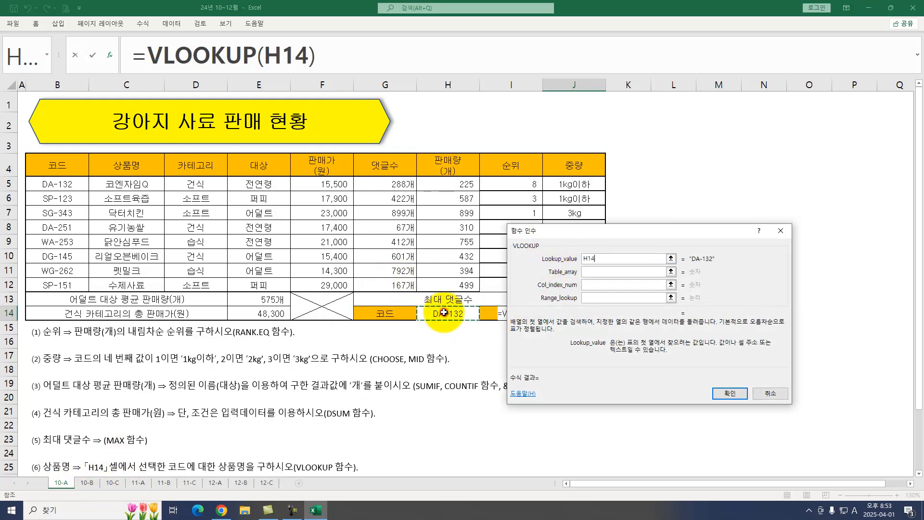
key("Tab")
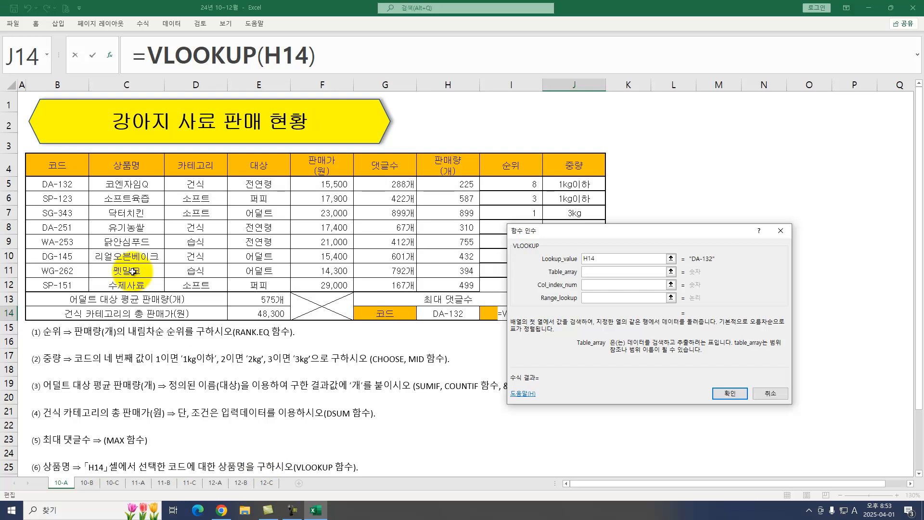
Give VLOOKUP the table B5:C12, column index 2 and range lookup 0, and complete the formula.
left_click_drag(53, 184, 140, 282)
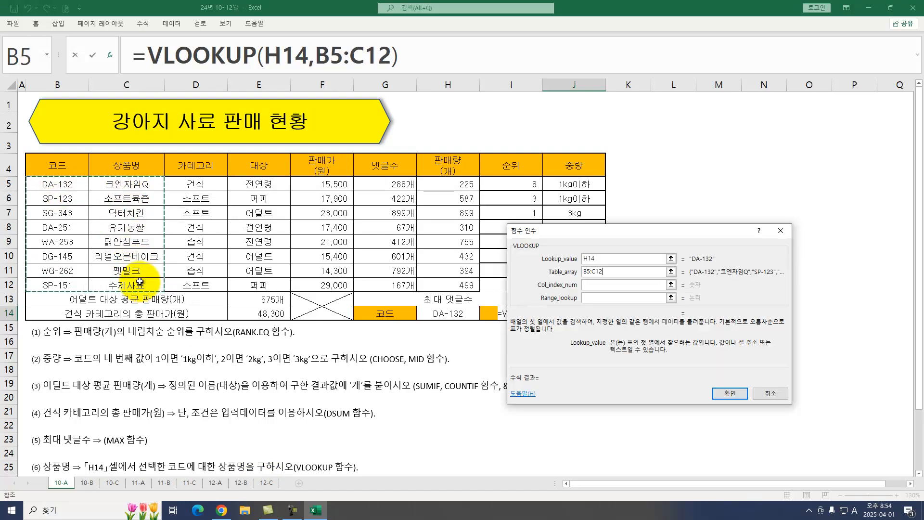
key("Tab")
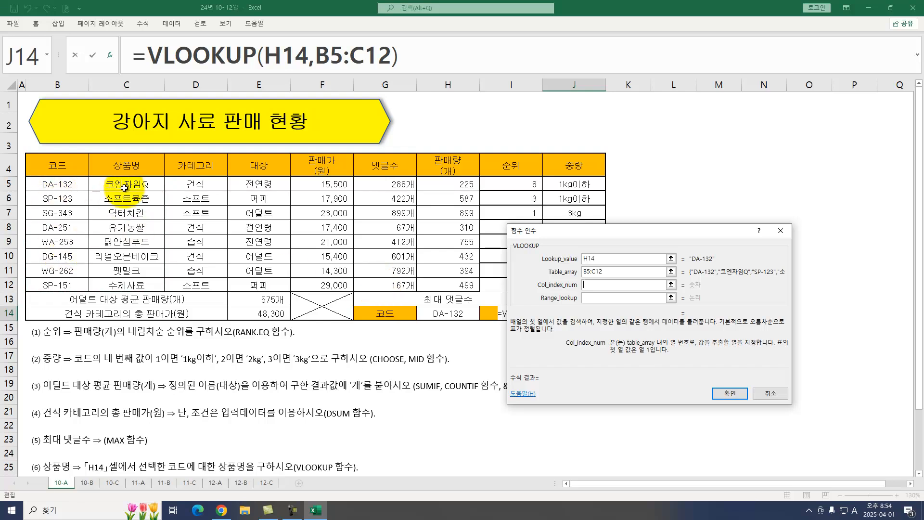
type("2")
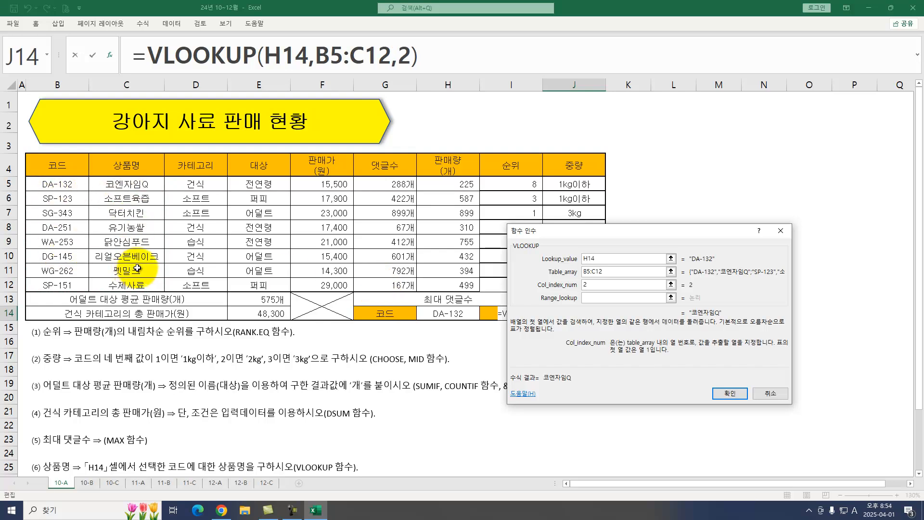
key("Tab")
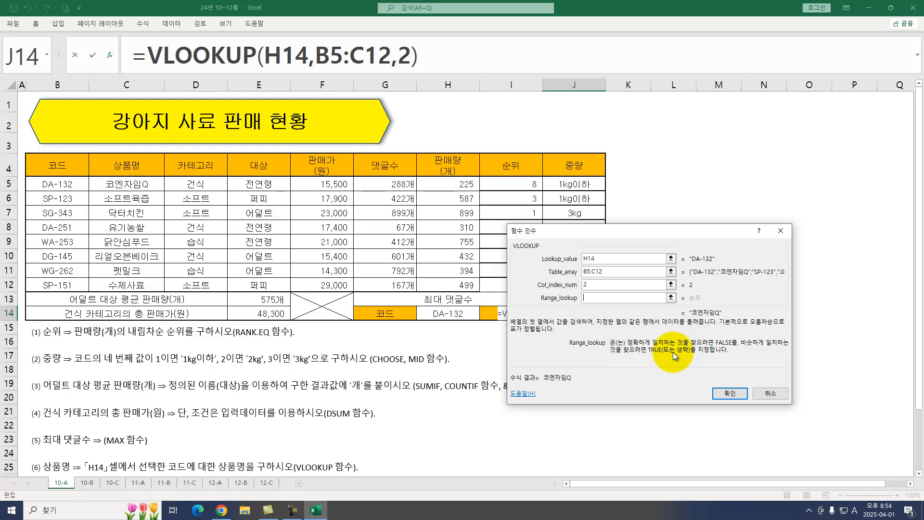
type("0")
key("Return")
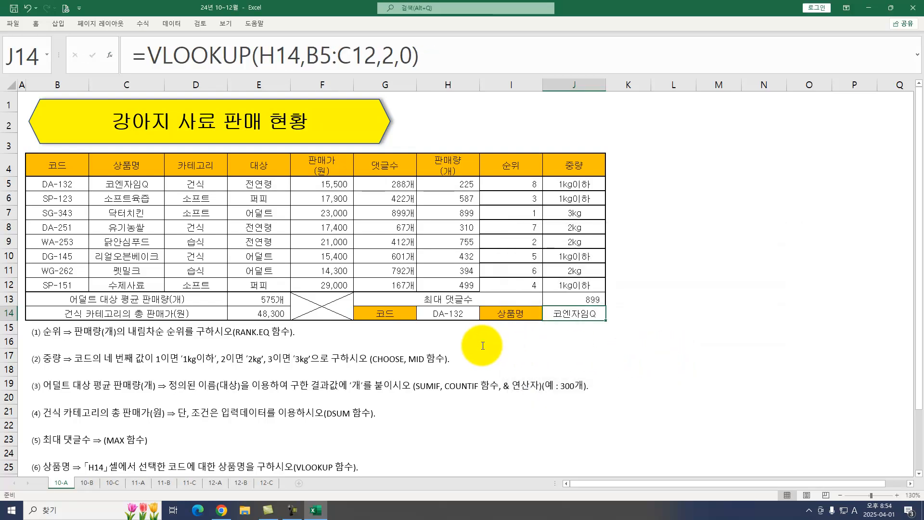
Start a new conditional formatting rule for B5:J12 that uses a formula to determine which cells to format.
scroll(434, 376, "down", 1)
left_click_drag(37, 122, 584, 221)
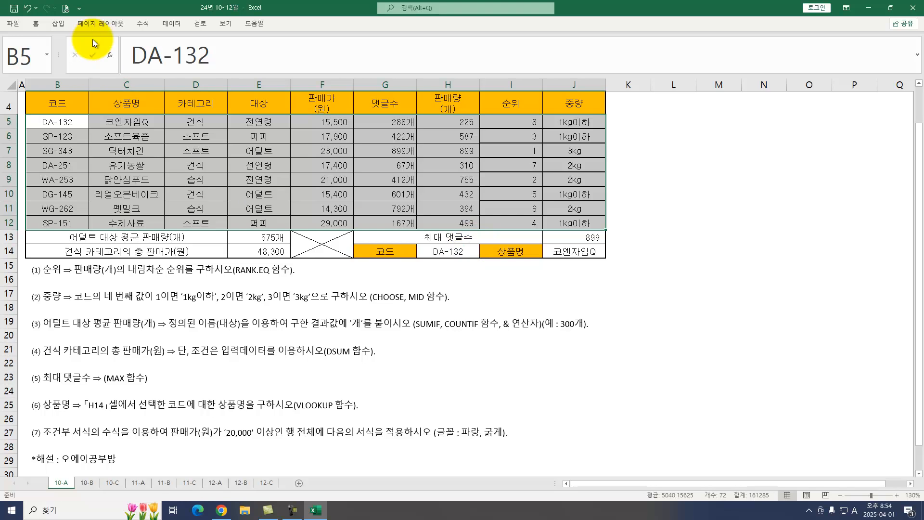
left_click(35, 24)
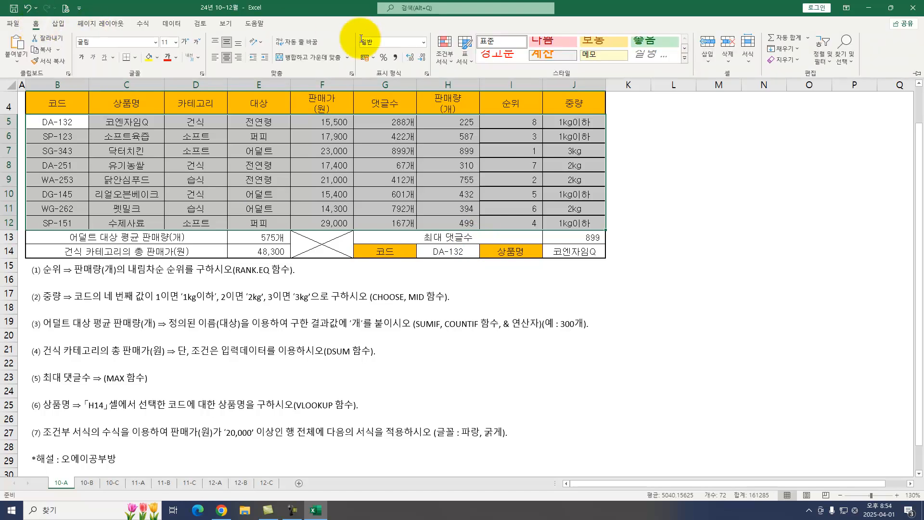
left_click(444, 51)
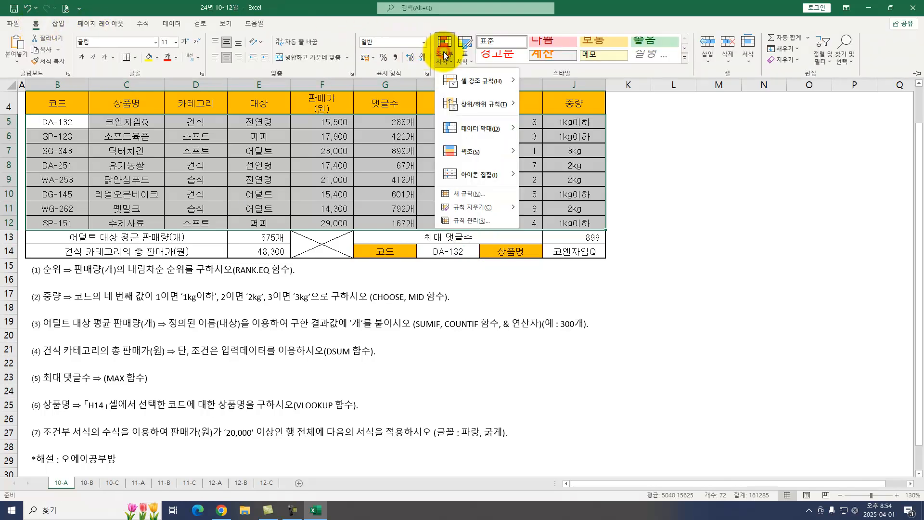
left_click(475, 193)
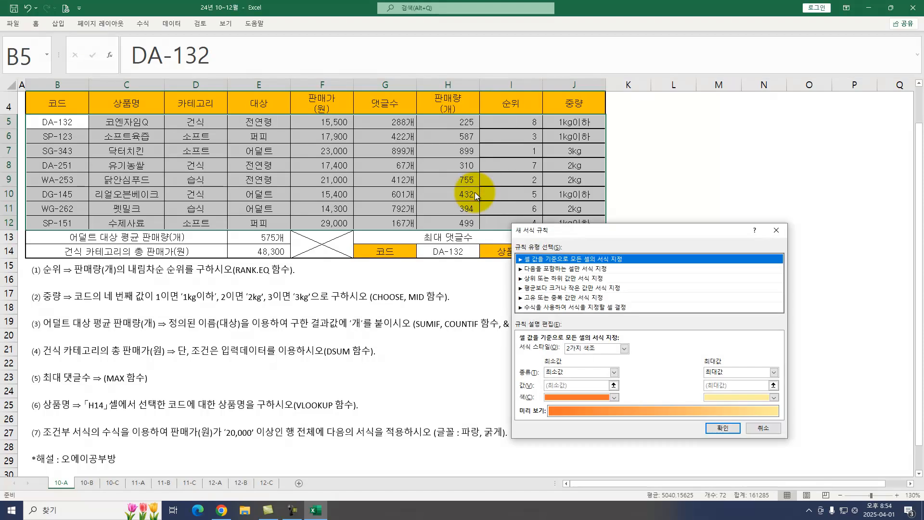
left_click(556, 307)
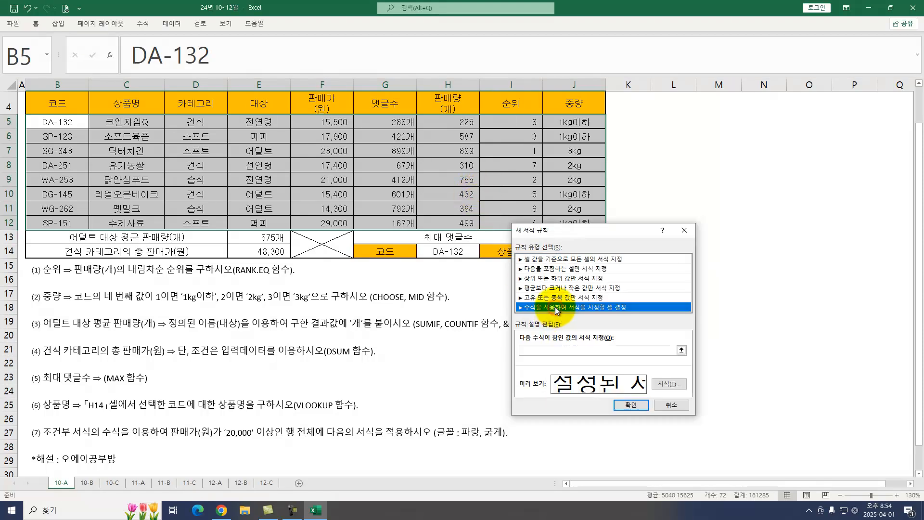
left_click(559, 350)
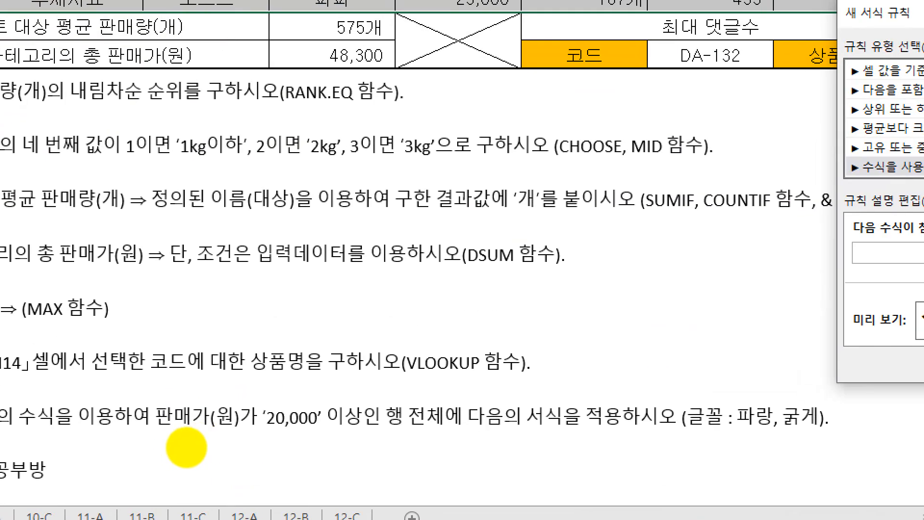
mouse_move(156, 447)
left_mouse_down()
mouse_move(192, 391)
mouse_move(198, 439)
left_mouse_up()
left_click_drag(339, 432, 399, 433)
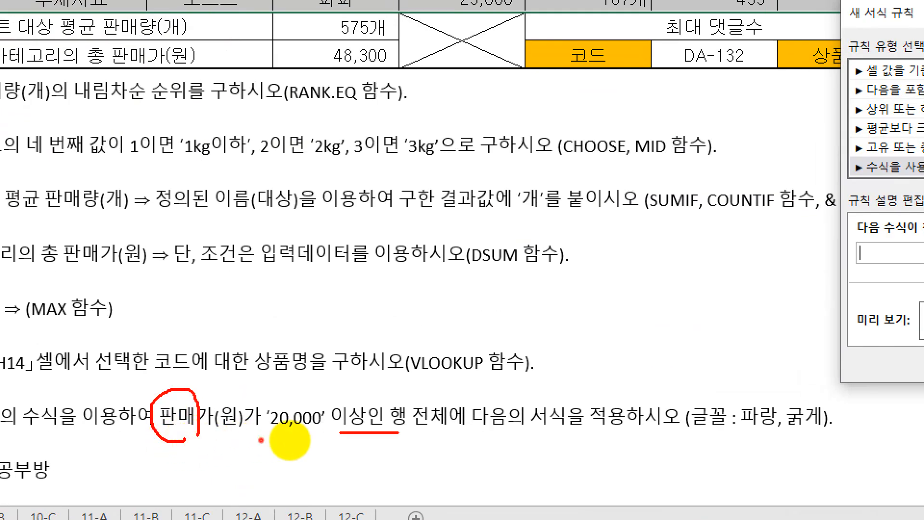
mouse_move(212, 431)
left_mouse_down()
mouse_move(226, 402)
mouse_move(322, 423)
mouse_move(251, 437)
left_mouse_up()
key("Escape")
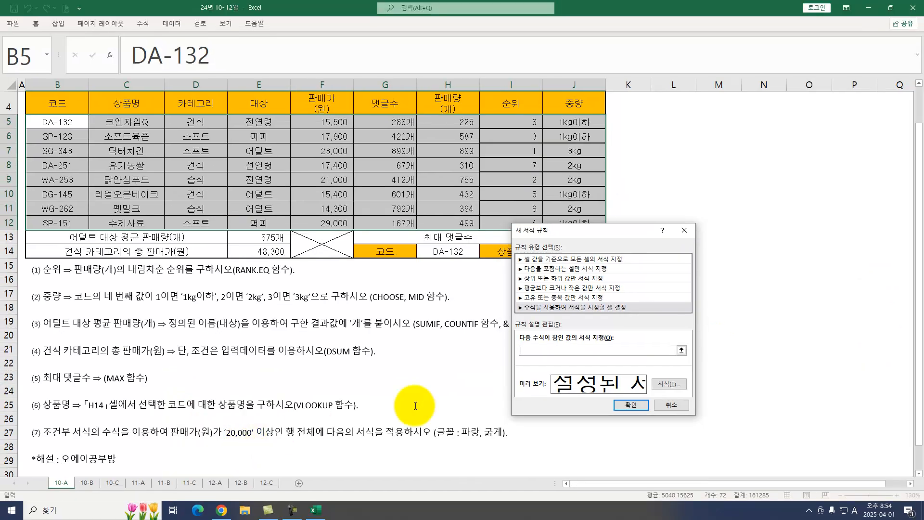
Set the rule's formula to =$F5>=20000 with a bold, standard blue font, and apply it to the table rows.
left_click(318, 121)
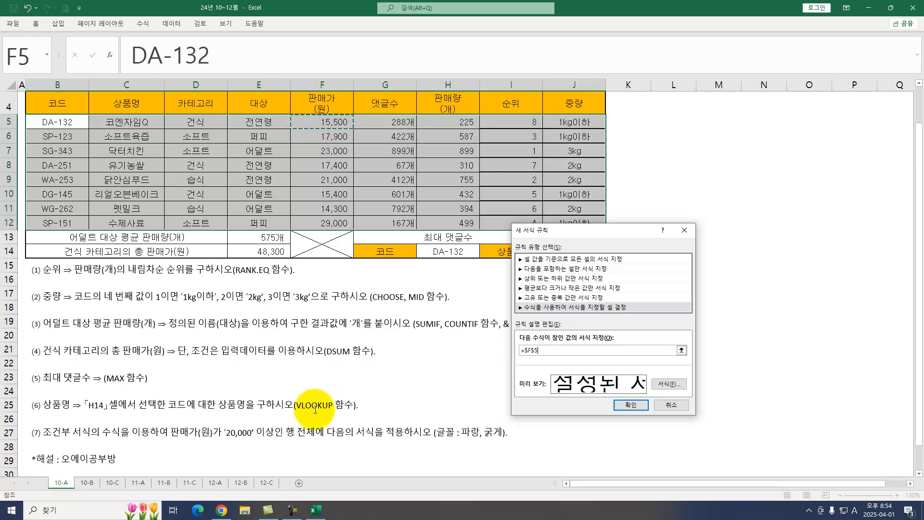
key("F4")
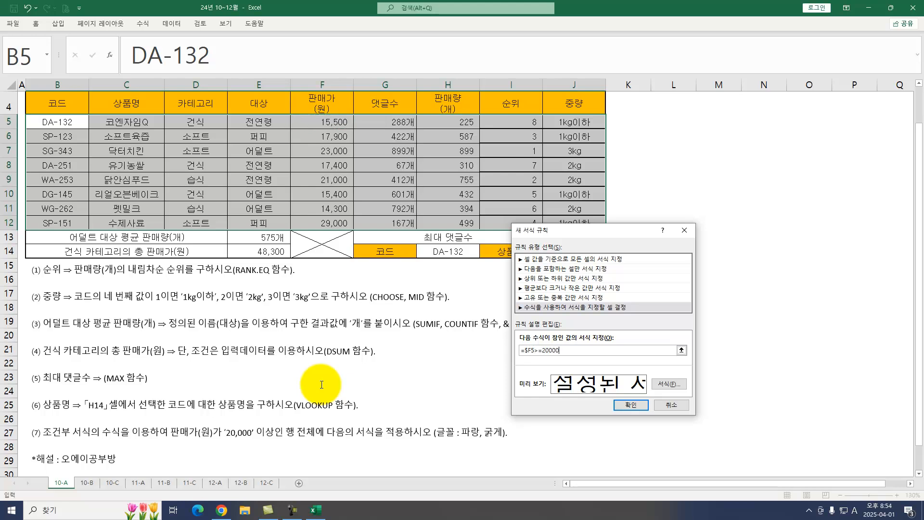
left_click(664, 381)
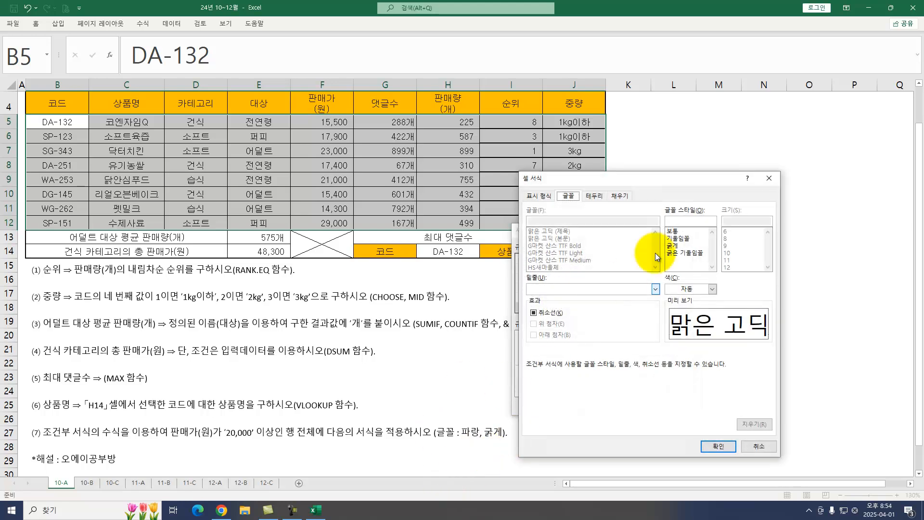
left_click(673, 247)
left_click(712, 290)
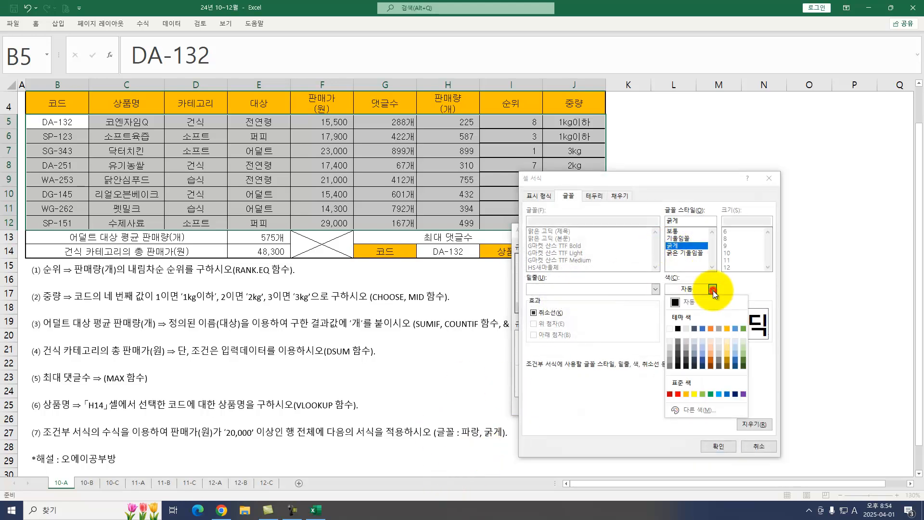
left_click(727, 394)
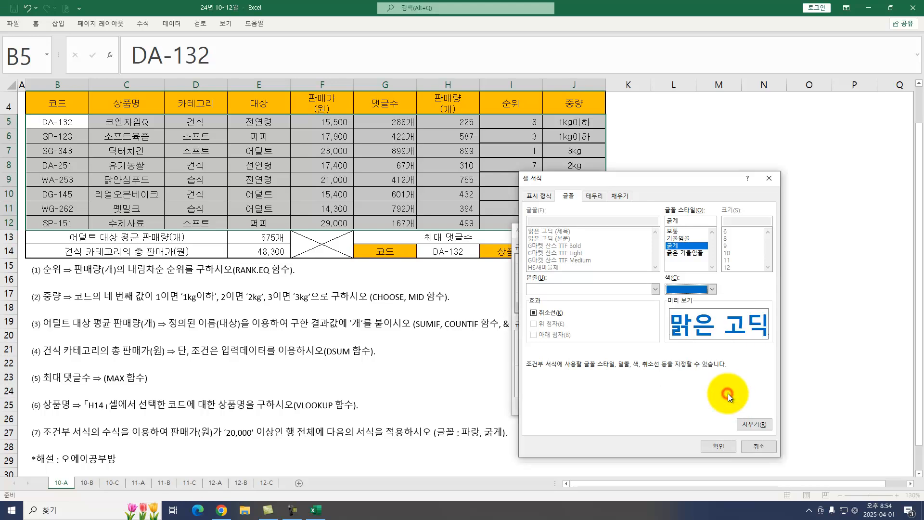
left_click(722, 446)
left_click(632, 406)
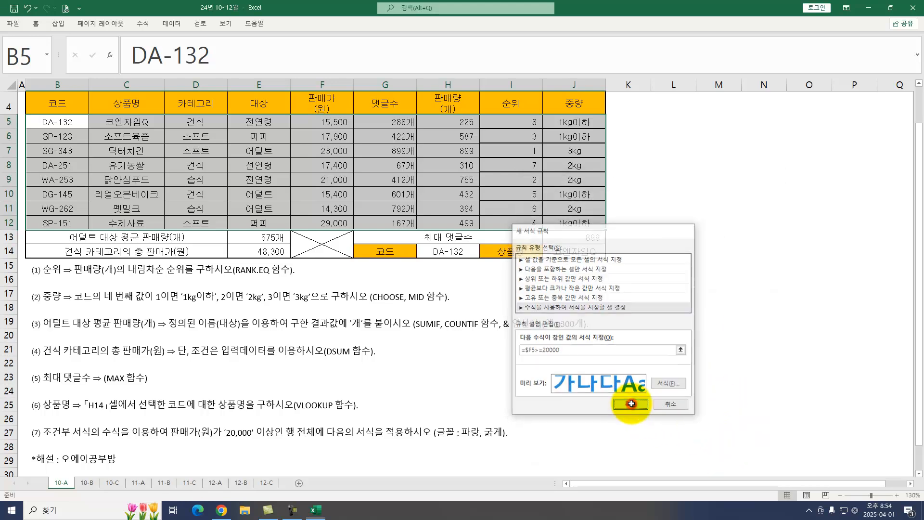
left_click(276, 263)
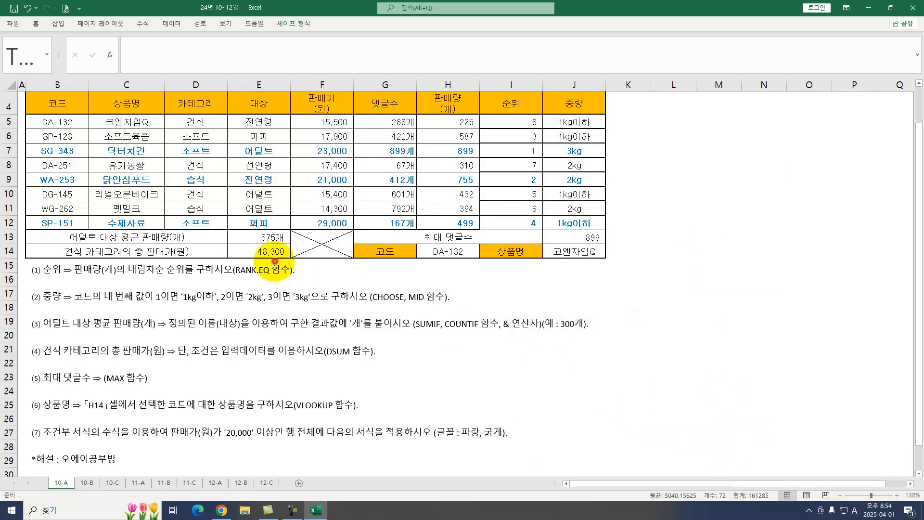
Switch to sheet 10-B and show the top of its 10월 급여 지급 내역 table.
left_click(86, 483)
scroll(145, 323, "up", 3)
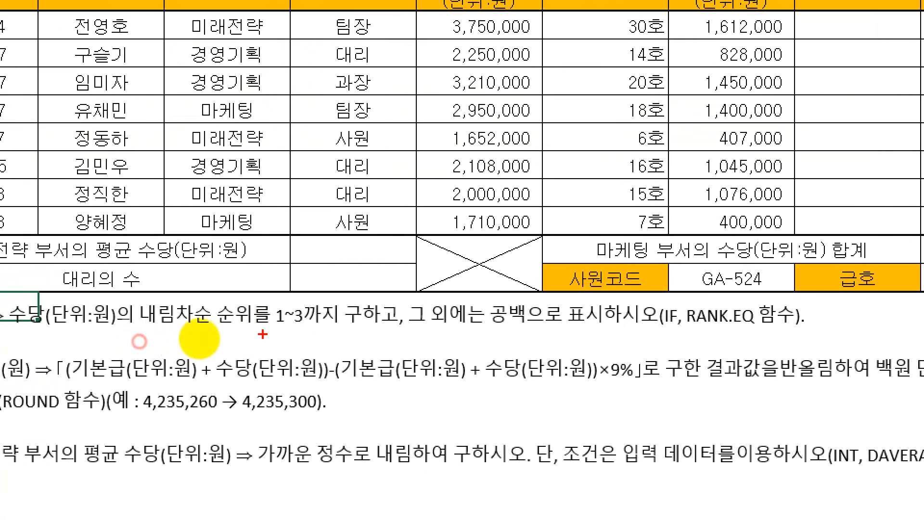
mouse_move(331, 330)
left_mouse_down()
mouse_move(316, 286)
mouse_move(340, 325)
left_mouse_up()
mouse_move(543, 343)
left_mouse_down()
mouse_move(489, 296)
mouse_move(557, 334)
left_mouse_up()
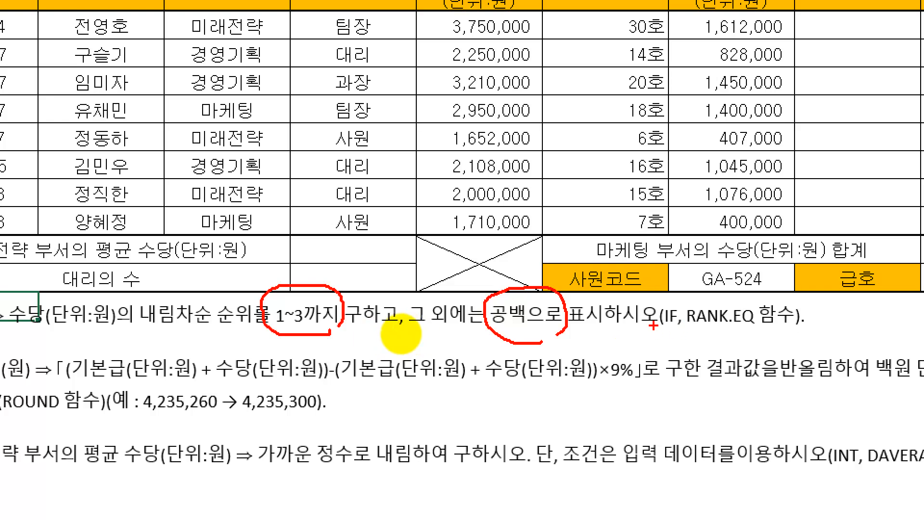
left_click_drag(284, 274, 333, 260)
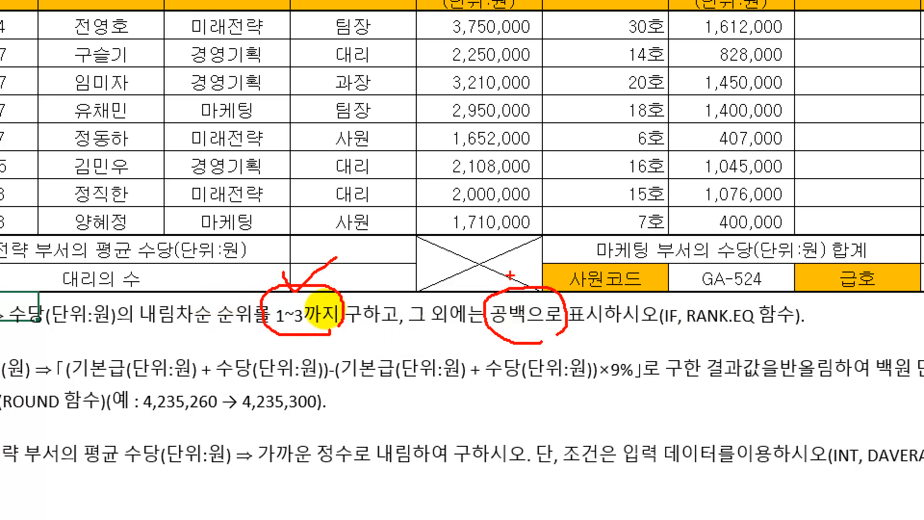
left_click_drag(510, 277, 544, 267)
key("Escape")
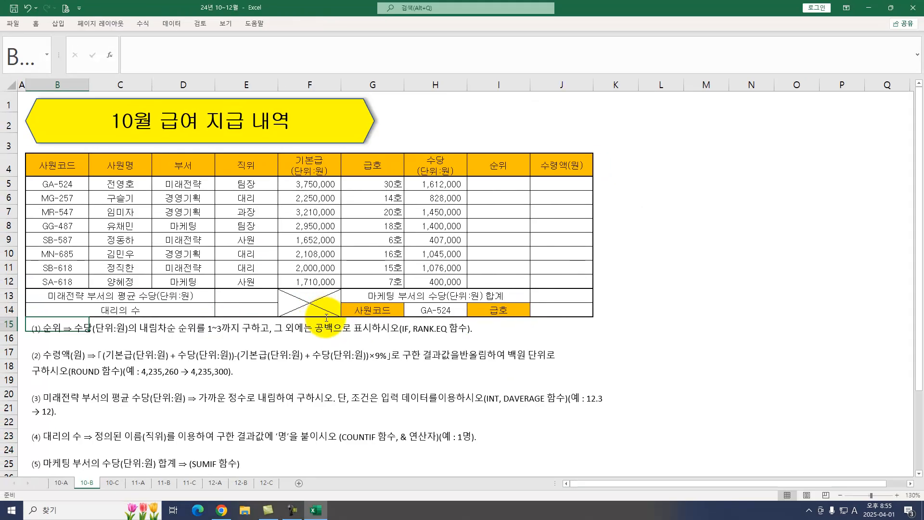
Begin a RANK.EQ function in cell I5 of the 순위 column and bring up its function arguments.
left_click(483, 185)
type("=RAN")
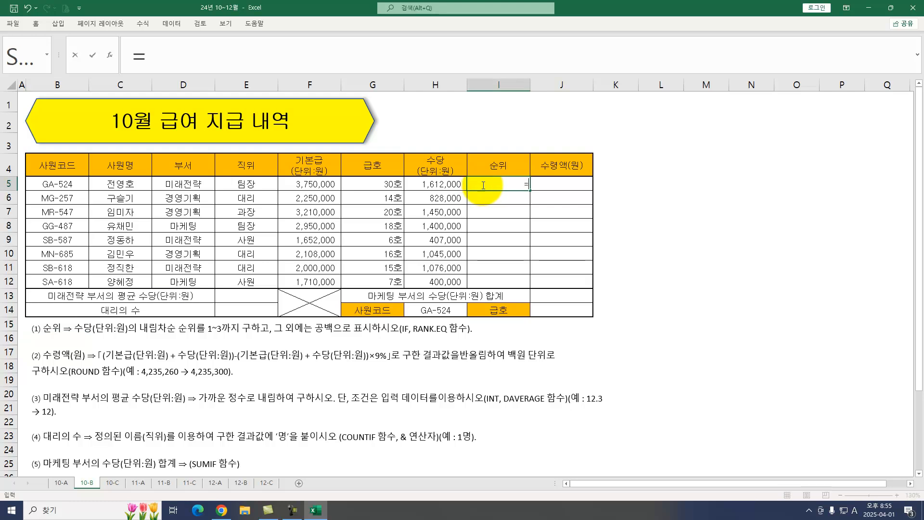
key("Down")
key("Down")
key("Down")
key("Down")
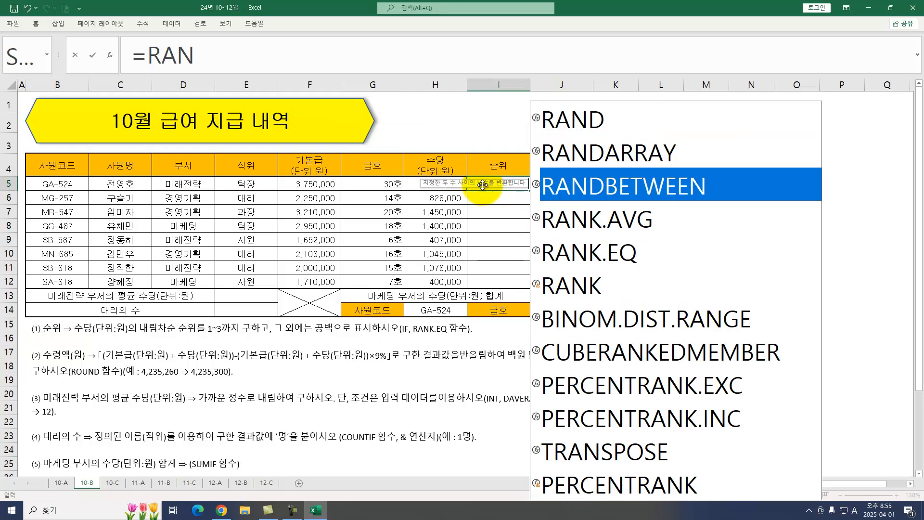
key("Tab")
key("ctrl+a")
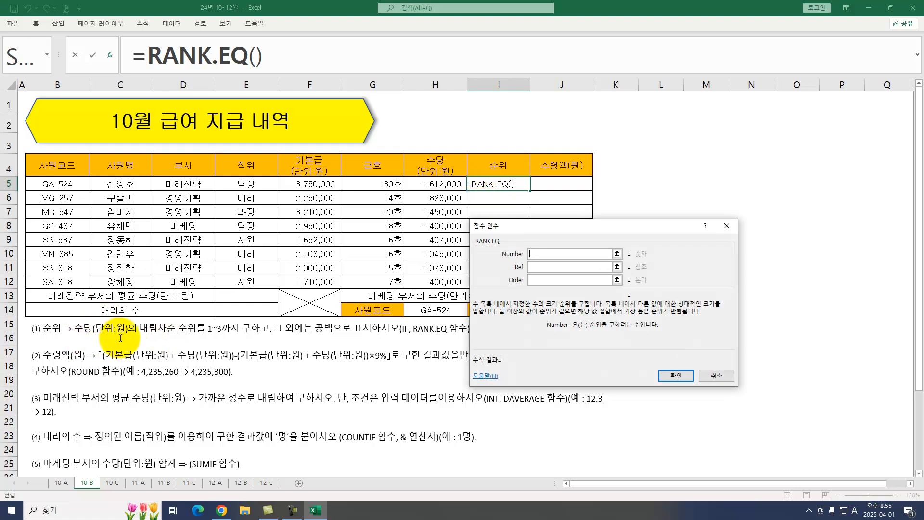
Rank the allowance in H5 against the absolute range $H$5:$H$12 and complete the RANK.EQ formula.
left_click(427, 183)
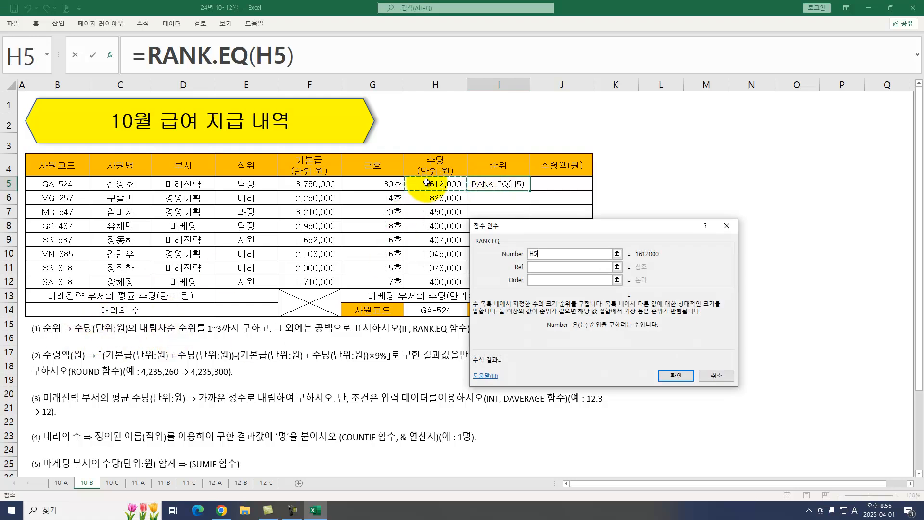
key("Tab")
left_click_drag(428, 184, 434, 279)
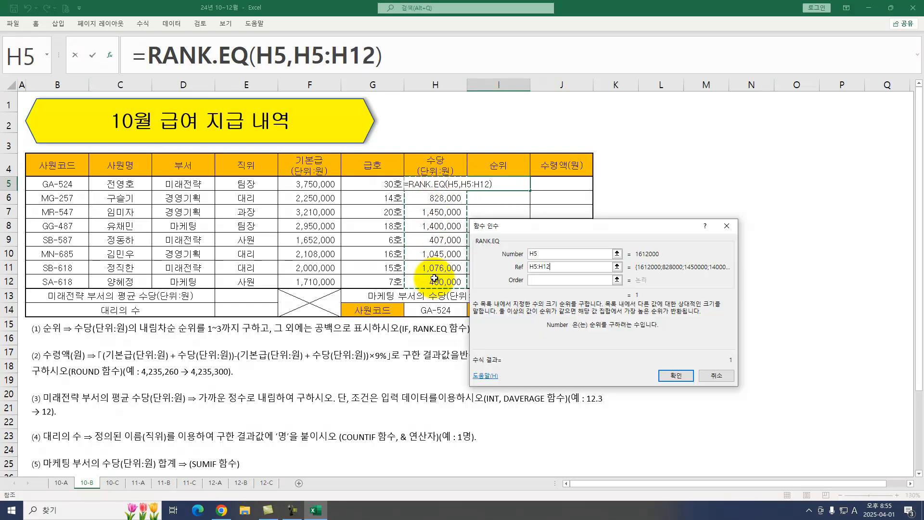
key("F4")
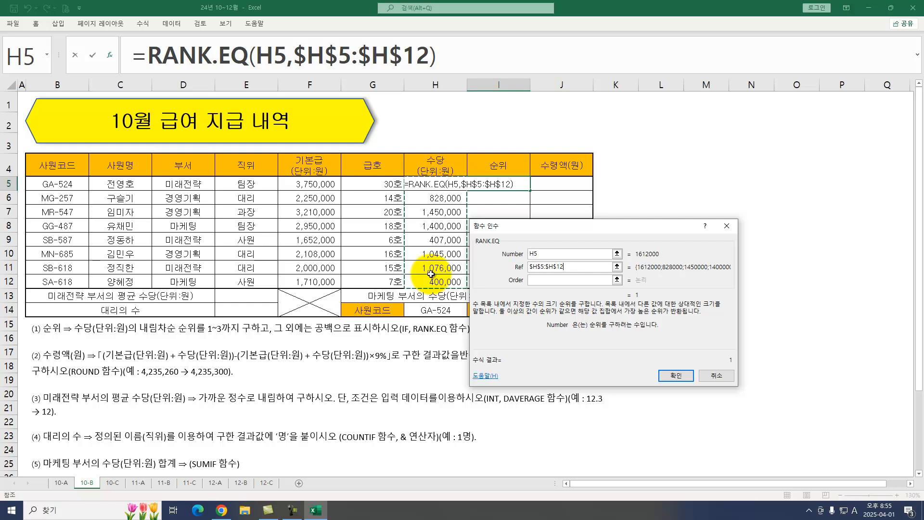
left_click(672, 377)
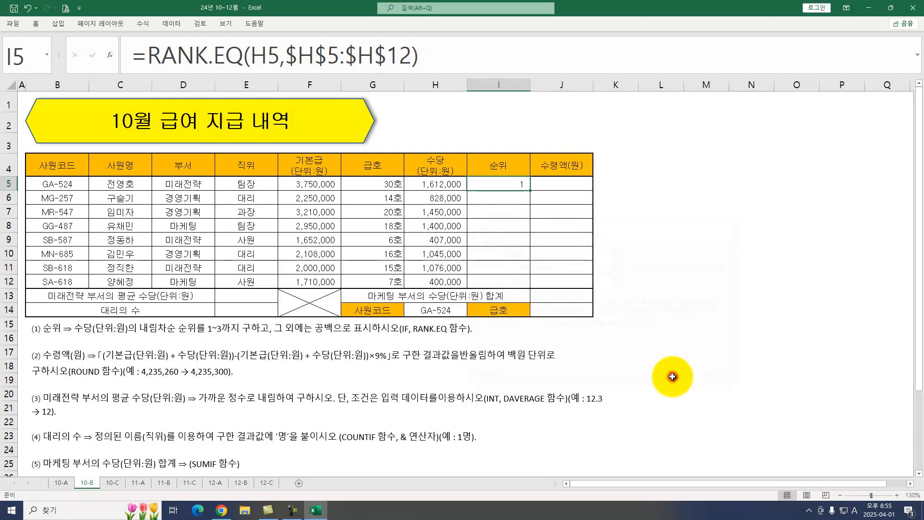
Copy the RANK.EQ expression from the formula in I5 and replace it with a new IF function.
left_click_drag(448, 57, 149, 54)
right_click(174, 48)
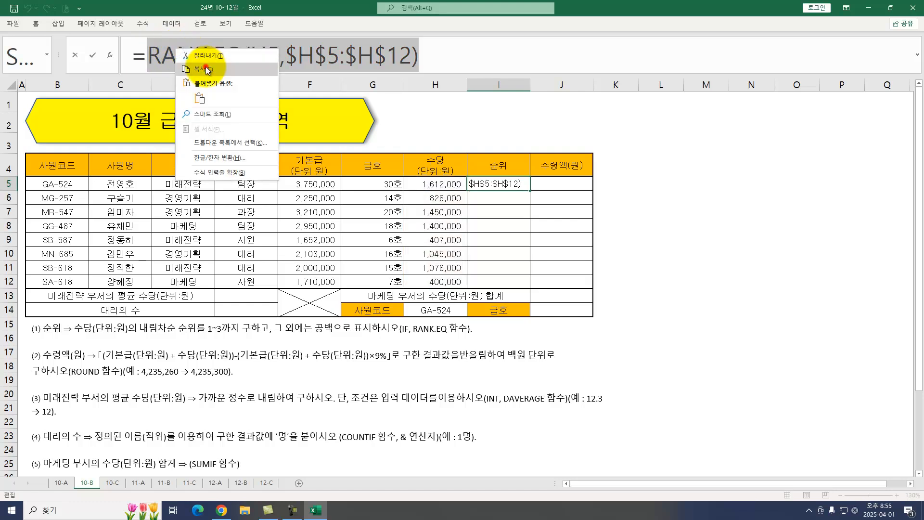
left_click(206, 68)
type("IF")
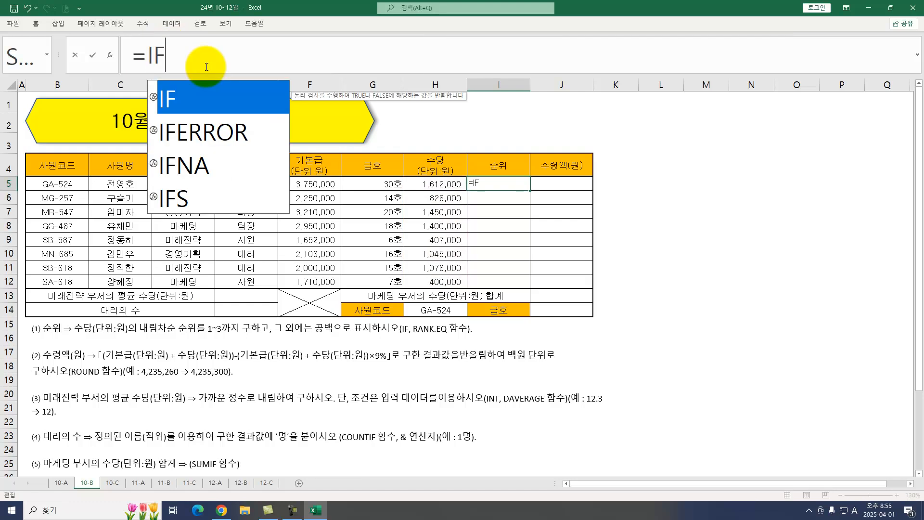
type("(")
key("ctrl+a")
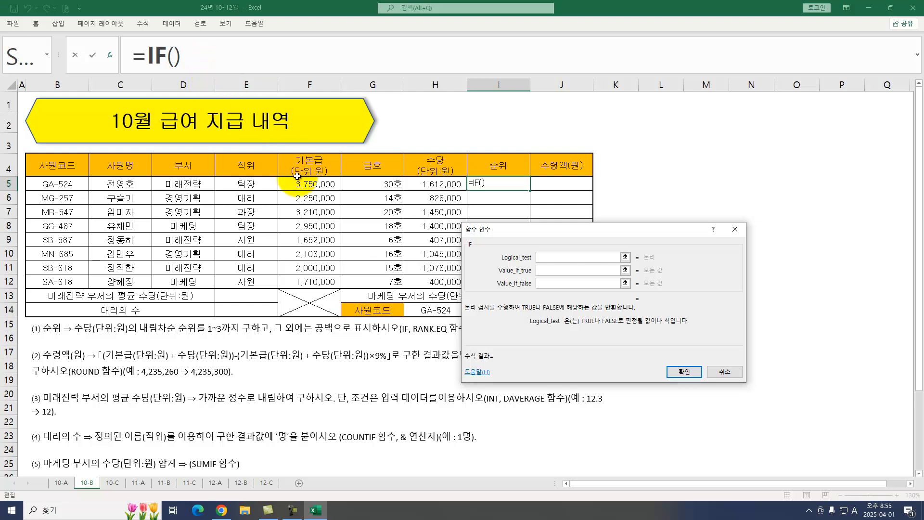
Complete IF with test RANK.EQ(H5,$H$5:$H$12)<=3, the same RANK.EQ expression if true and "" if false, and fill it down to I12.
key("ctrl+v")
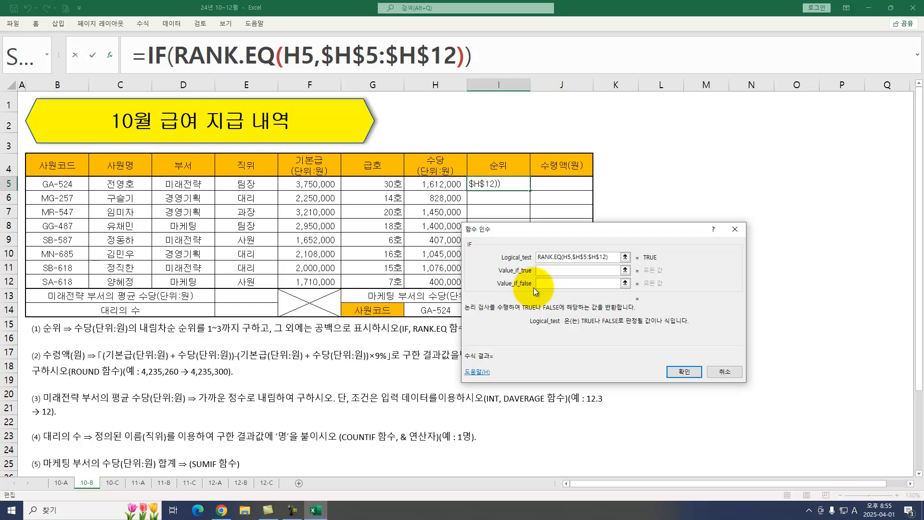
type("<=3")
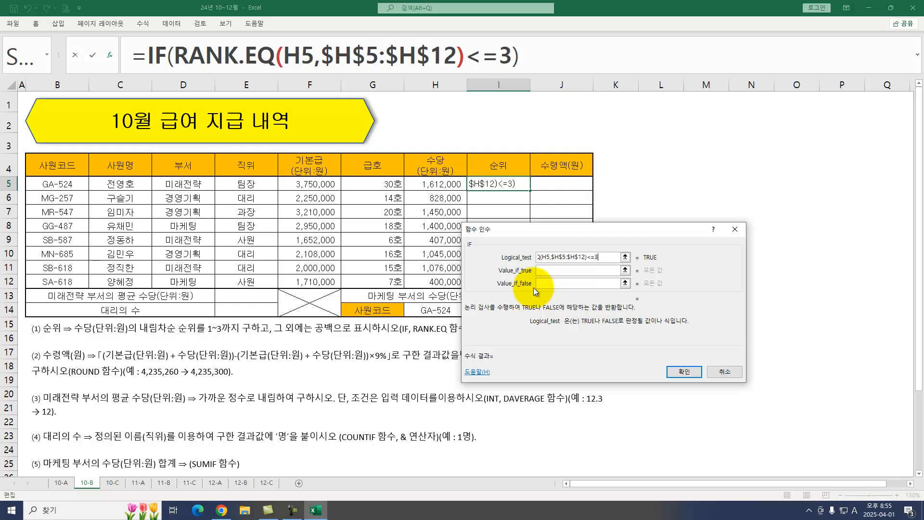
key("Tab")
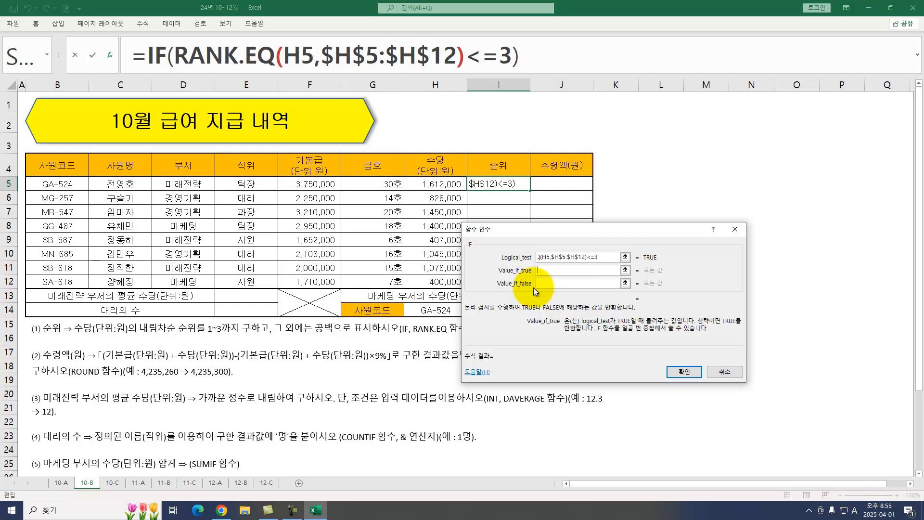
key("ctrl+v")
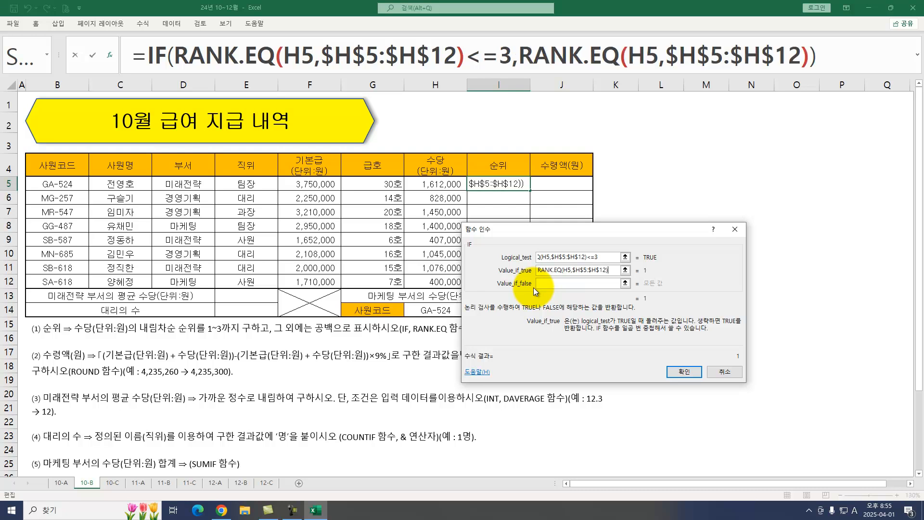
key("Tab")
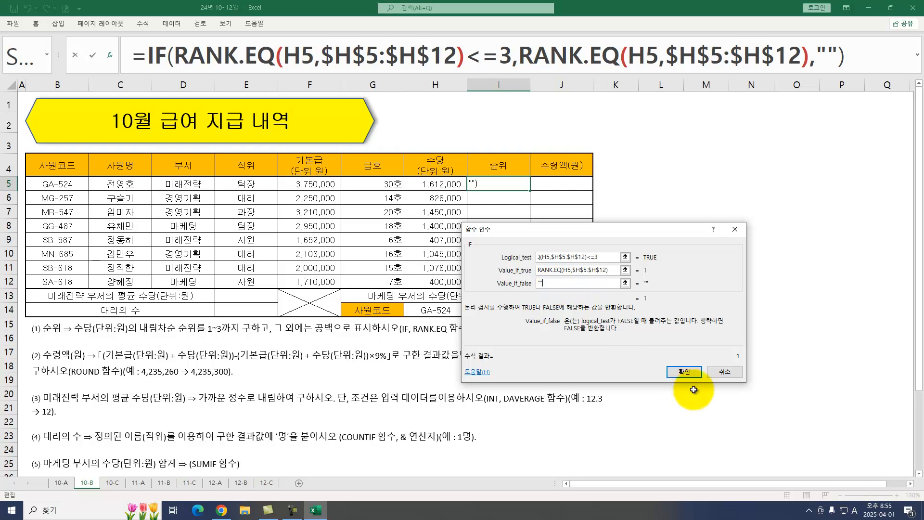
left_click(694, 374)
left_click_drag(531, 192, 530, 285)
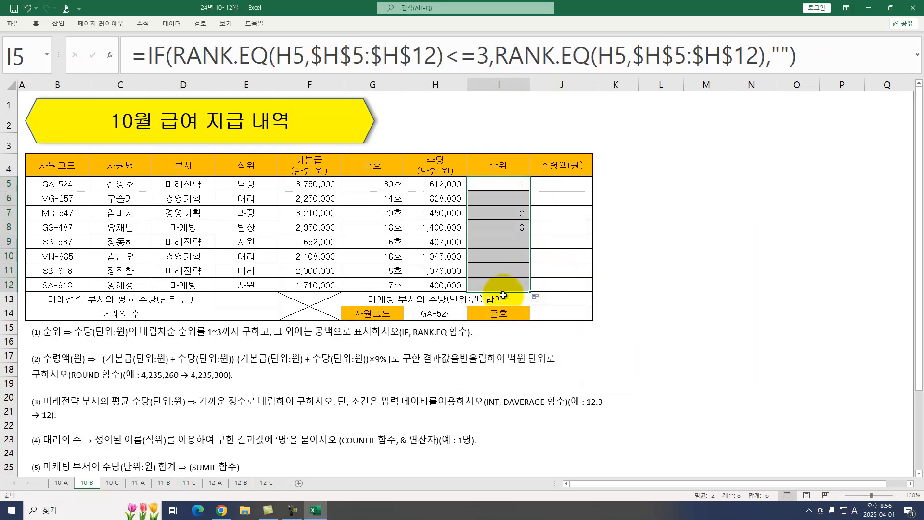
Begin a ROUND function in cell J5 of the 수령액(원) column and bring up its function arguments.
left_click_drag(106, 361, 391, 359)
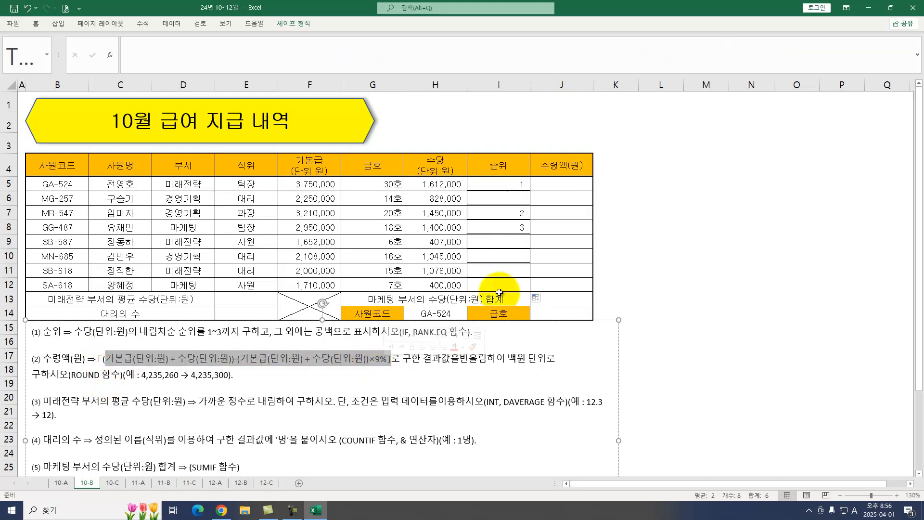
left_click(563, 182)
type("=ROUND(")
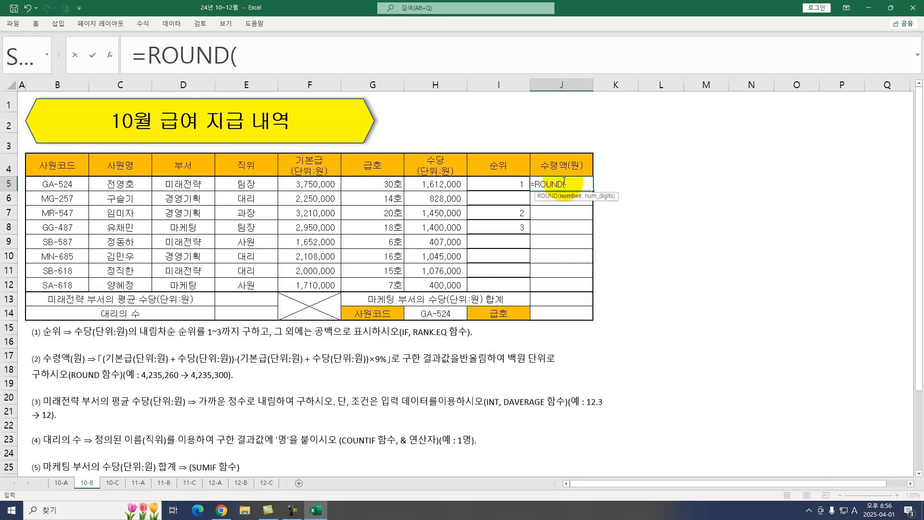
key("ctrl+a")
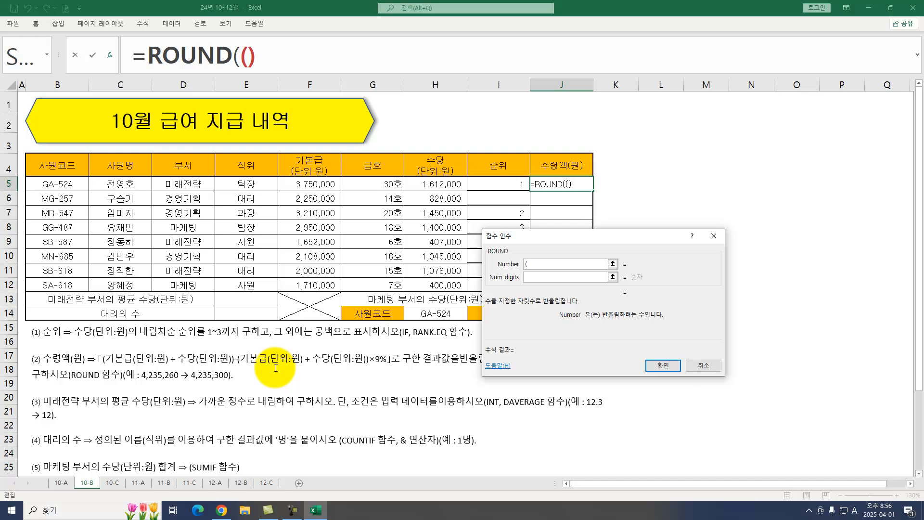
Enter the sum of base pay and allowance, (F5+H5), as the first part of ROUND's Number argument.
left_click(309, 185)
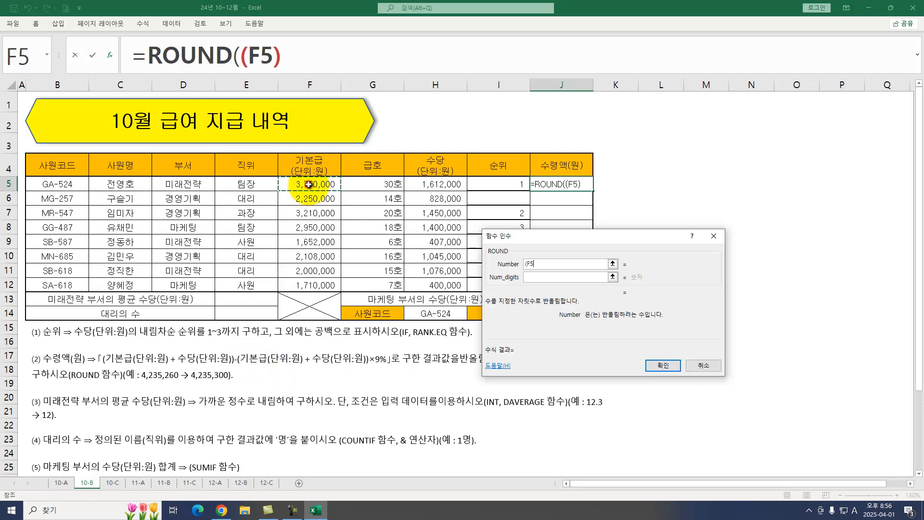
type("+")
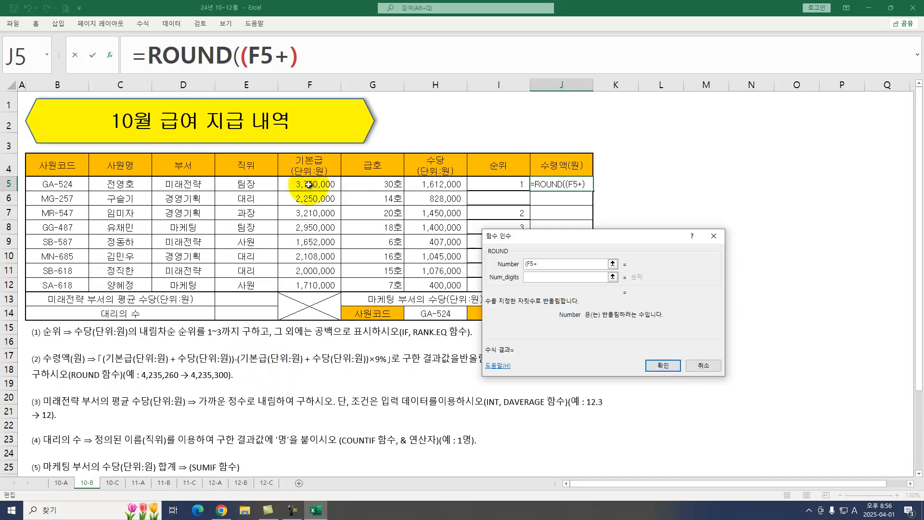
left_click(435, 183)
type(")")
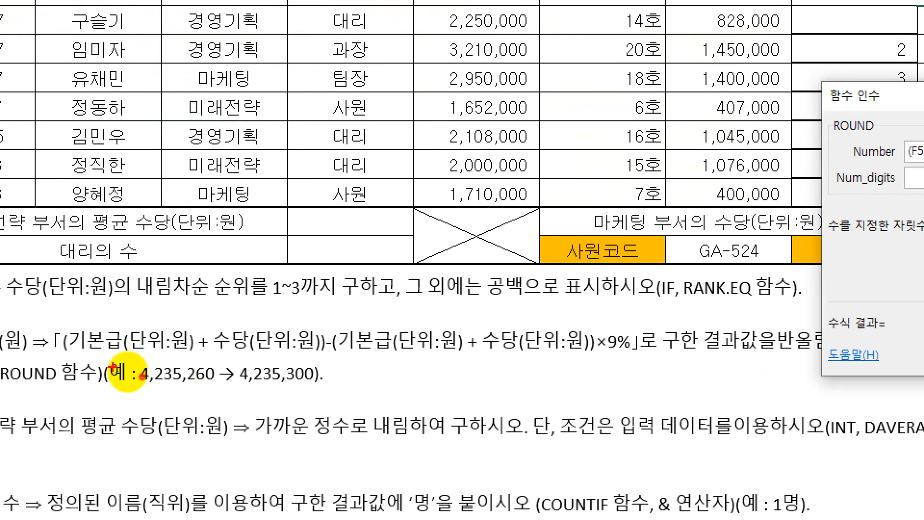
mouse_move(53, 322)
left_mouse_down()
mouse_move(305, 383)
mouse_move(327, 358)
left_mouse_up()
key("Escape")
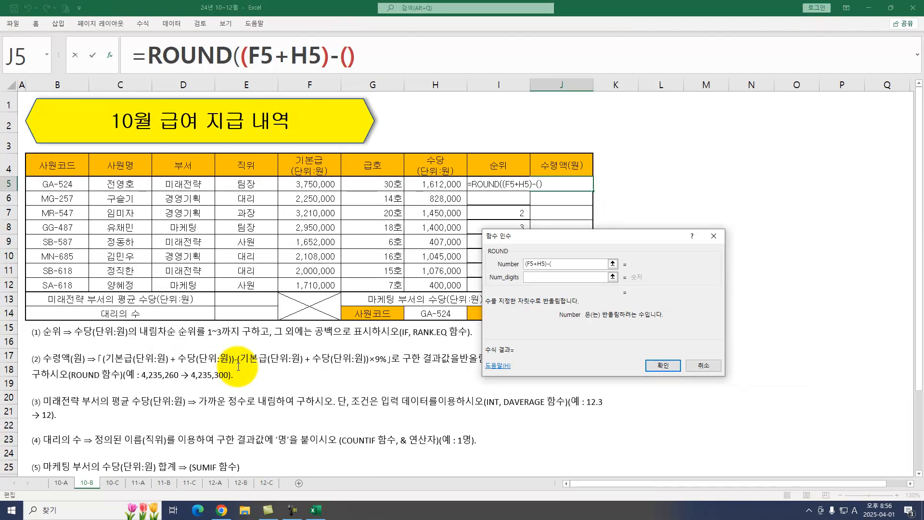
Extend the Number argument by subtracting (F5+H5)*9% from the sum.
left_click(327, 185)
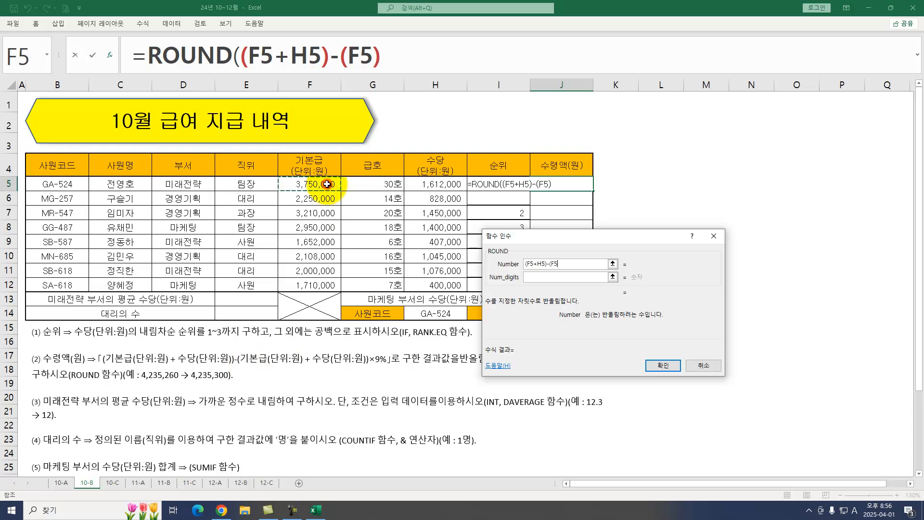
type("+")
left_click(421, 184)
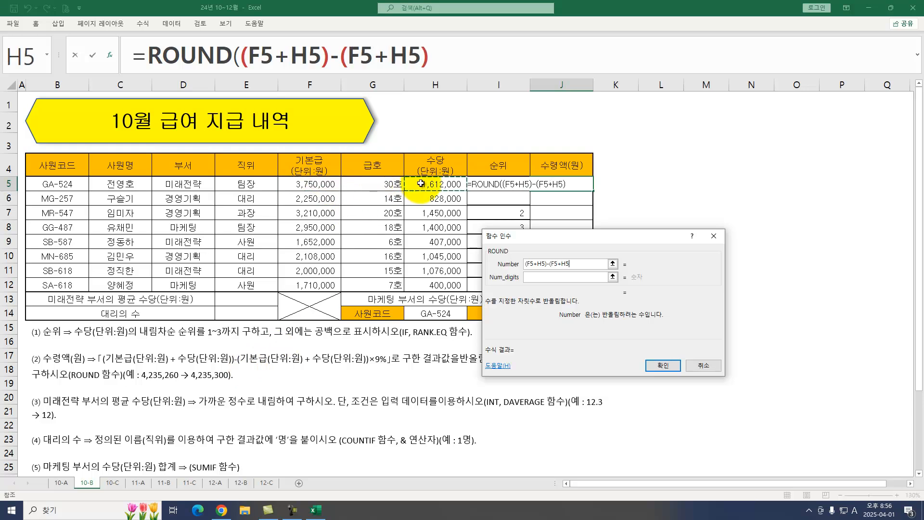
type(")")
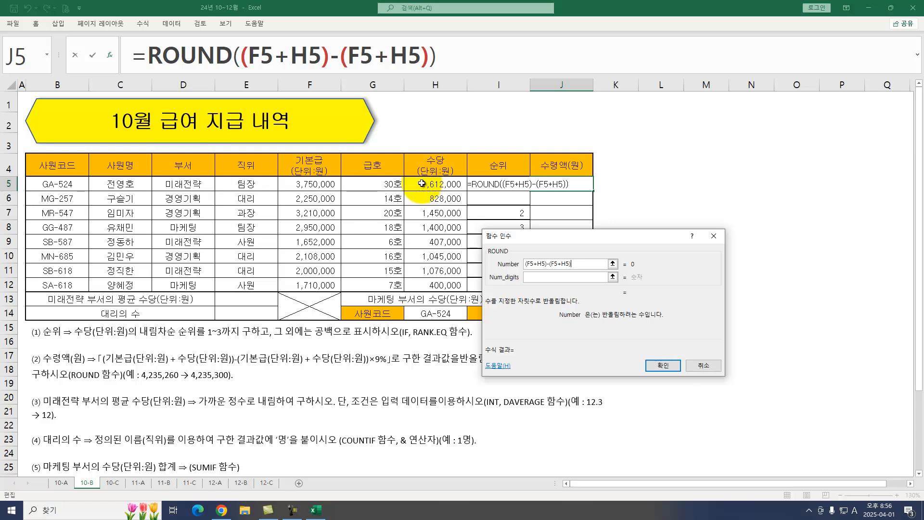
key("ctrl+1")
mouse_move(415, 355)
left_mouse_down()
mouse_move(391, 366)
mouse_move(431, 358)
left_mouse_up()
key("Escape")
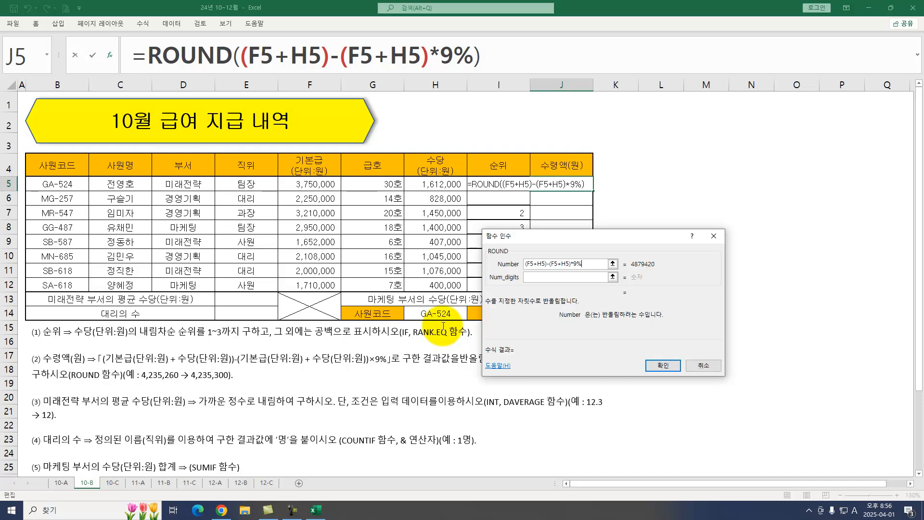
key("ctrl+1")
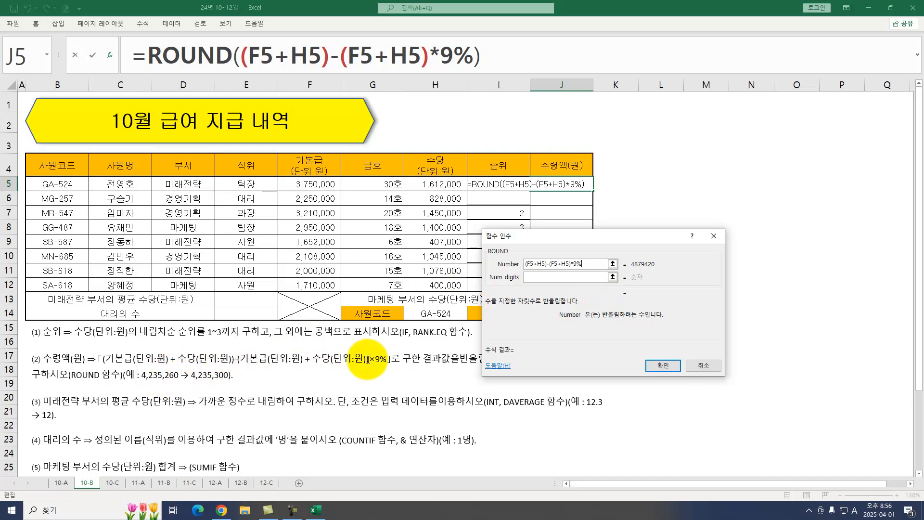
Set Num_digits to -2, complete the ROUND formula, and fill it down to J12.
left_click_drag(525, 236, 584, 237)
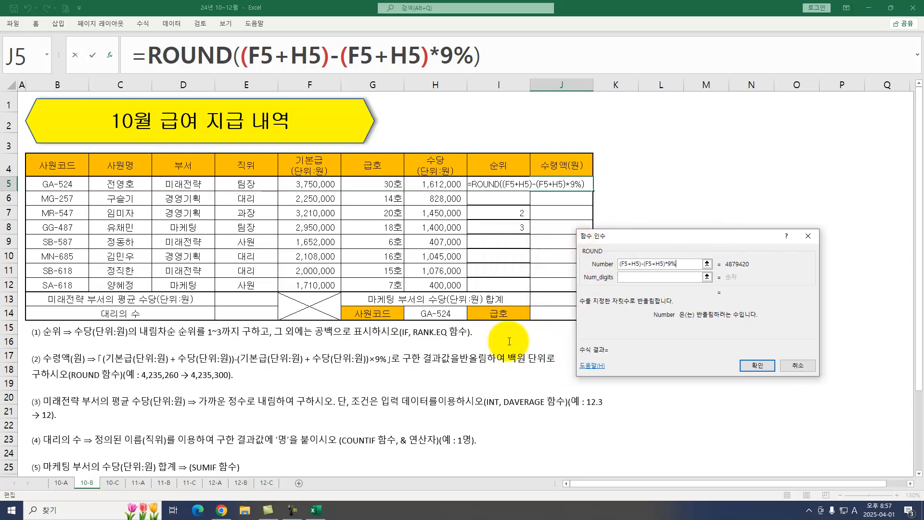
left_click(638, 276)
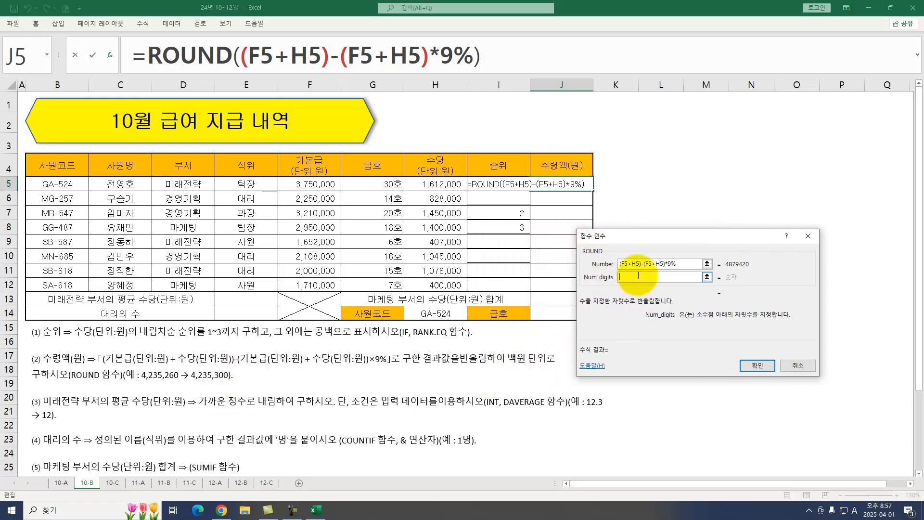
type("-2")
key("Return")
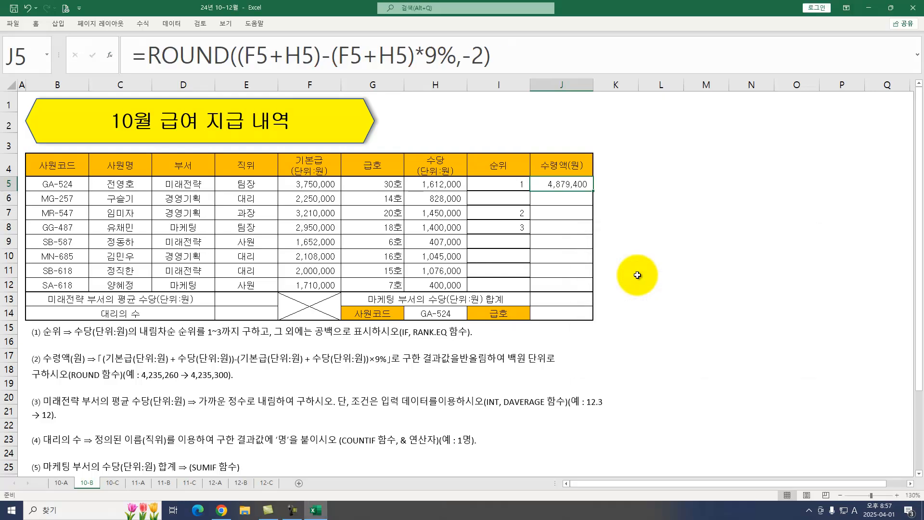
left_click_drag(595, 192, 594, 289)
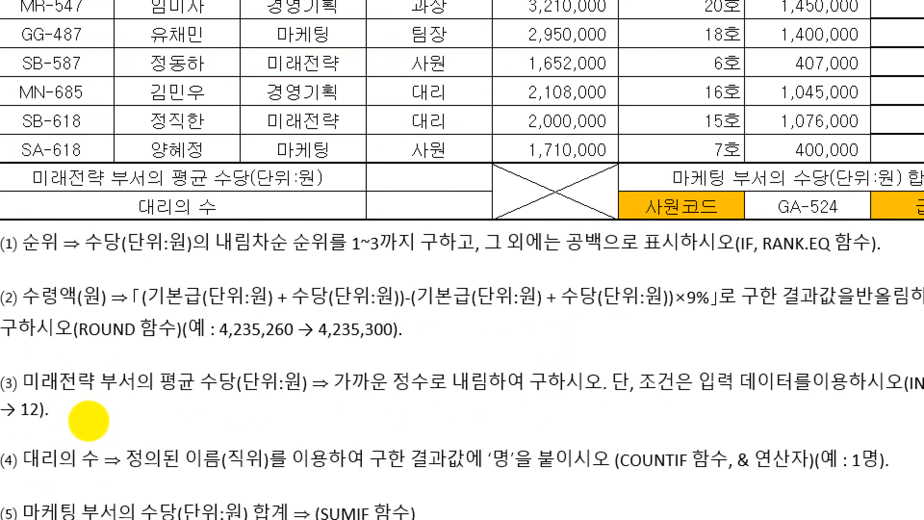
mouse_move(36, 402)
left_mouse_down()
mouse_move(144, 405)
mouse_move(222, 374)
mouse_move(120, 348)
mouse_move(53, 373)
mouse_move(60, 402)
left_mouse_up()
left_click_drag(354, 395, 525, 389)
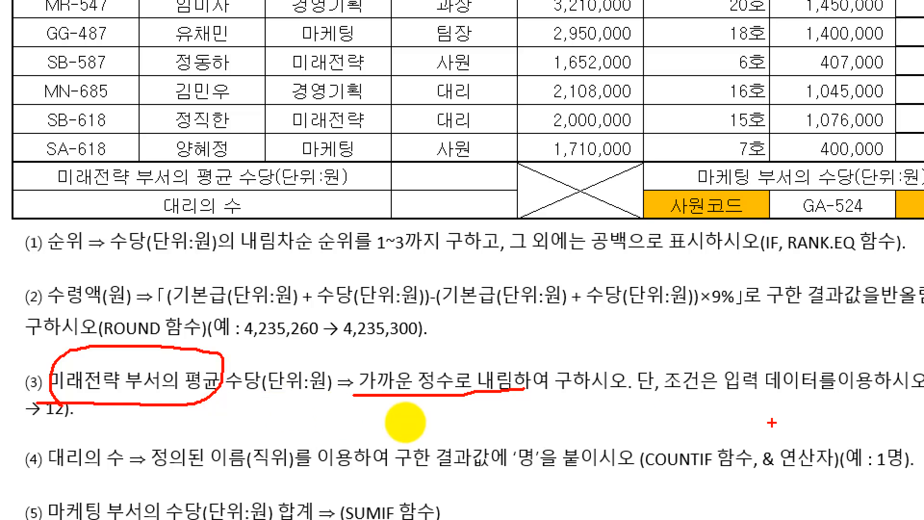
key("Escape")
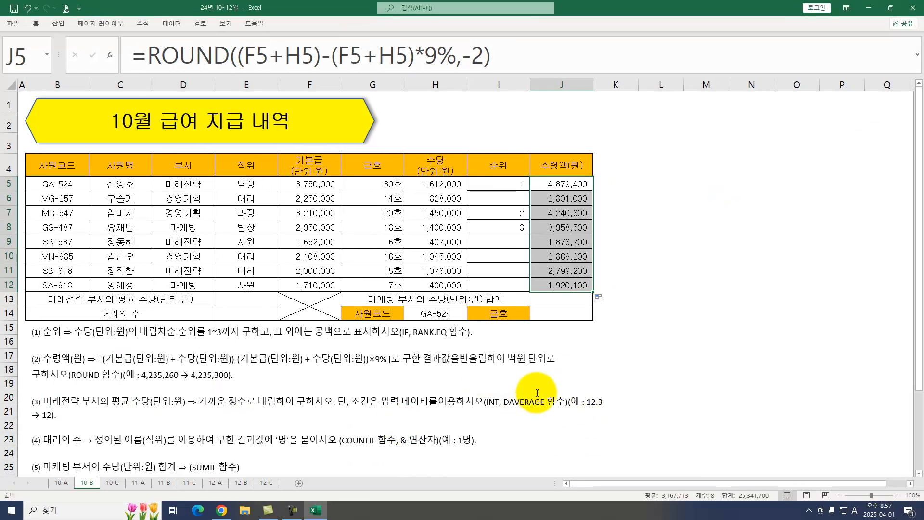
Begin a DAVERAGE function in cell E13 for the 미래전략 department's average allowance and bring up its function arguments.
left_click(248, 296)
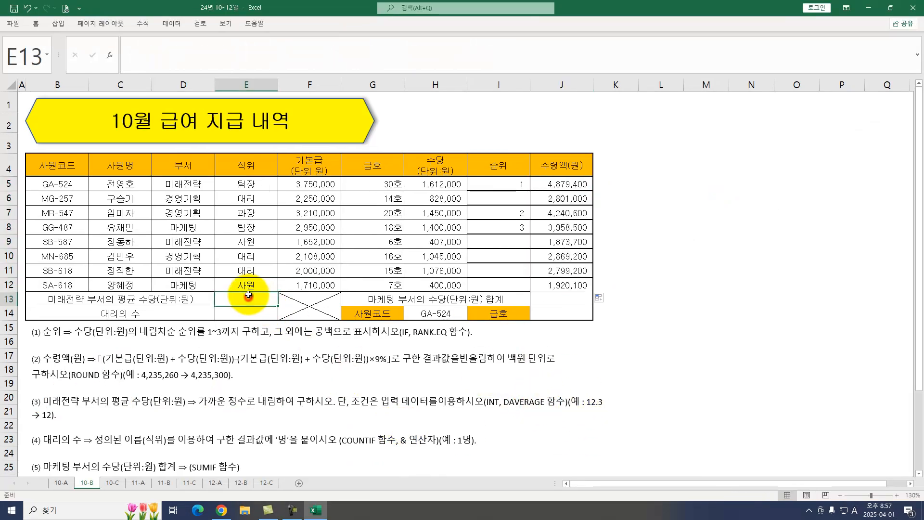
type("=DA")
key("Down")
key("Down")
key("Tab")
key("ctrl+a")
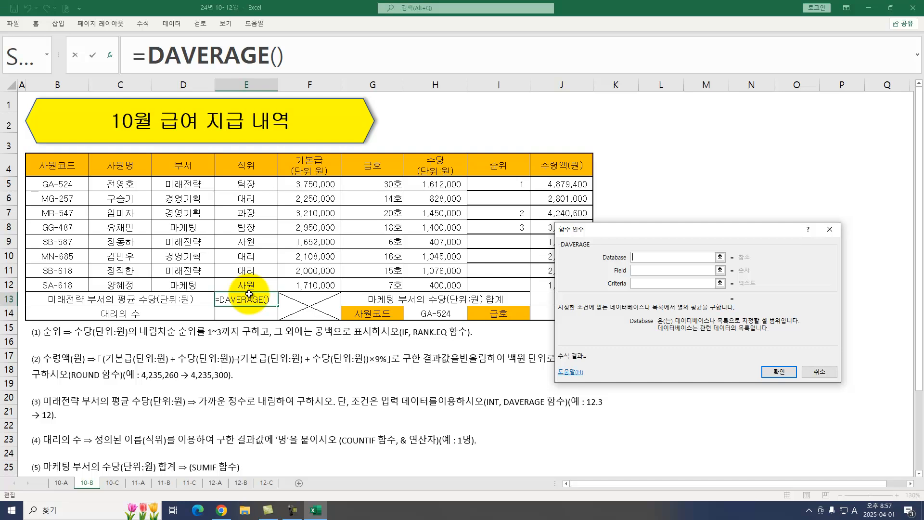
Complete DAVERAGE with database B4:H12, field H4 and criteria D4:D5.
left_click_drag(36, 163, 435, 285)
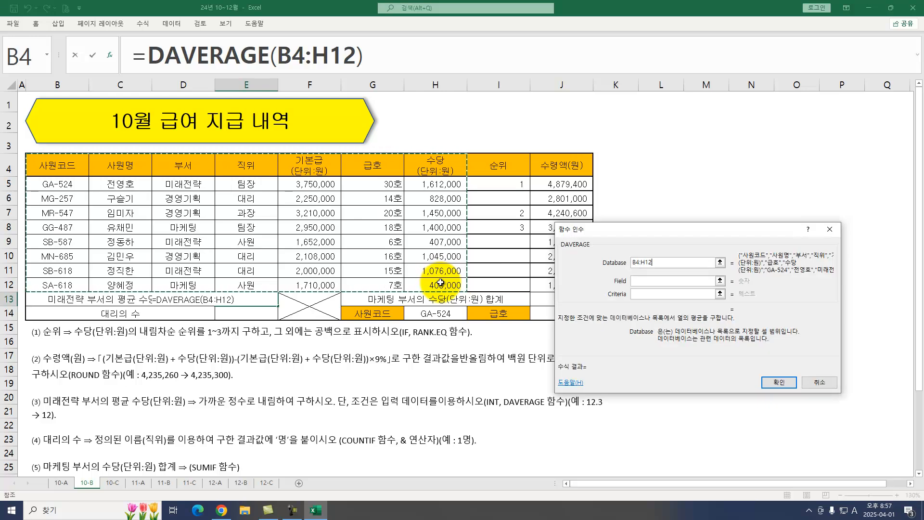
left_click(640, 282)
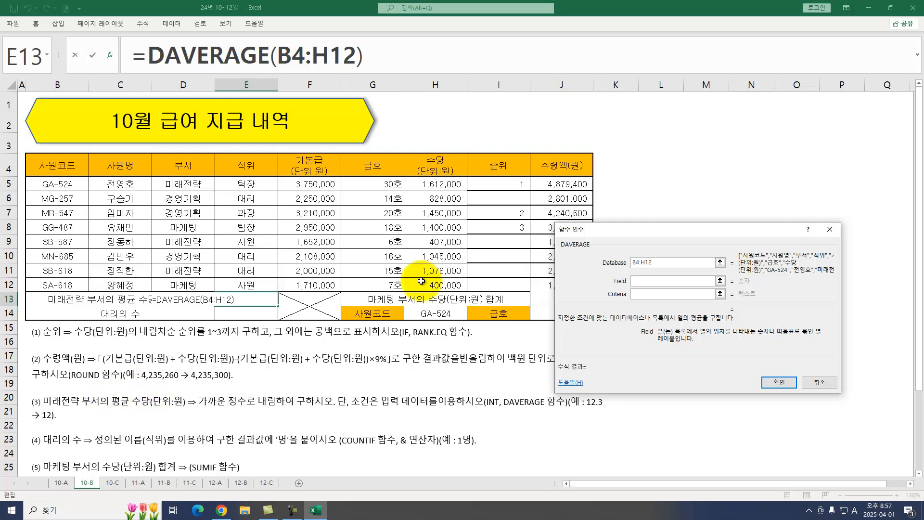
left_click(439, 162)
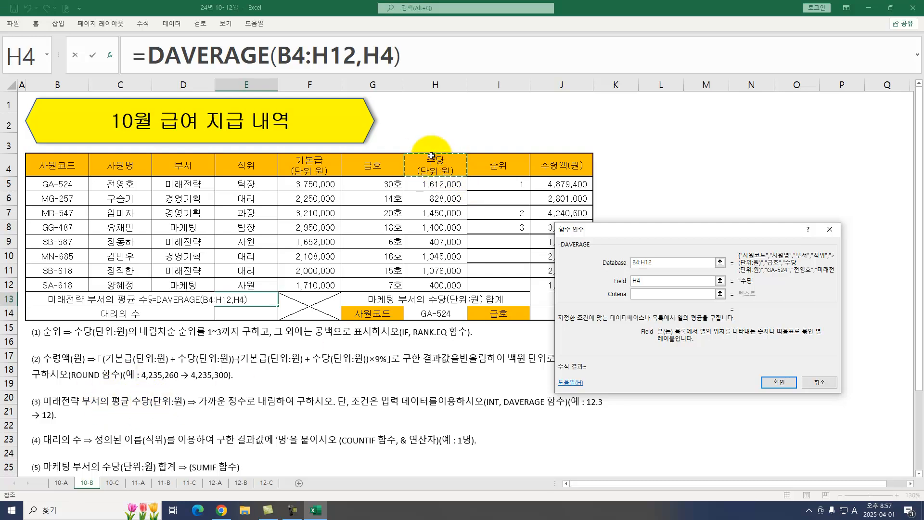
left_click(652, 295)
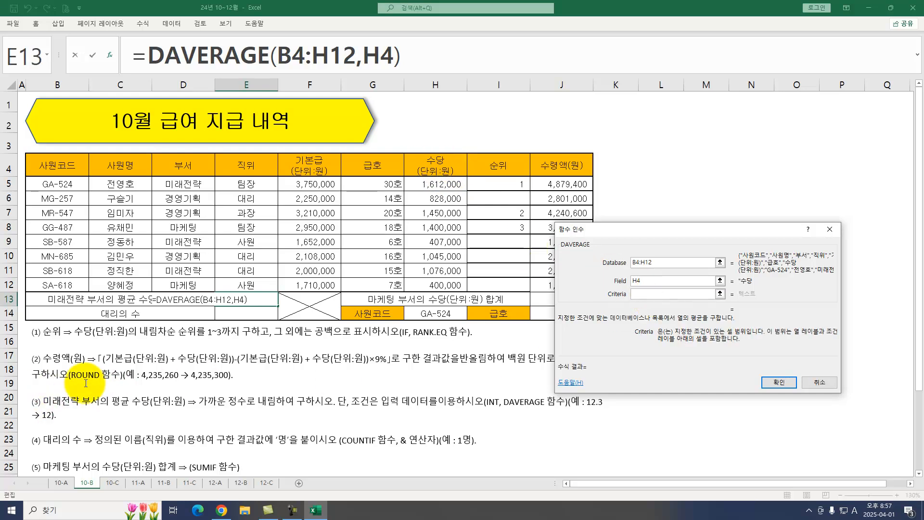
left_click_drag(183, 166, 180, 184)
left_click(776, 385)
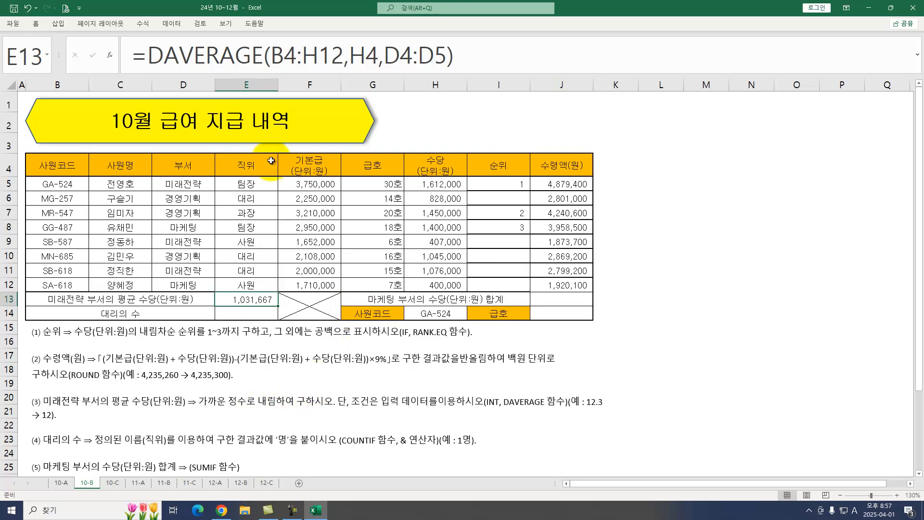
Wrap the DAVERAGE expression in E13 in an INT function to round it down to an integer.
left_click_drag(148, 55, 480, 60)
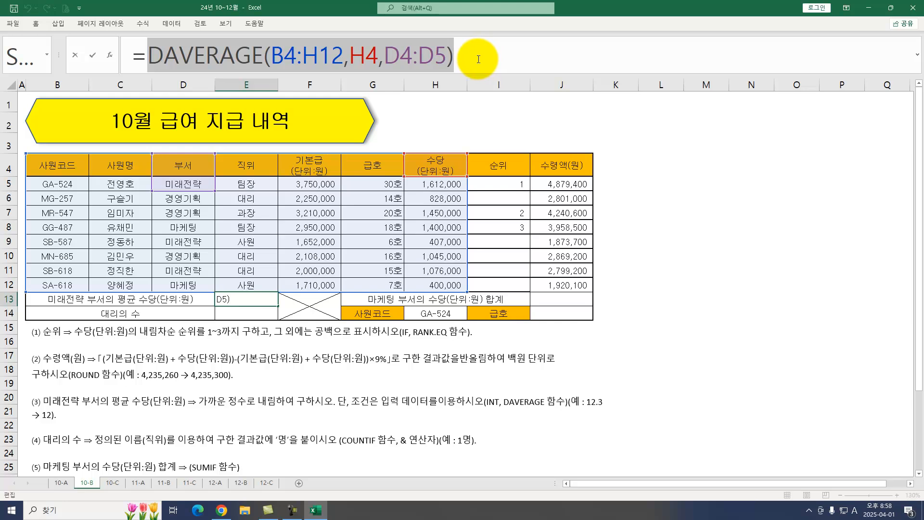
type("INT(")
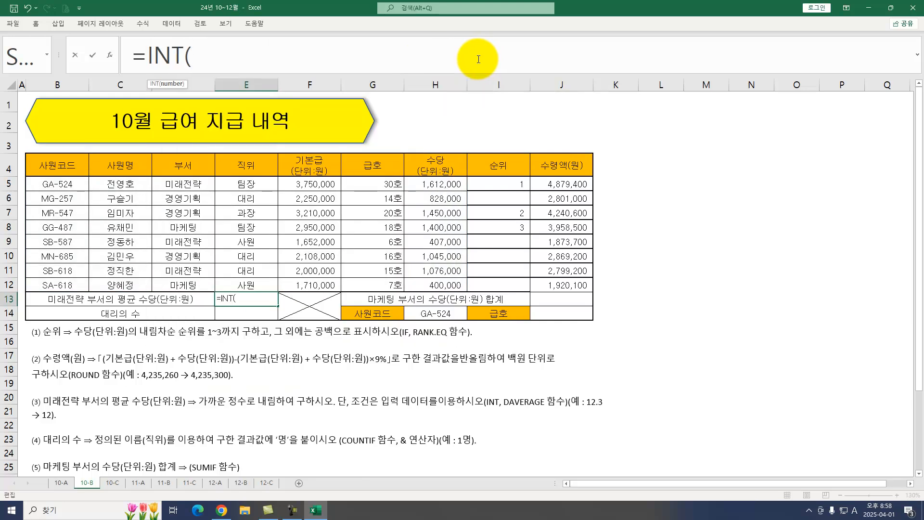
key("ctrl+v")
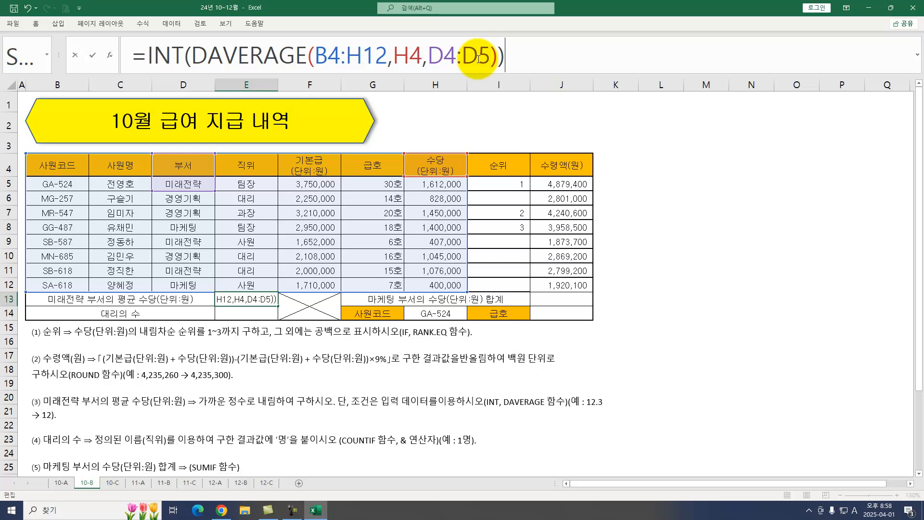
type(")")
key("Return")
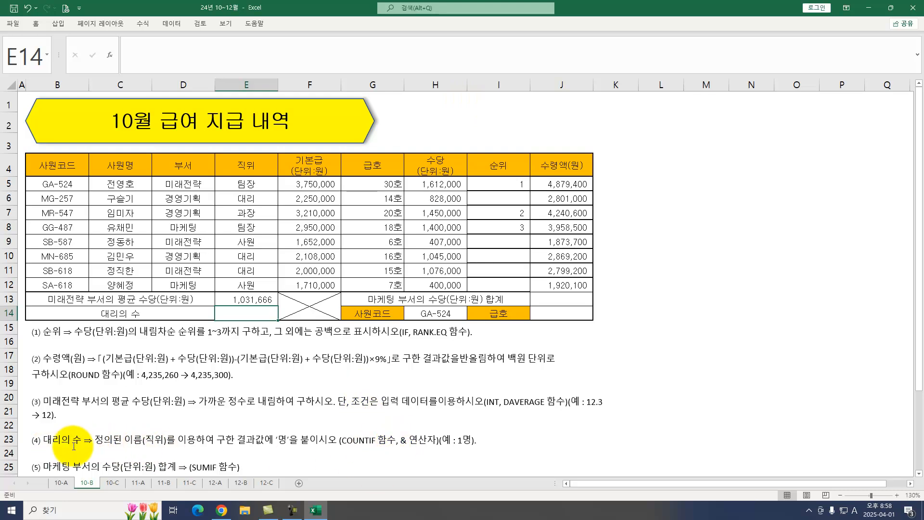
Enter a COUNTIF formula in E14 with the named range 직위 (E5:E12) and the criterion "대리".
type("=")
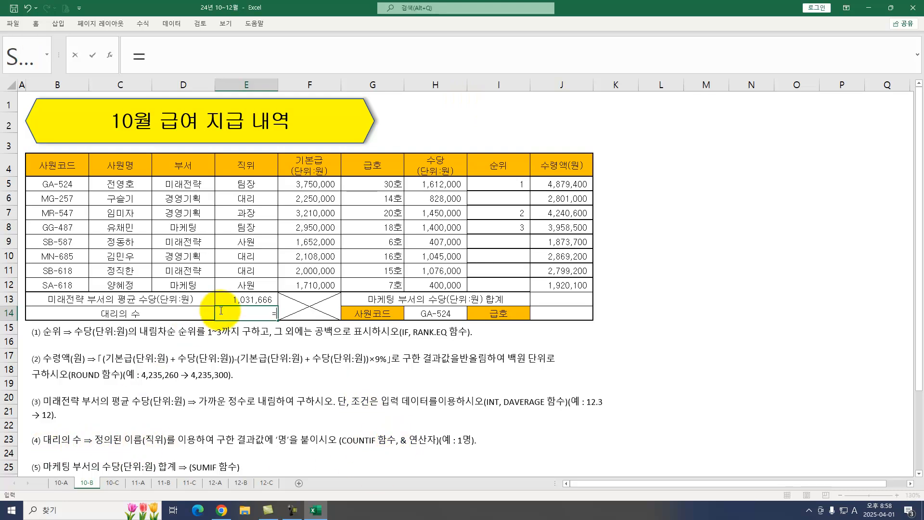
type("COUNTIF(")
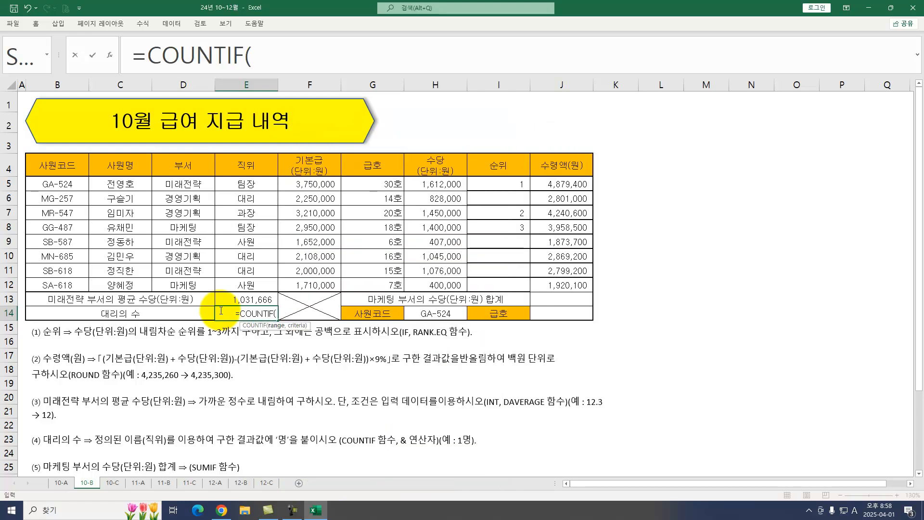
key("ctrl+a")
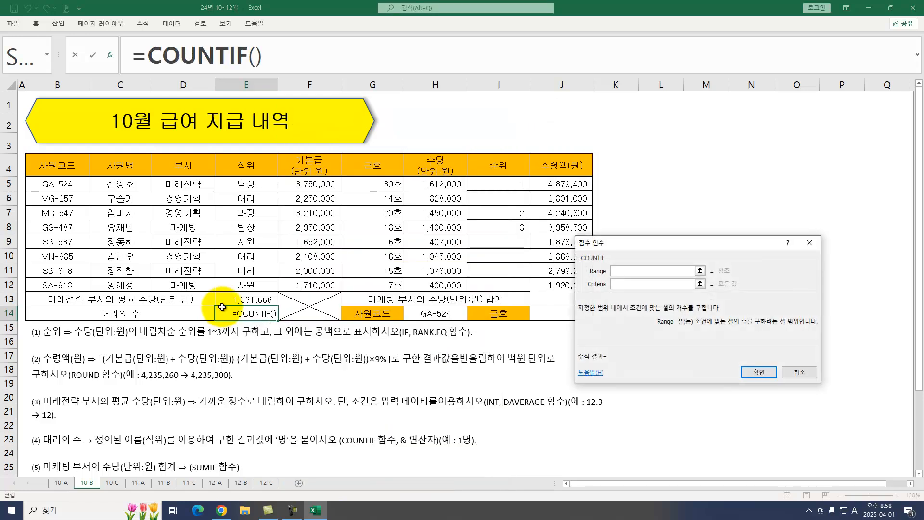
left_click_drag(254, 181, 258, 285)
key("Tab")
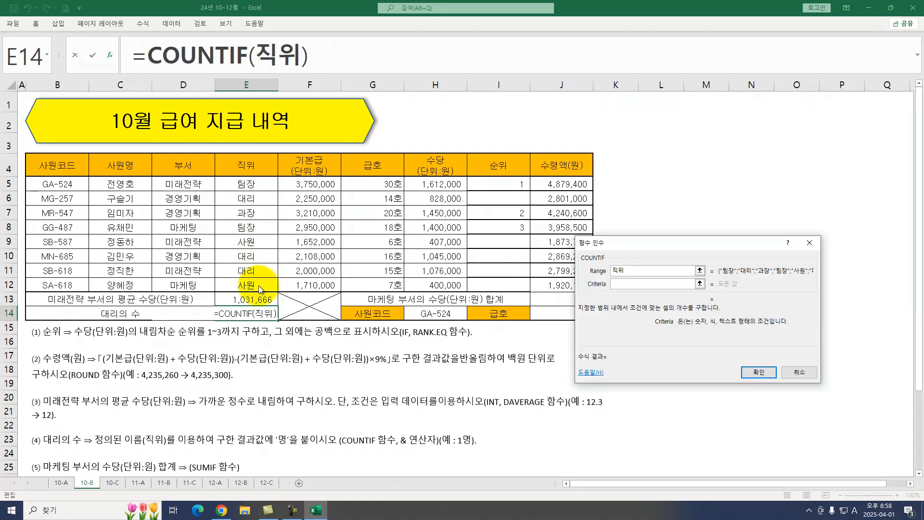
type("대리")
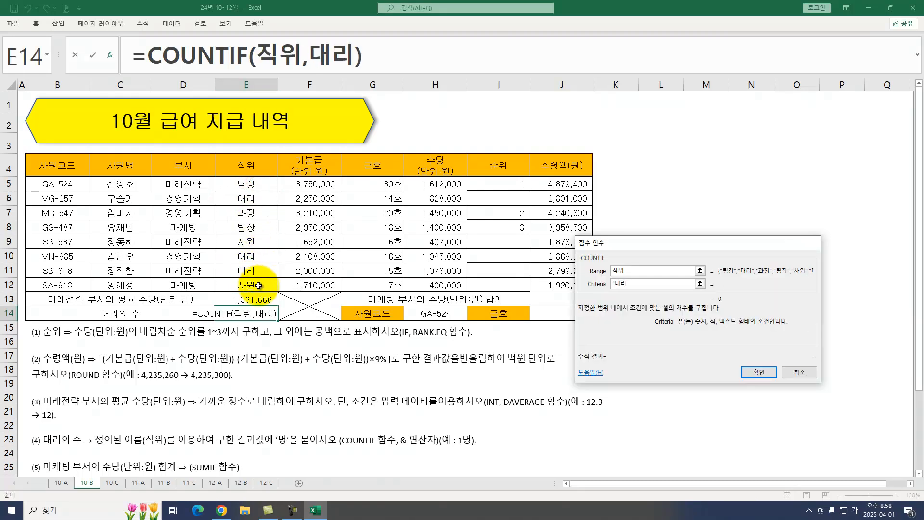
key("Return")
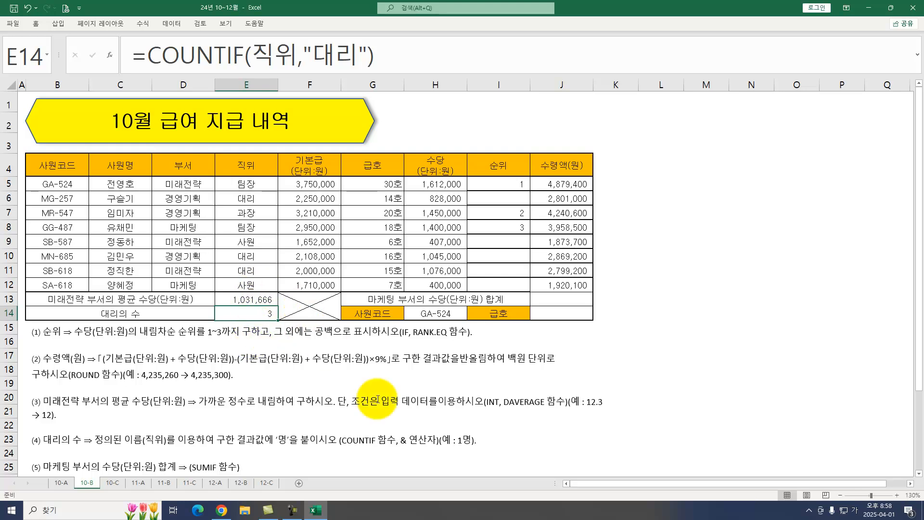
Append &"명" to the COUNTIF formula in cell E14.
left_click(426, 60)
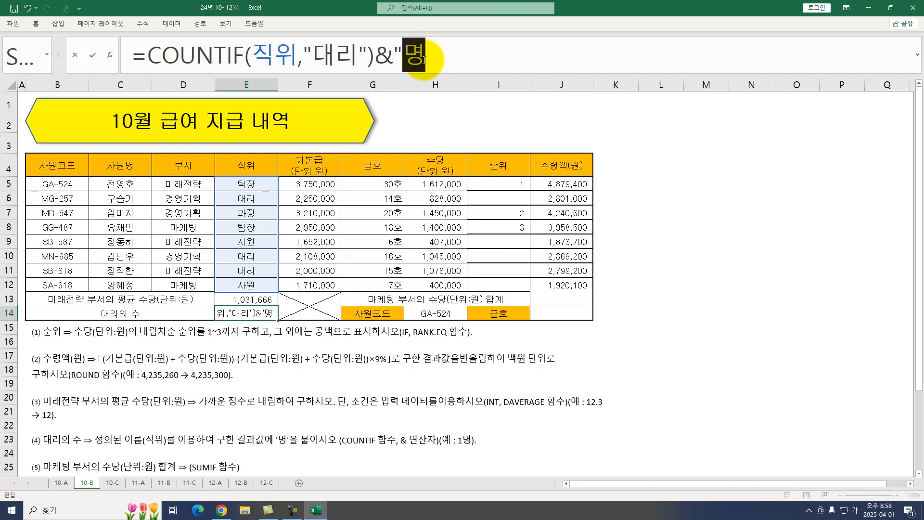
type("&\"명\"")
key("Return")
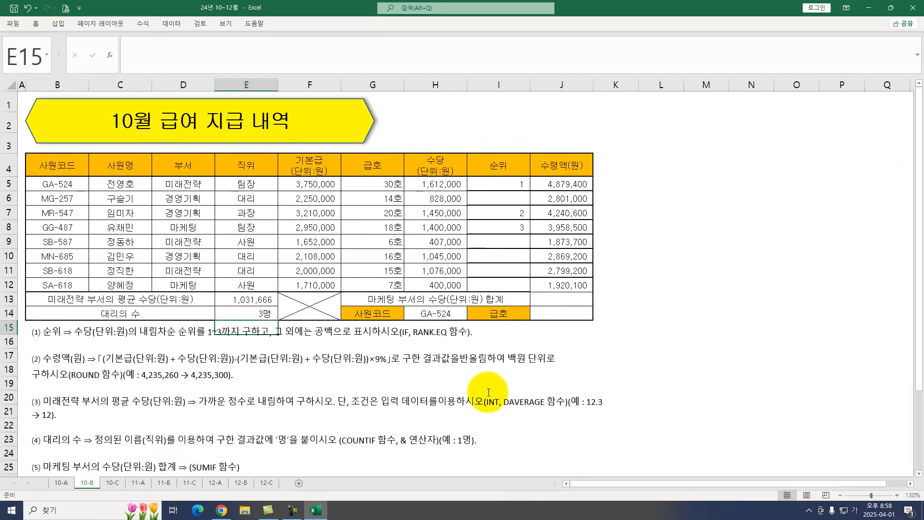
Begin a SUMIF function in cell J13 for the 마케팅 department's allowance total, with range D5:D12.
left_click(549, 298)
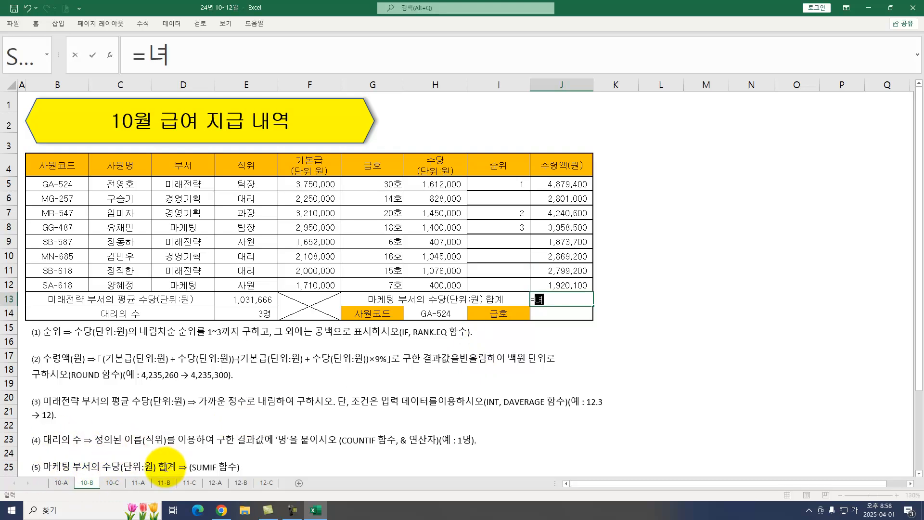
type("=SUMIF(")
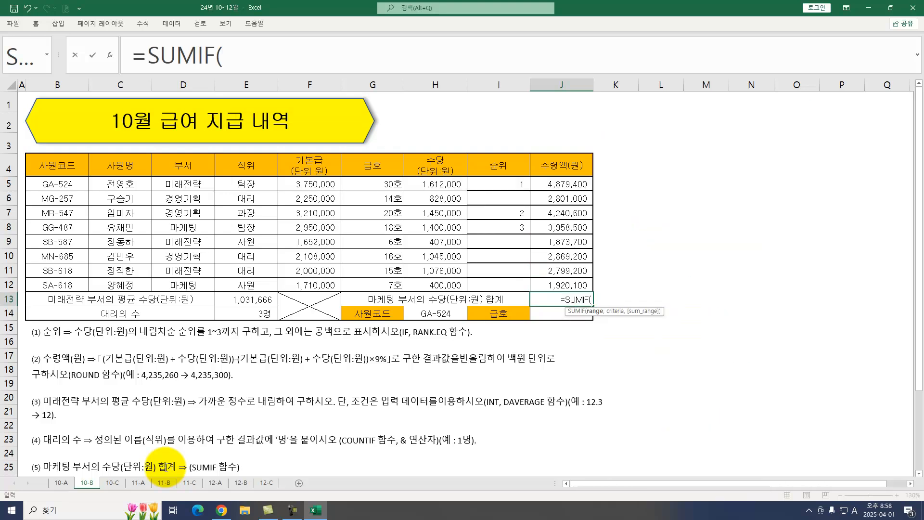
key("ctrl+a")
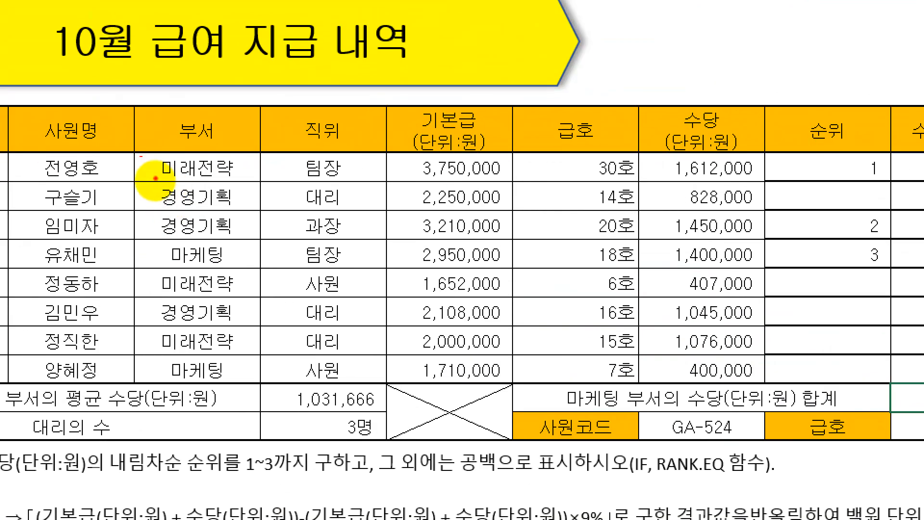
left_click_drag(155, 178, 256, 389)
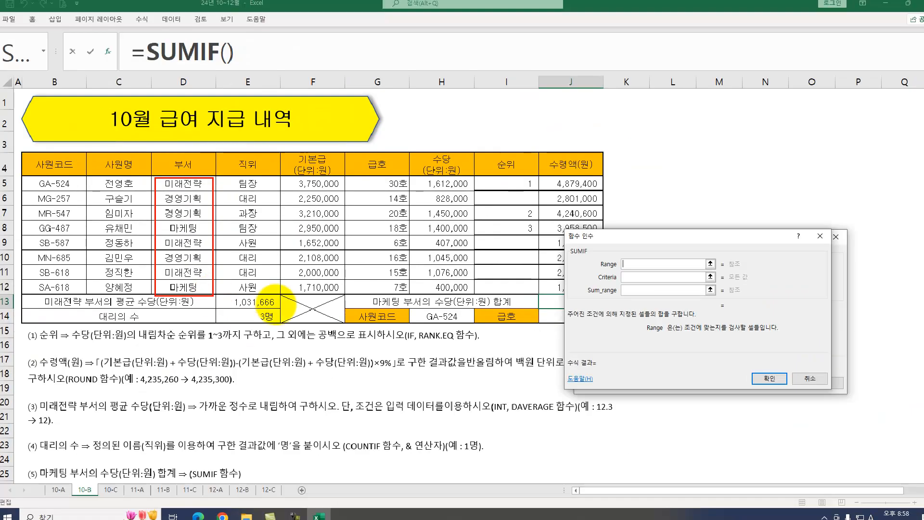
left_click_drag(193, 182, 195, 287)
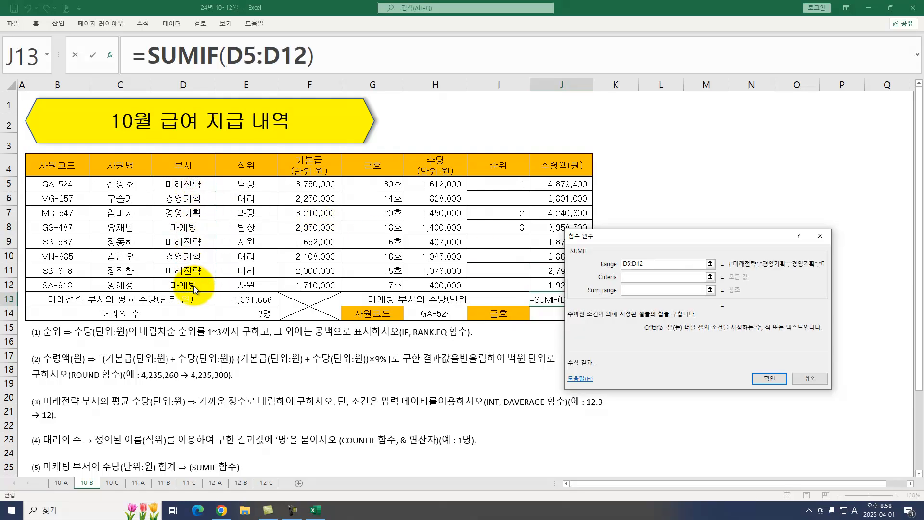
Complete the SUMIF with the criterion "마케팅" and sum range H5:H12.
key("Tab")
key("Hangul")
type("마")
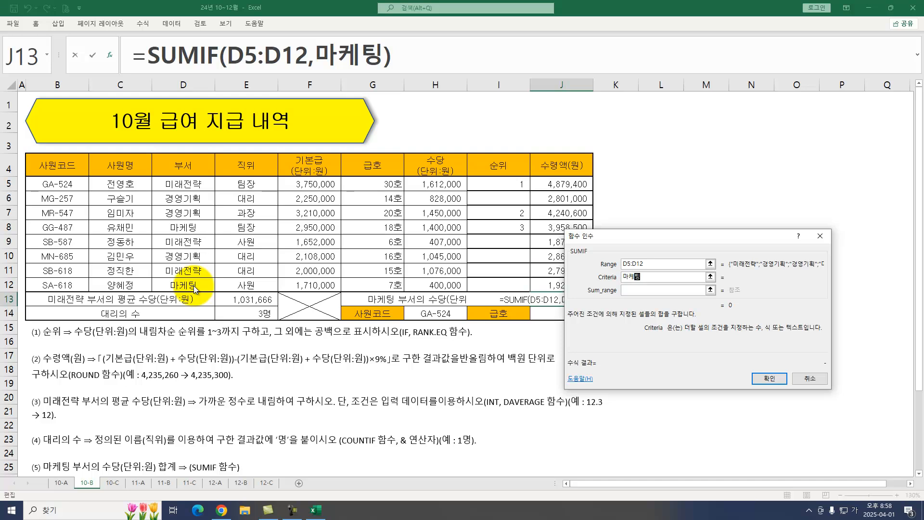
type("케팅")
key("Tab")
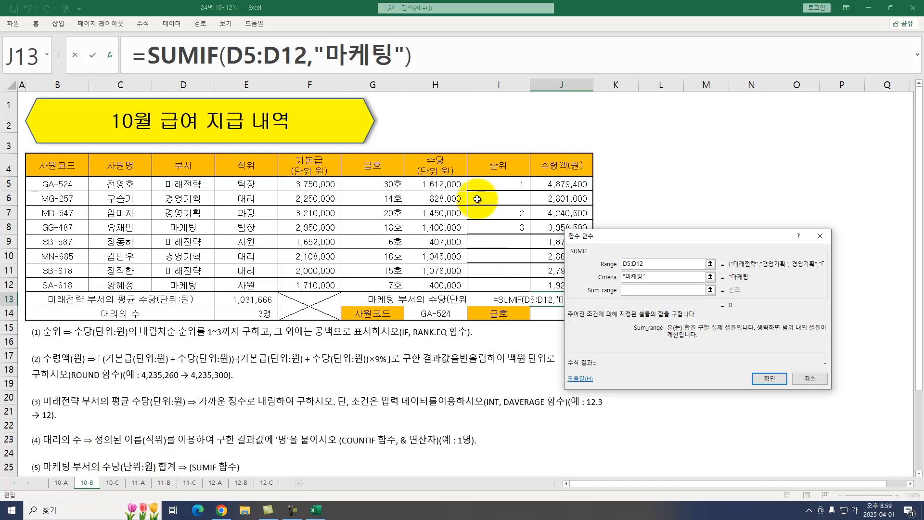
left_click_drag(446, 185, 447, 286)
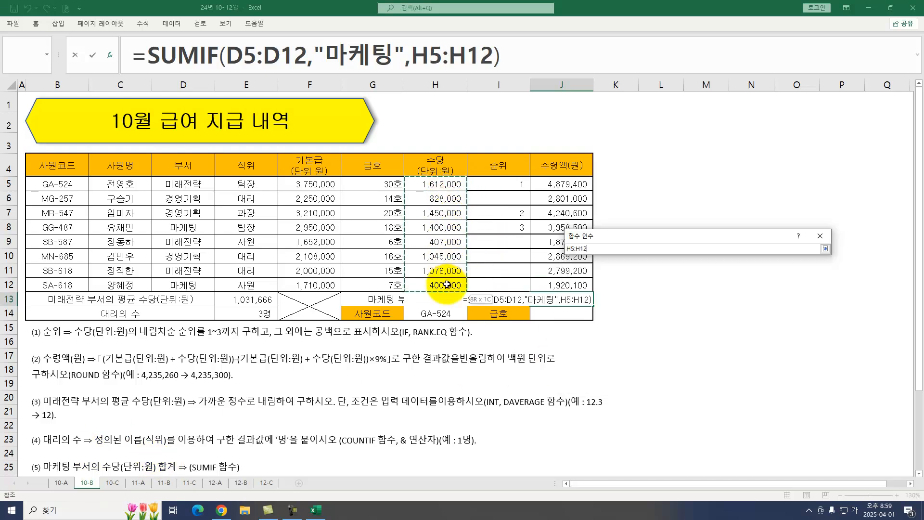
left_click(763, 381)
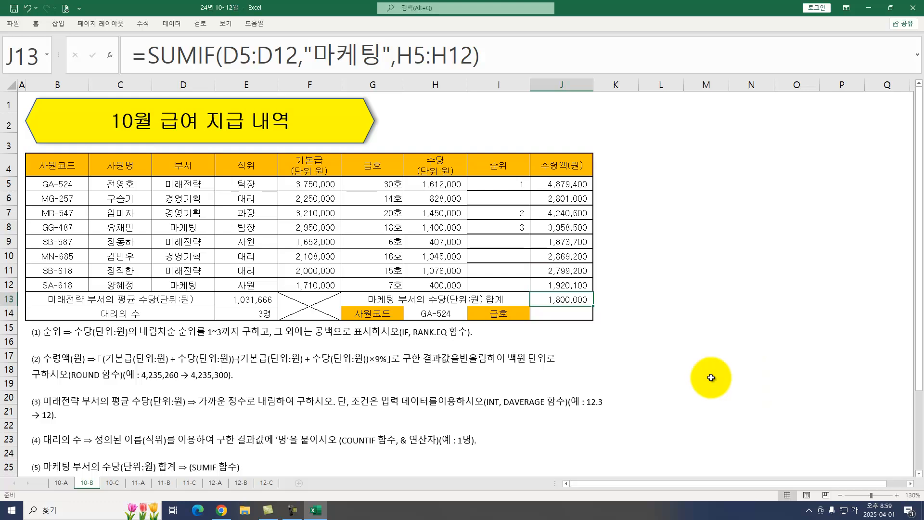
Begin a VLOOKUP function in cell J14 for the 급호, with H14 as the lookup value.
scroll(548, 326, "down", 1)
left_click(550, 249)
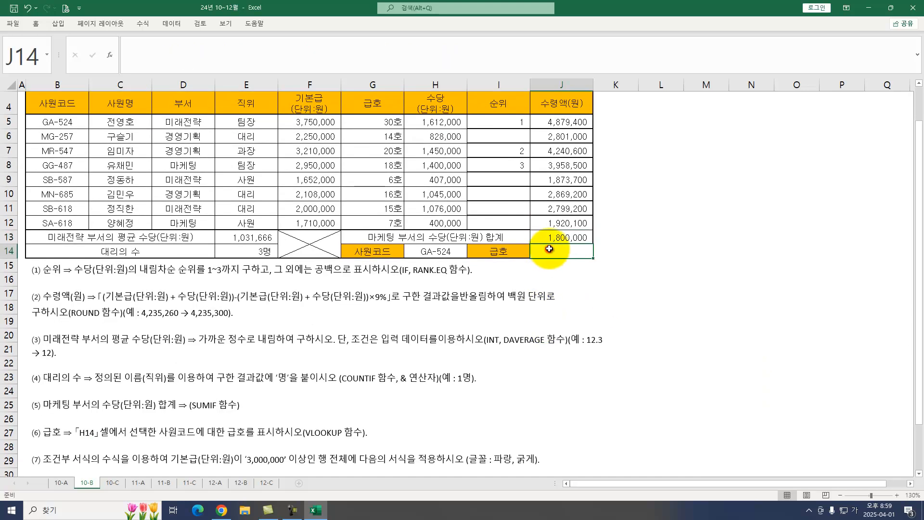
type("=ㅍ")
key("BackSpace")
key("Hangul")
type("VLOOKUP(")
key("ctrl+a")
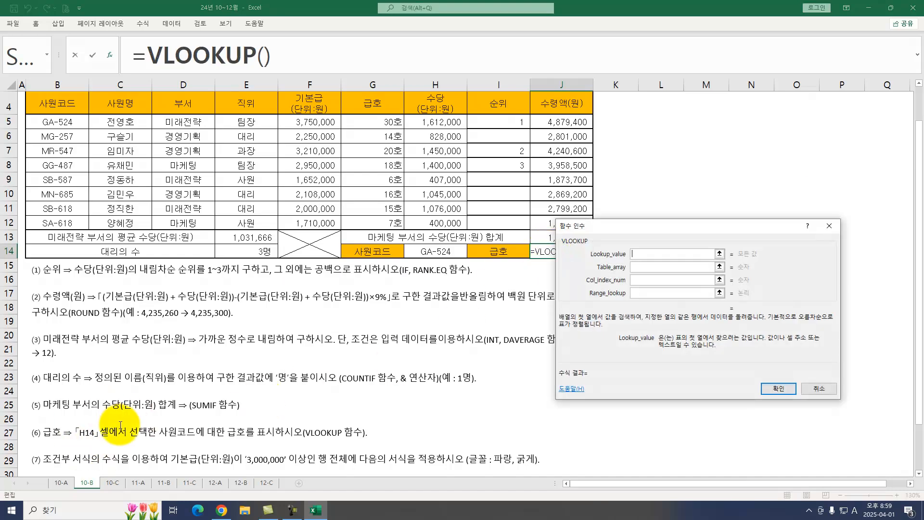
left_click(430, 252)
key("Tab")
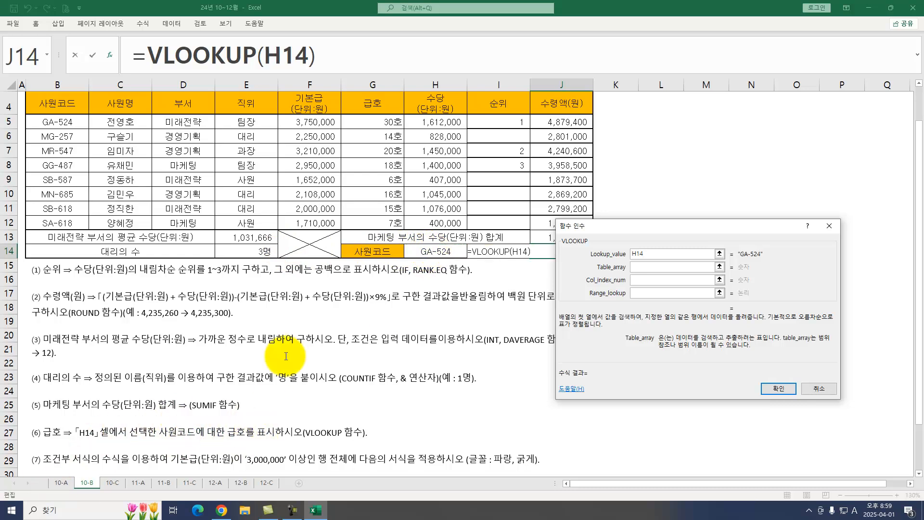
Complete the VLOOKUP with table array B5:G12, column index 6 and range lookup 0.
left_click_drag(57, 123, 375, 220)
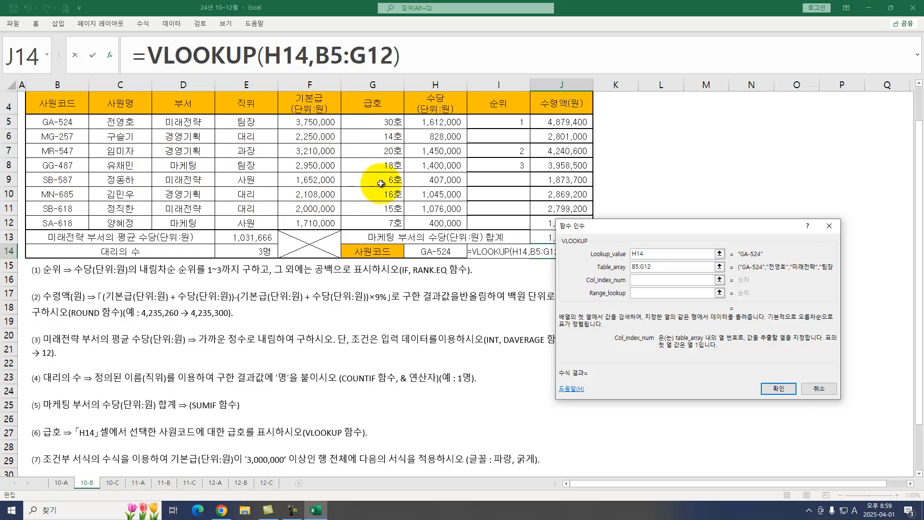
key("Tab")
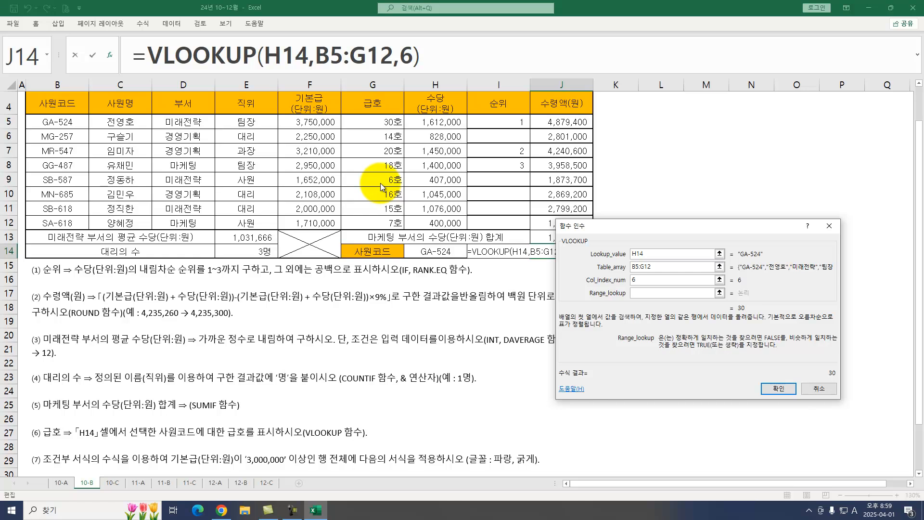
type("0")
key("Return")
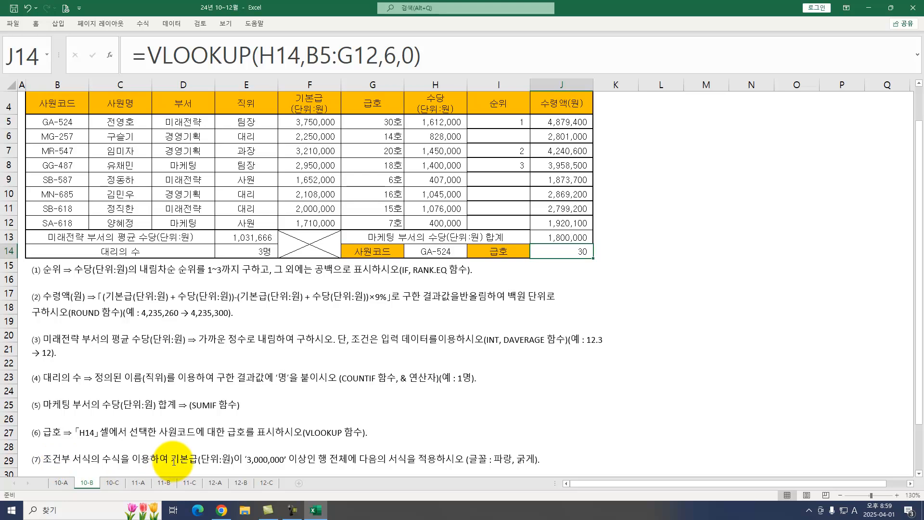
Start a new conditional formatting rule for B5:J12 that uses a formula to determine the cells to format.
left_click_drag(43, 120, 568, 220)
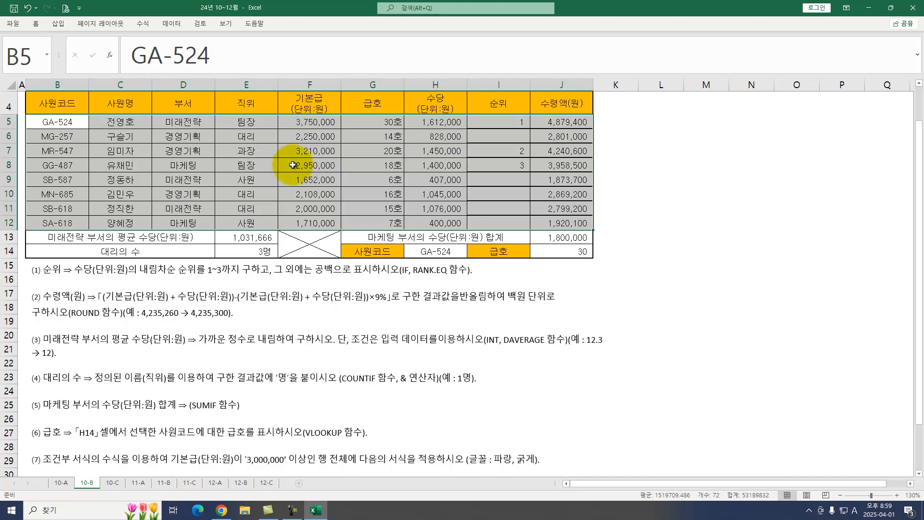
left_click(38, 22)
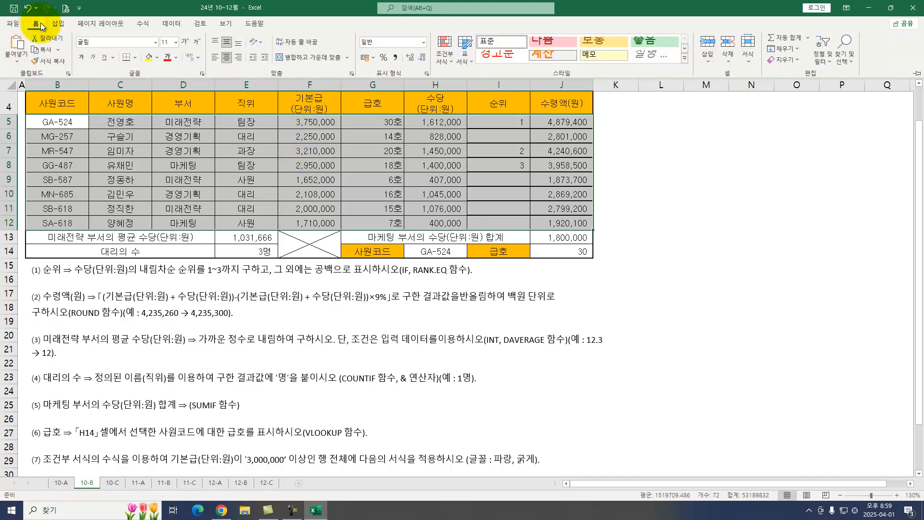
left_click(446, 59)
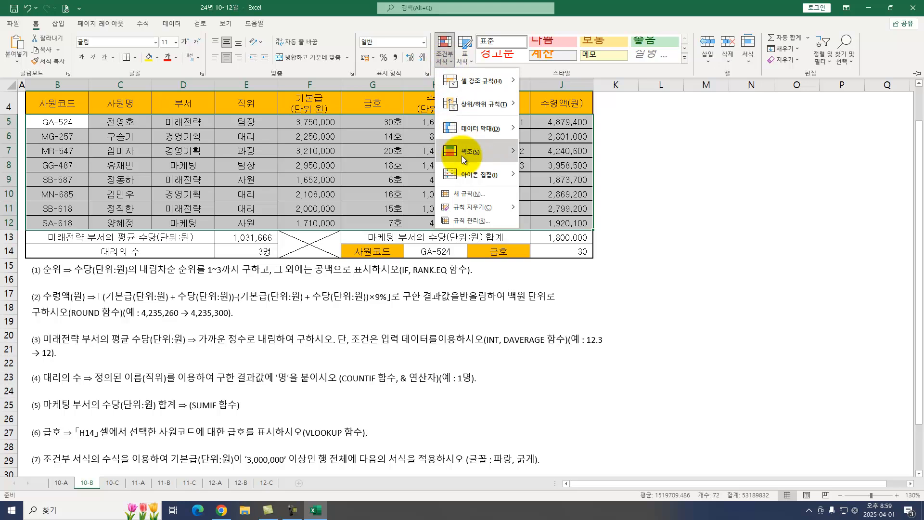
left_click(466, 193)
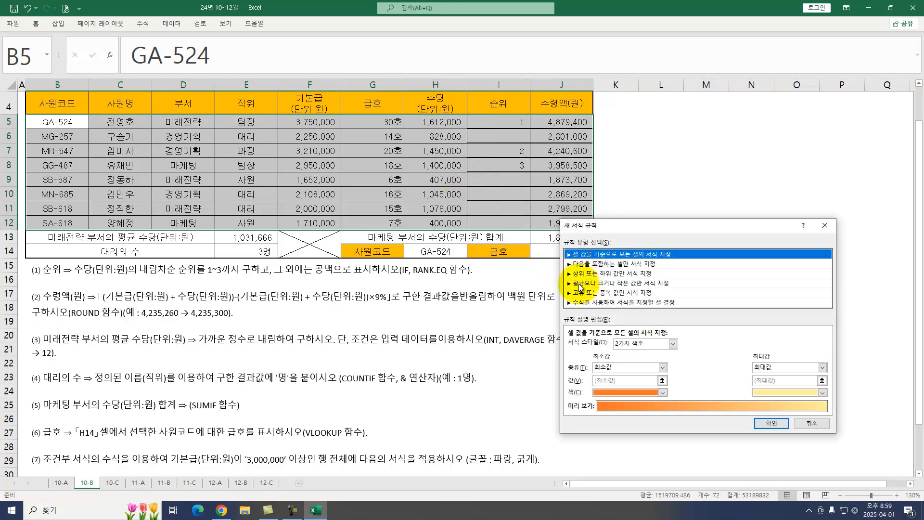
left_click(597, 303)
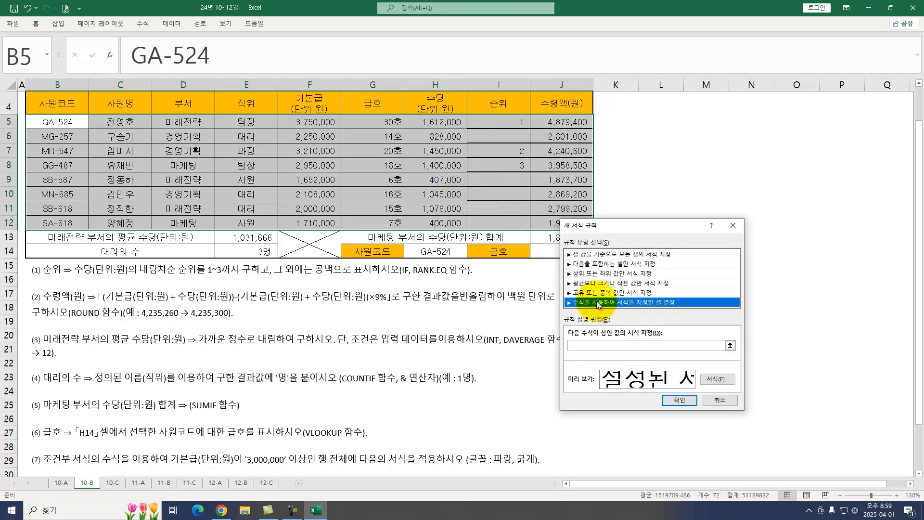
Enter =$F5>=3000000 as the formula of the new conditional formatting rule.
left_click(582, 346)
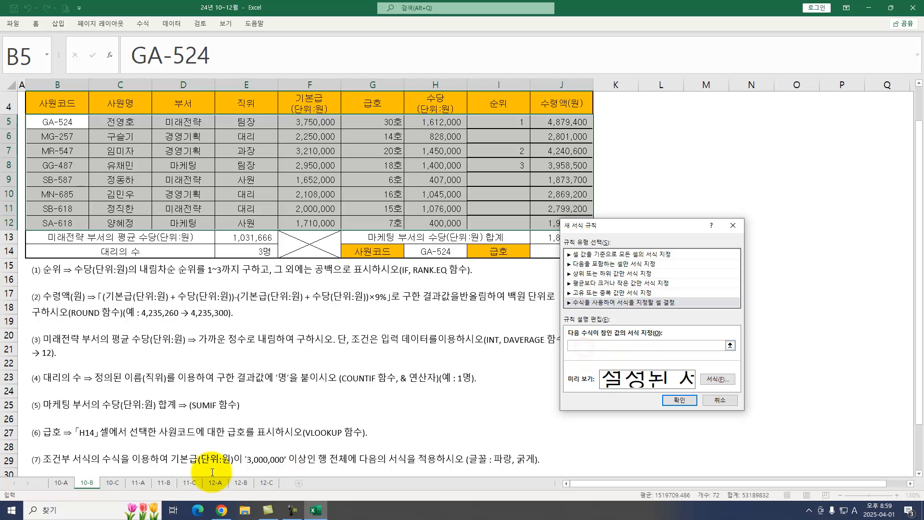
key("ctrl+1")
left_click(180, 474)
mouse_move(197, 468)
left_mouse_down()
mouse_move(172, 474)
mouse_move(200, 469)
left_mouse_up()
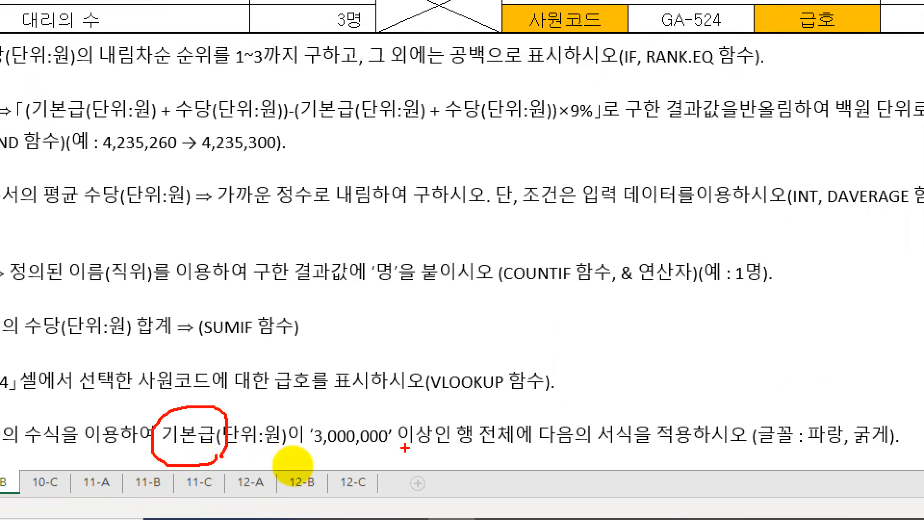
mouse_move(245, 418)
left_mouse_down()
mouse_move(256, 455)
mouse_move(296, 440)
left_mouse_up()
mouse_move(375, 455)
left_mouse_down()
mouse_move(318, 414)
mouse_move(389, 447)
left_mouse_up()
key("Escape")
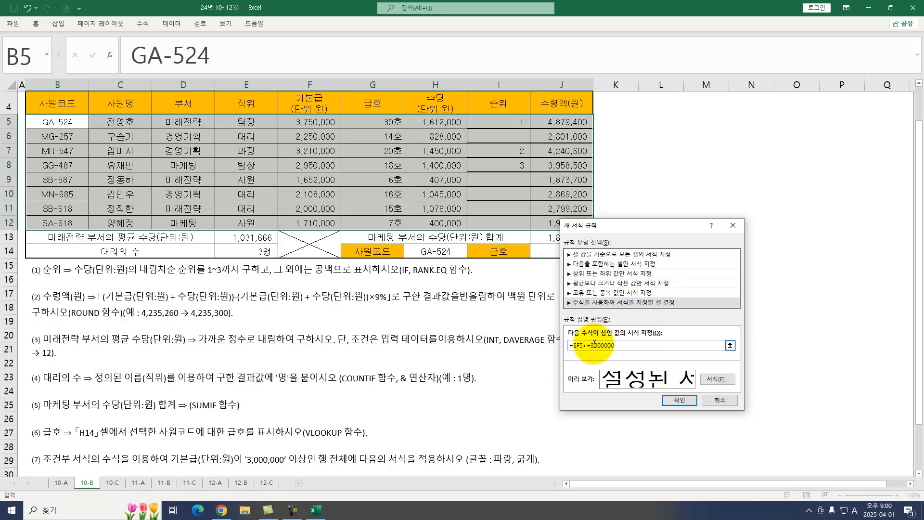
key("ctrl+1")
left_click(623, 354)
left_click_drag(565, 354, 619, 354)
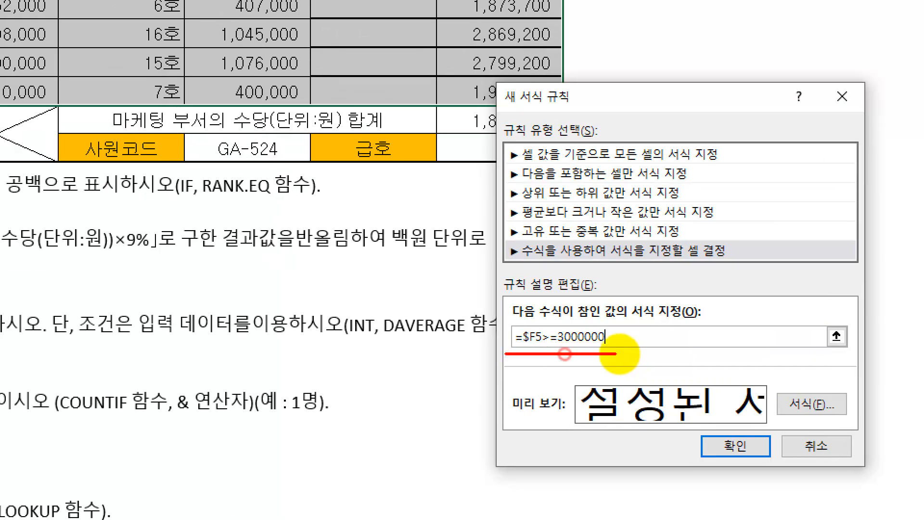
key("Escape")
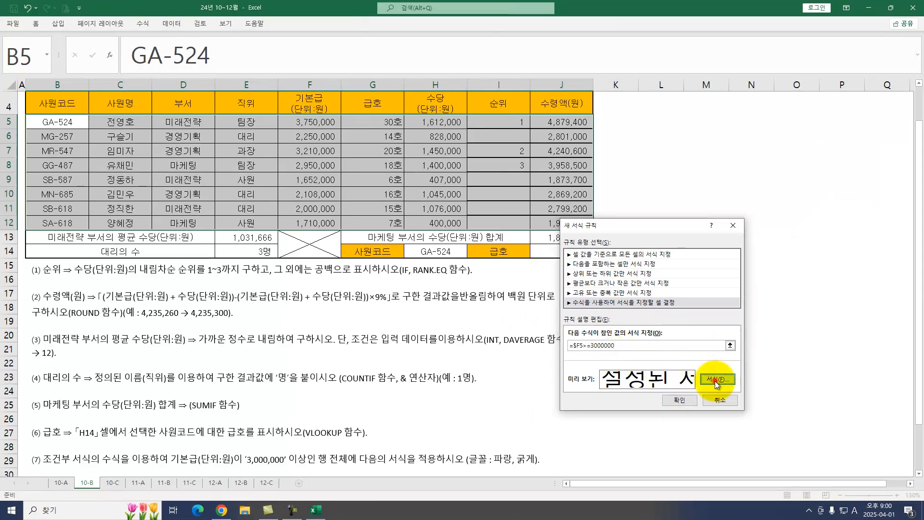
Set the rule's font format to bold (굵게) and blue, and apply the rule to the table rows.
left_click(716, 380)
left_click(721, 241)
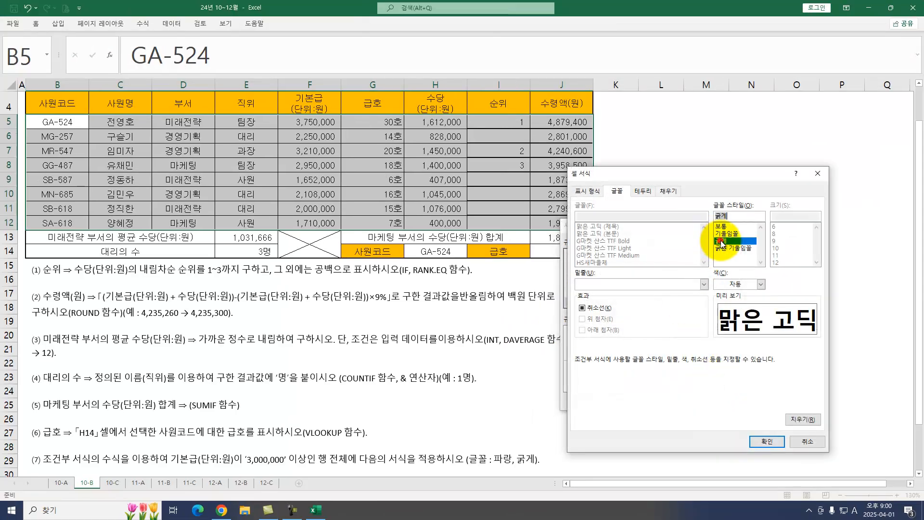
left_click(762, 287)
left_click(773, 388)
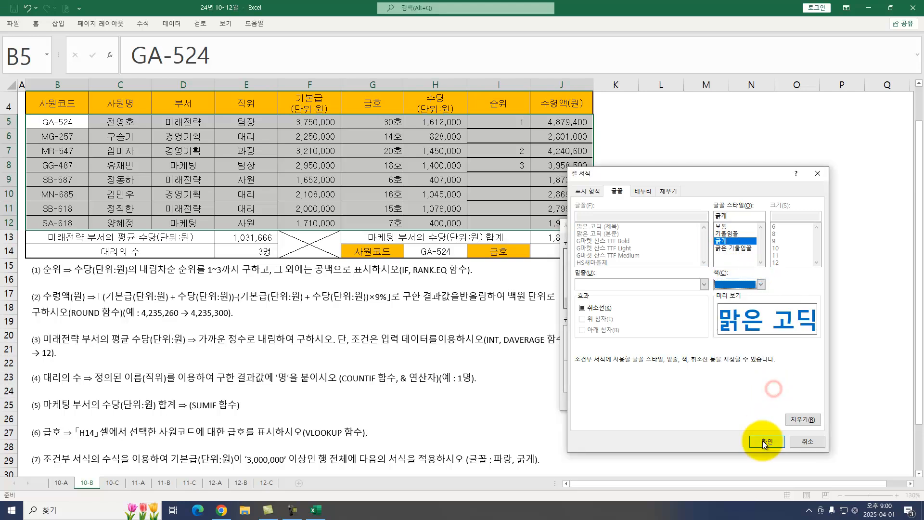
left_click(765, 442)
left_click(690, 401)
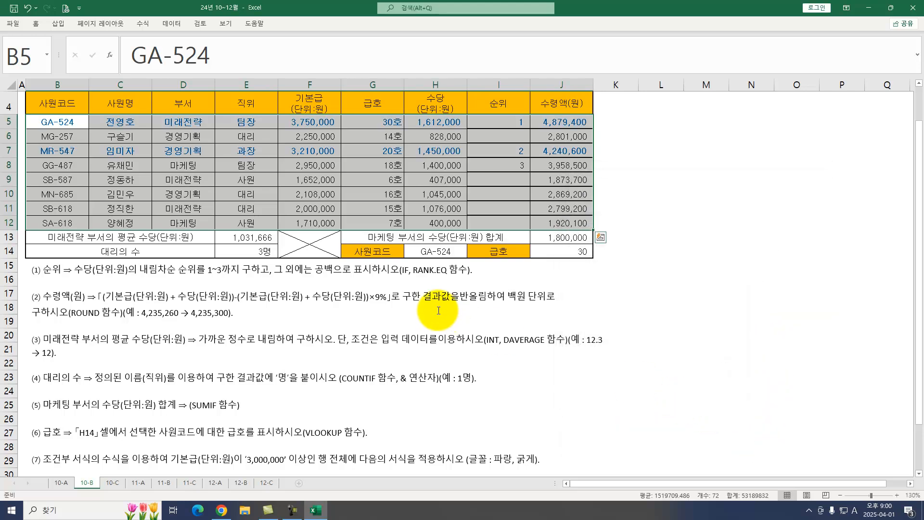
left_click(438, 311)
Switch to sheet 10-C and select cell I5, the first cell of the 순위 column.
left_click(112, 482)
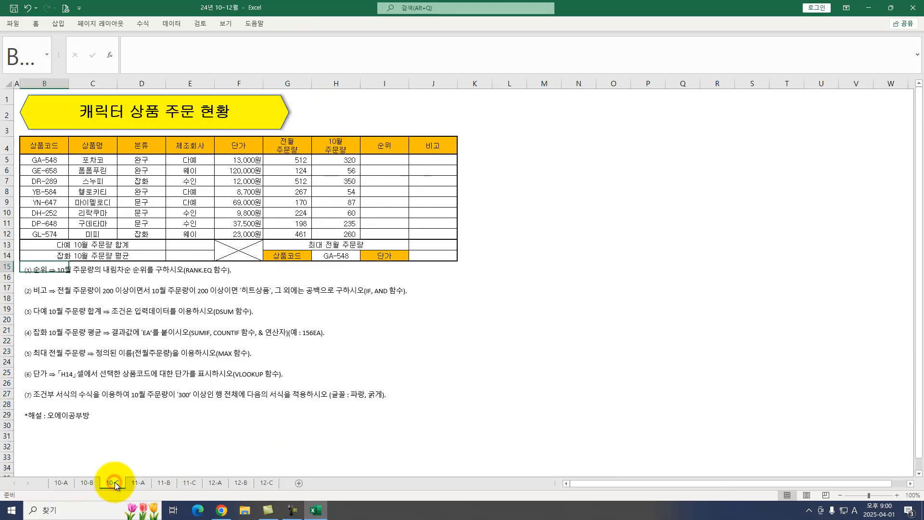
scroll(102, 308, "up", 2)
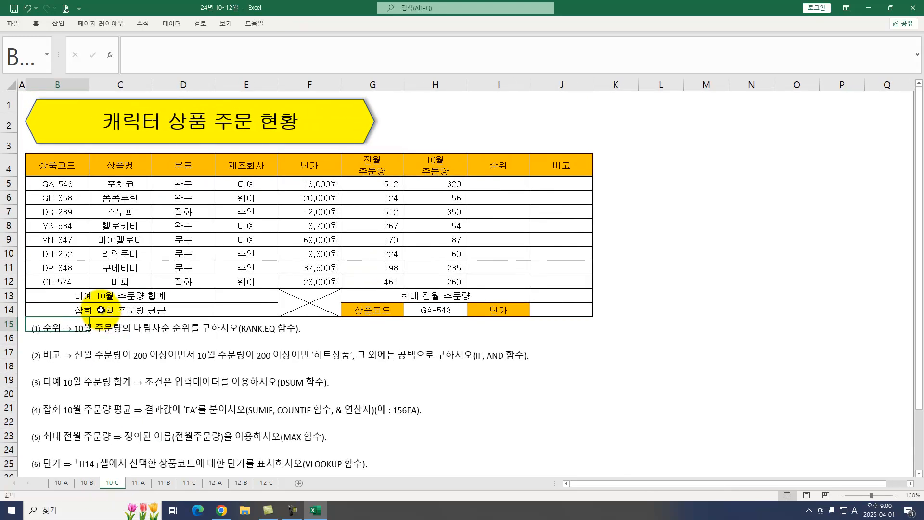
left_click(123, 295)
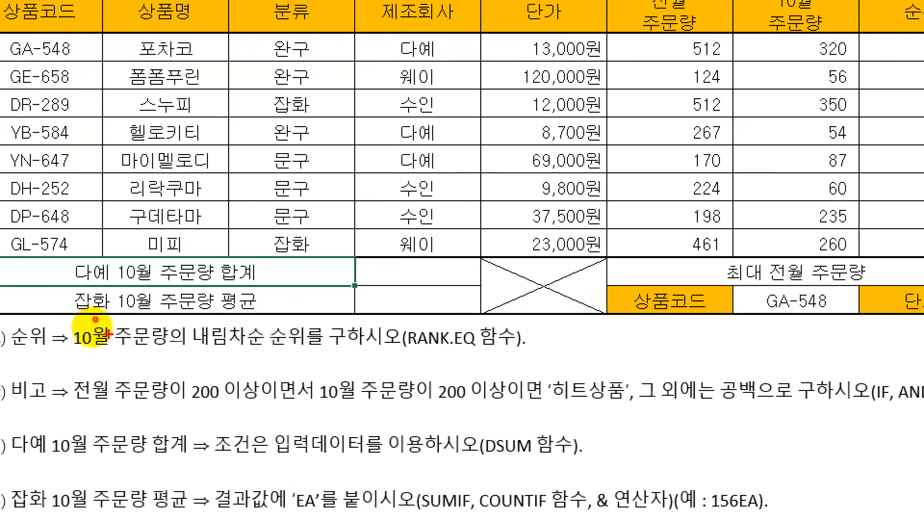
left_click_drag(73, 357, 337, 366)
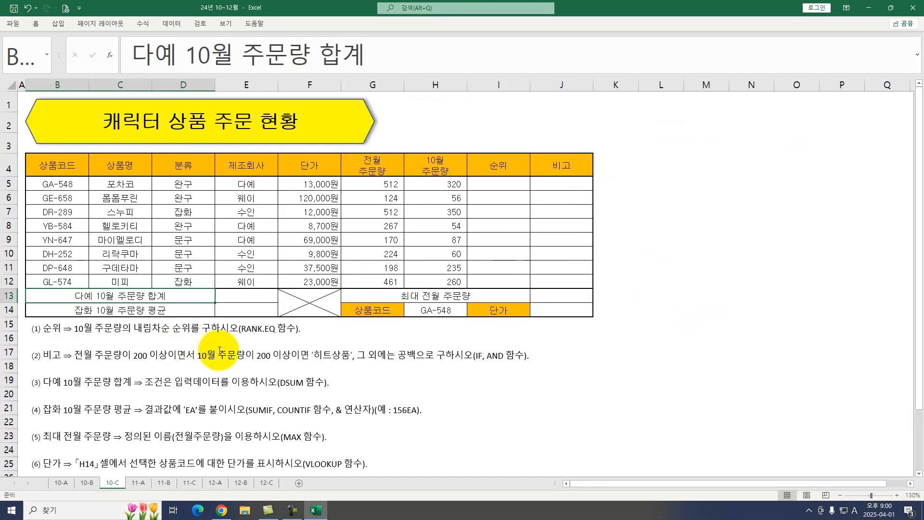
left_click(888, 49)
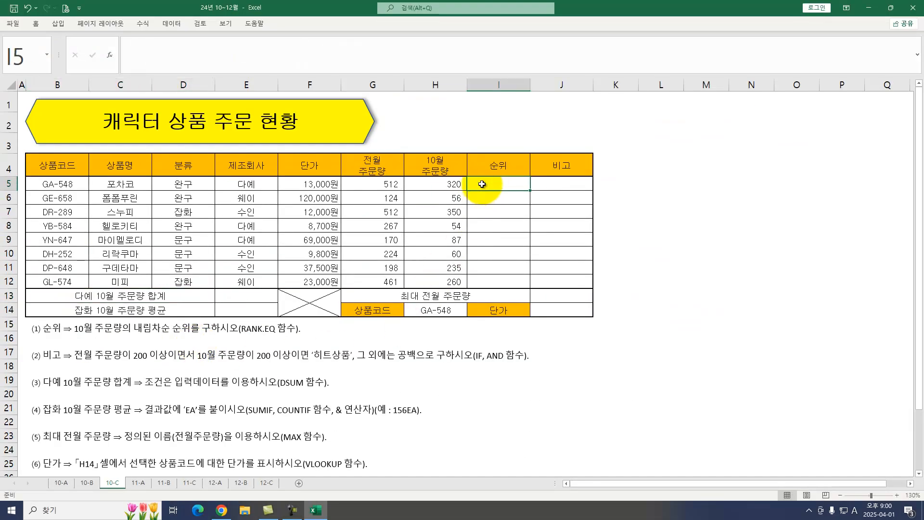
Start a RANK.EQ function in cell I5 and open its function arguments.
type("=RA")
key("Down")
key("Down")
key("Down")
key("Down")
key("Down")
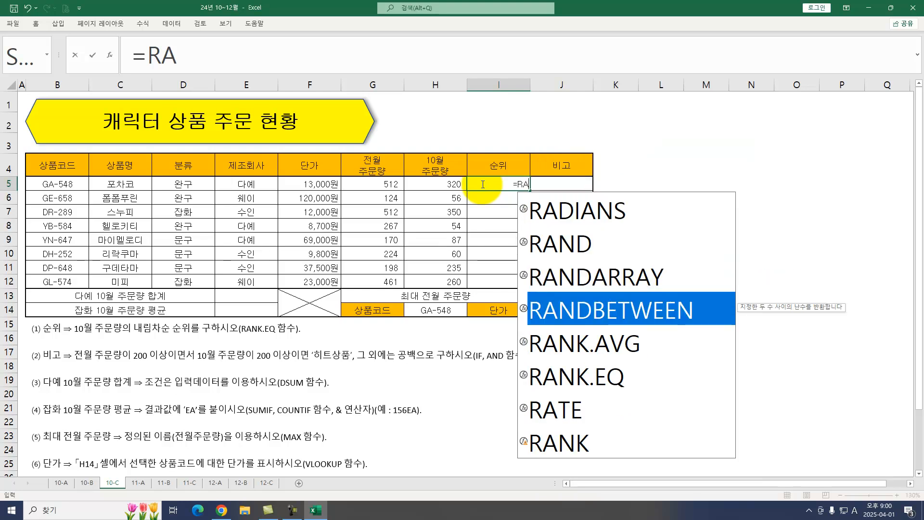
key("Tab")
key("ctrl+a")
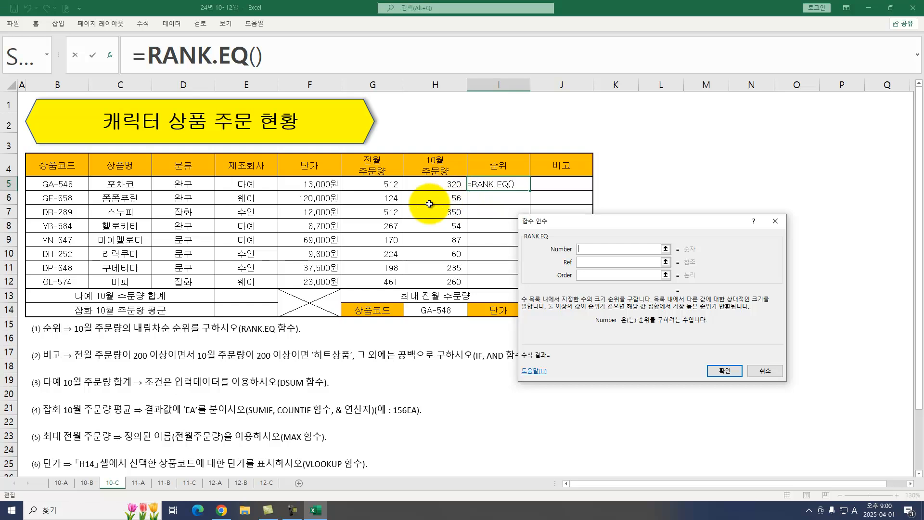
Rank H5 within the absolute range $H$5:$H$12 and fill the formula down the 순위 column to I12.
left_click(431, 182)
key("ctrl+1")
left_click(434, 183)
left_click_drag(444, 171, 502, 138)
key("Escape")
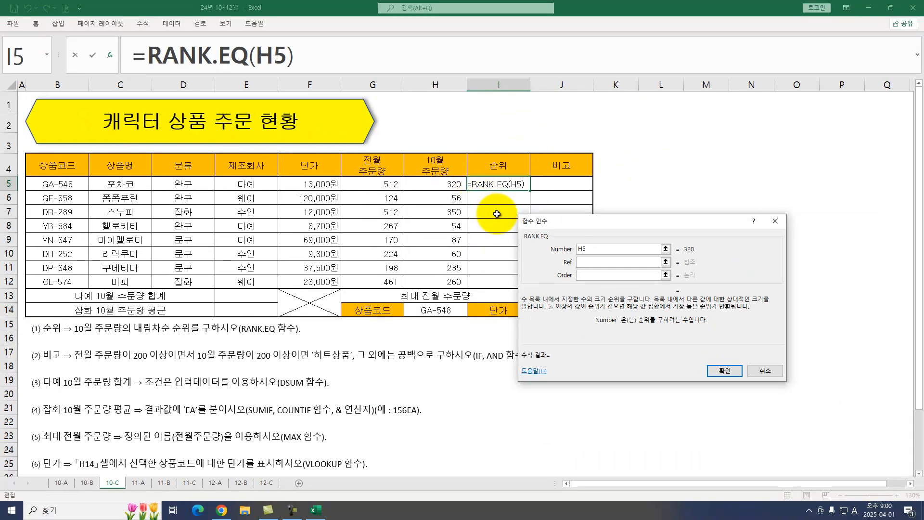
key("Tab")
left_click_drag(433, 184, 456, 277)
key("F4")
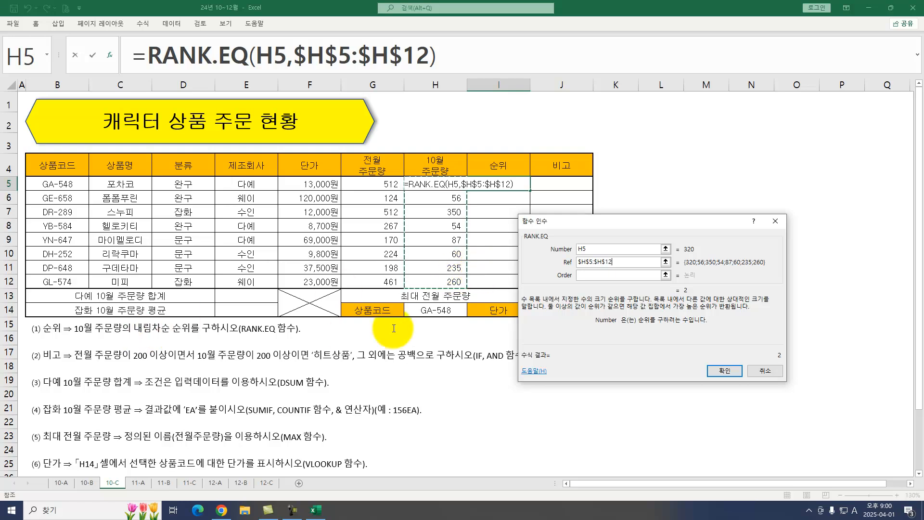
left_click(725, 371)
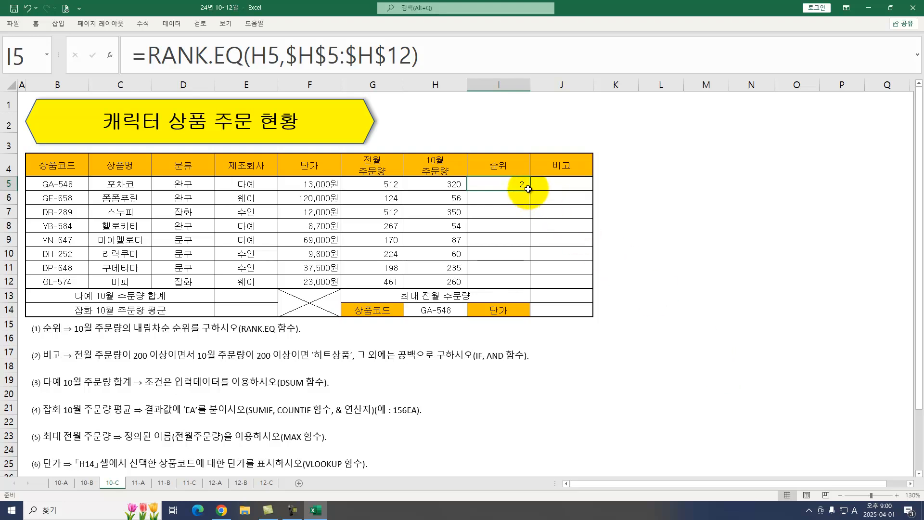
left_click_drag(529, 192, 529, 286)
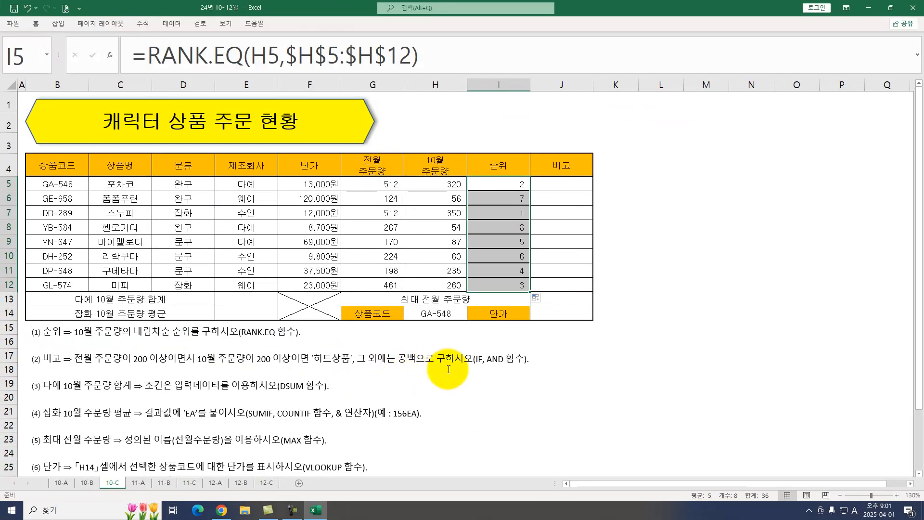
Enter =AND(G5>=200,H5>=200) in cell J5, the first cell of the 비고 column.
left_click(562, 182)
type("=AND(")
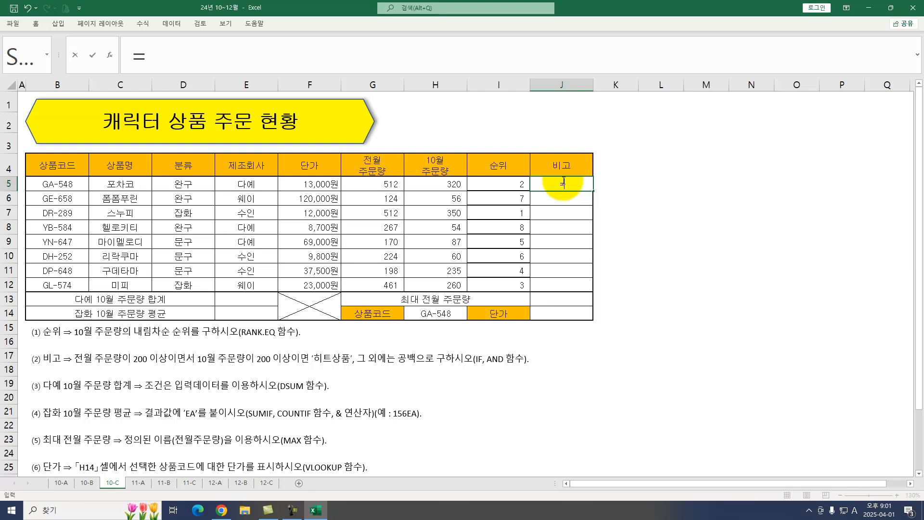
key("ctrl+a")
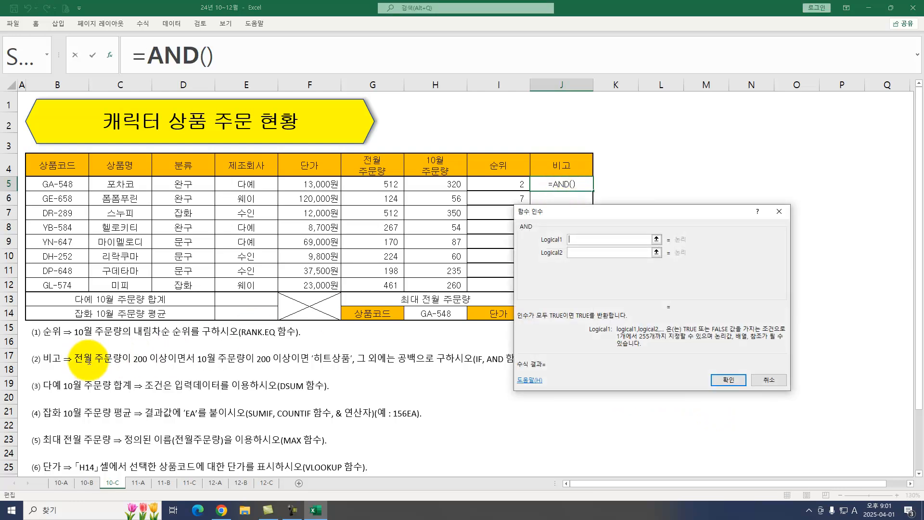
left_click(390, 184)
type(">=200")
key("Tab")
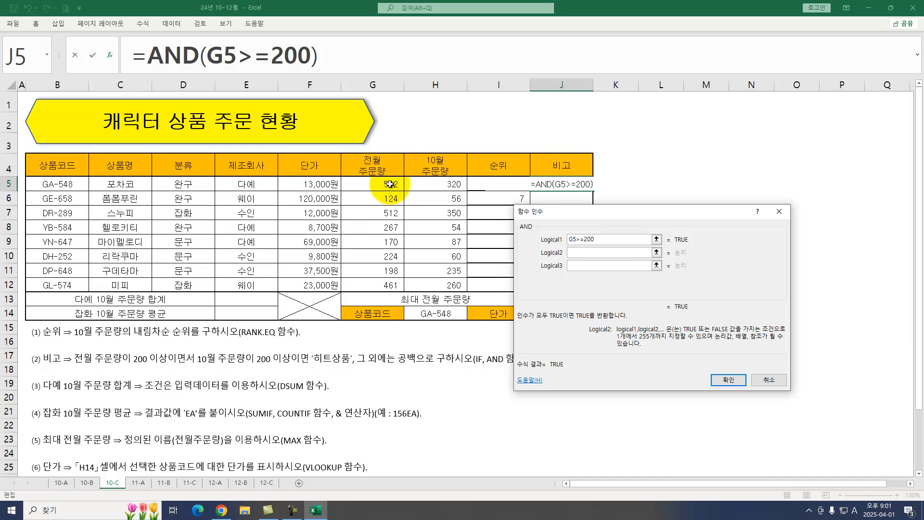
left_click(426, 183)
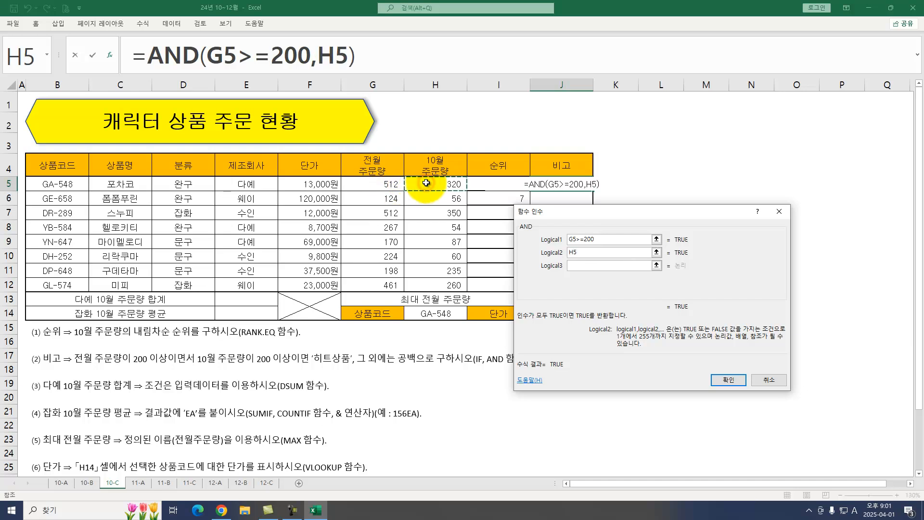
type(">=200")
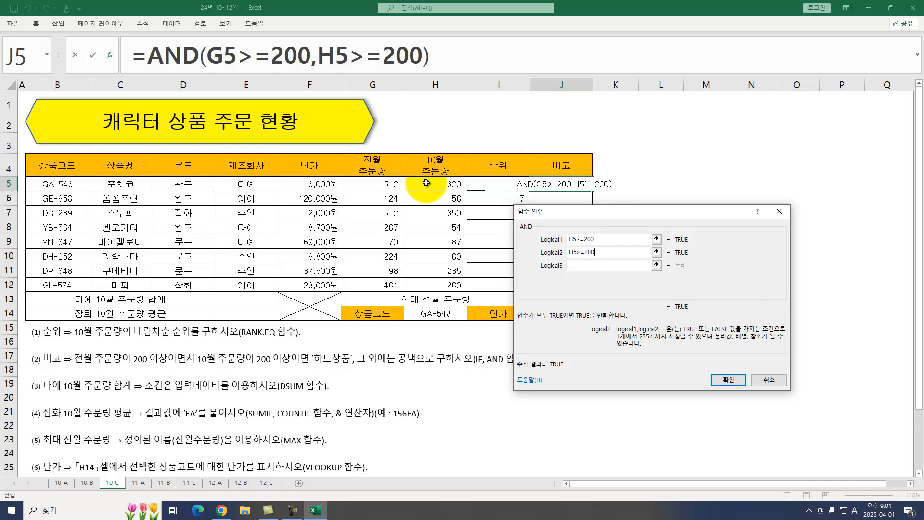
key("Return")
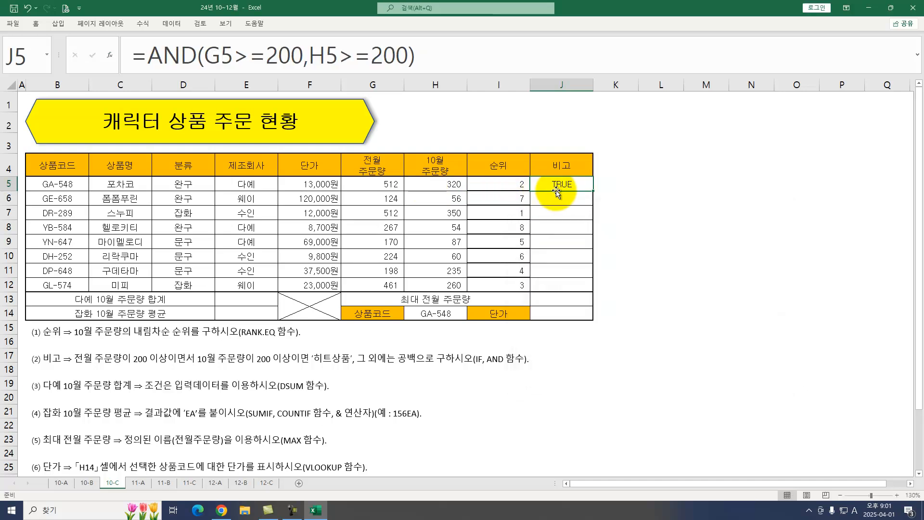
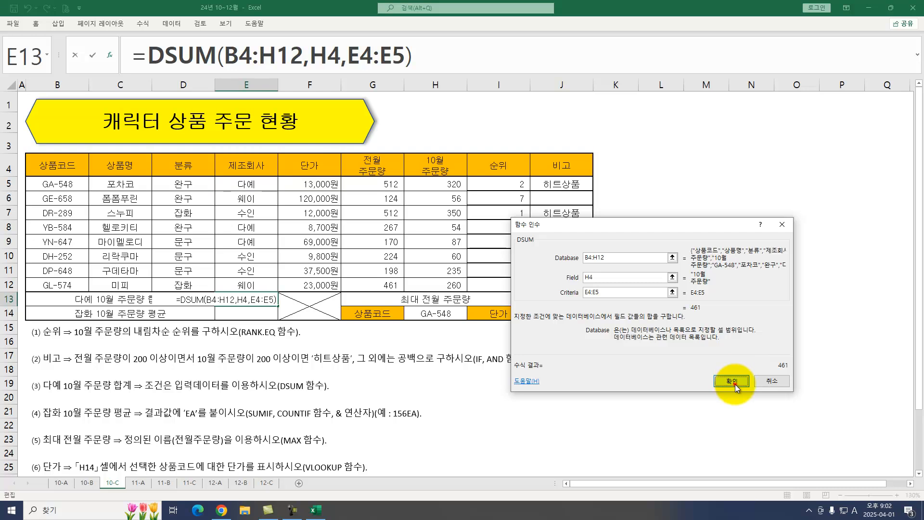
Complete the formula =DSUM(B4:H12,H4,E4:E5) in cell E13 for the 다예 10월 주문량 합계.
key("Return")
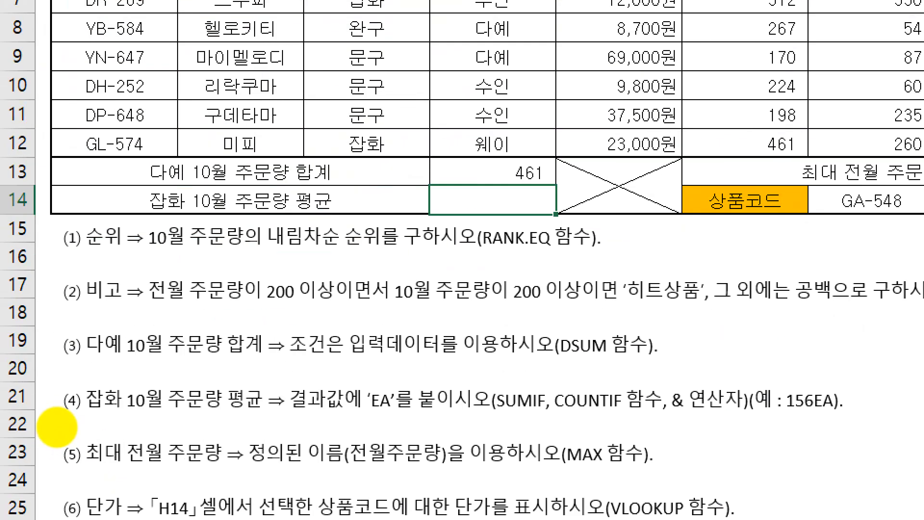
left_click(56, 427)
mouse_move(243, 421)
left_mouse_down()
mouse_move(207, 408)
mouse_move(254, 422)
left_mouse_up()
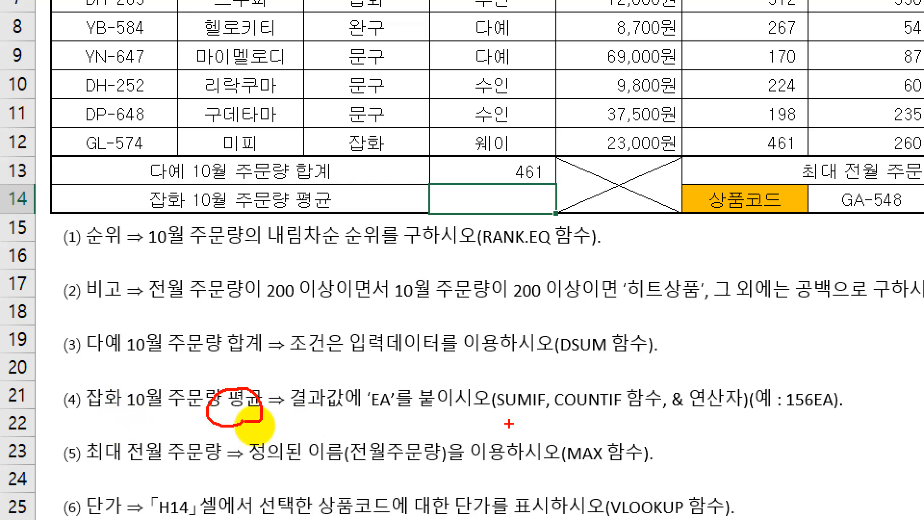
left_click_drag(482, 419, 648, 419)
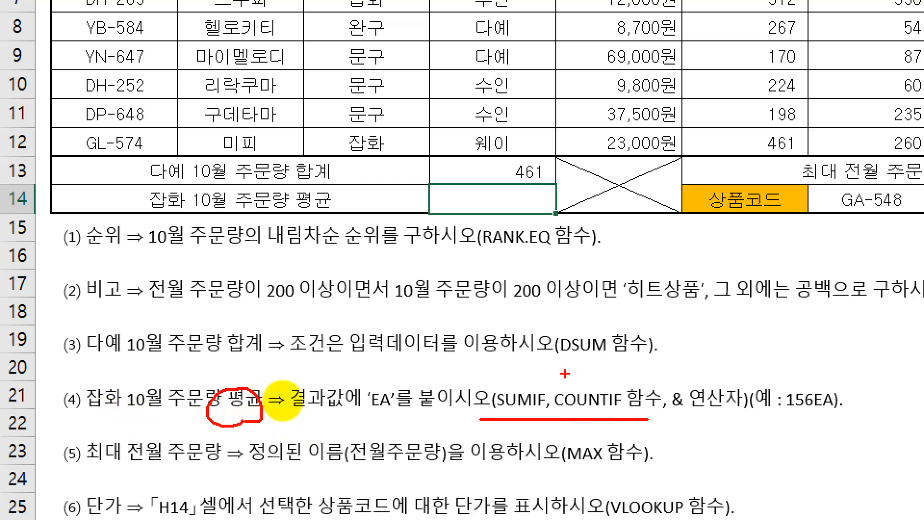
left_click_drag(530, 409, 564, 374)
left_click_drag(97, 383, 73, 407)
key("Escape")
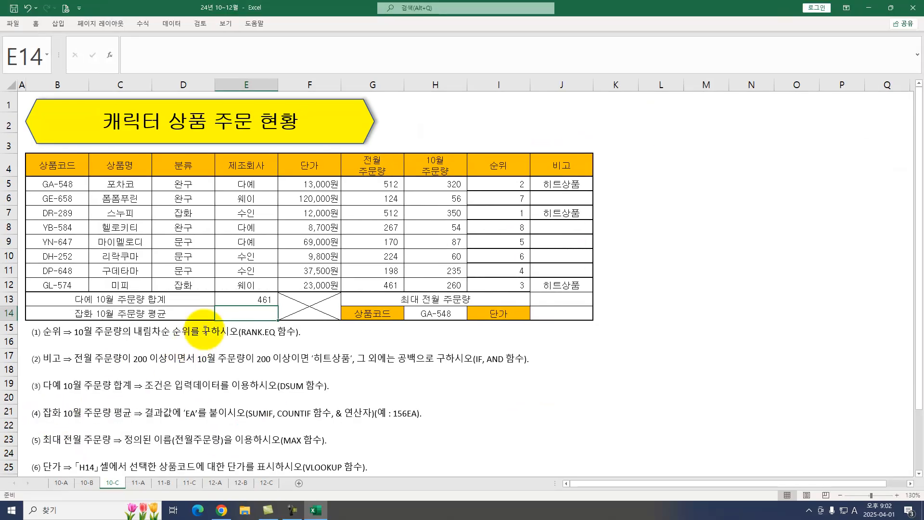
Enter =SUMIF(D5:D12,"잡화",H5:H12) in cell E14 to total the October orders of the 잡화 category.
type("=SUMIF(")
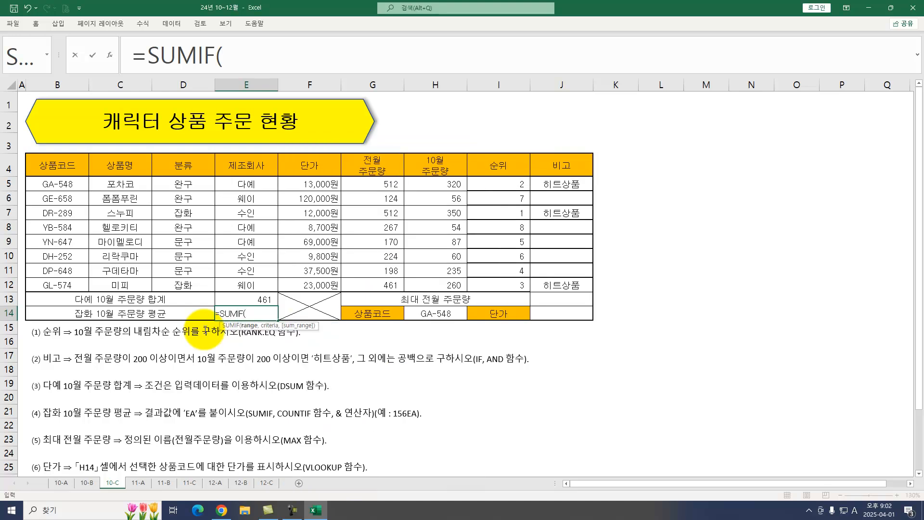
key("ctrl+a")
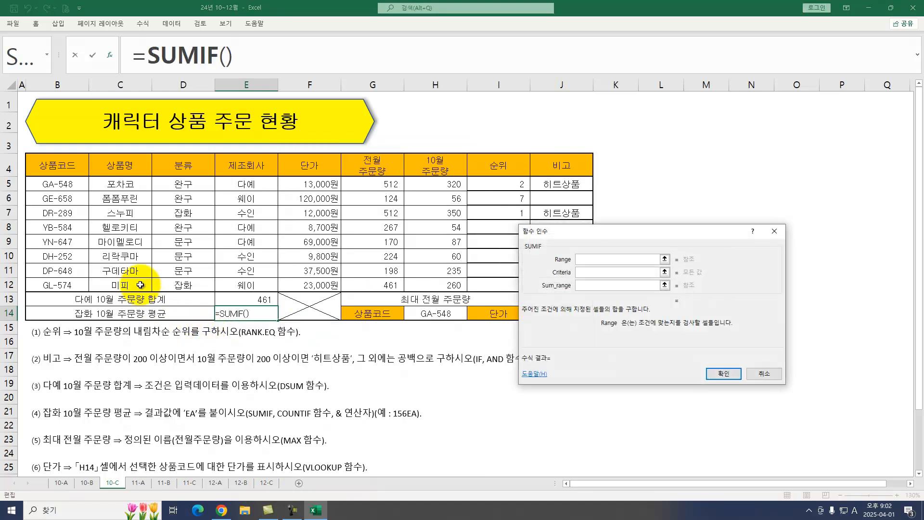
left_click_drag(196, 184, 197, 288)
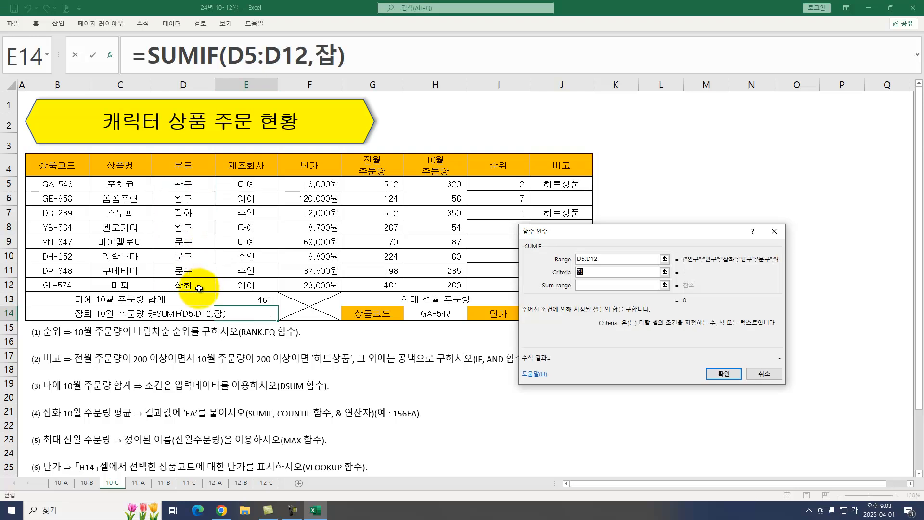
key("Tab")
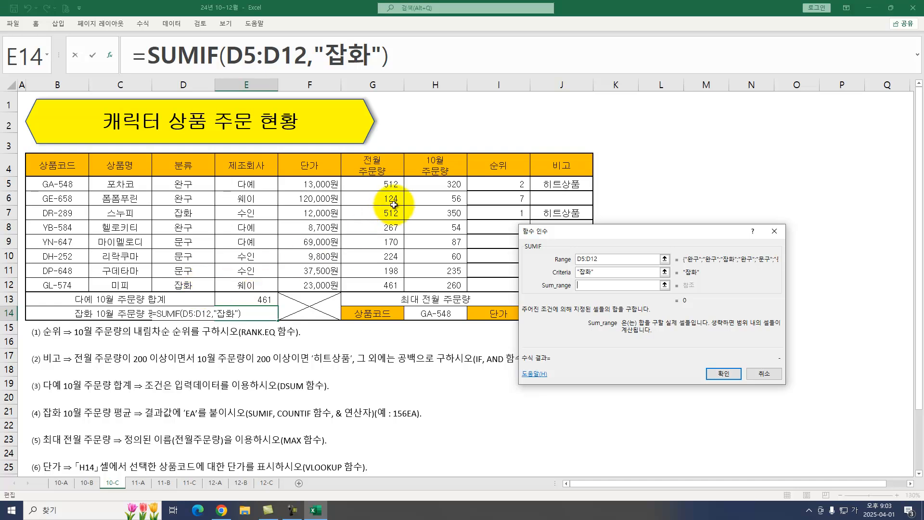
left_click_drag(422, 184, 442, 285)
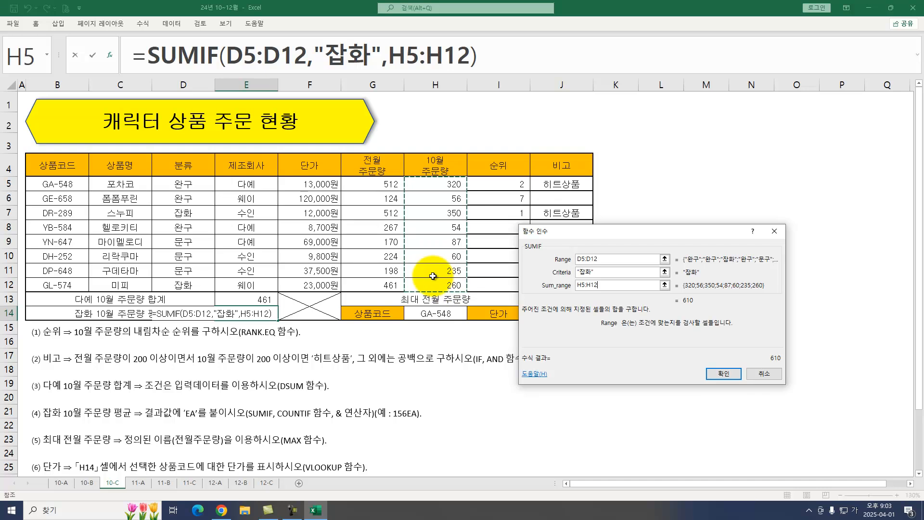
left_click(722, 375)
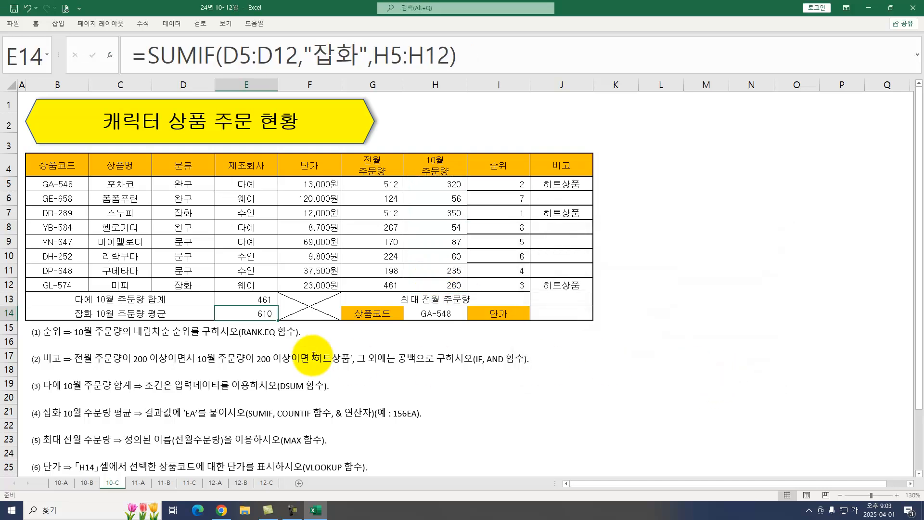
Extend the E14 formula by dividing the SUMIF by COUNTIF(D5:D12,"잡화").
left_click(487, 56)
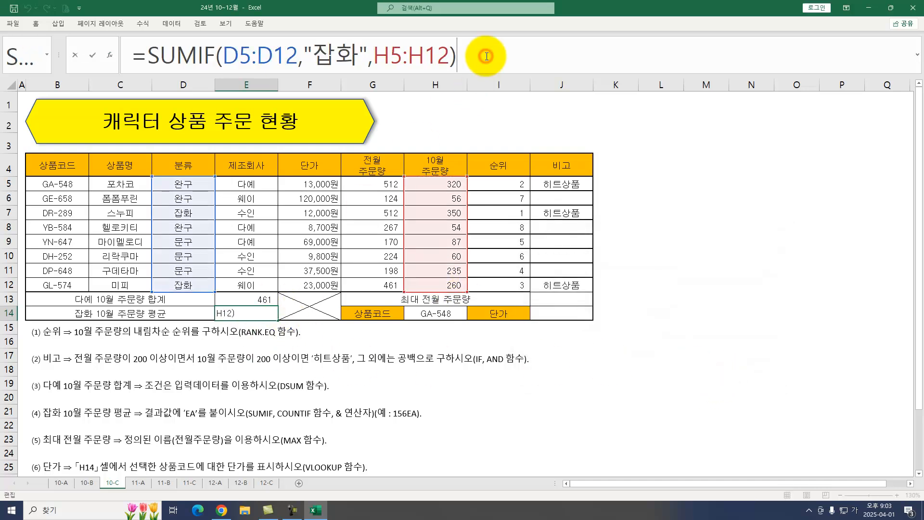
type("/COU")
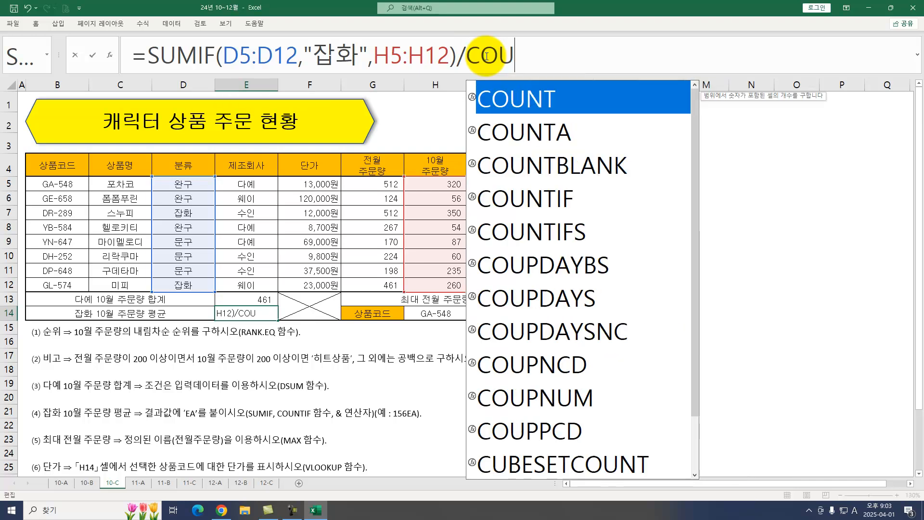
type("NTIF(")
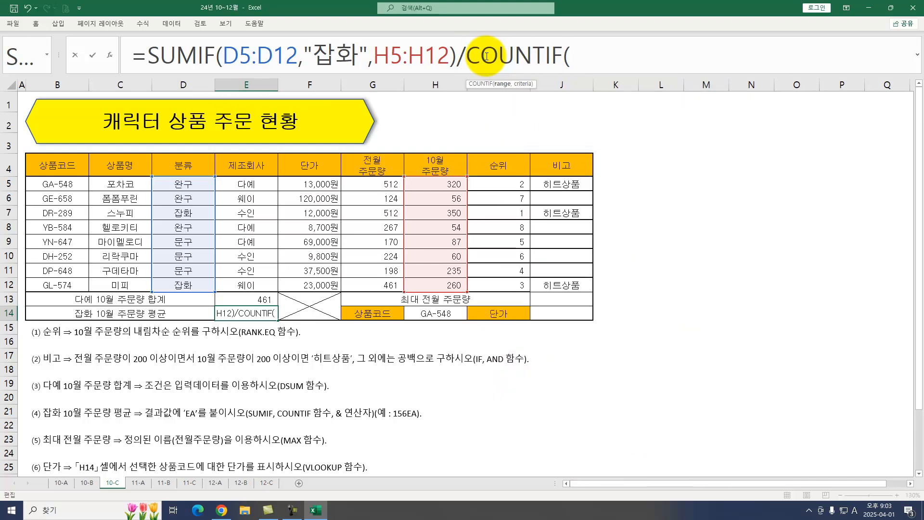
key("ctrl+a")
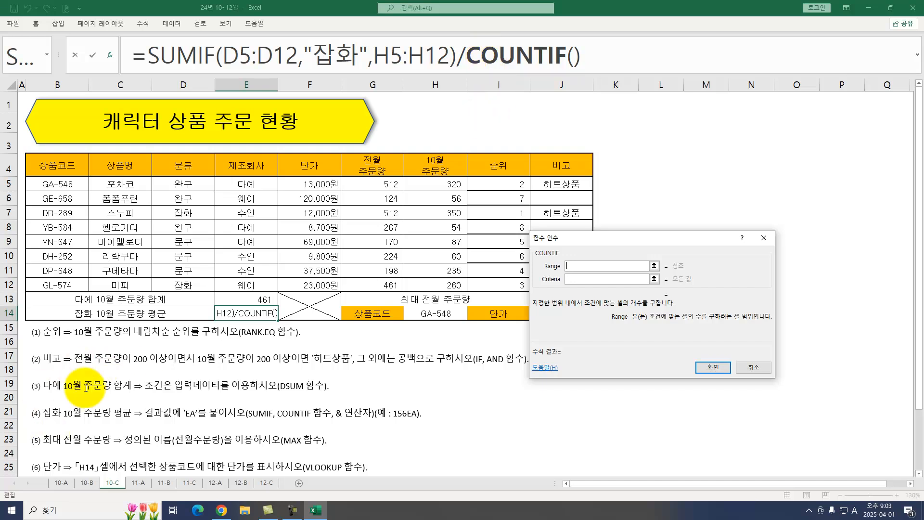
left_click_drag(197, 180, 186, 286)
key("Tab")
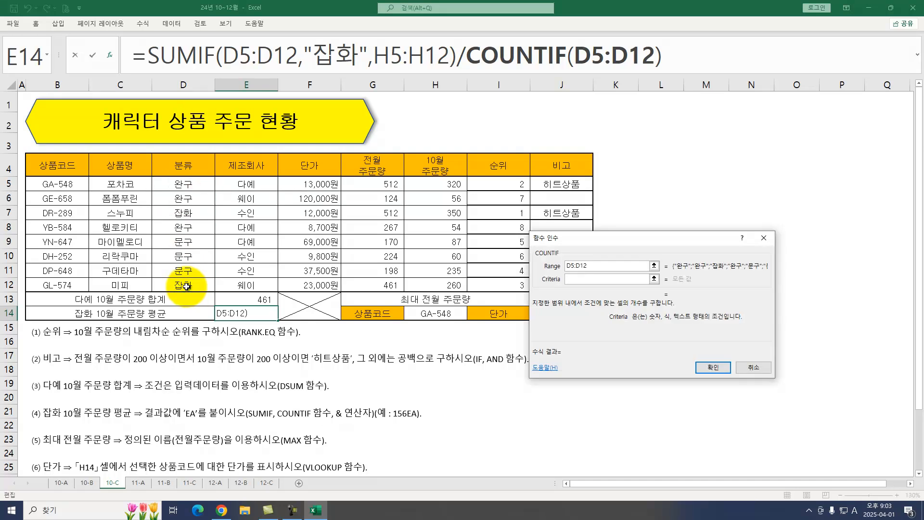
type("ㅈ")
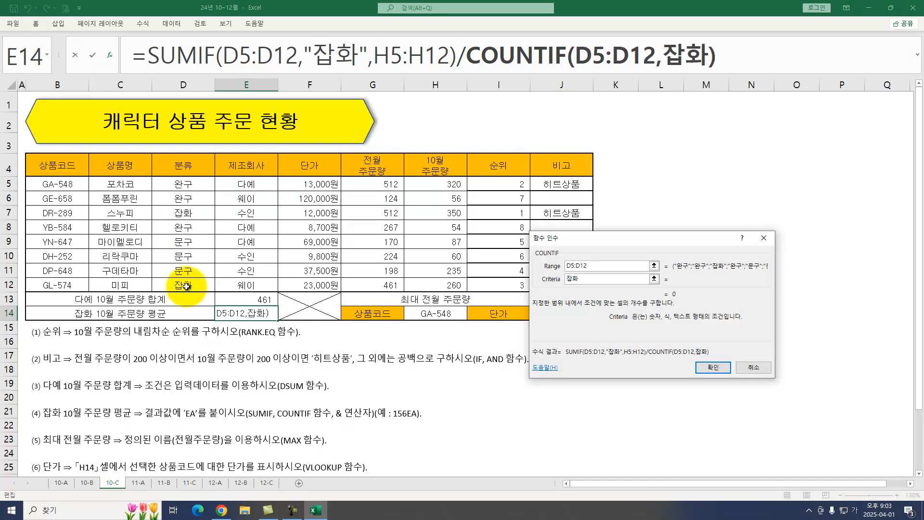
type("화")
key("Return")
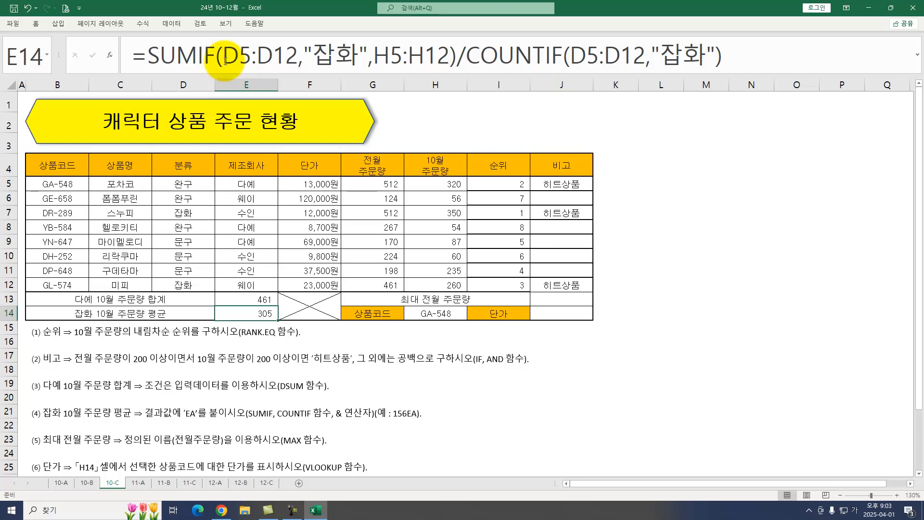
left_click(226, 61)
left_click_drag(572, 56, 683, 56)
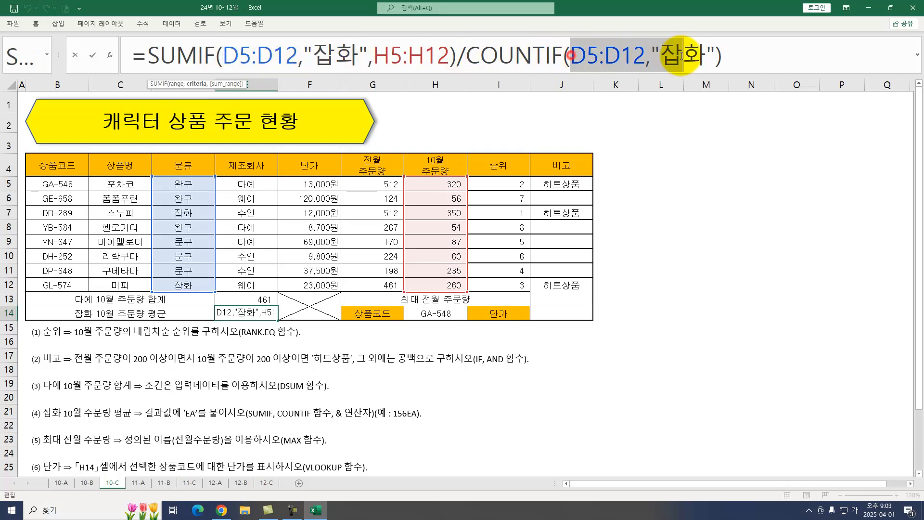
left_click_drag(375, 56, 545, 61)
key("Return")
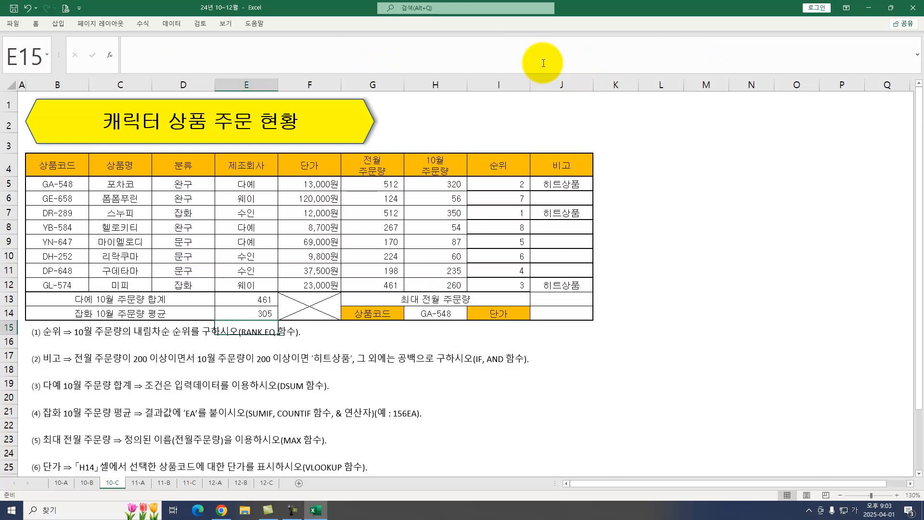
Append &"EA" to the end of the average formula in cell E14.
left_click(267, 311)
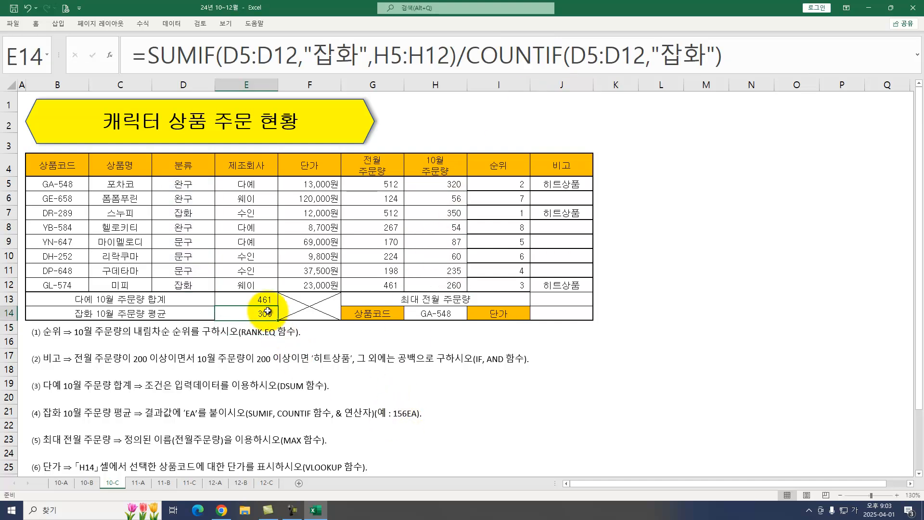
left_click(782, 49)
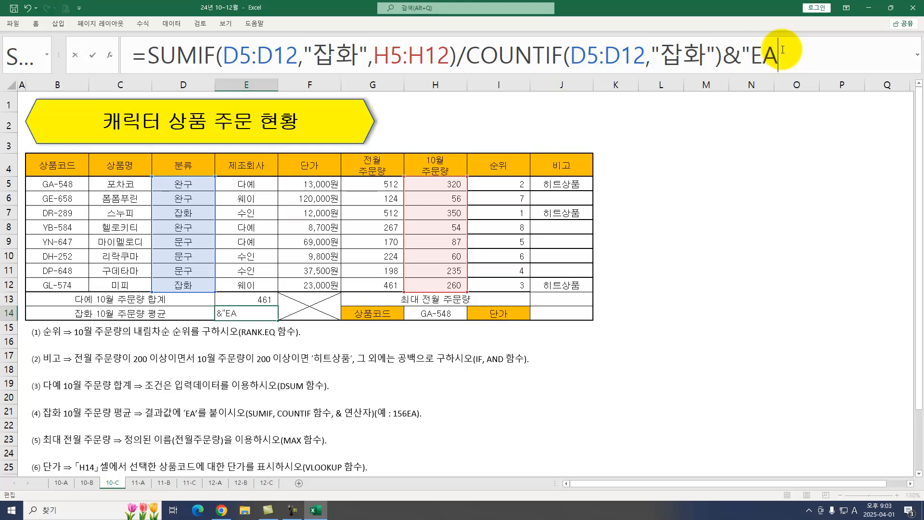
key("Return")
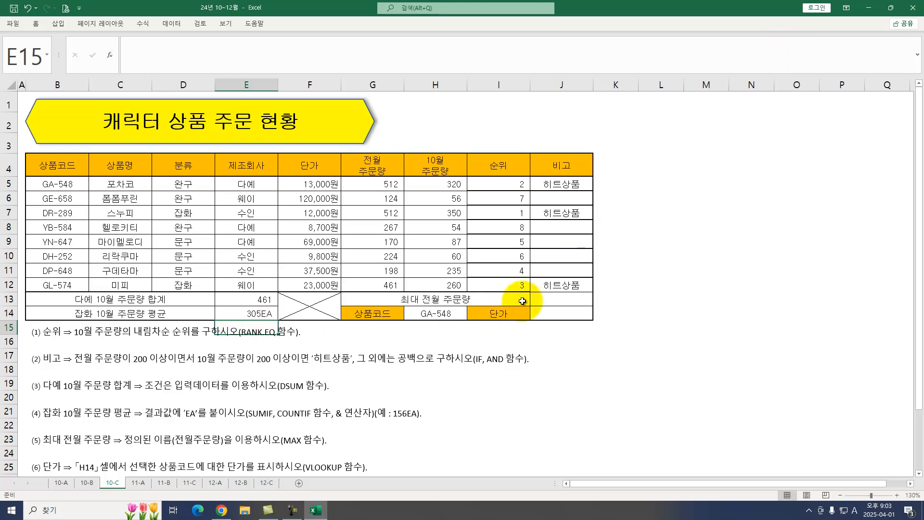
Enter =MAX(전월주문량) in cell J13, selecting G5:G12 as the named range for the 최대 전월 주문량.
left_click(550, 299)
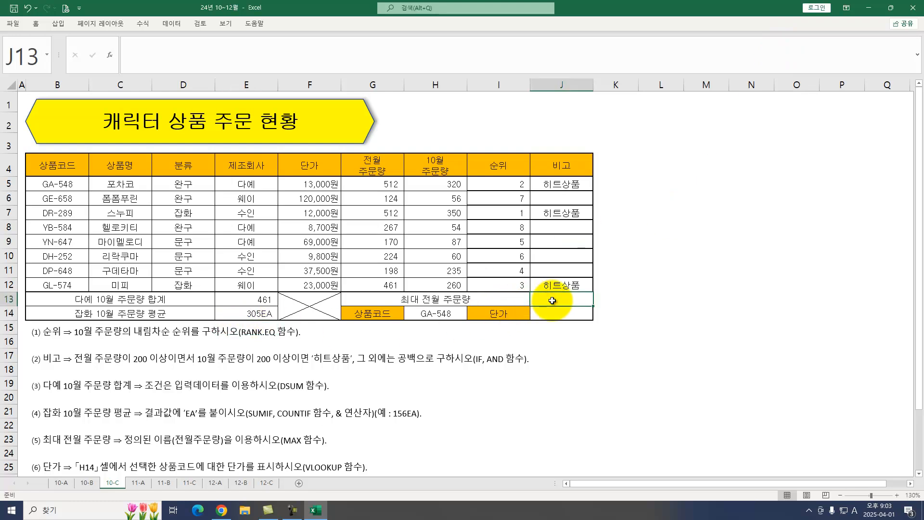
type("=MAX(")
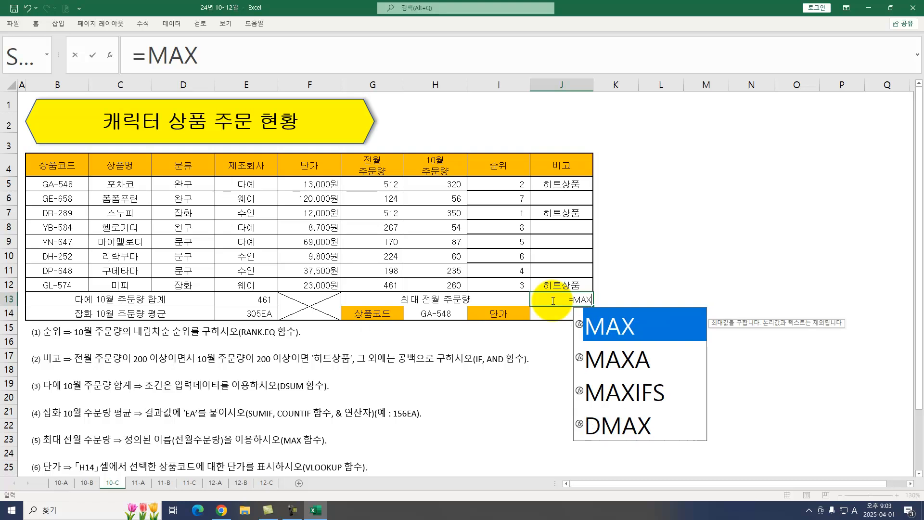
left_click_drag(391, 182, 386, 282)
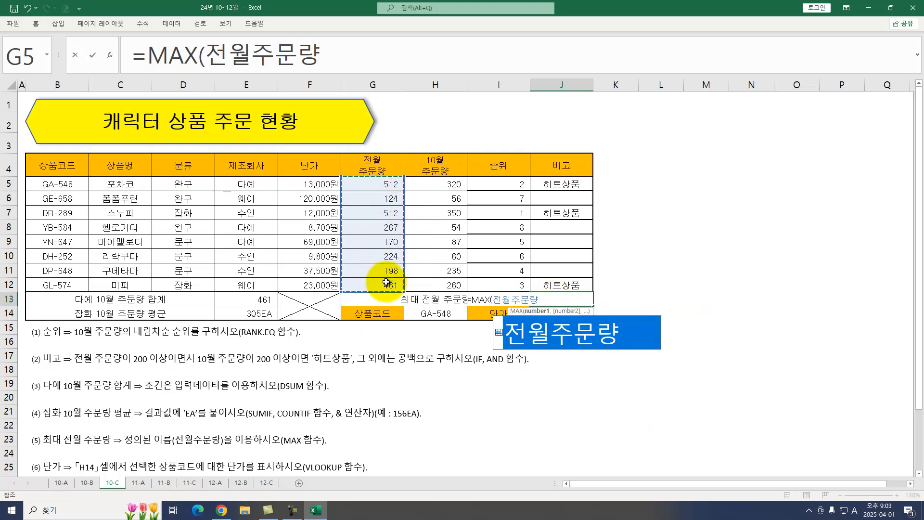
key("Return")
Enter =VLOOKUP(H14,B5:F12,5,0) in cell J14 to look up the 단가 of the product code in H14.
type("=VLOOKUP(")
key("ctrl+a")
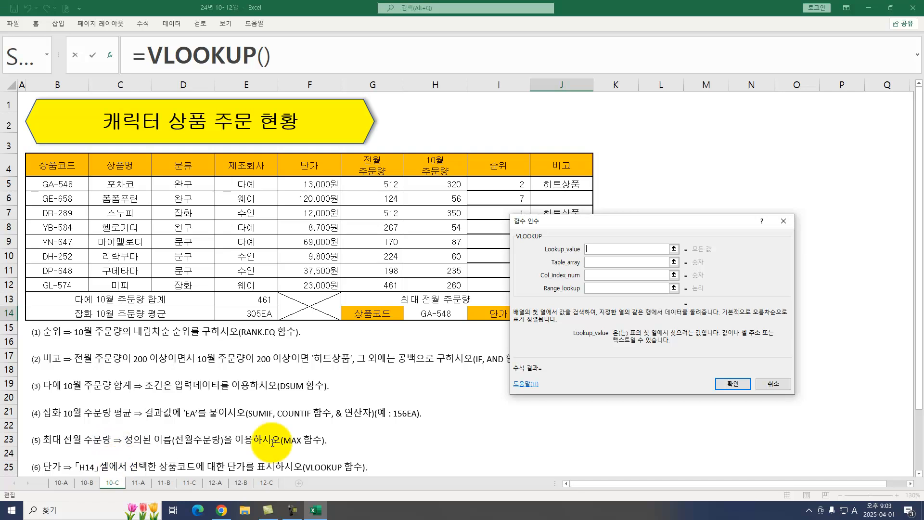
left_click(430, 313)
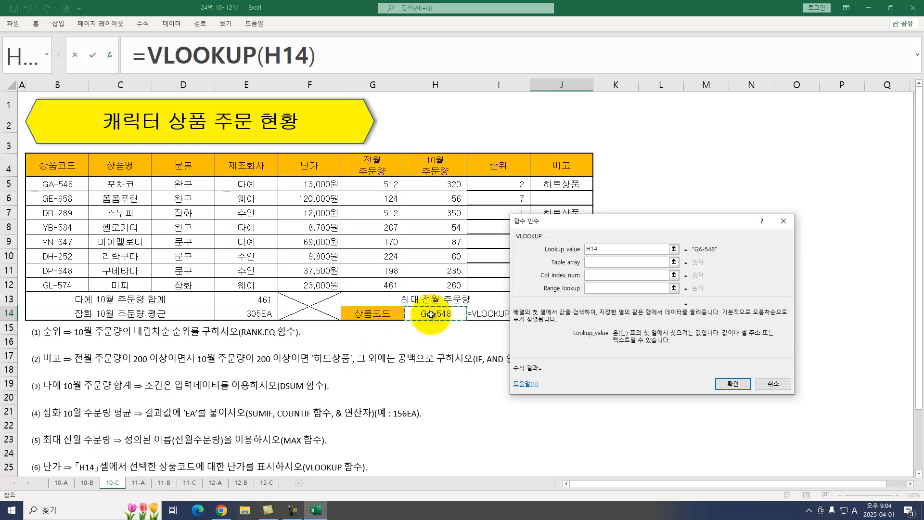
key("Tab")
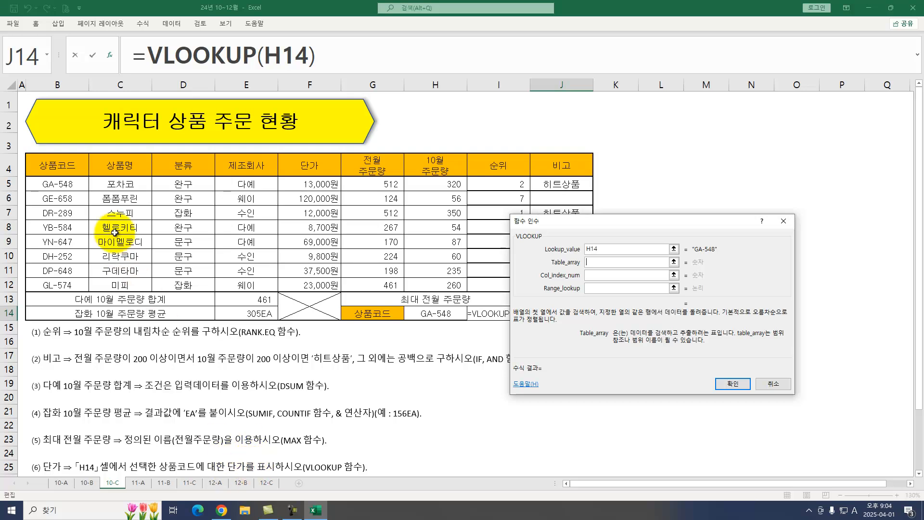
left_click_drag(56, 185, 322, 286)
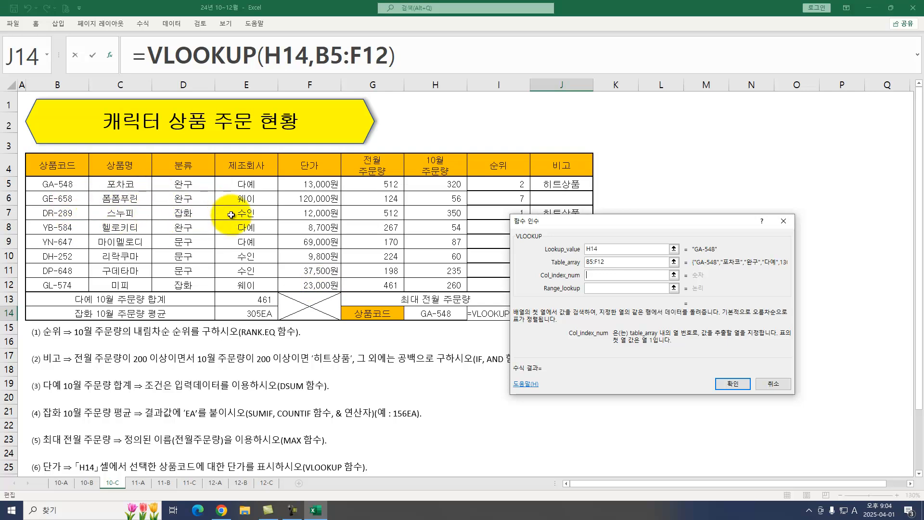
left_click(590, 276)
type("5")
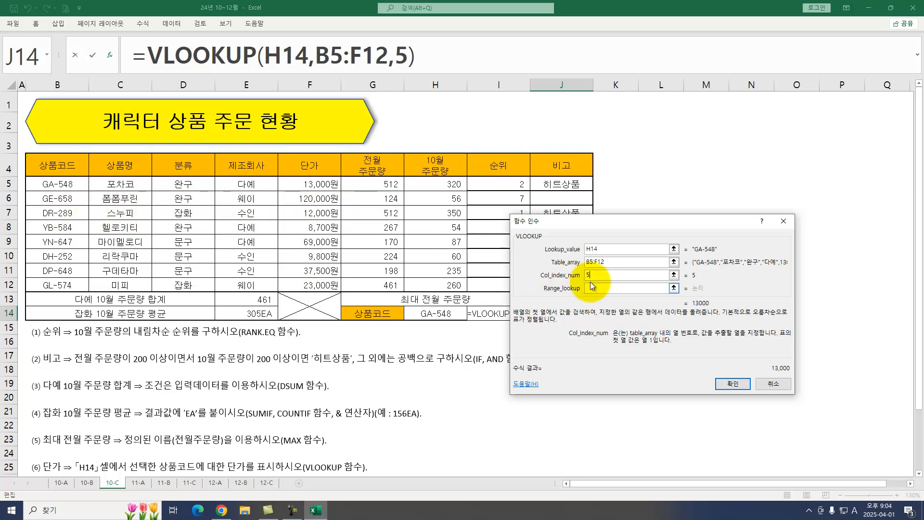
left_click(591, 285)
type("0")
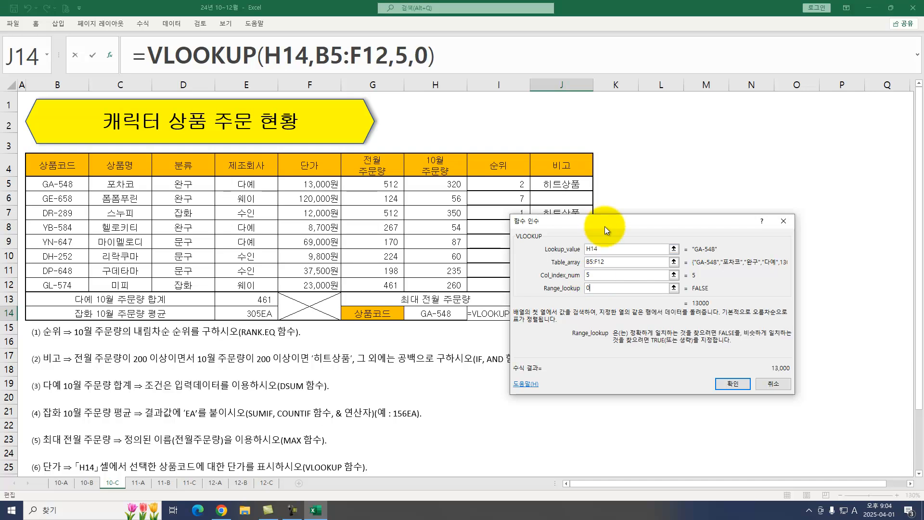
key("Return")
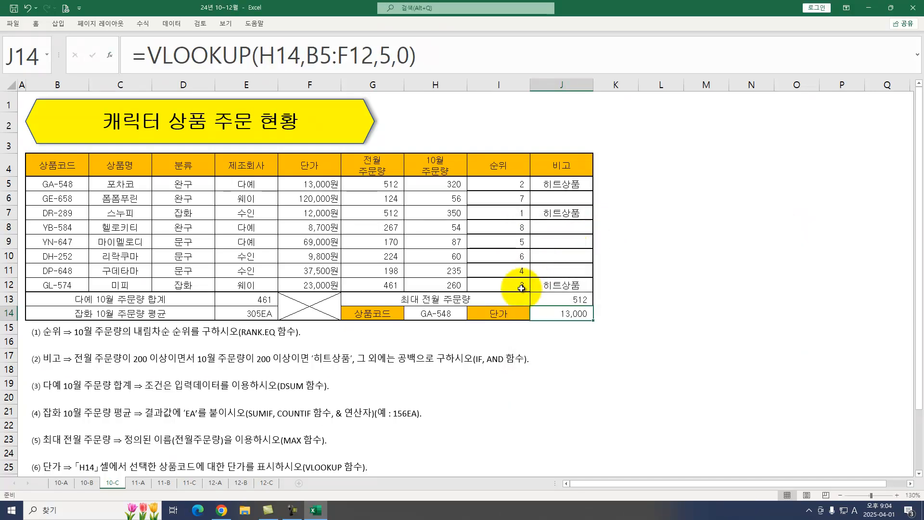
Set up a formula-based conditional formatting rule for B5:J12 with the condition =$H5>=300.
scroll(522, 289, "down", 1)
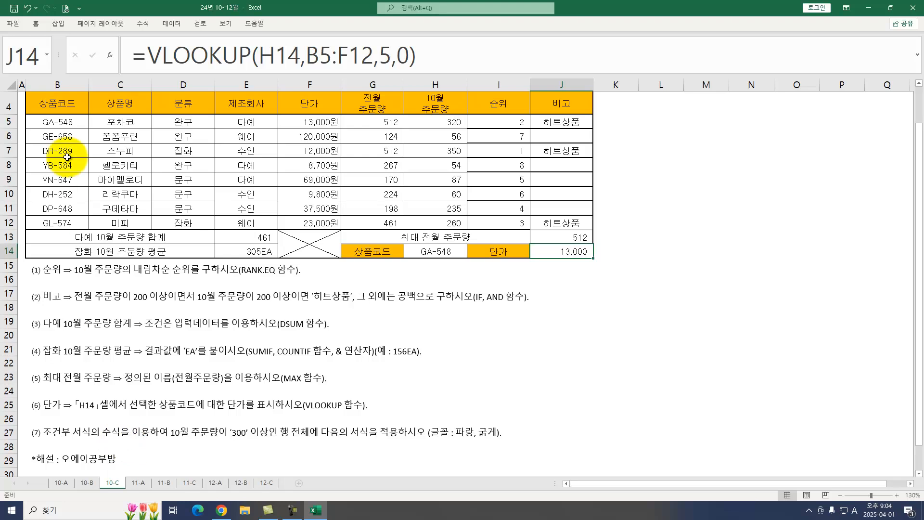
left_click_drag(38, 122, 564, 219)
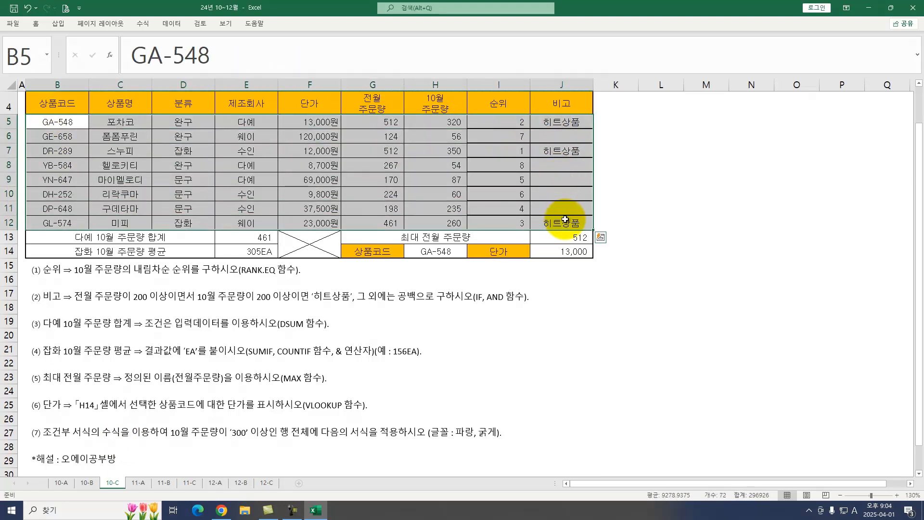
left_click(36, 23)
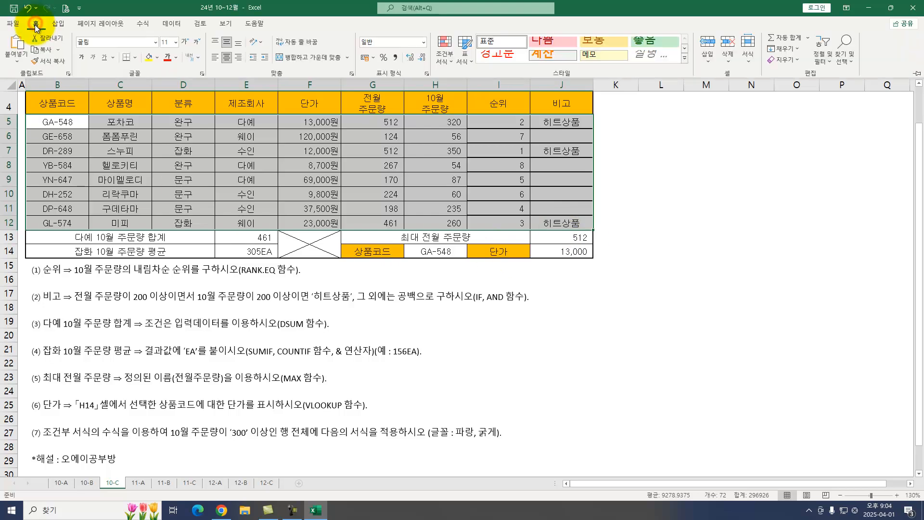
left_click(445, 56)
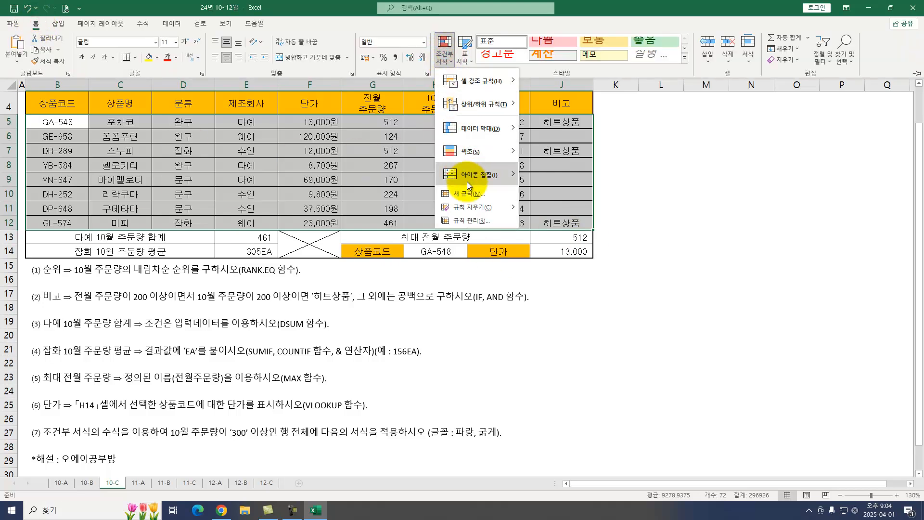
left_click(470, 196)
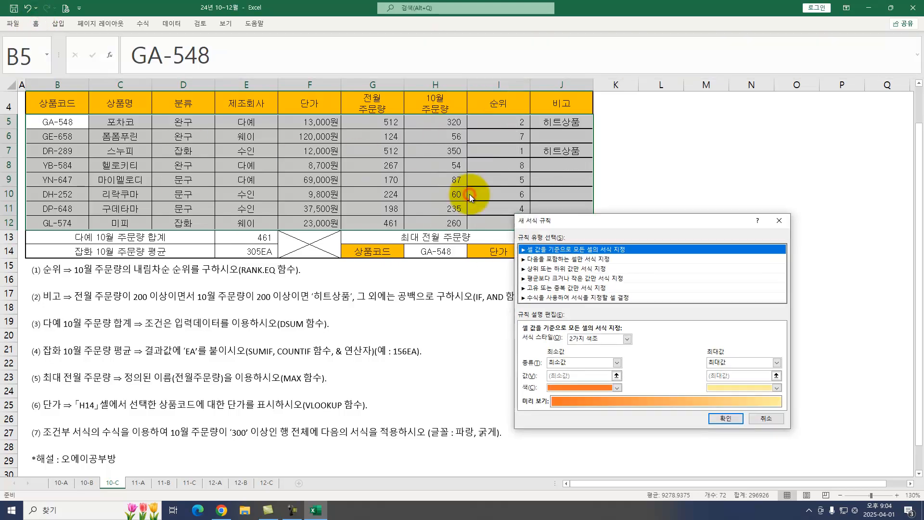
left_click(545, 299)
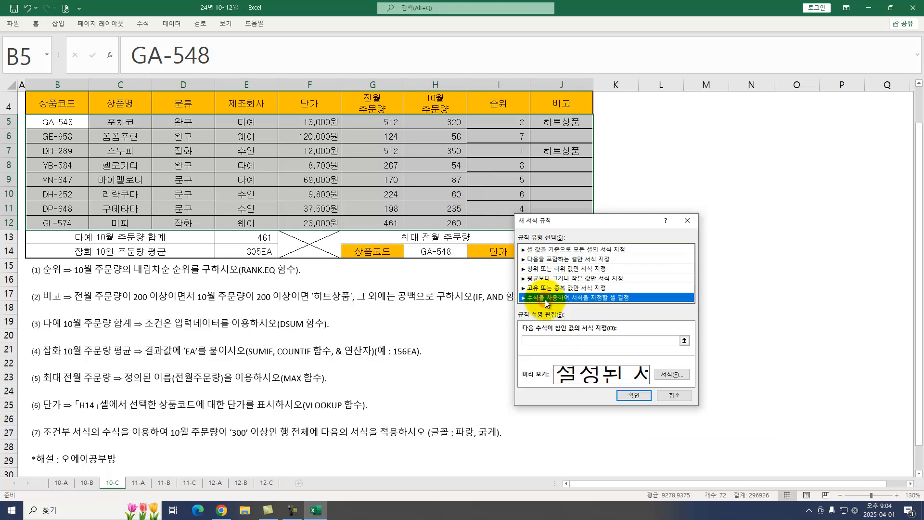
left_click(547, 344)
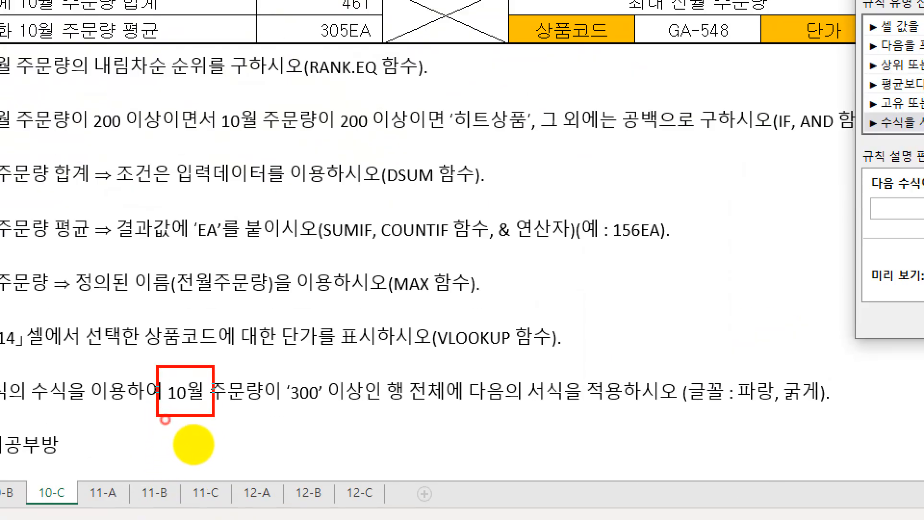
left_click_drag(213, 416, 234, 423)
left_click_drag(296, 380, 324, 407)
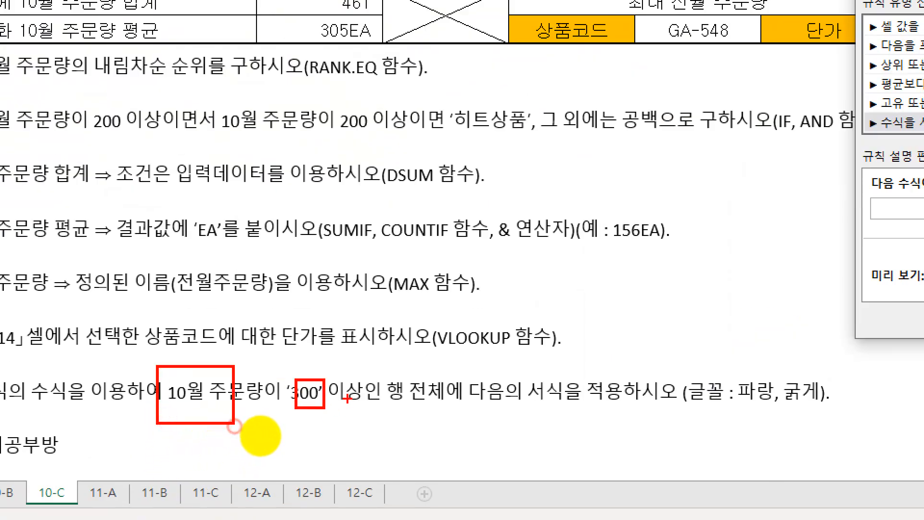
left_click_drag(242, 375, 244, 411)
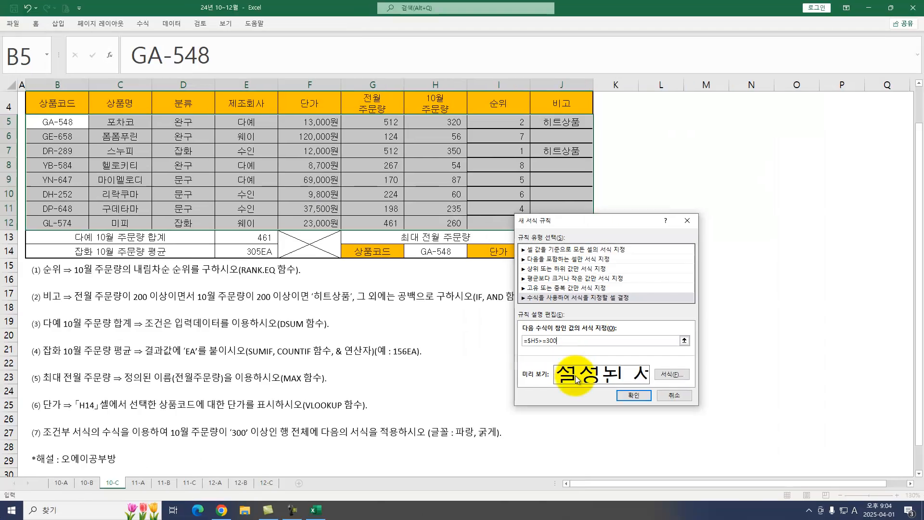
Give the conditional formatting rule a bold (굵게) blue font and apply it to the selected rows.
left_click(676, 377)
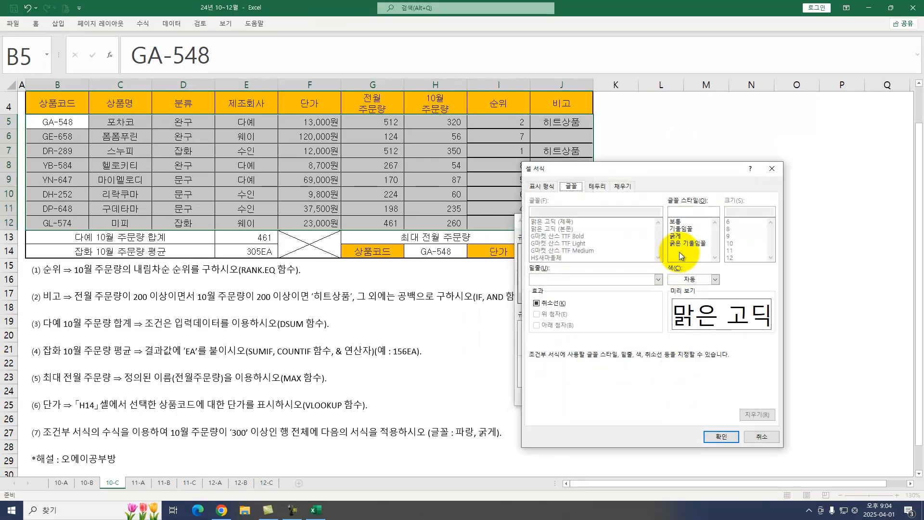
left_click(695, 281)
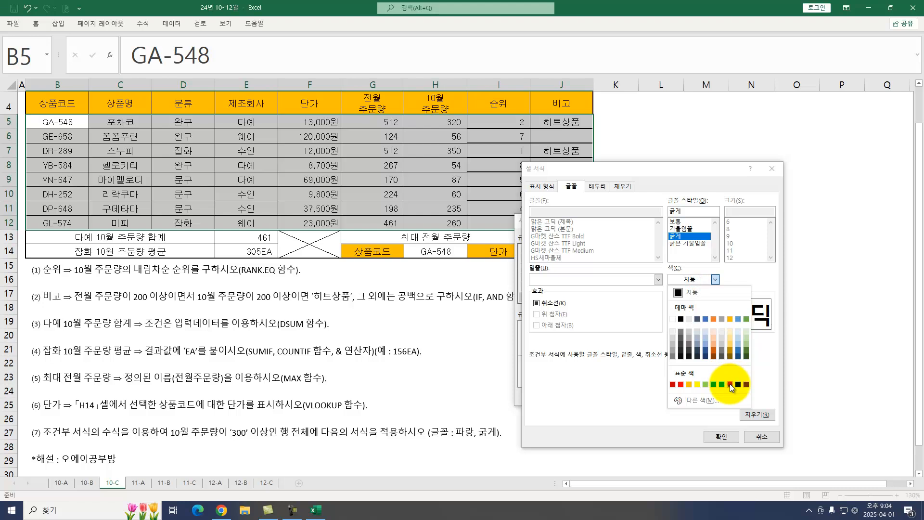
left_click(730, 384)
left_click(721, 427)
left_click(637, 393)
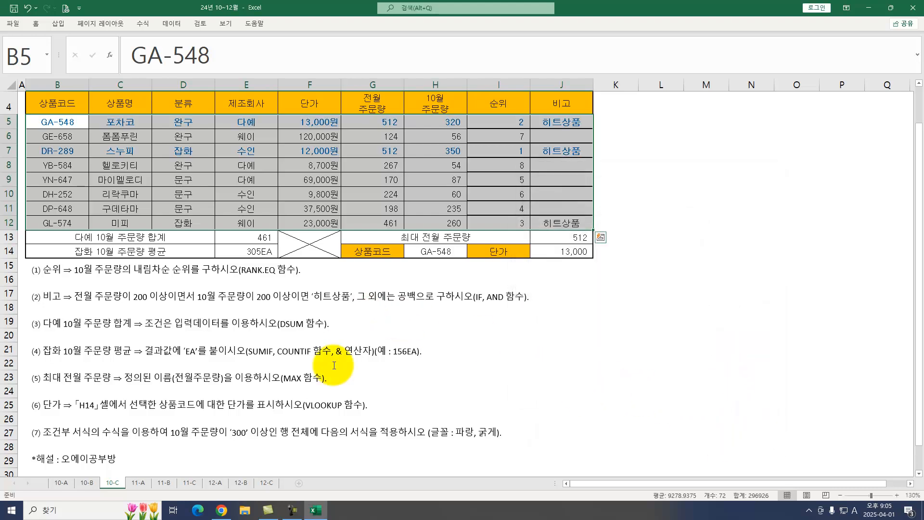
On sheet 11-A, enter =RANK.EQ(H5,$H$5:$H$12) in cell I5 for the 판매순위 ranking.
left_click(138, 482)
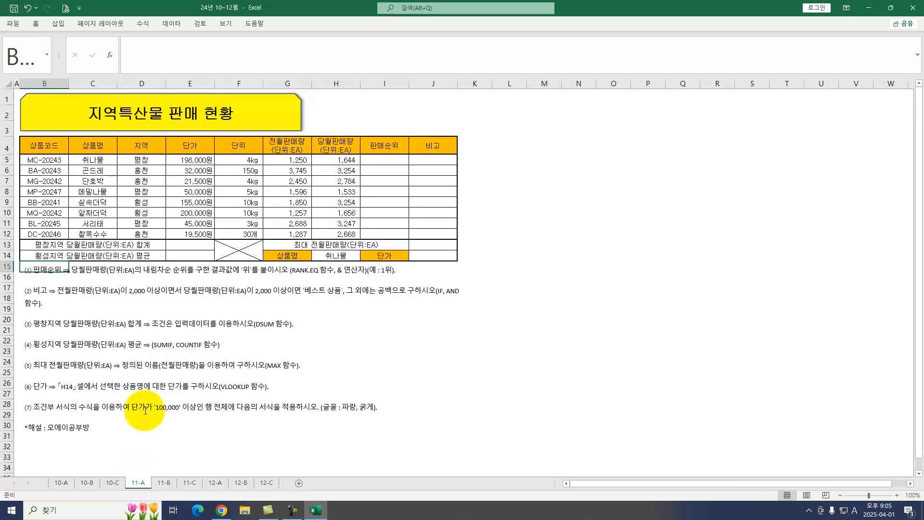
scroll(139, 388, "up", 1)
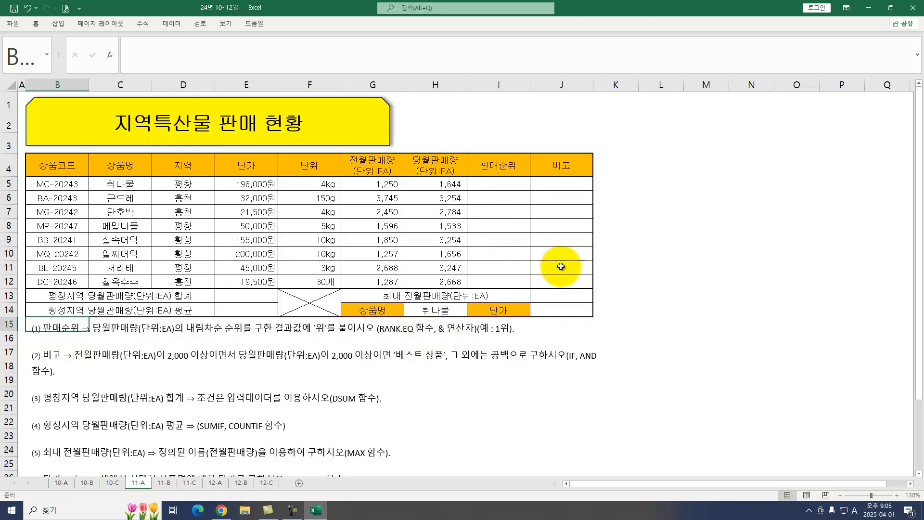
left_click(496, 183)
type("=RAN")
key("Down")
key("Down")
key("Down")
key("Down")
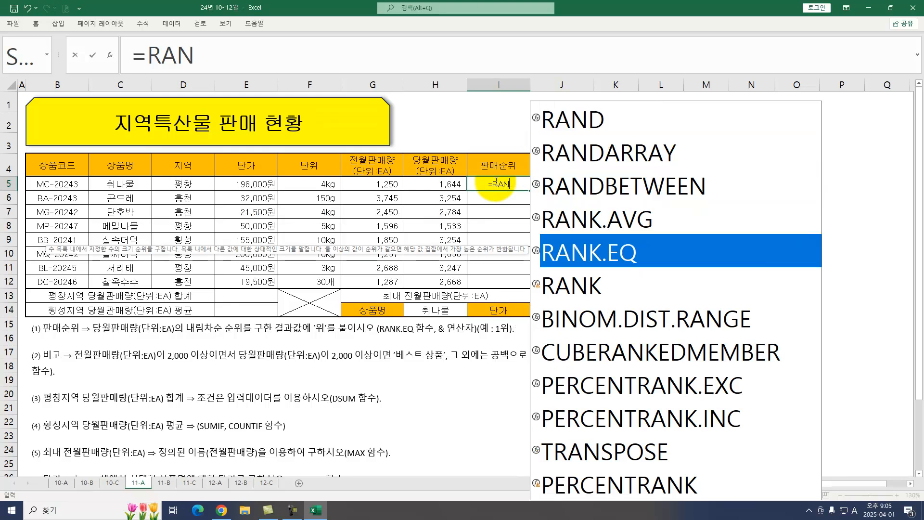
key("Tab")
key("ctrl+a")
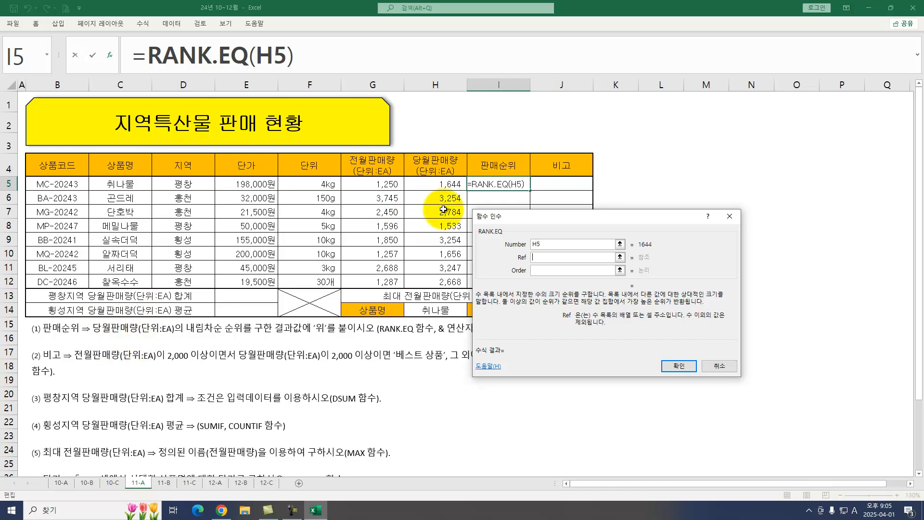
left_click(546, 258)
left_click_drag(440, 182, 435, 280)
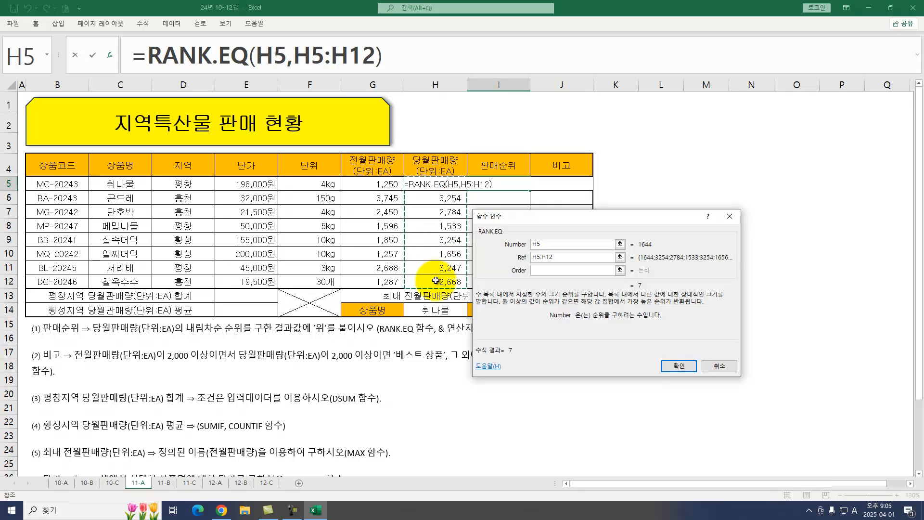
key("F4")
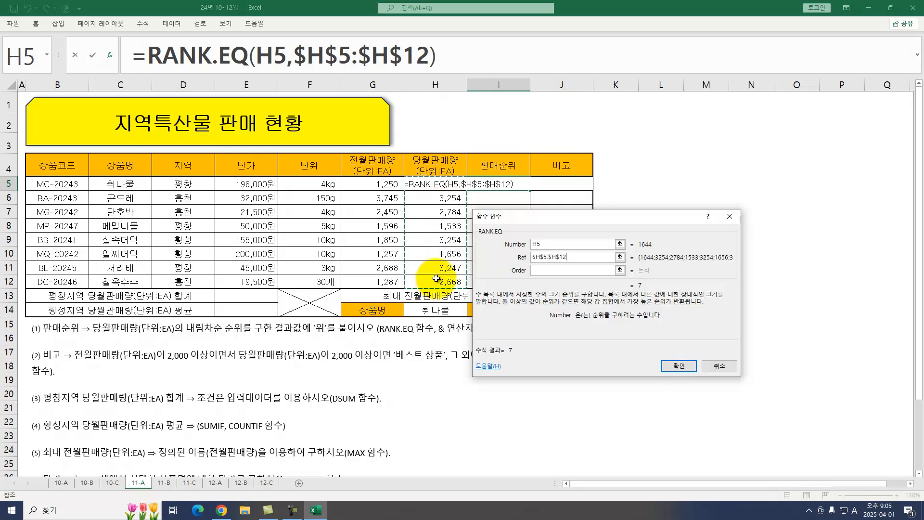
left_click(680, 367)
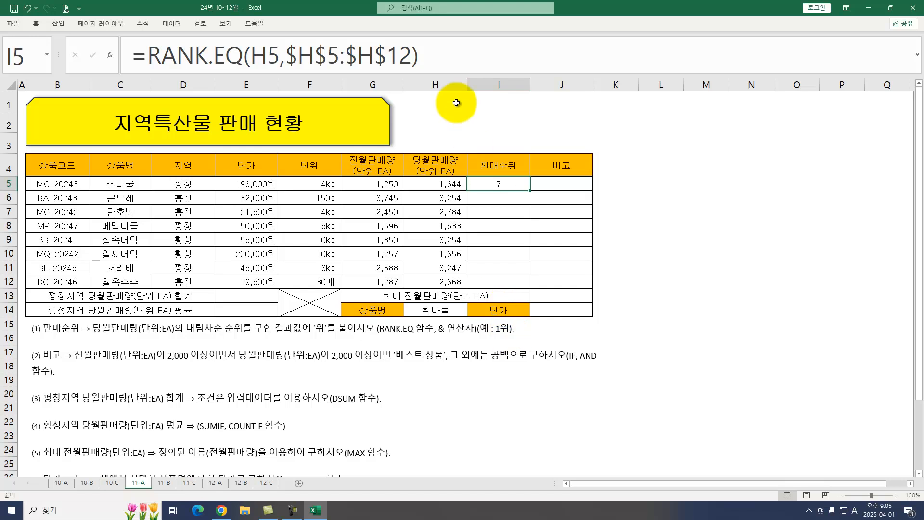
Append &"위" to the RANK.EQ formula in I5 and fill it down to I12.
left_click(443, 60)
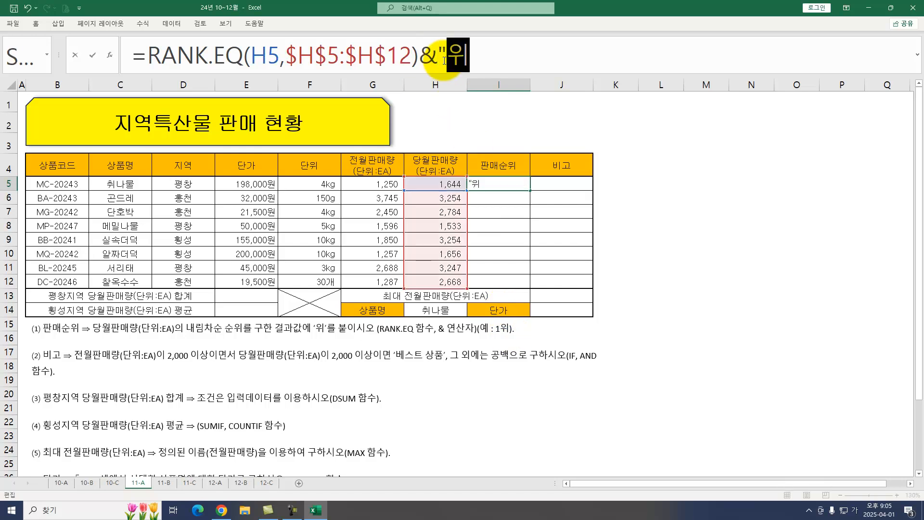
key("Return")
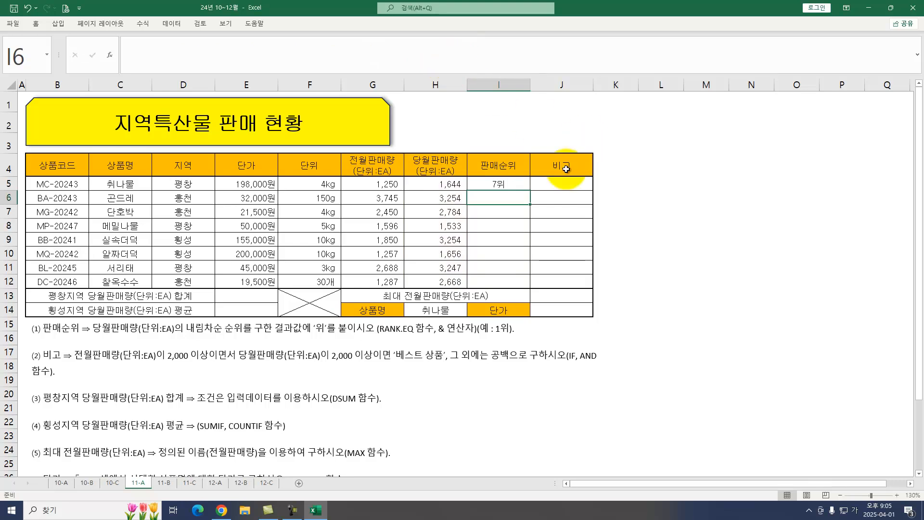
left_click(516, 185)
left_click_drag(532, 192, 526, 283)
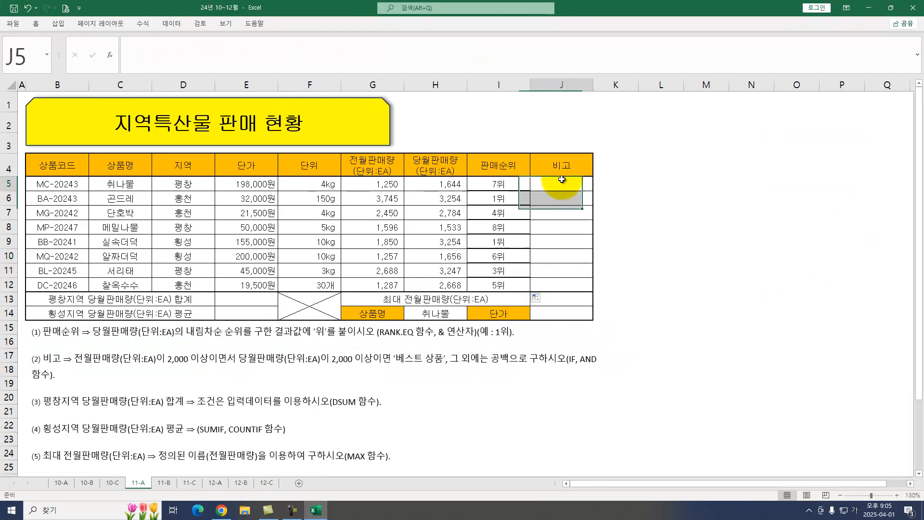
Enter =AND(G5>=2000,H5>=2000) in cell J5 of the 비고 column.
left_click_drag(562, 179, 563, 180)
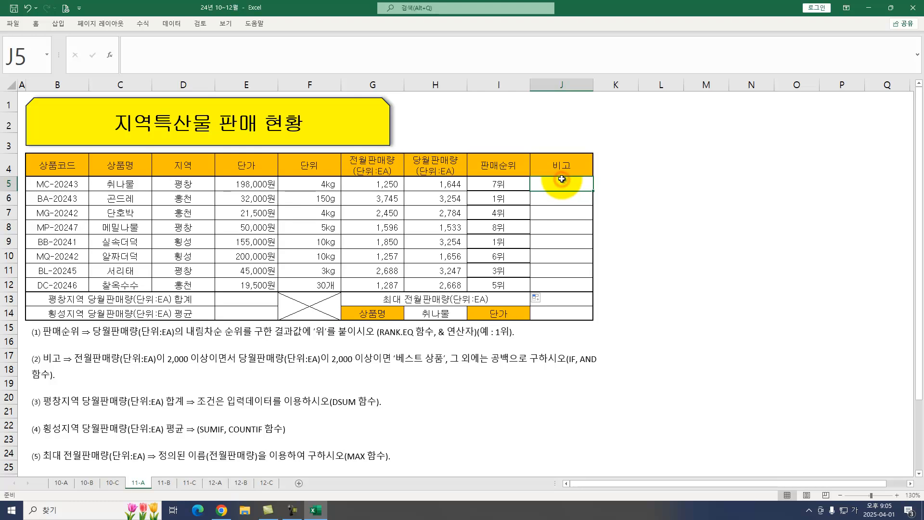
type("=")
key("Hangul")
type("AND(")
key("ctrl+a")
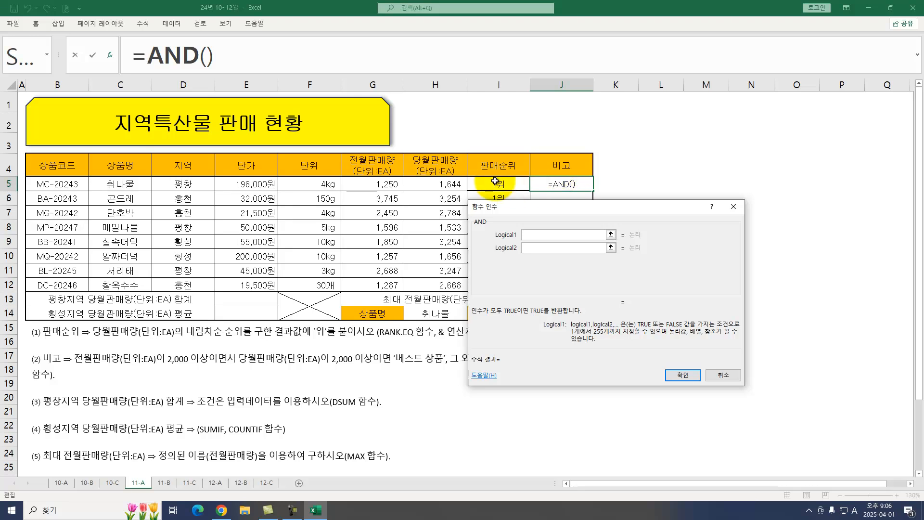
left_click(386, 182)
type(">")
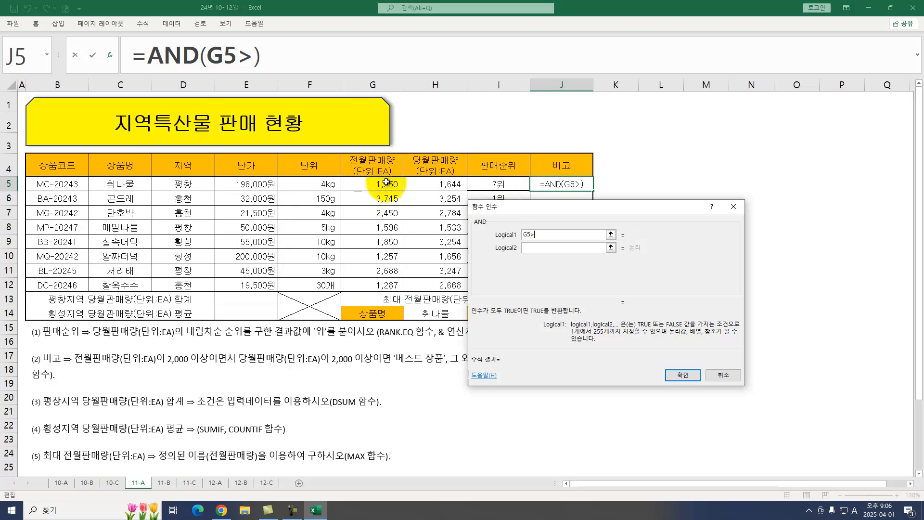
type("=2000")
key("Tab")
left_click(428, 181)
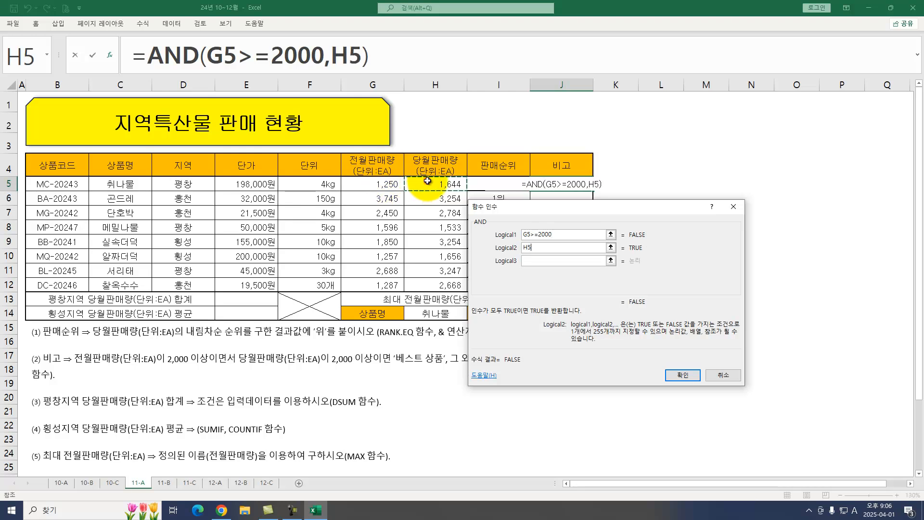
type(">=")
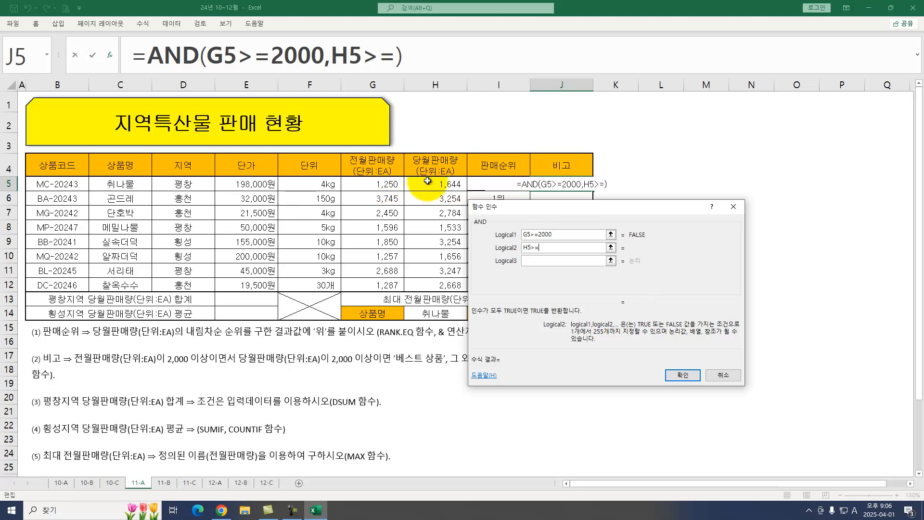
type("2000")
key("Return")
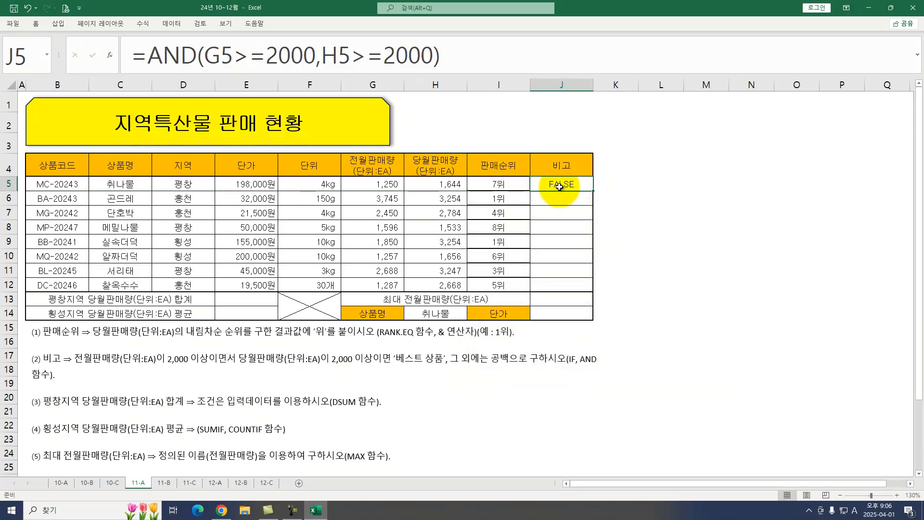
Rebuild the J5 formula as an IF function with AND(G5>=2000,H5>=2000) as its logical test.
left_click_drag(461, 56, 156, 63)
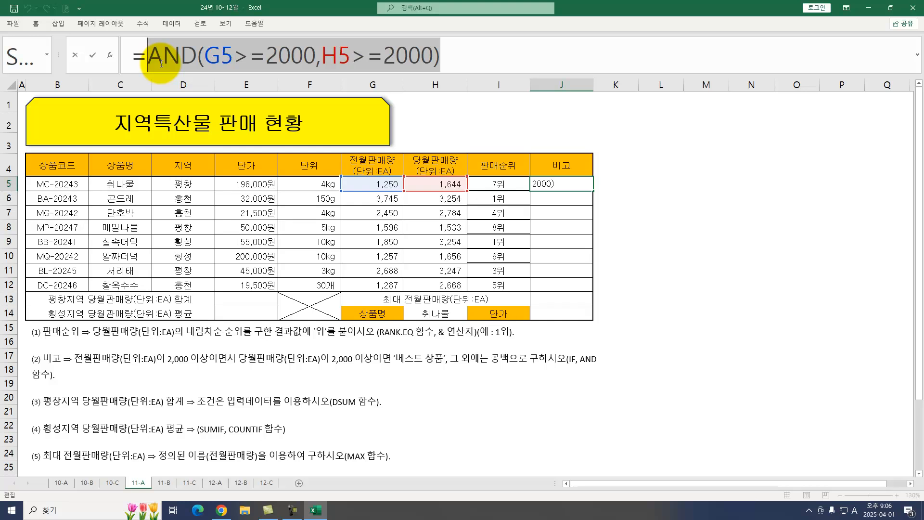
type("IF(")
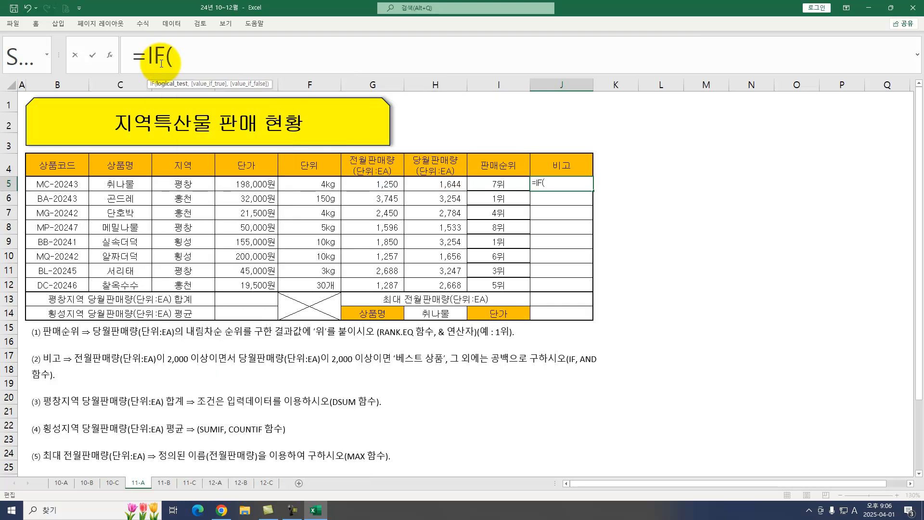
key("ctrl+a")
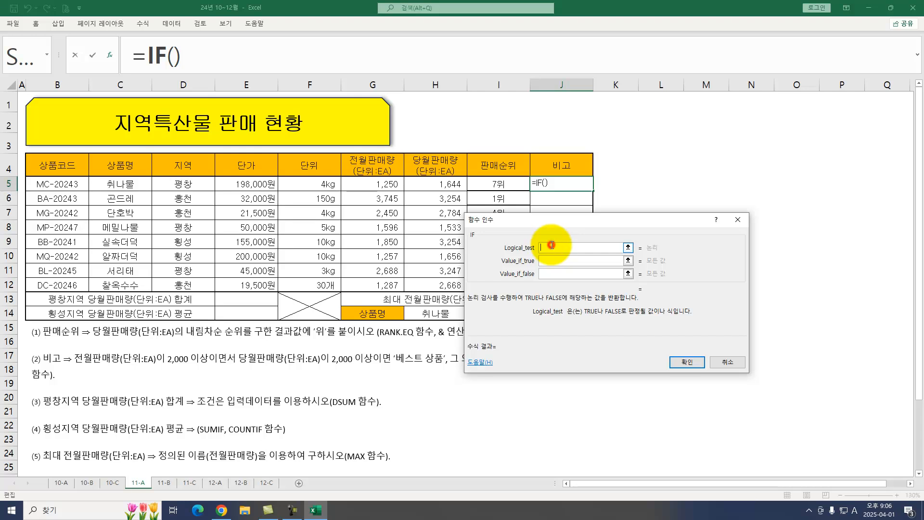
key("ctrl+v")
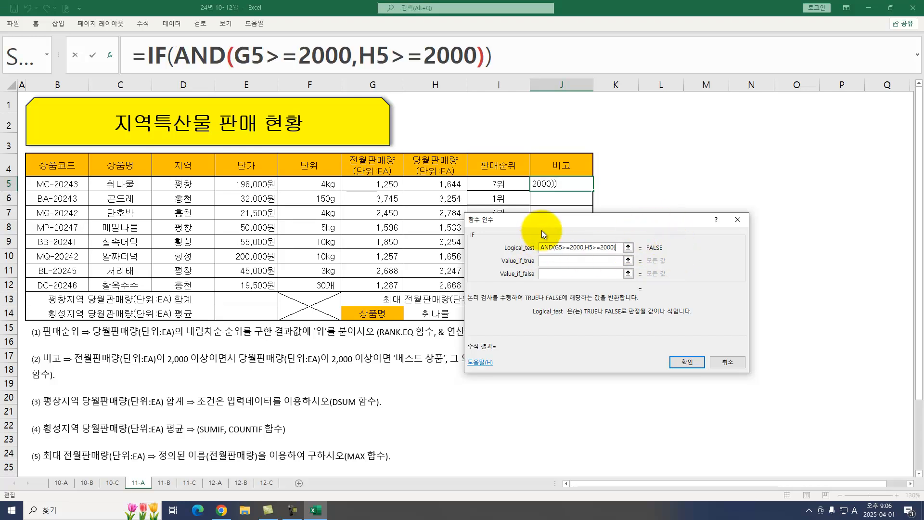
left_click_drag(541, 231, 578, 230)
key("Tab")
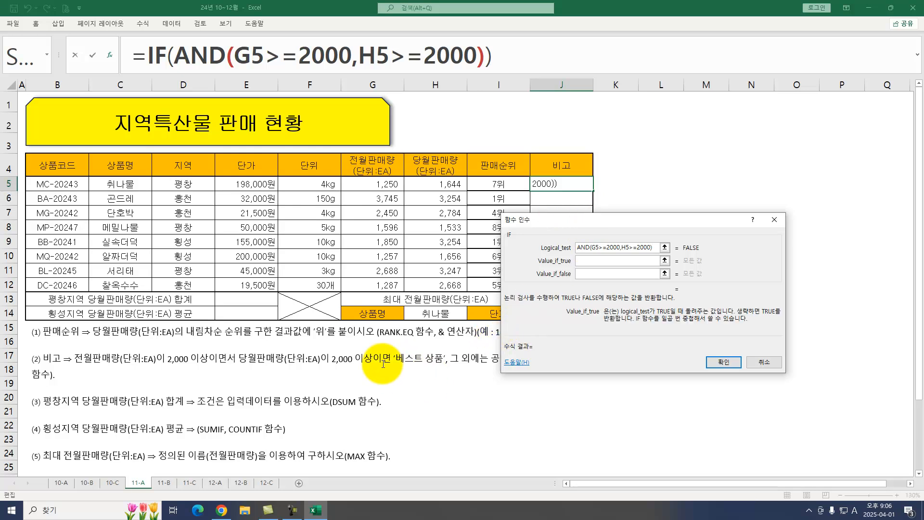
Make the IF return "베스트 상품" when true and "" when false, and fill the formula down to J12.
key("Hangul")
type("베")
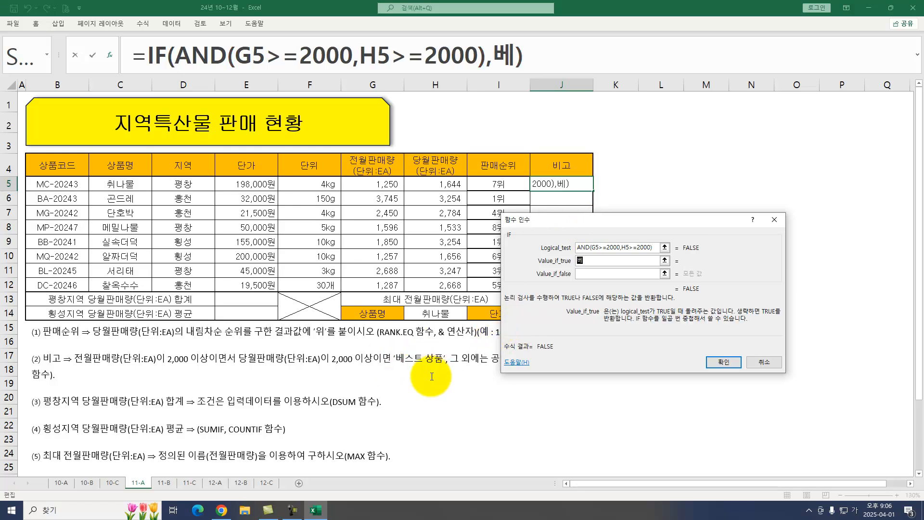
type("스트상품")
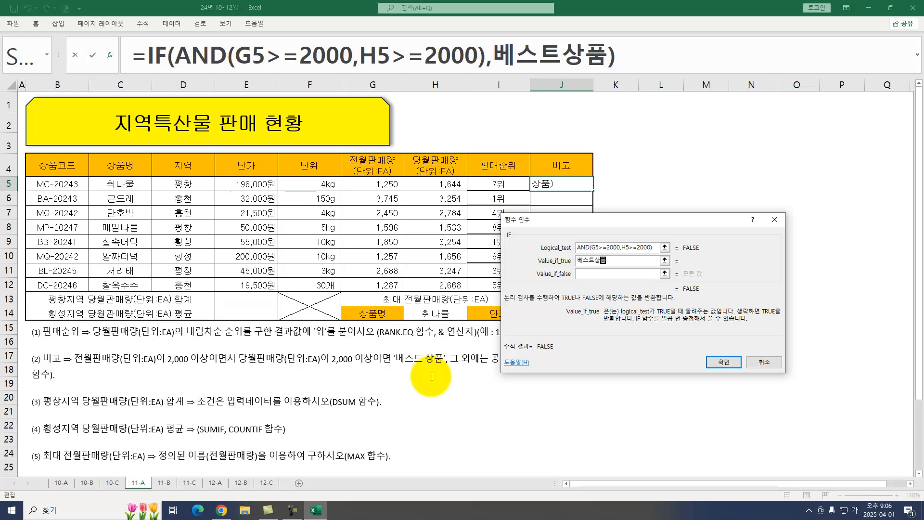
key("Tab")
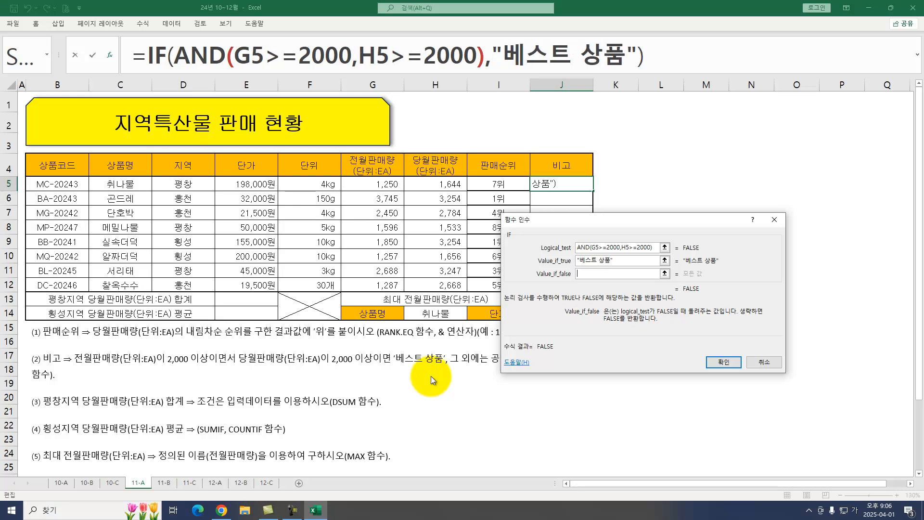
type("\"\"")
key("Return")
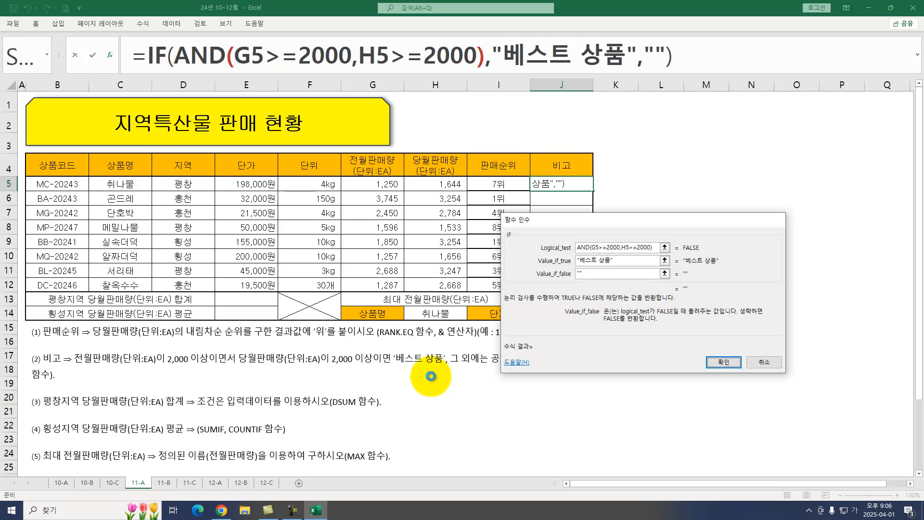
left_click_drag(593, 191, 586, 286)
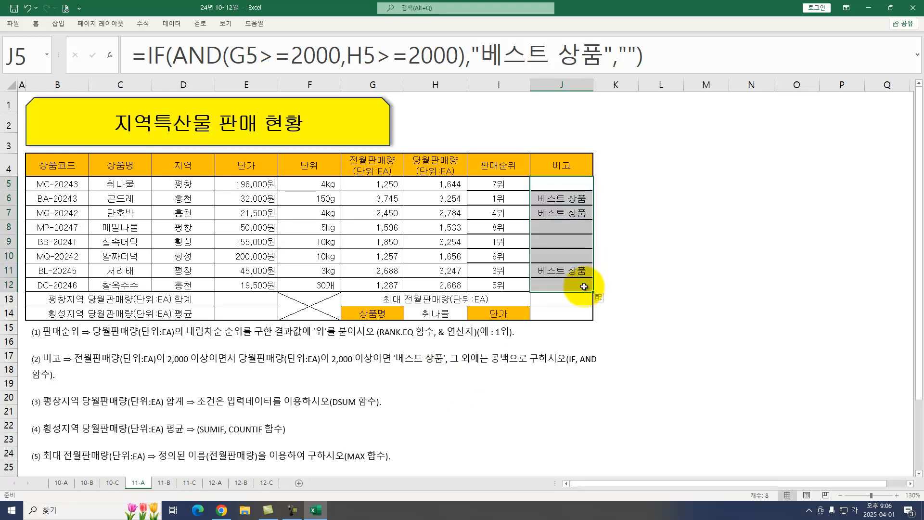
Enter =DSUM(B4:H12,H4,D4:D5) in cell E13 for the 평창지역 당월판매량 합계.
left_click(225, 301)
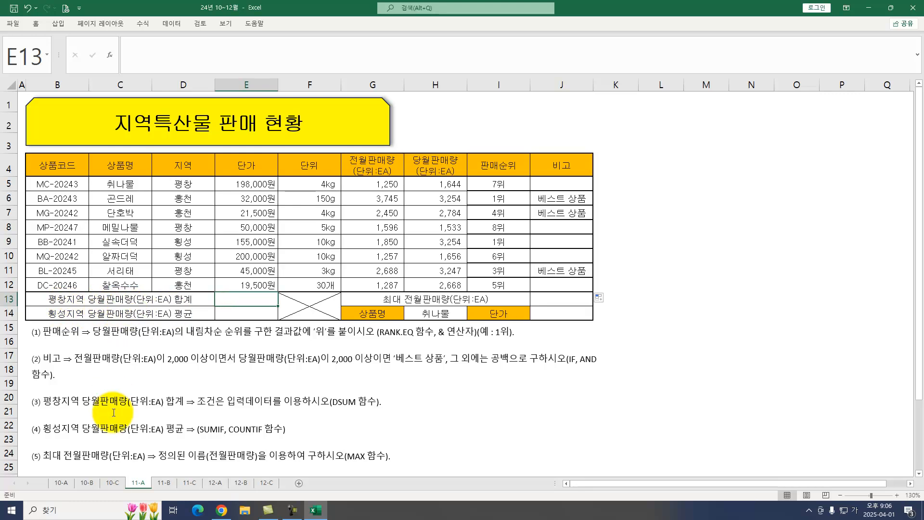
type("=")
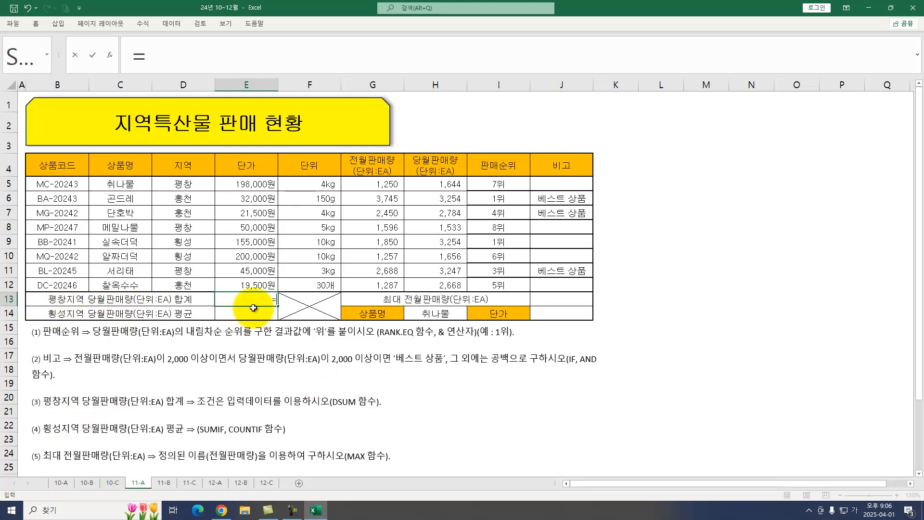
type("DSUM(")
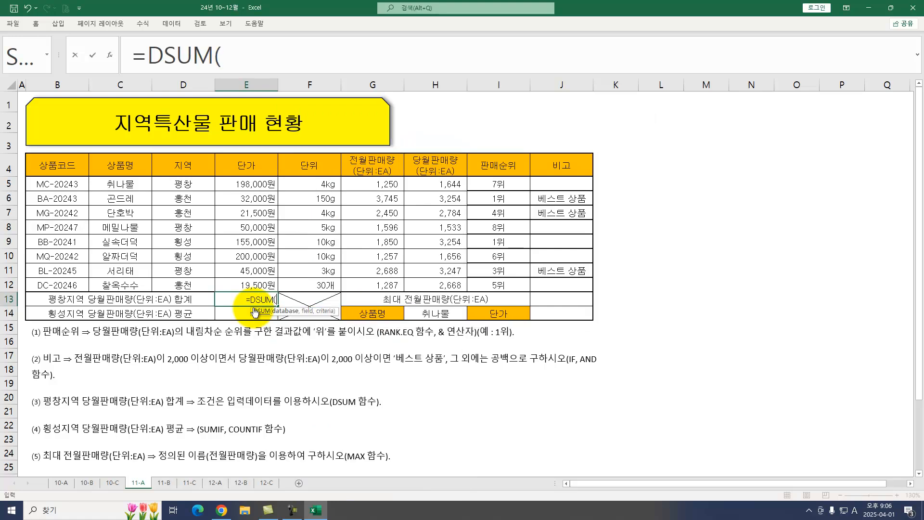
key("ctrl+a")
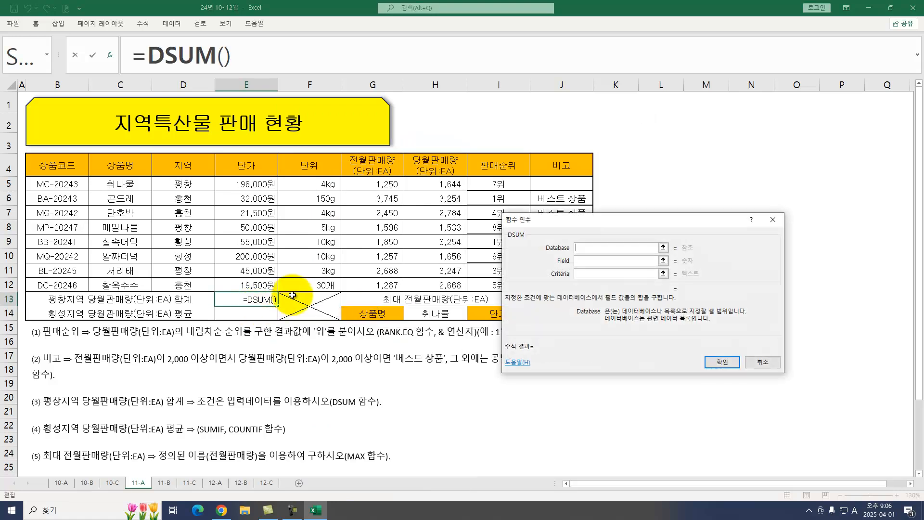
left_click_drag(35, 162, 448, 288)
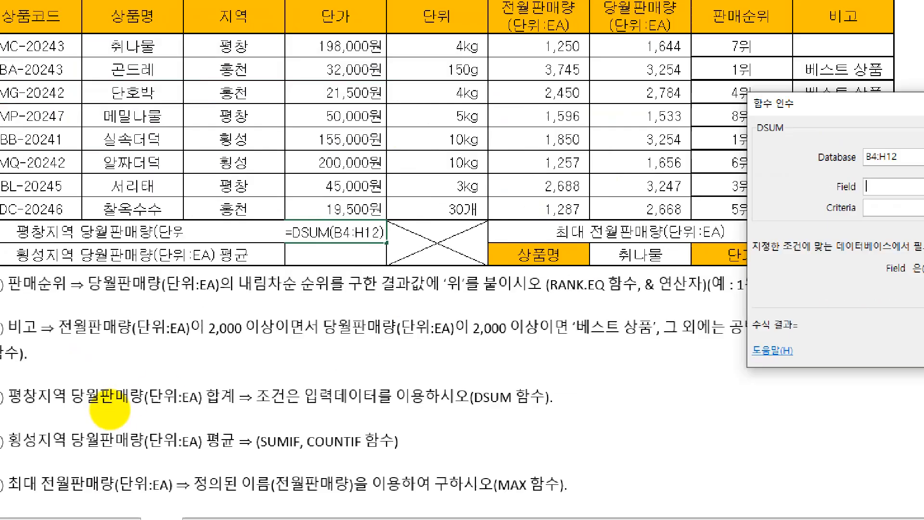
left_click_drag(82, 413, 144, 412)
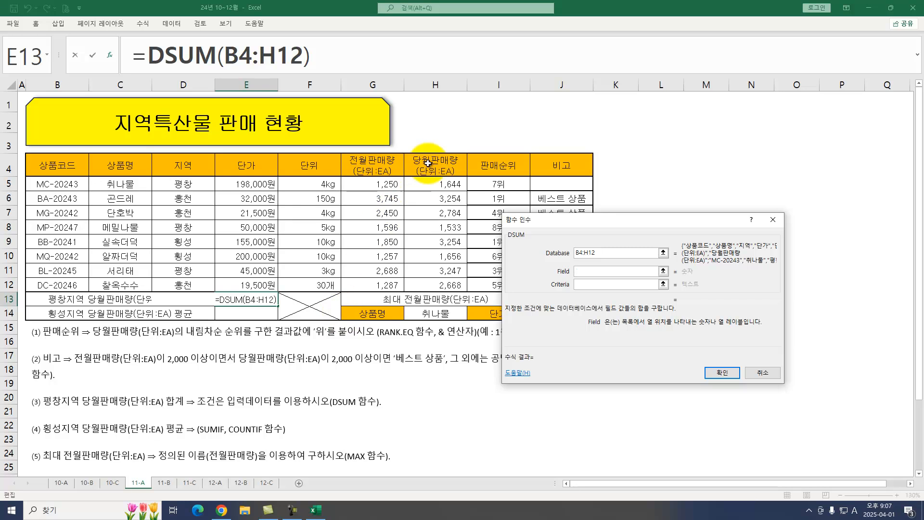
left_click(429, 163)
key("Tab")
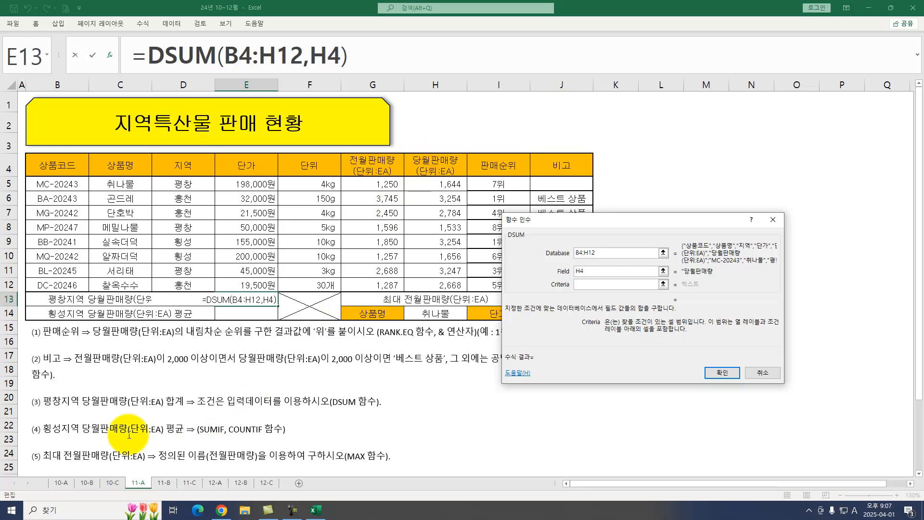
left_click_drag(184, 175, 187, 184)
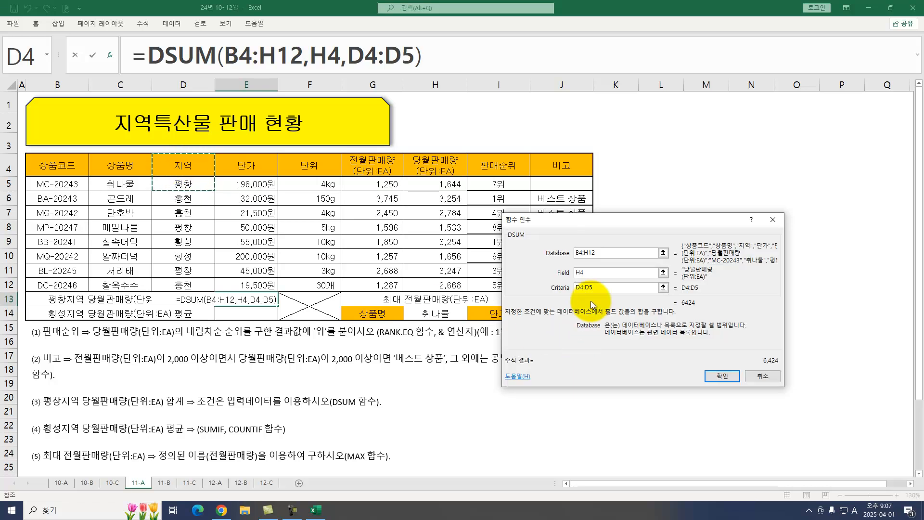
left_click(721, 376)
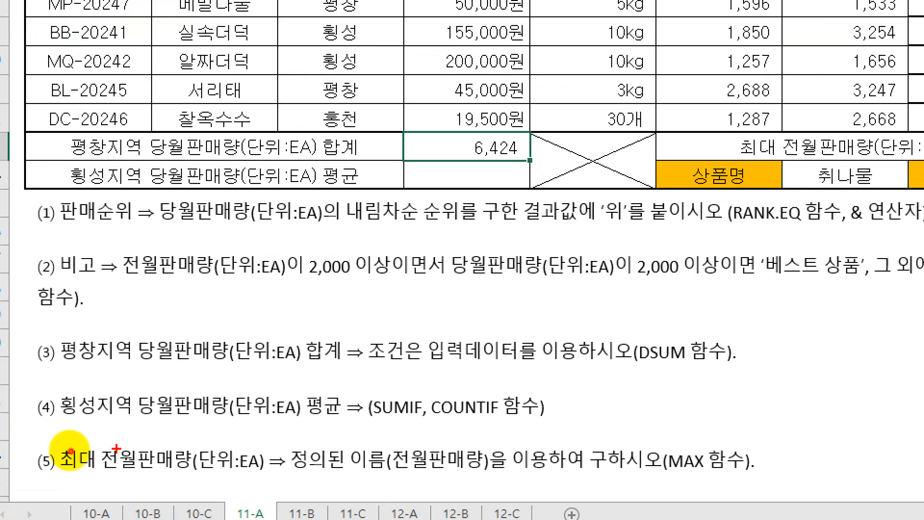
left_click_drag(43, 435, 210, 436)
left_click_drag(347, 426, 527, 422)
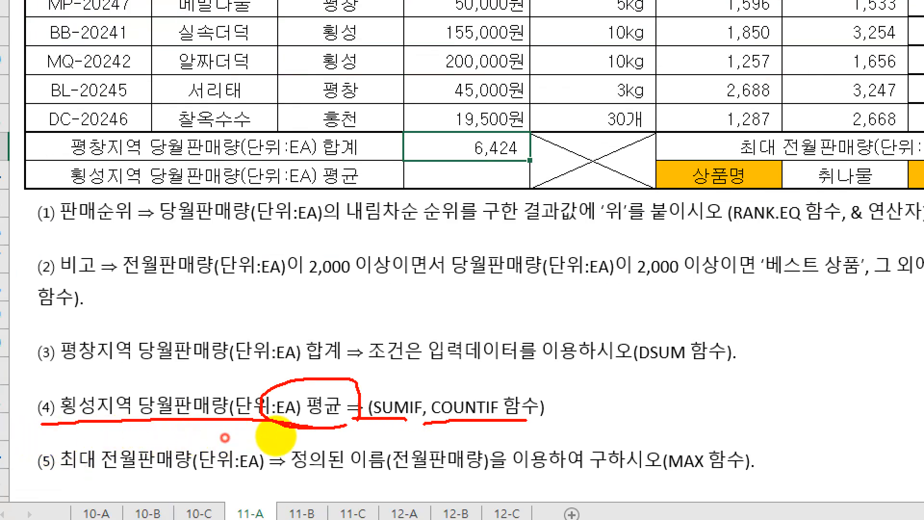
left_click_drag(451, 384, 390, 442)
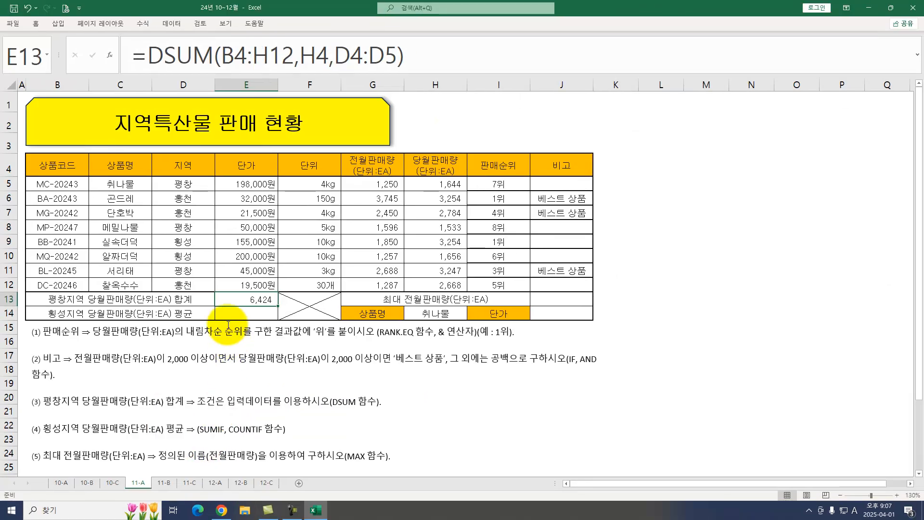
Enter =SUMIF(D5:D12,"횡성",H5:H12) in cell E14 for the 횡성지역 당월판매량 평균.
left_click(228, 314)
type("=SUMIF(")
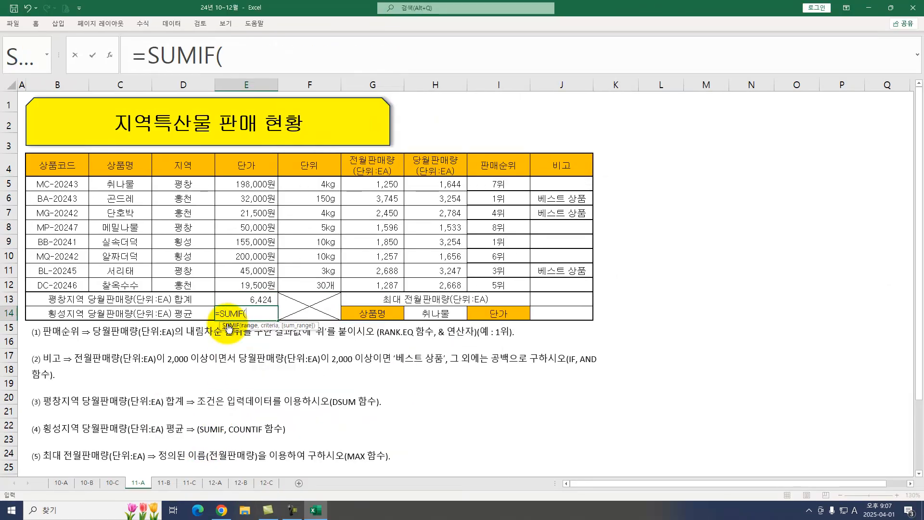
key("ctrl+a")
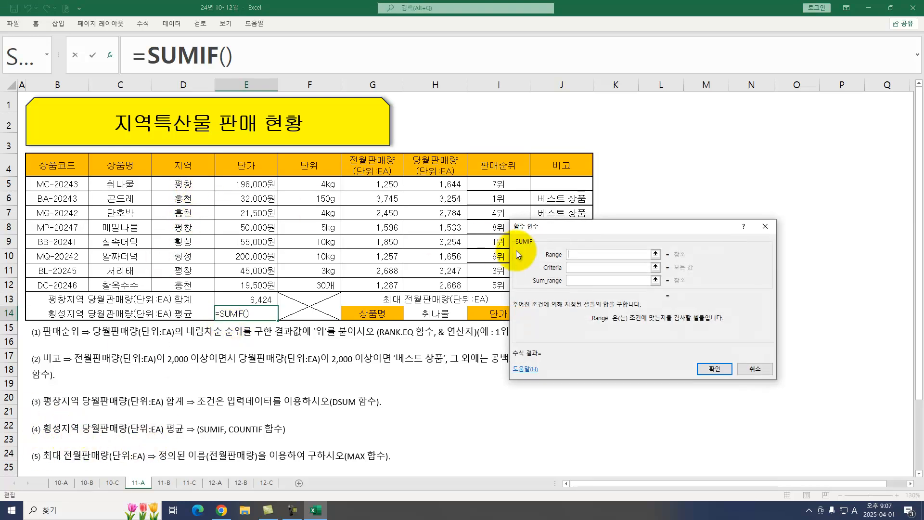
left_click_drag(183, 184, 188, 286)
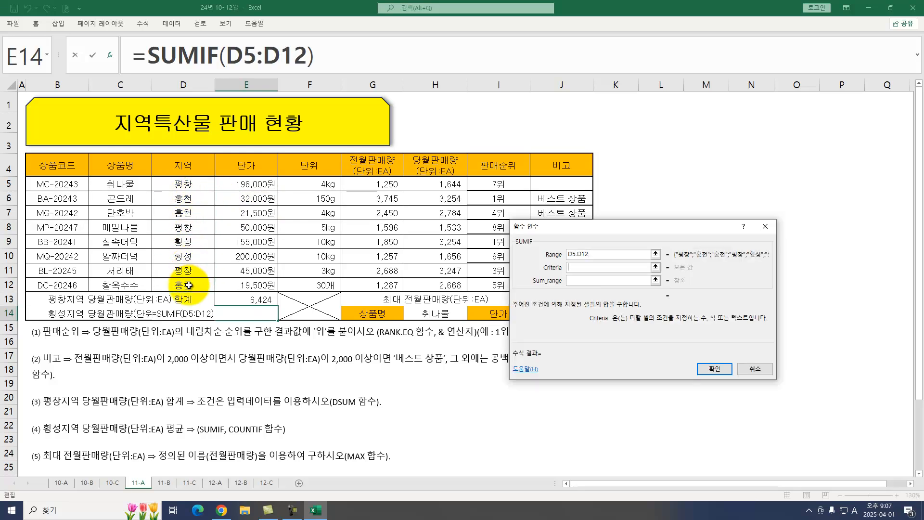
key("Tab")
type("회")
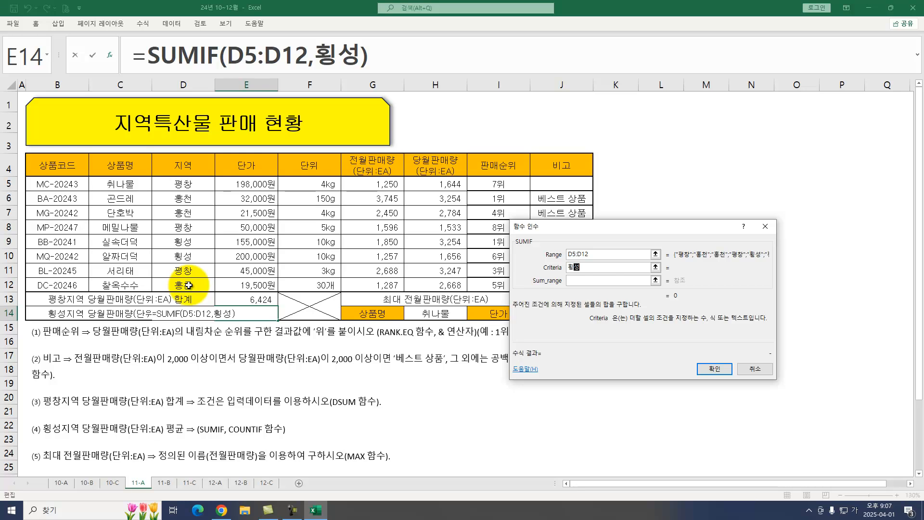
type("성")
key("Tab")
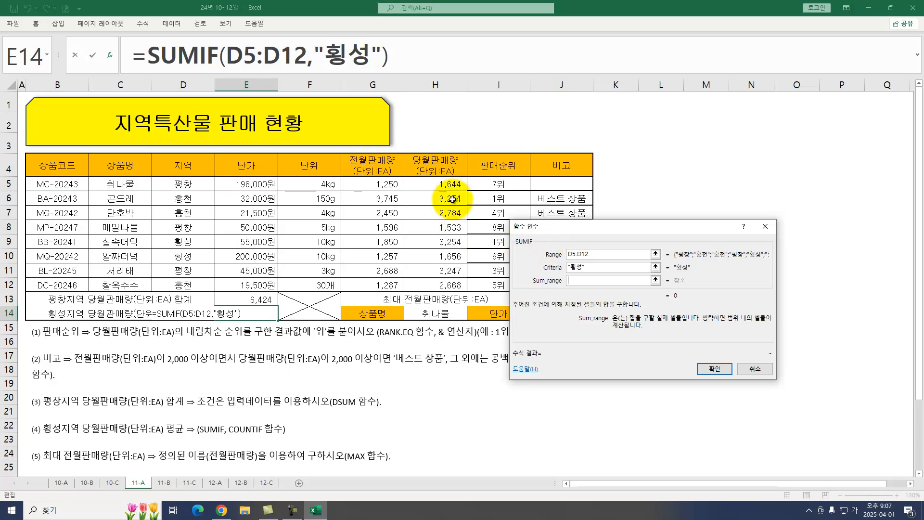
left_click_drag(450, 184, 451, 290)
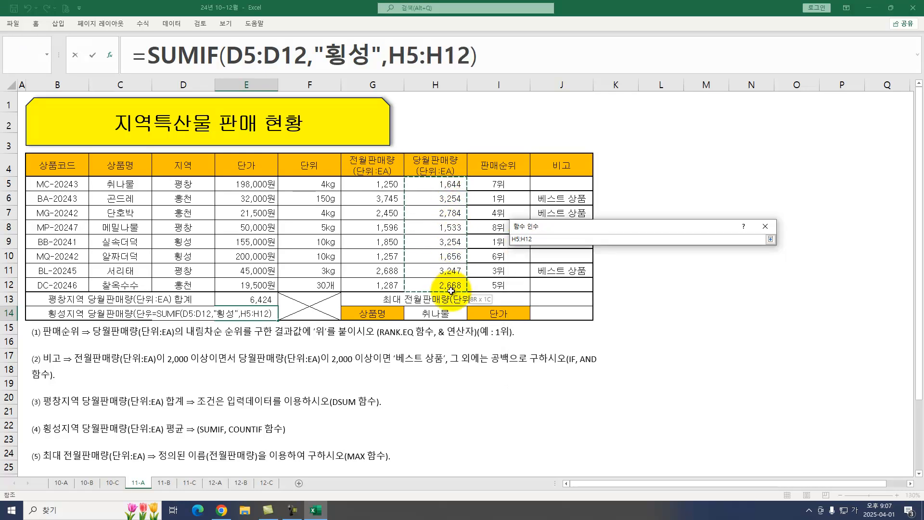
left_click(719, 369)
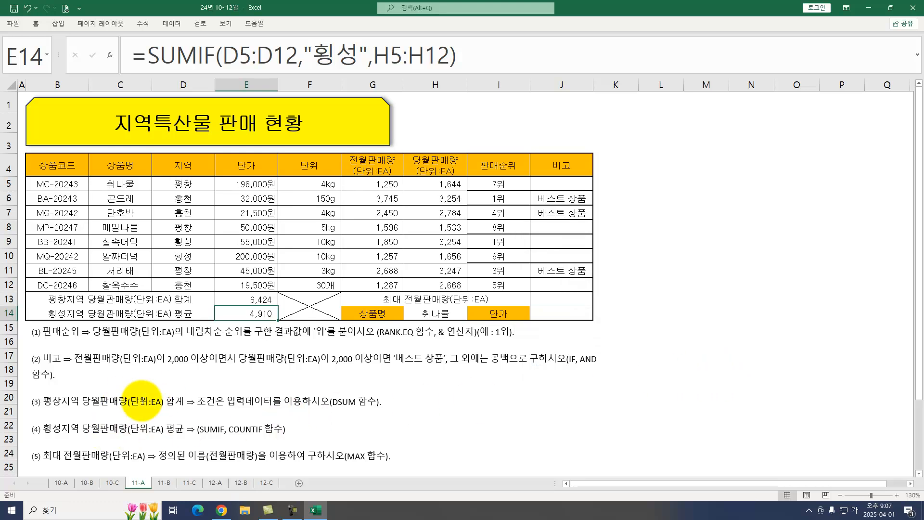
Extend the E14 formula by dividing the SUMIF by COUNTIF(D5:D12,"횡성").
left_click(478, 60)
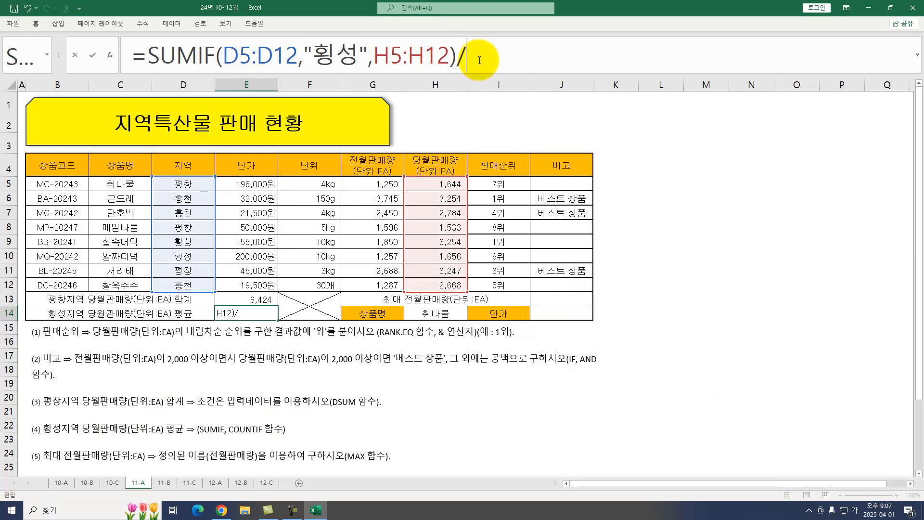
type("/COUNTIF(")
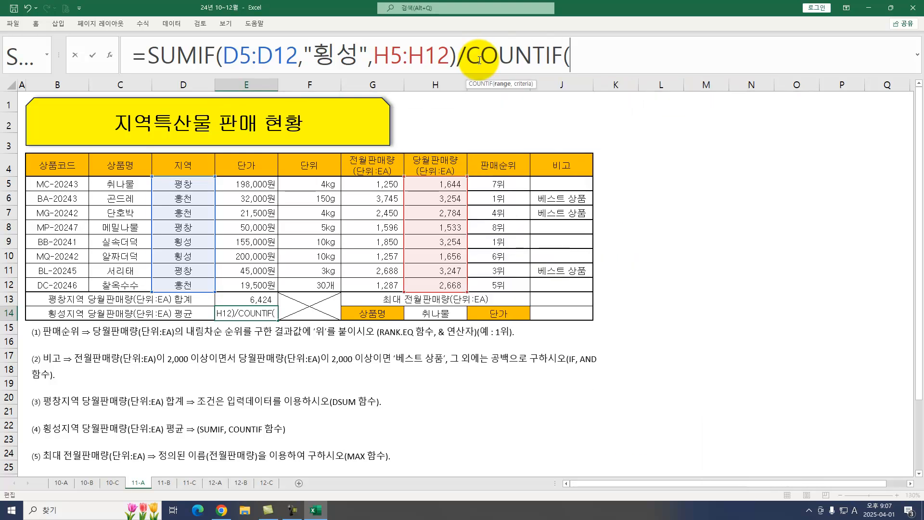
key("ctrl+a")
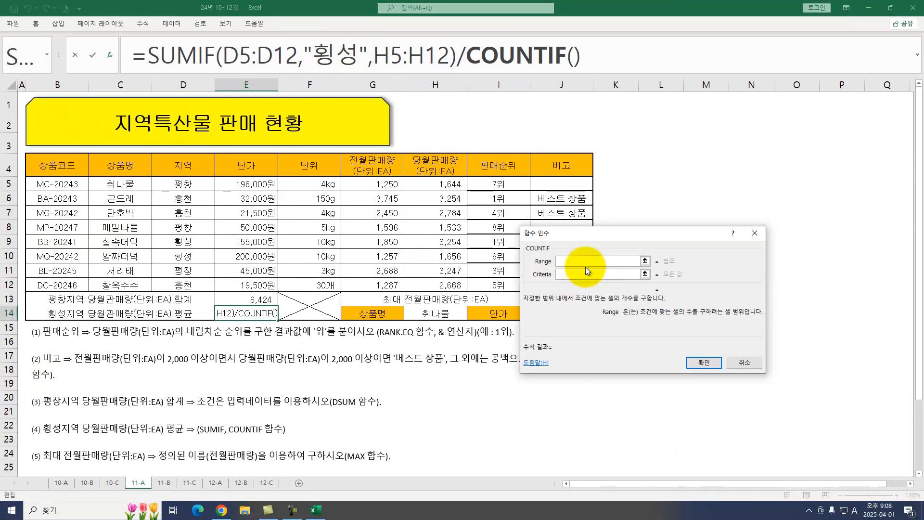
left_click_drag(203, 185, 202, 287)
type("횡성")
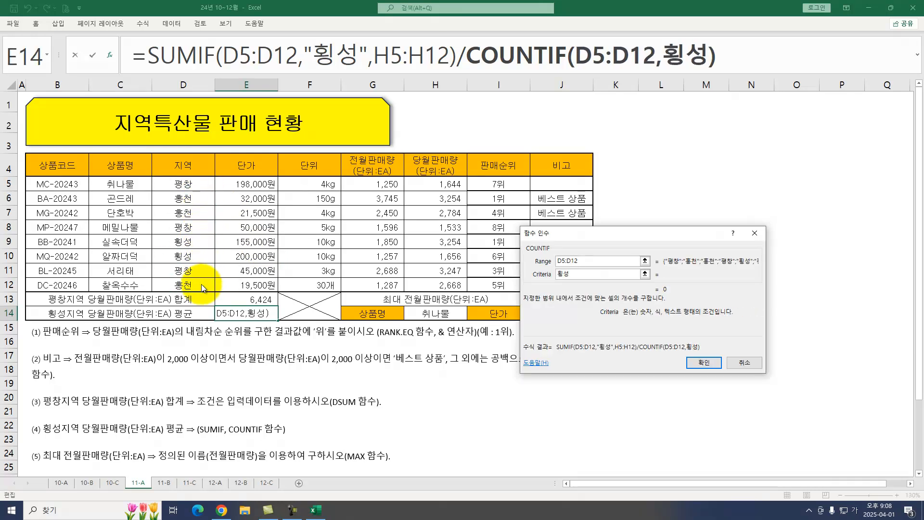
key("Return")
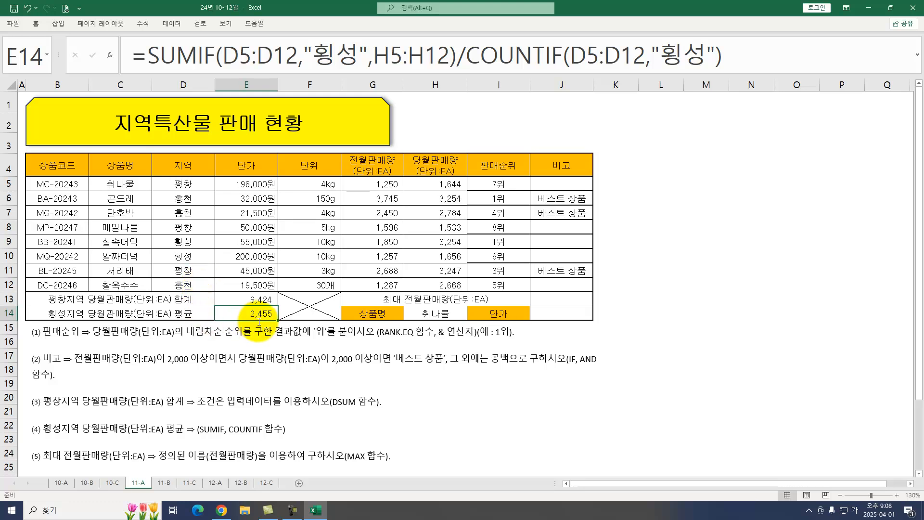
Enter a MAX formula over the 전월판매량 range G5:G12 in cell J13.
left_click(561, 297)
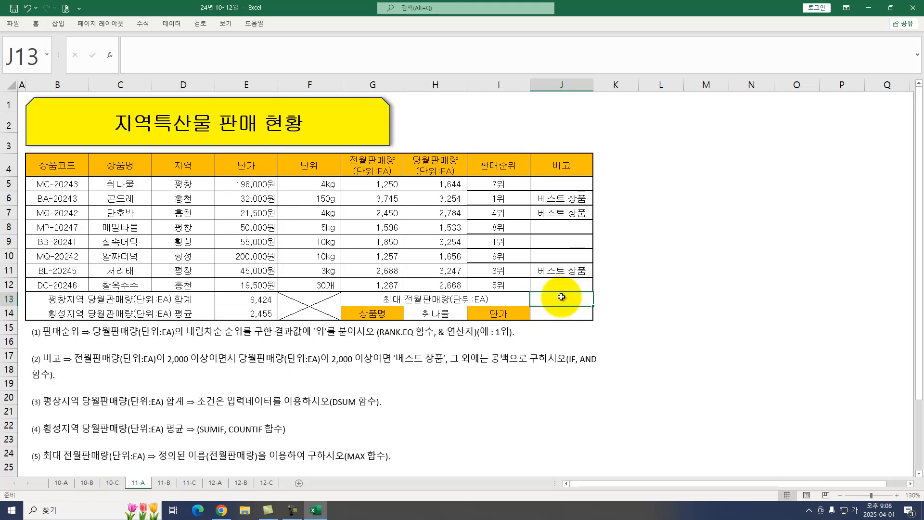
type("=")
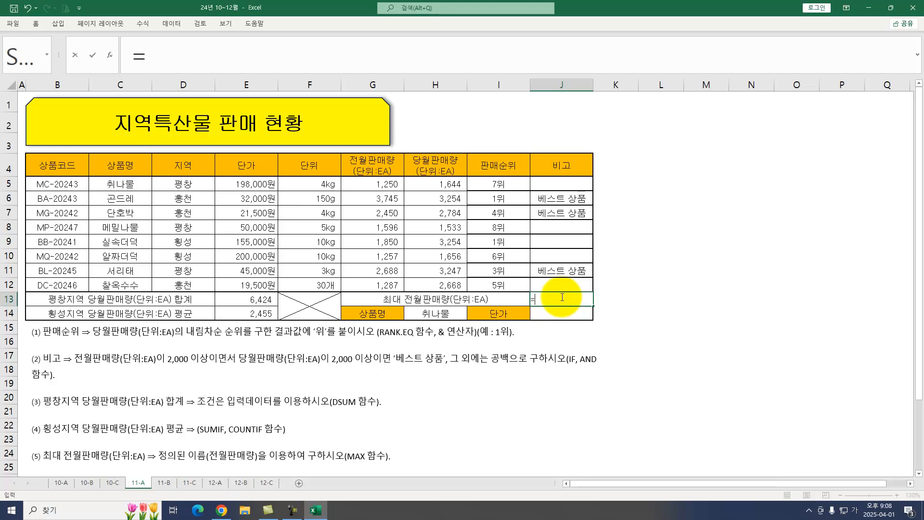
type("MAX(")
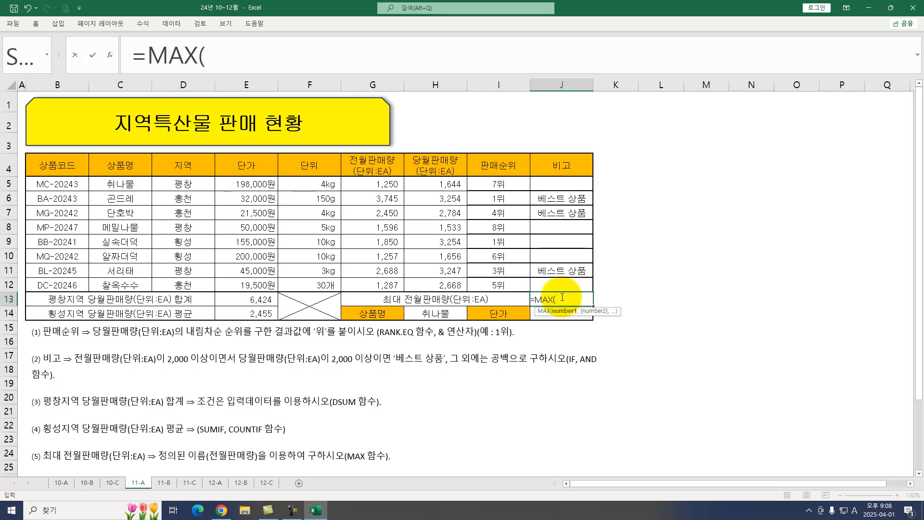
left_click_drag(375, 186, 377, 285)
key("Return")
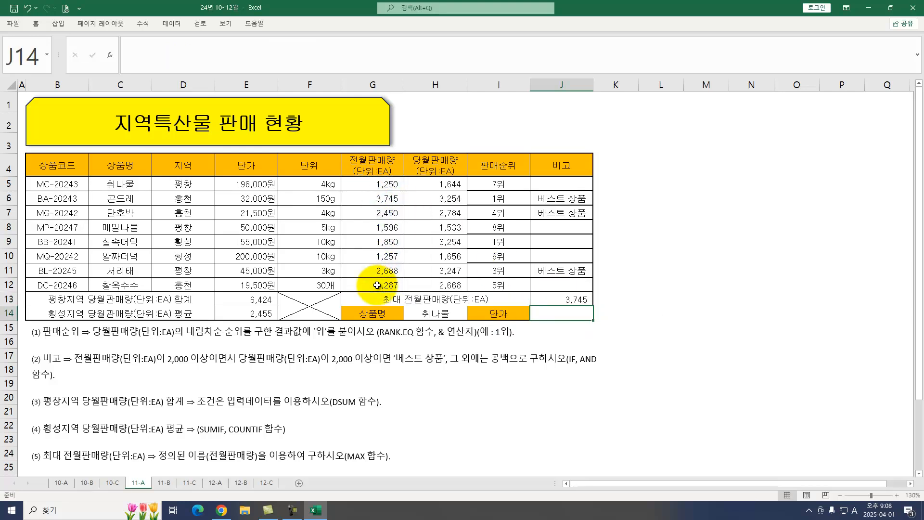
Enter =VLOOKUP(H14,C5:E12,3,0) in cell J14 for the 단가 of the selected 상품명.
scroll(377, 287, "down", 1)
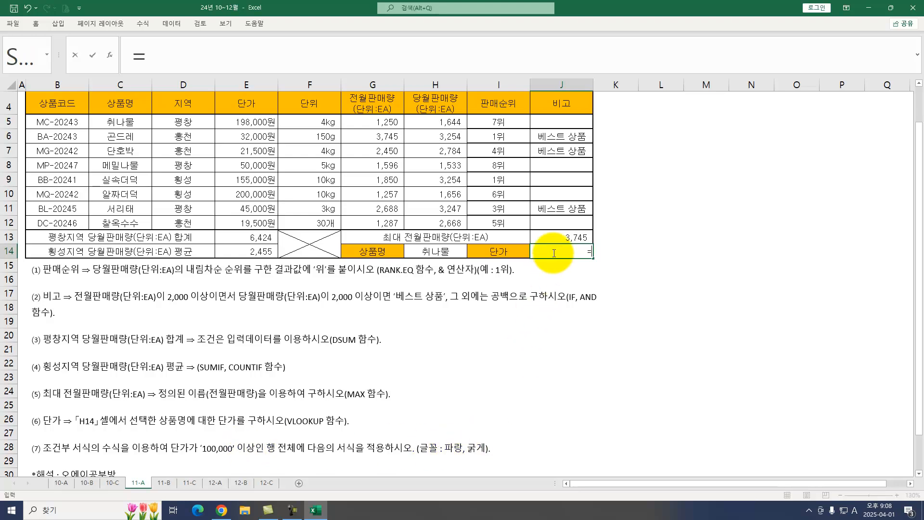
type("VL")
key("Tab")
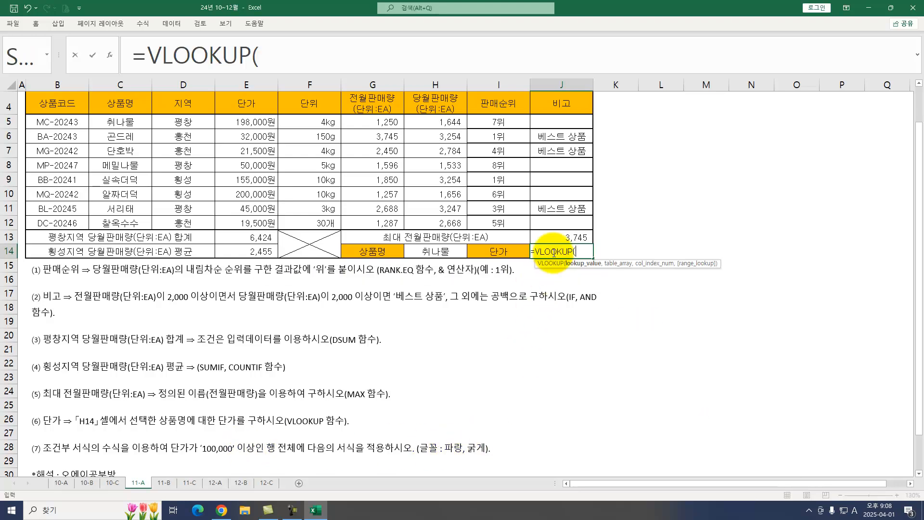
key("ctrl+a")
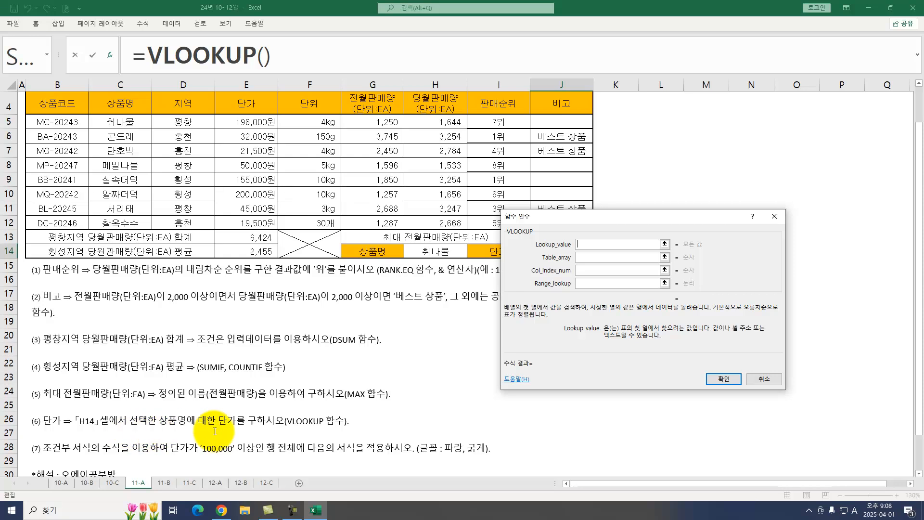
left_click(443, 253)
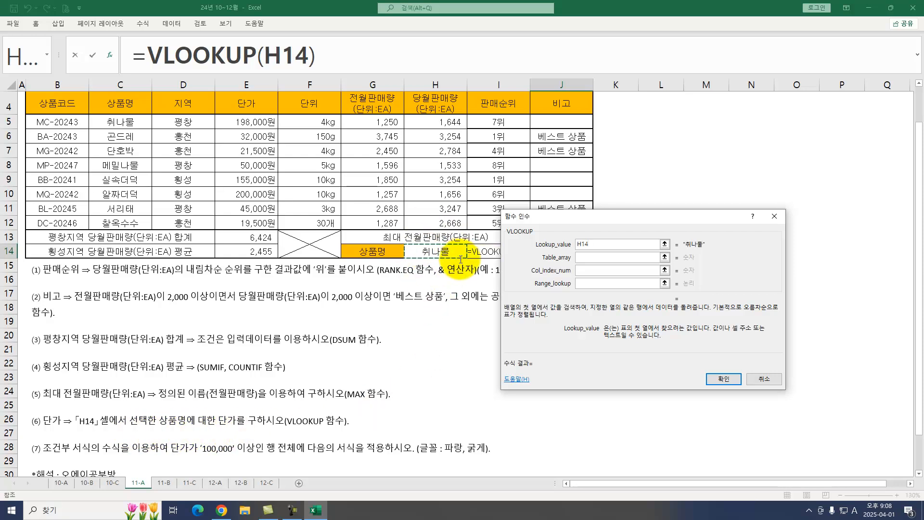
key("Tab")
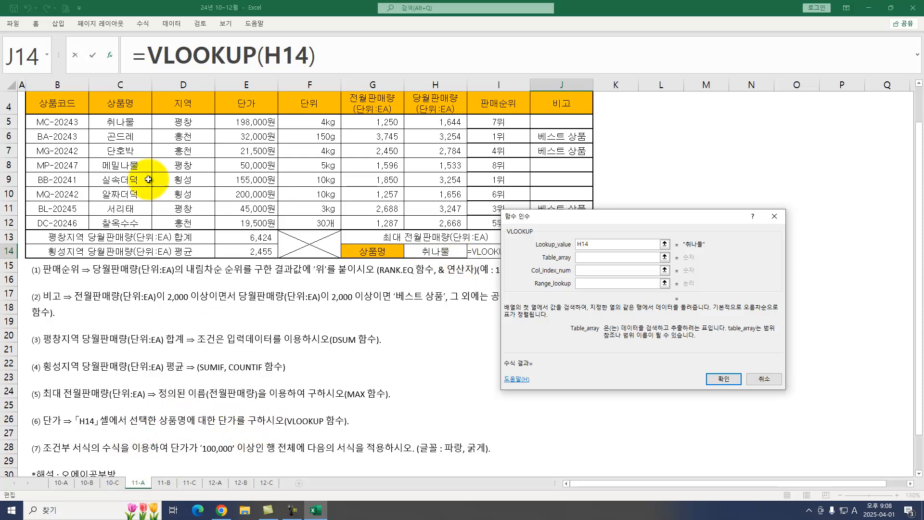
left_click_drag(119, 128, 257, 223)
left_click(590, 271)
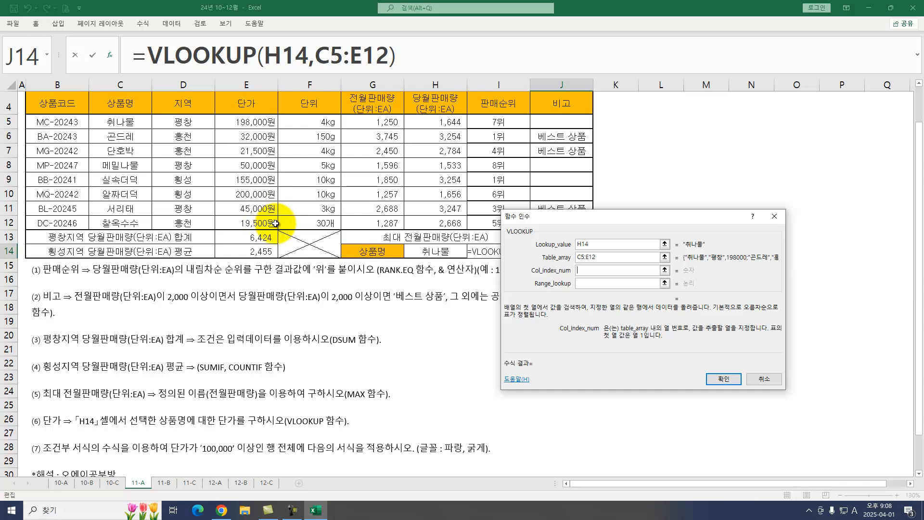
type("3")
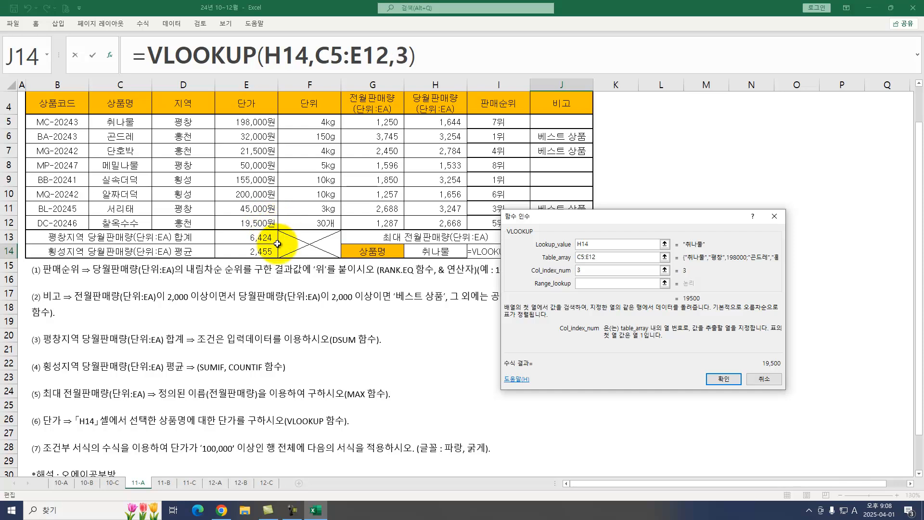
key("Tab")
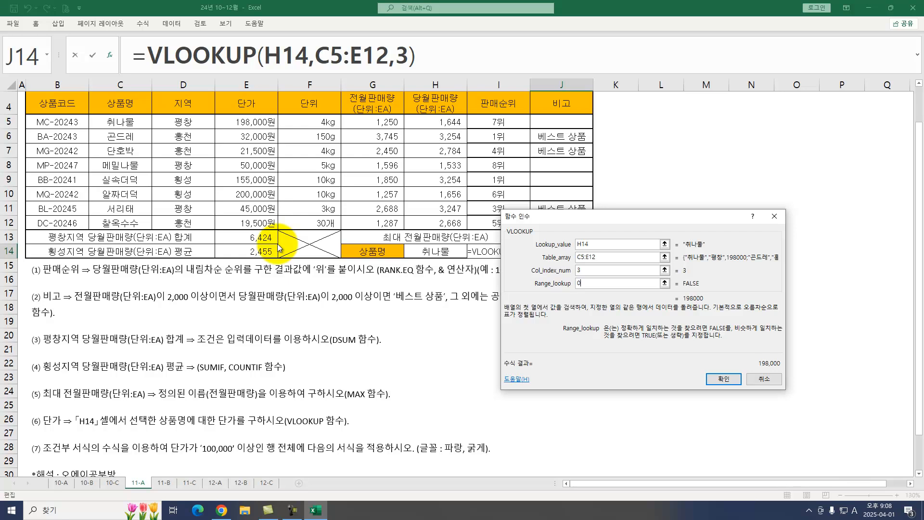
type("0")
key("Return")
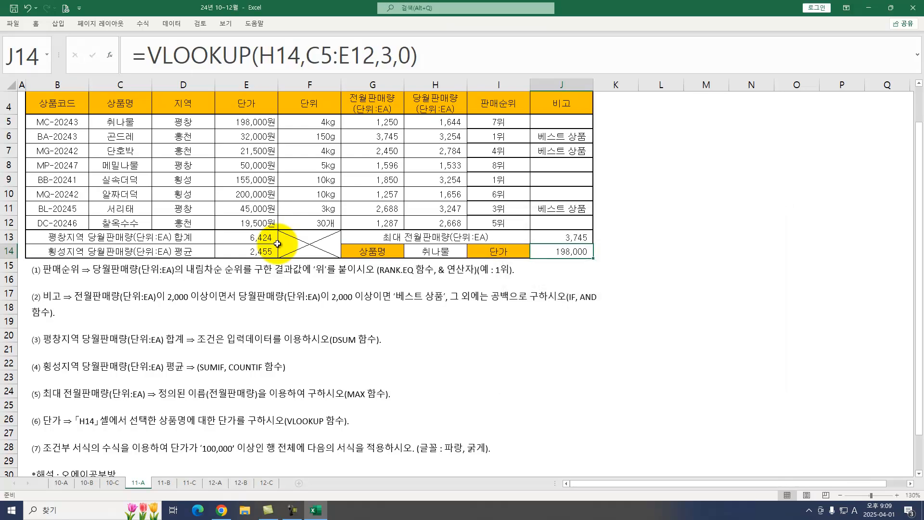
Start a new formula-based conditional formatting rule for the range B5:J12.
left_click_drag(46, 122, 561, 223)
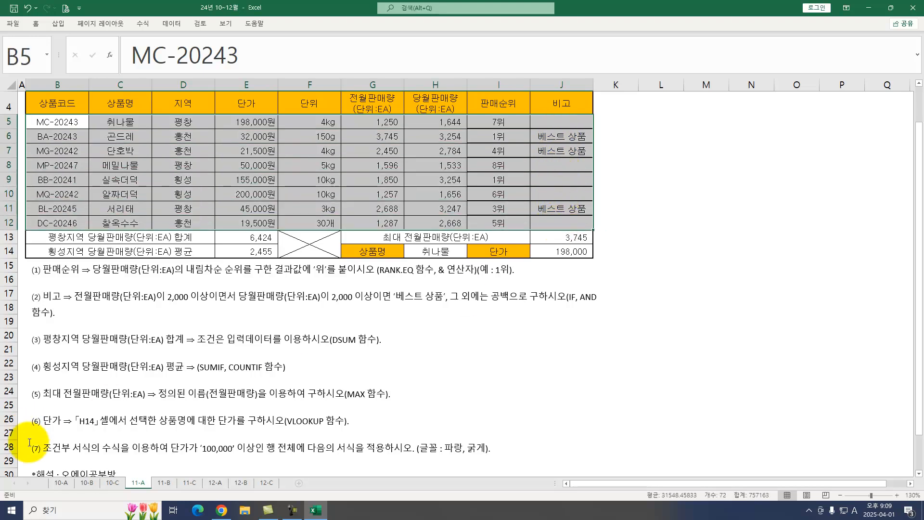
left_click(42, 26)
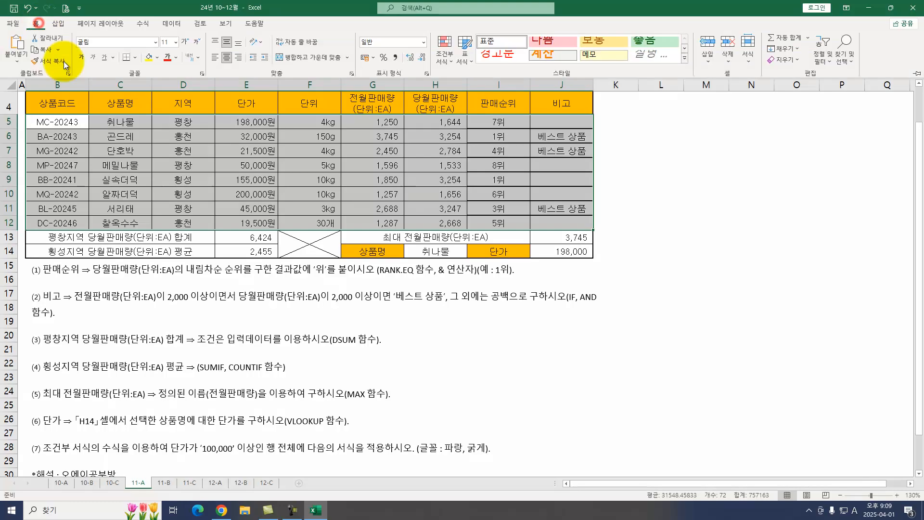
left_click(448, 52)
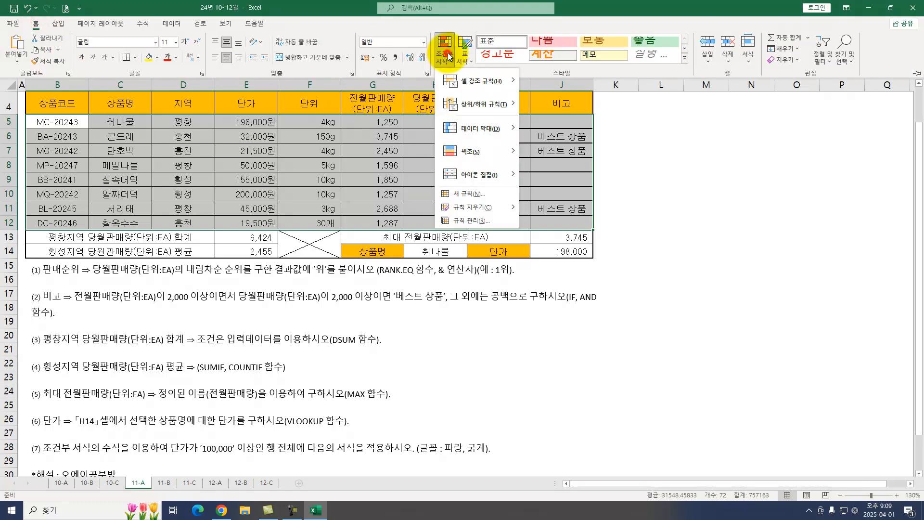
left_click(472, 194)
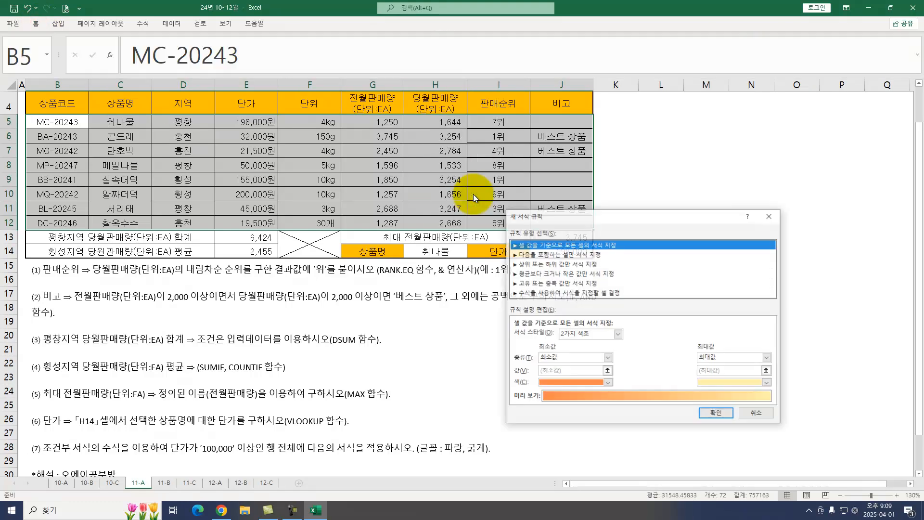
left_click(530, 294)
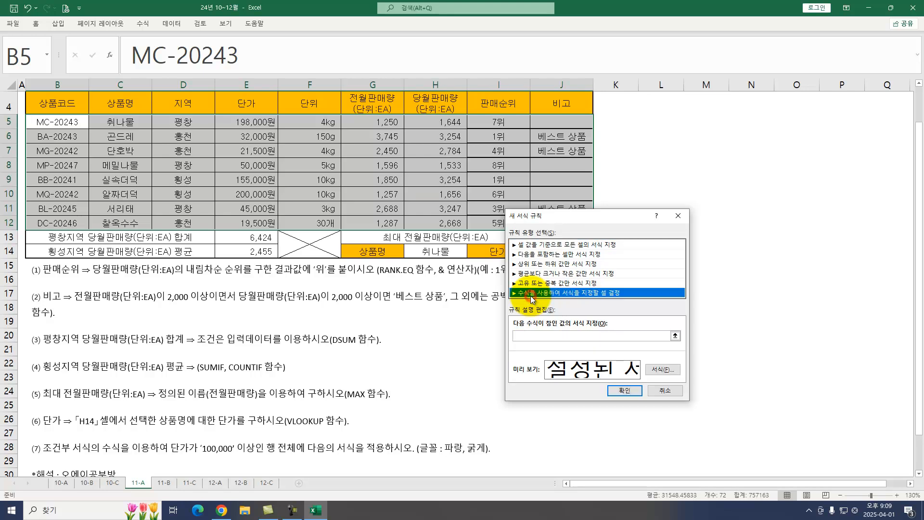
left_click(529, 336)
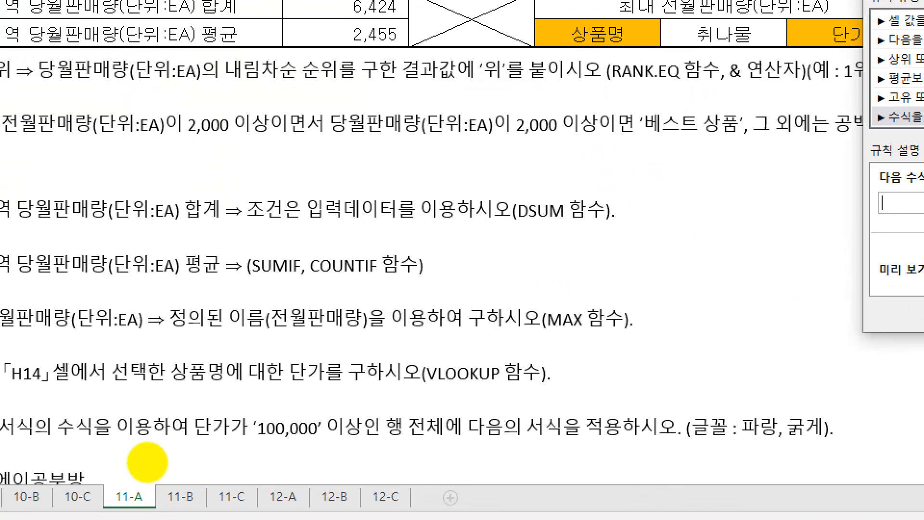
left_click_drag(183, 459, 165, 462)
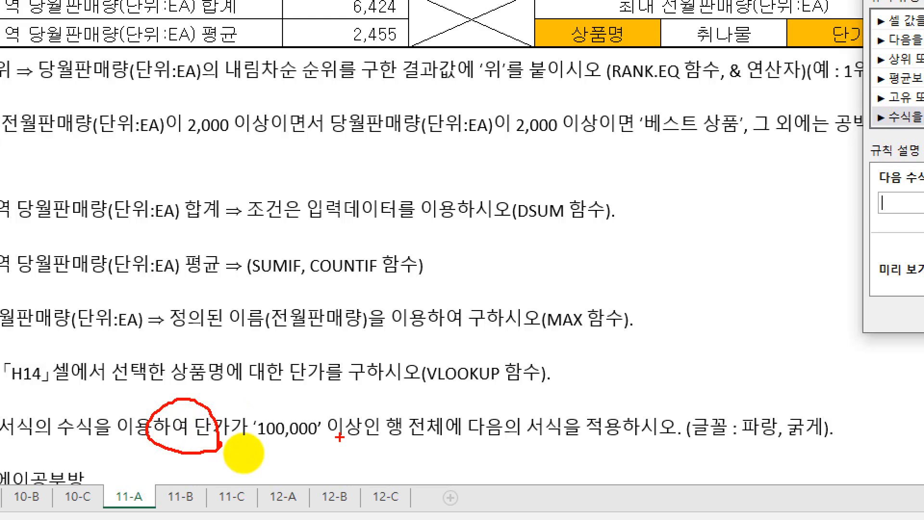
left_click_drag(340, 438, 388, 441)
mouse_move(219, 399)
left_mouse_down()
mouse_move(232, 429)
mouse_move(220, 445)
left_mouse_up()
left_click_drag(251, 405, 275, 405)
left_click_drag(250, 413, 284, 413)
mouse_move(334, 437)
left_mouse_down()
mouse_move(252, 448)
mouse_move(333, 442)
left_mouse_up()
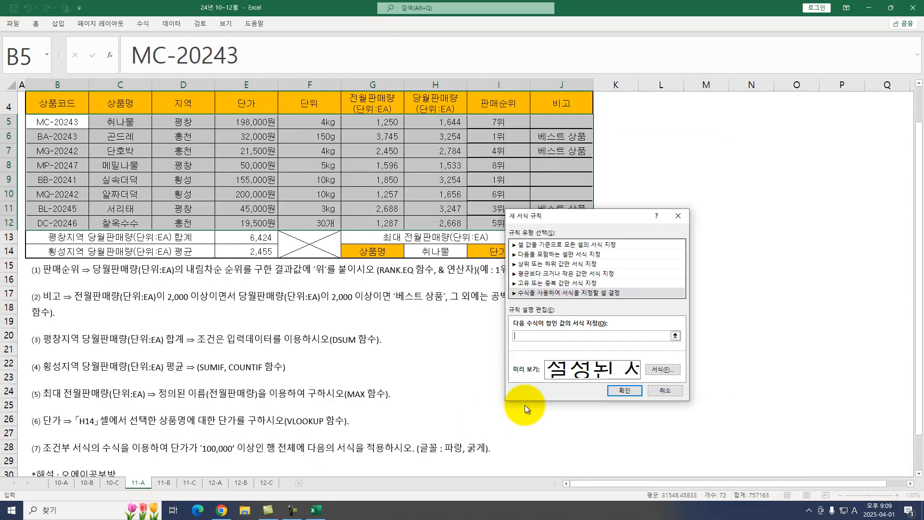
Give the rule the formula =$F5>=100000 with a bold, blue font and apply it.
left_click(318, 123)
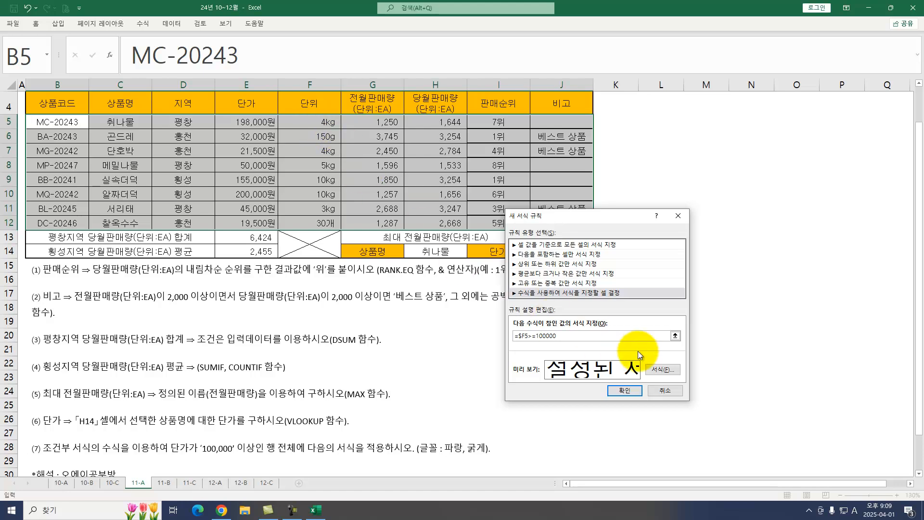
left_click(663, 370)
left_click(668, 232)
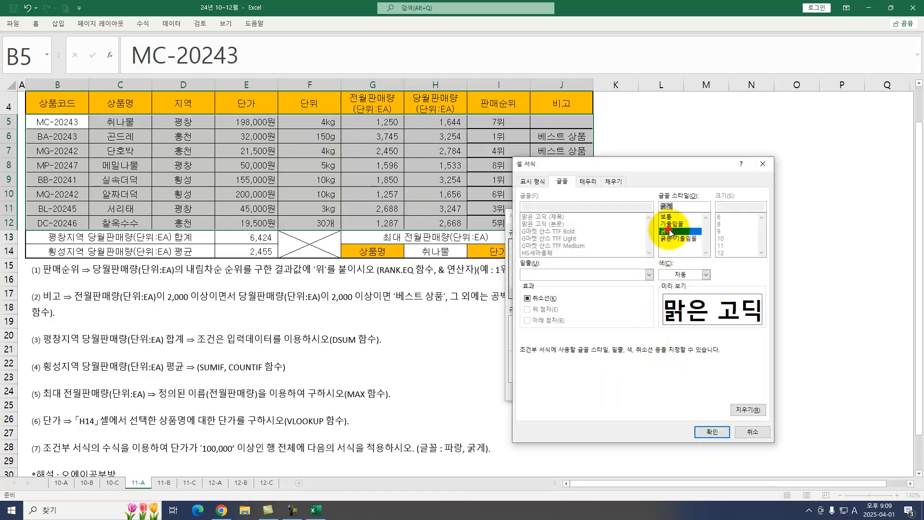
left_click(708, 274)
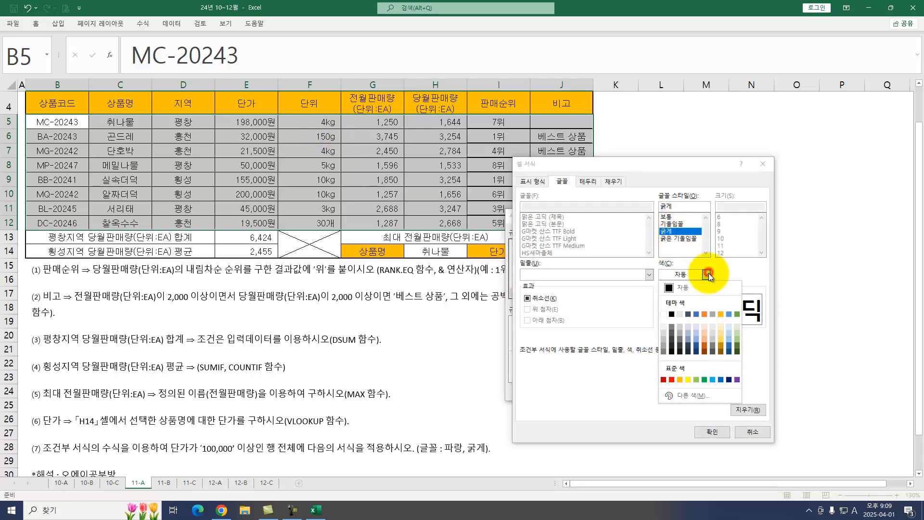
left_click(721, 380)
left_click(713, 432)
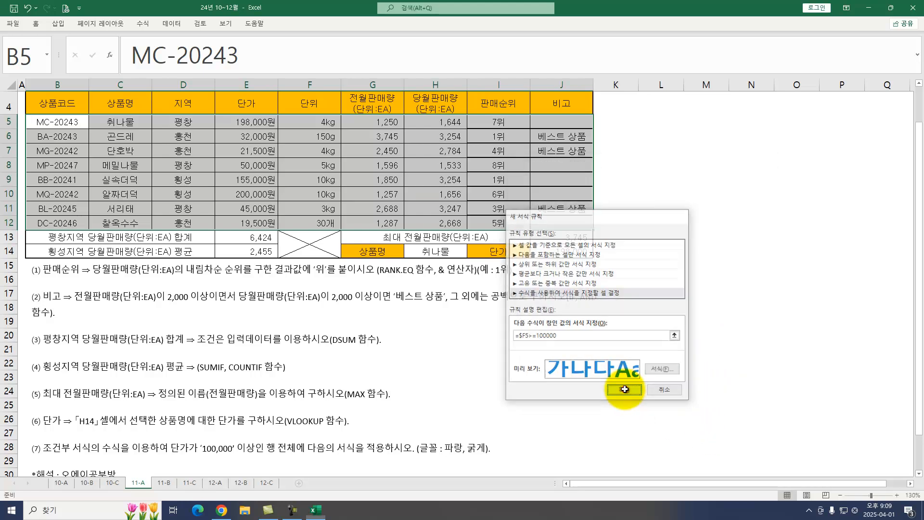
left_click(626, 395)
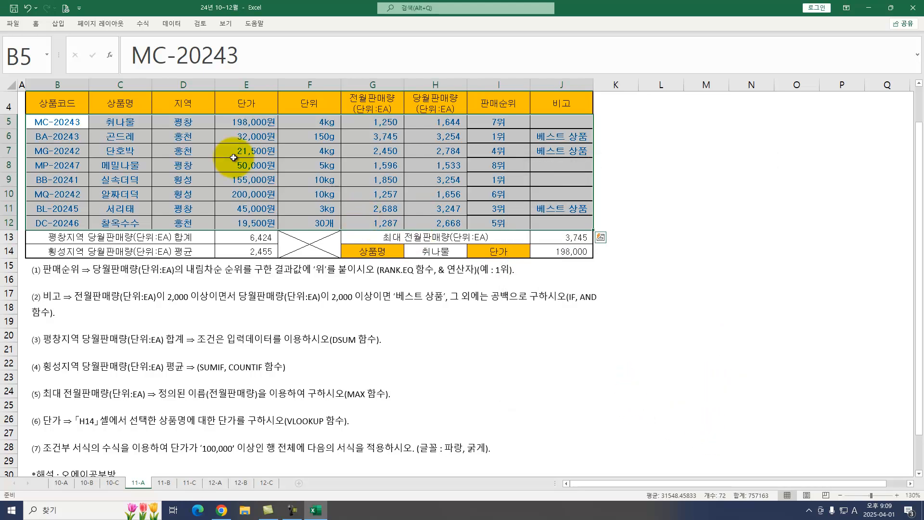
Edit the existing conditional formatting rule for the table so its formula reads =$E5>=100000, and apply it.
left_click(42, 21)
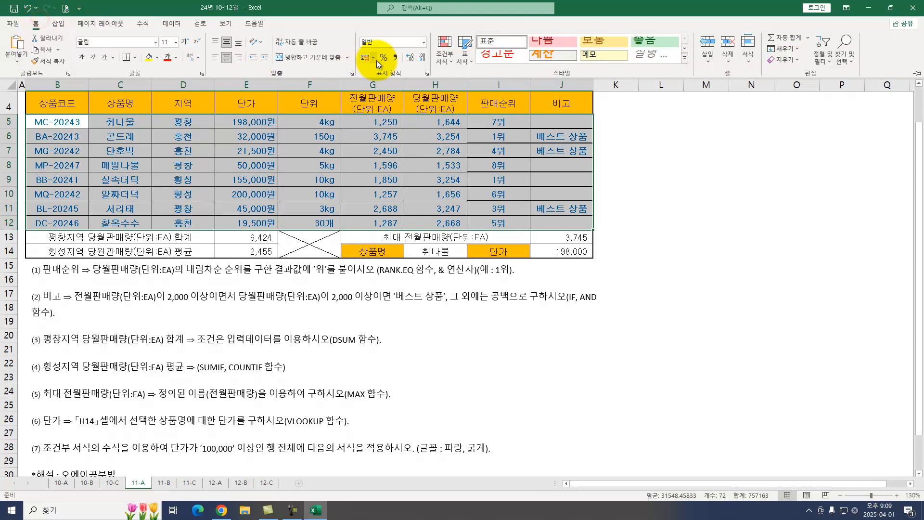
left_click(450, 60)
left_click(472, 220)
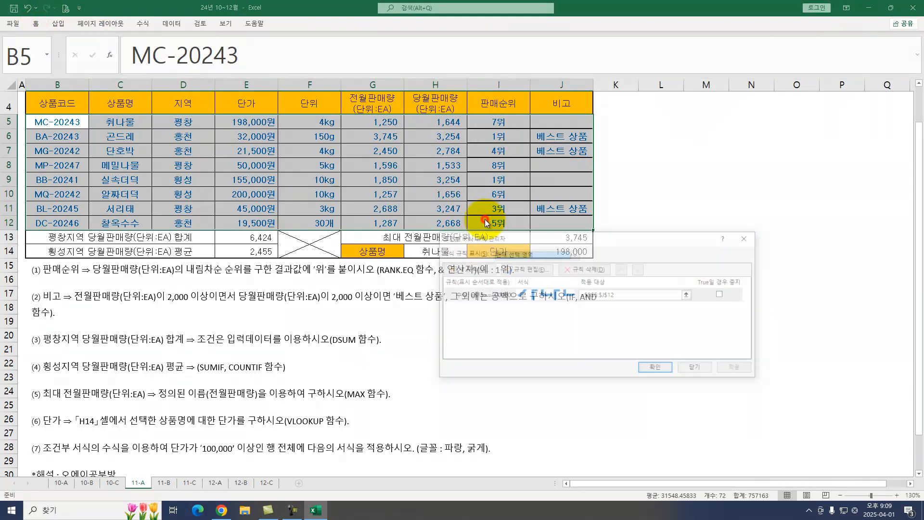
double_click(493, 292)
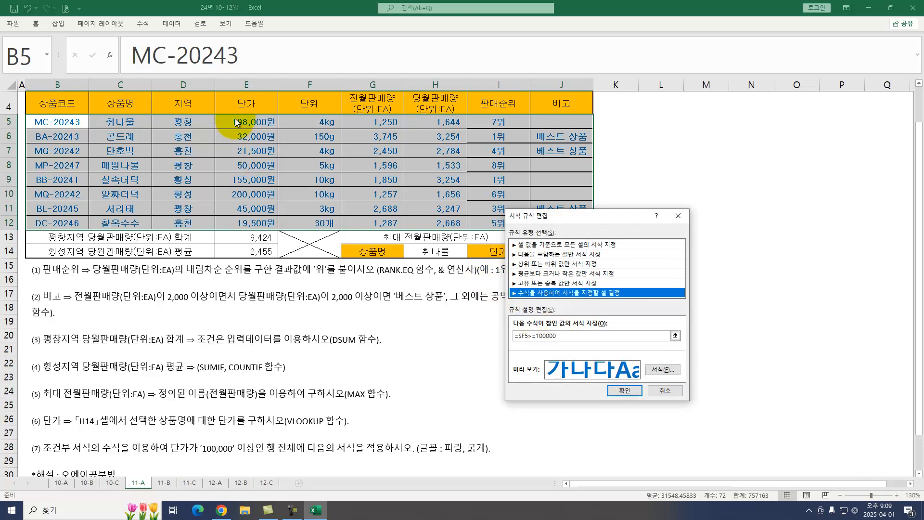
left_click(523, 336)
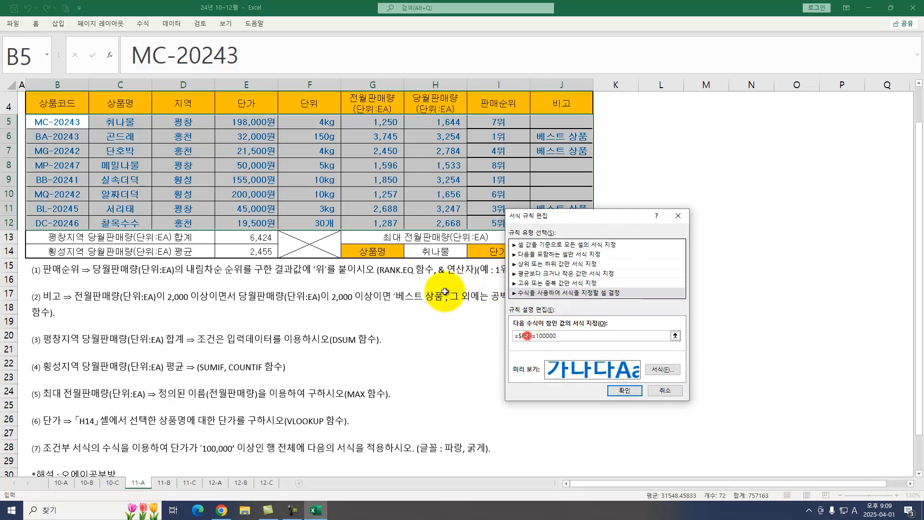
left_click(523, 336)
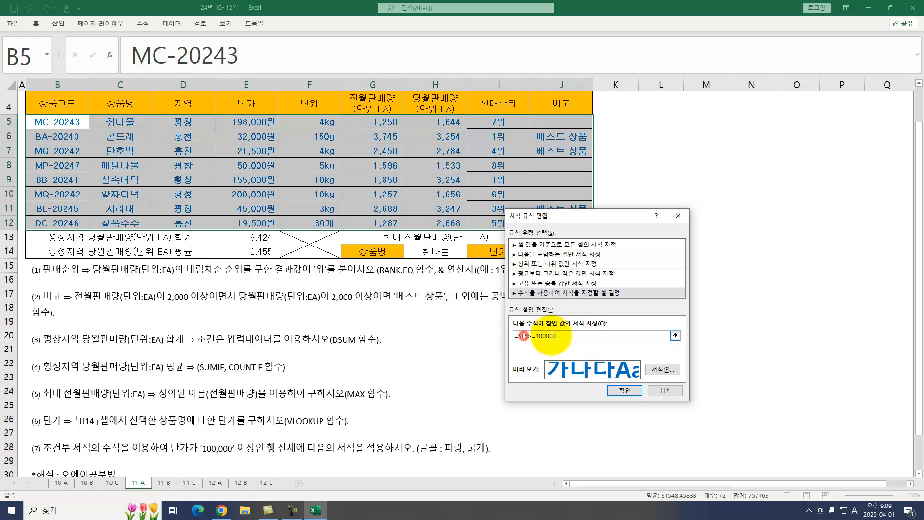
key("Delete")
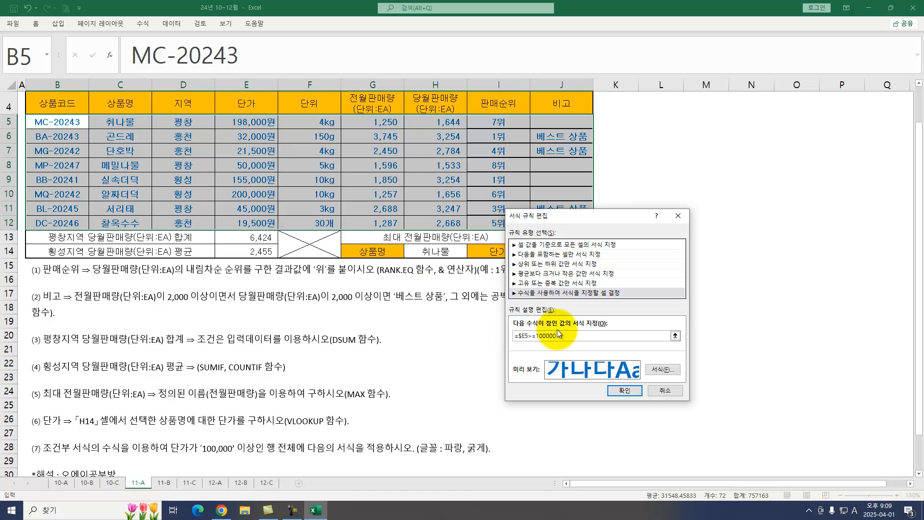
left_click(628, 389)
left_click(657, 367)
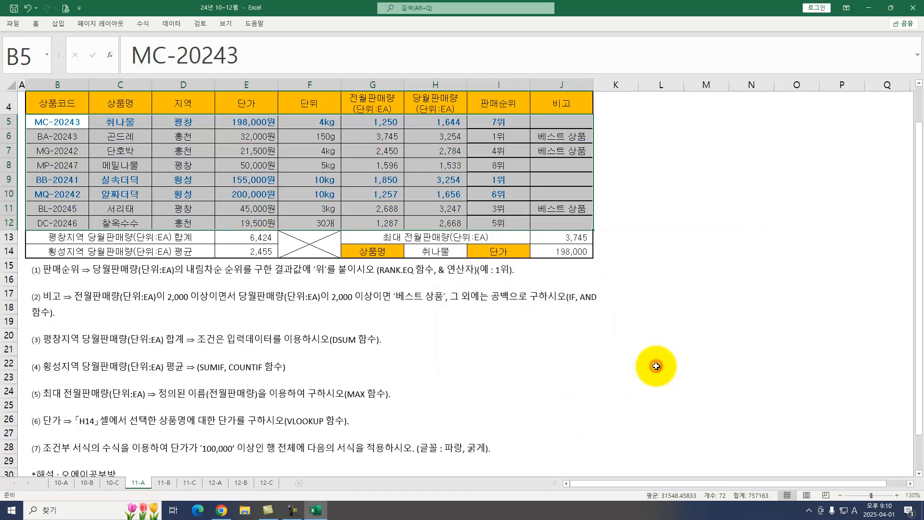
left_click(231, 180)
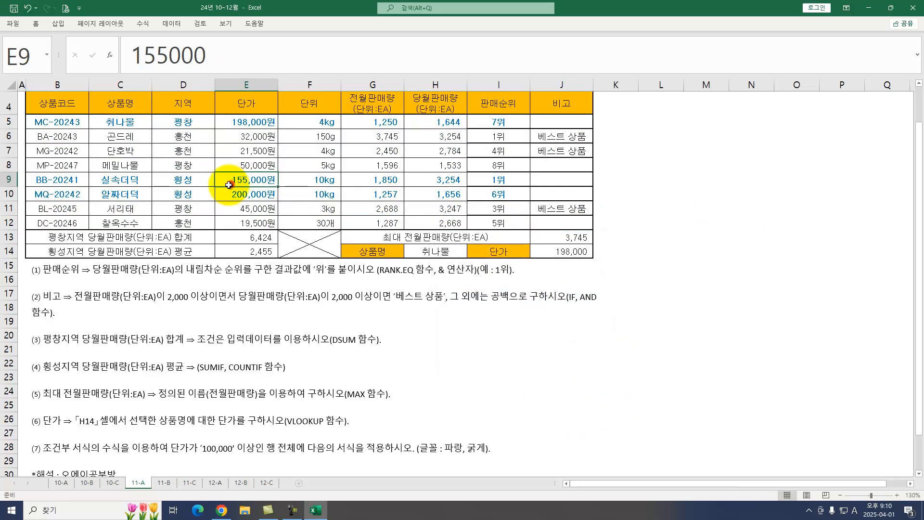
Switch to sheet 11-B and start a RANK.EQ function in cell I5 of the 증감액 순위 column with its arguments form open.
left_click(161, 483)
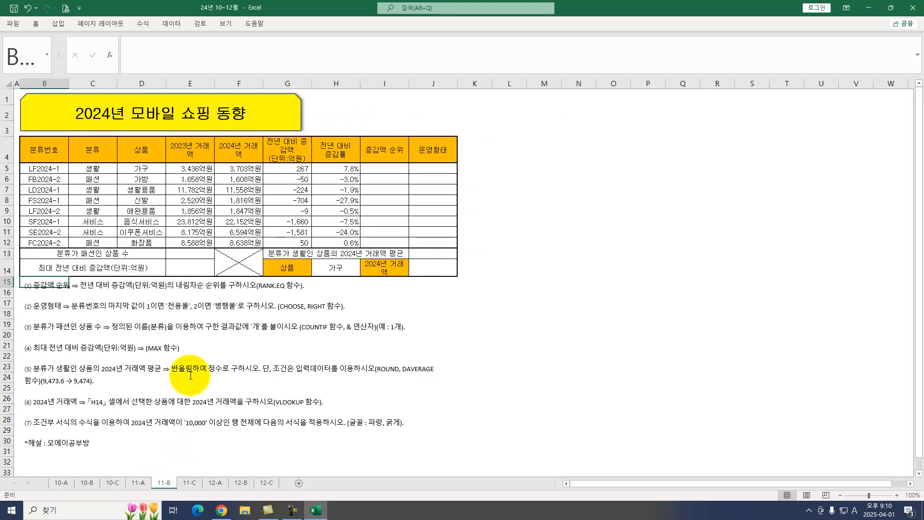
scroll(197, 336, "up", 3, "ctrl")
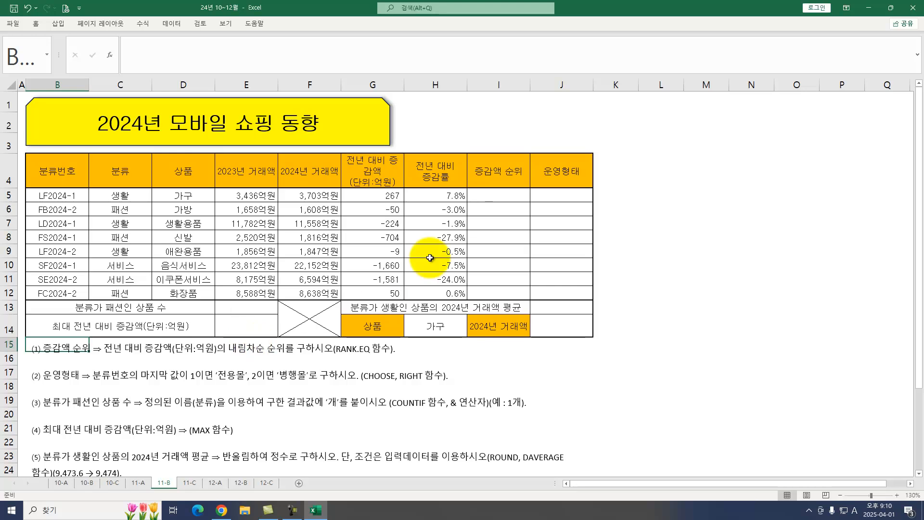
left_click(493, 198)
type("=RAN")
key("Down")
key("Down")
key("Down")
key("Down")
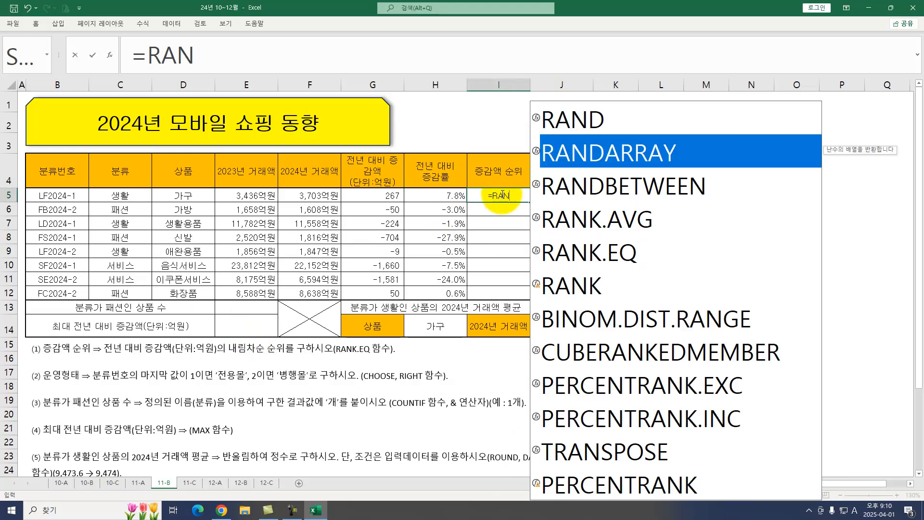
key("Tab")
key("ctrl+a")
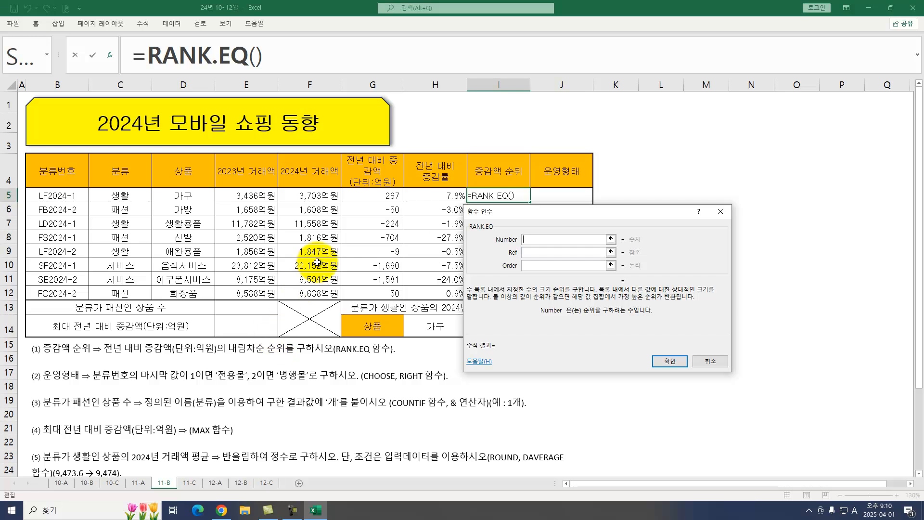
Rank G5 within $G$5:$G$12 in descending order and fill the formula down through I12.
left_click(372, 196)
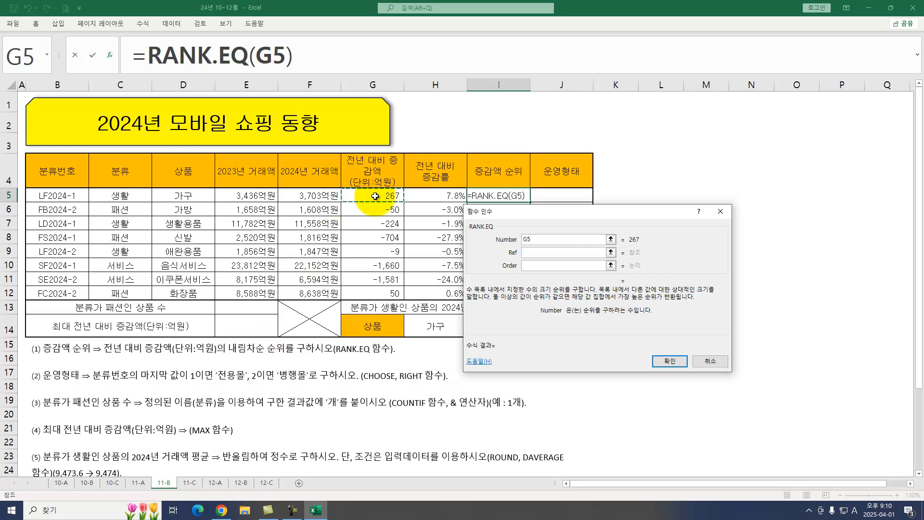
key("Tab")
left_click_drag(375, 196, 380, 292)
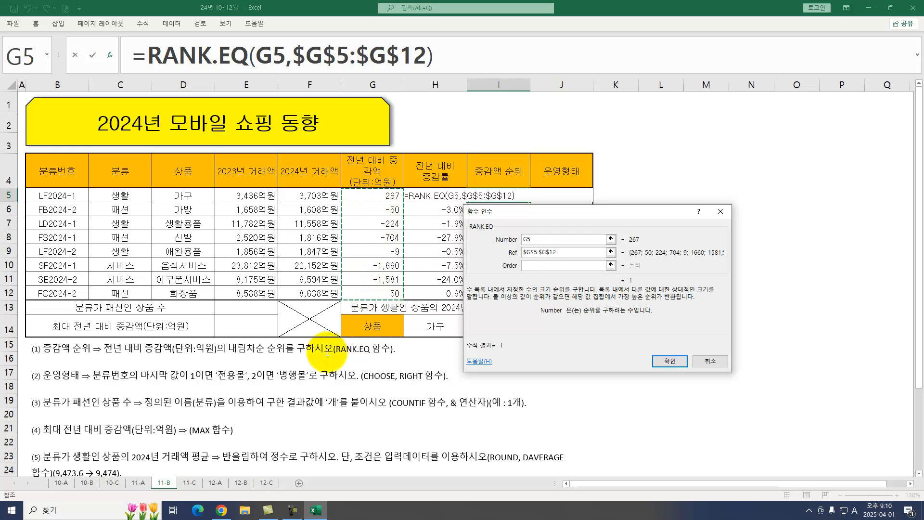
left_click(673, 363)
left_click_drag(530, 202, 533, 296)
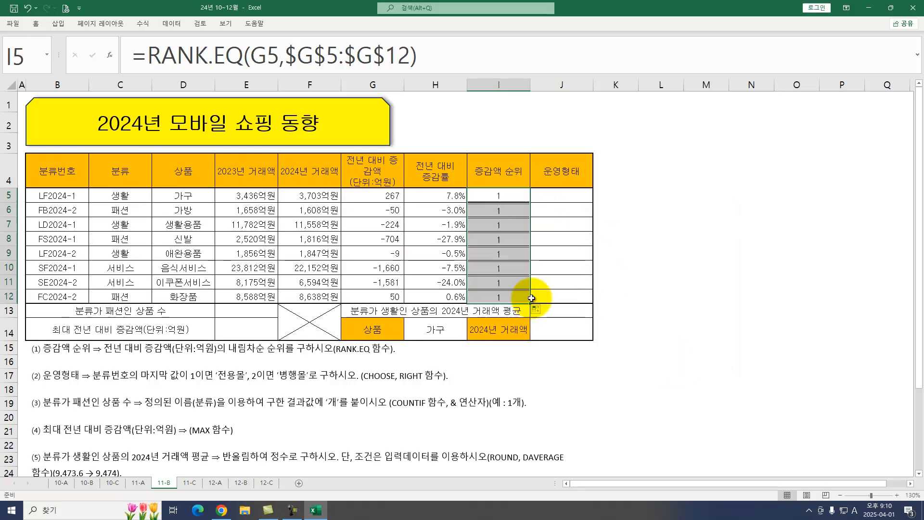
Start a CHOOSE function in cell J5 of the 운영형태 column with RIGHT(B5) as the index number.
left_click(559, 203)
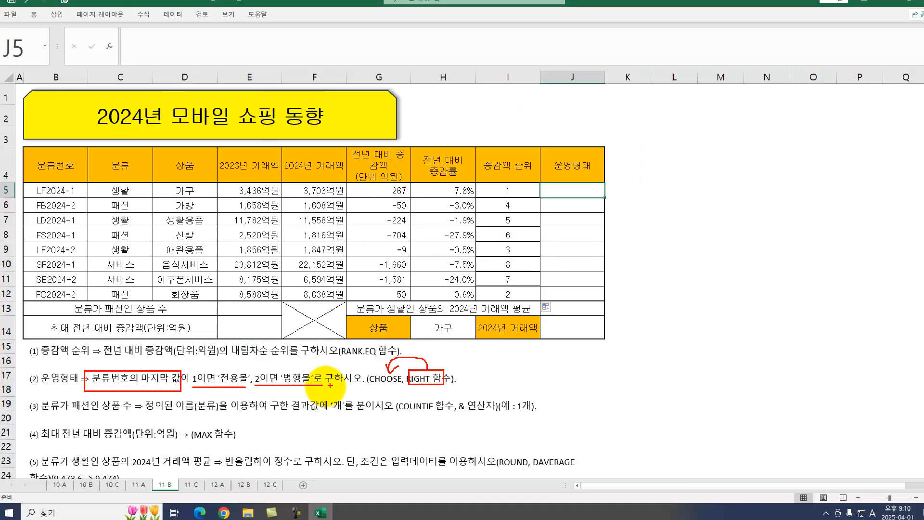
type("CHOOSE(")
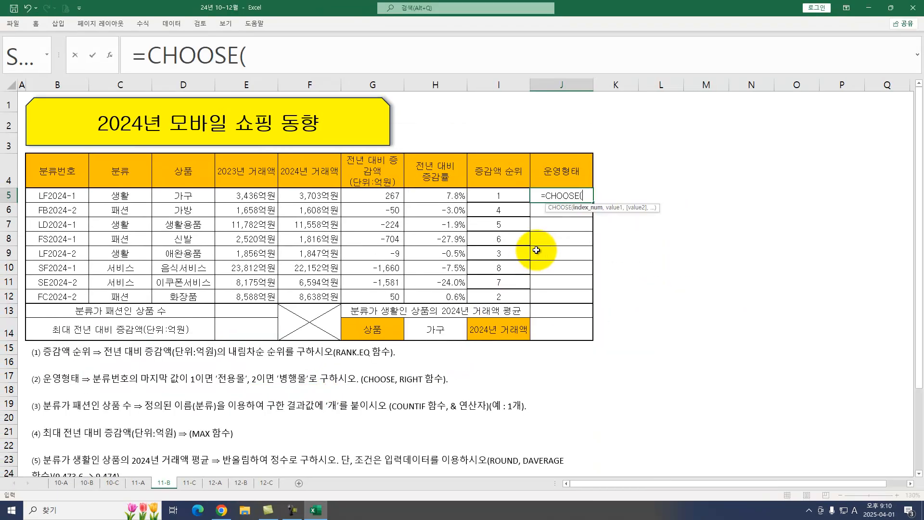
key("ctrl+a")
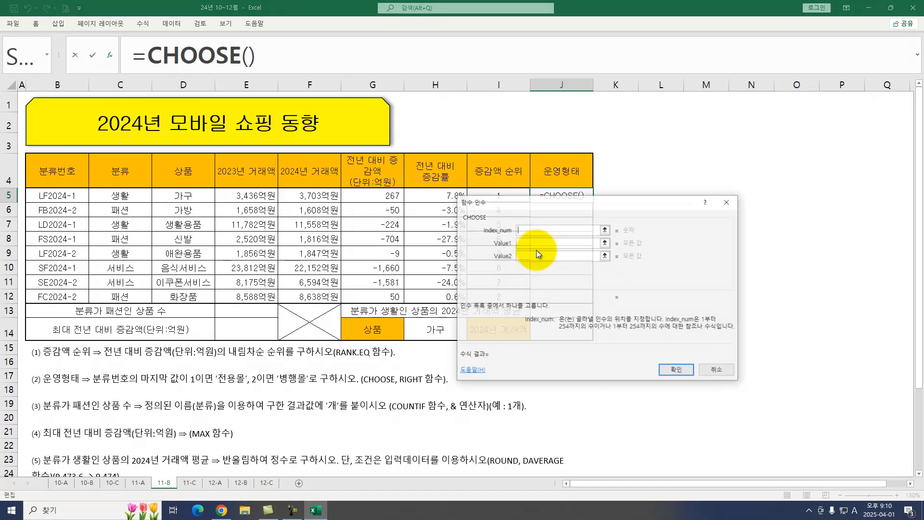
type("RIGHT(")
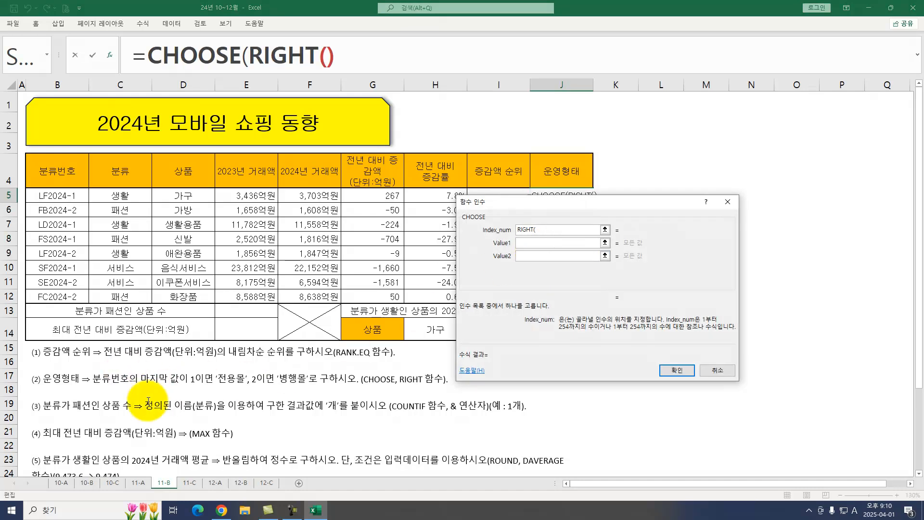
left_click(69, 196)
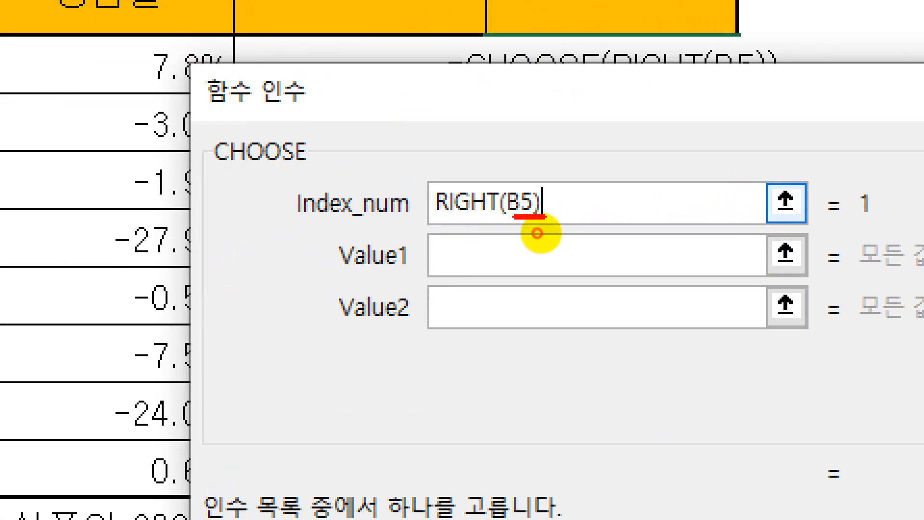
Set the CHOOSE function's first value to 전용몰 and its second value to 병행몰.
left_click(520, 237)
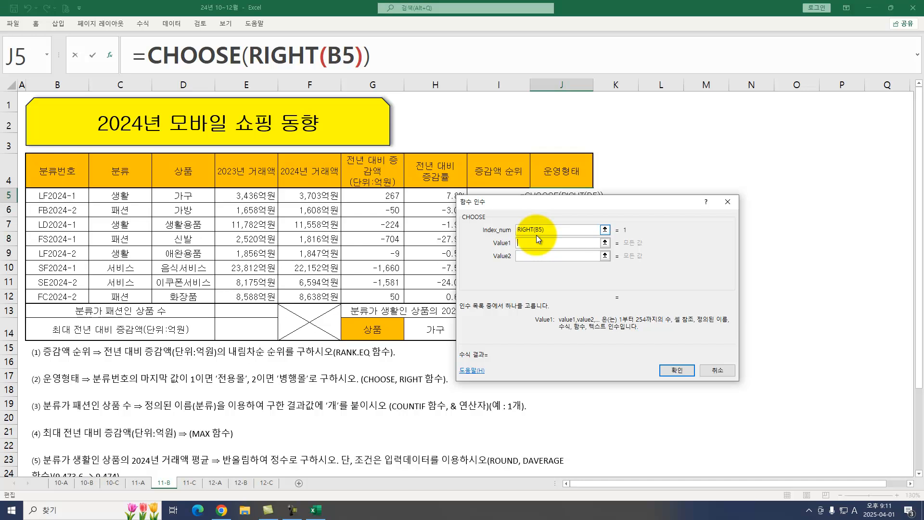
type("전용몰")
key("Tab")
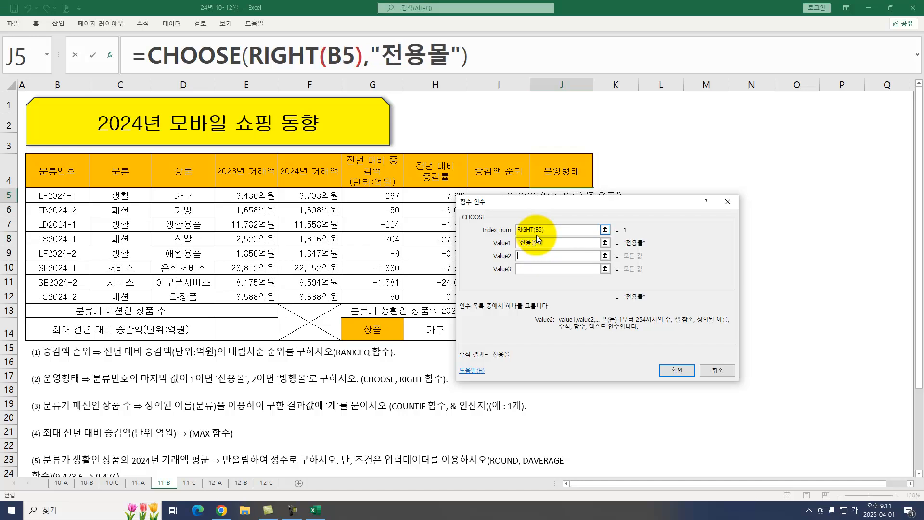
type("벼행모")
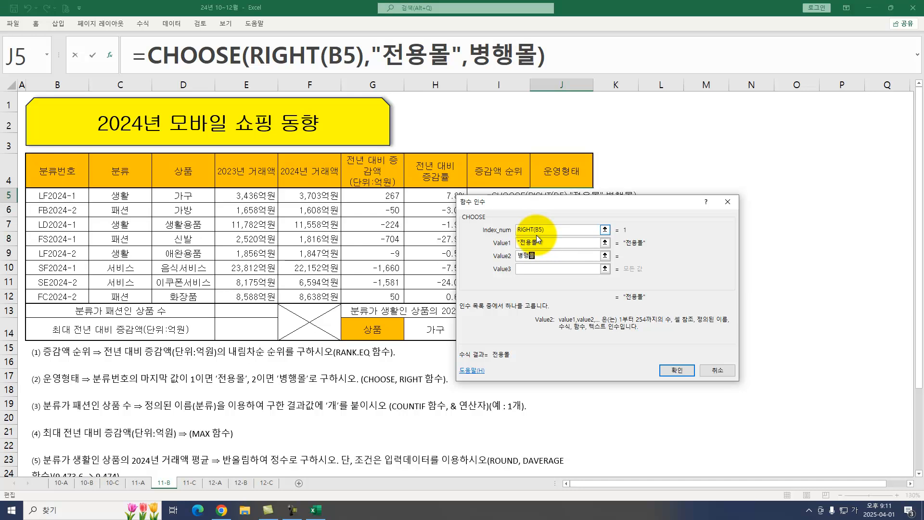
Complete J5's formula as =CHOOSE(RIGHT(B5),"전용몰","병행몰") and fill it down through J12 without changing its references.
key("Return")
left_click_drag(593, 204, 592, 300)
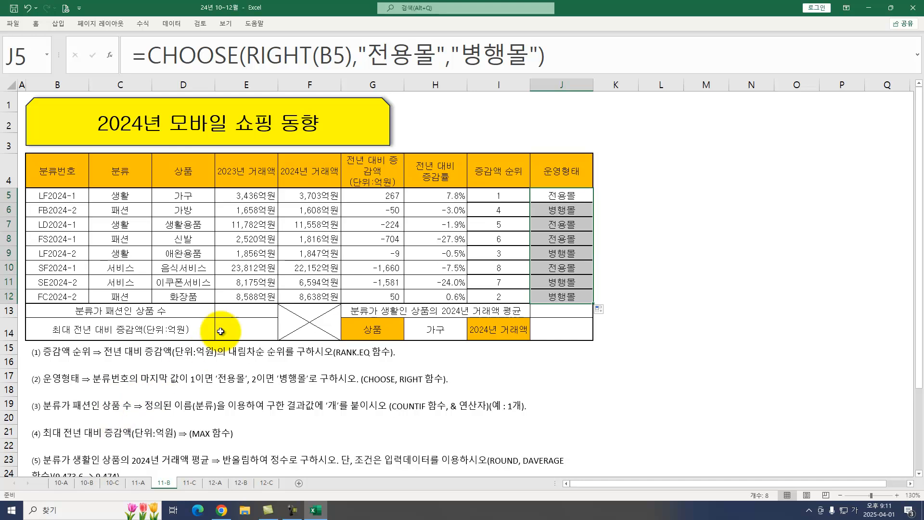
Enter a COUNTIF formula in E13 that counts "패션" in the named range 분류 (C5:C12).
left_click(244, 311)
type("=채")
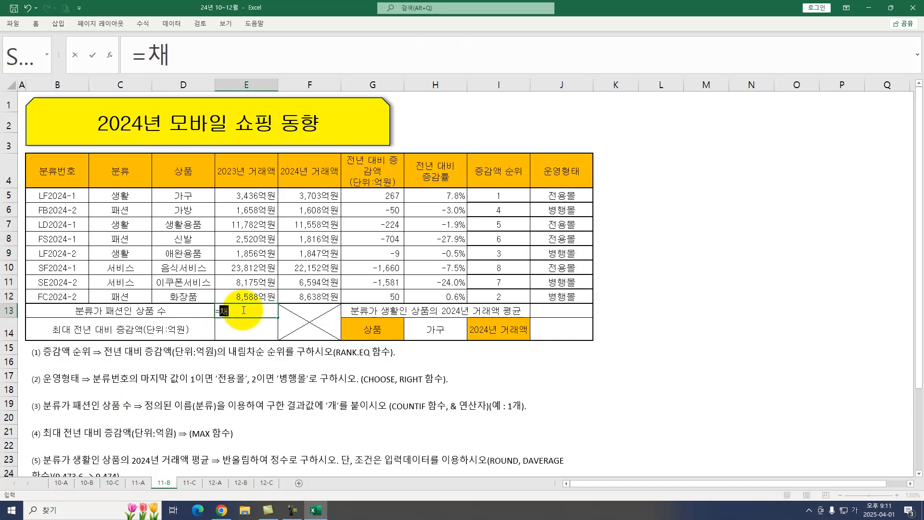
key("BackSpace")
key("BackSpace")
key("Hangul")
type("COUN")
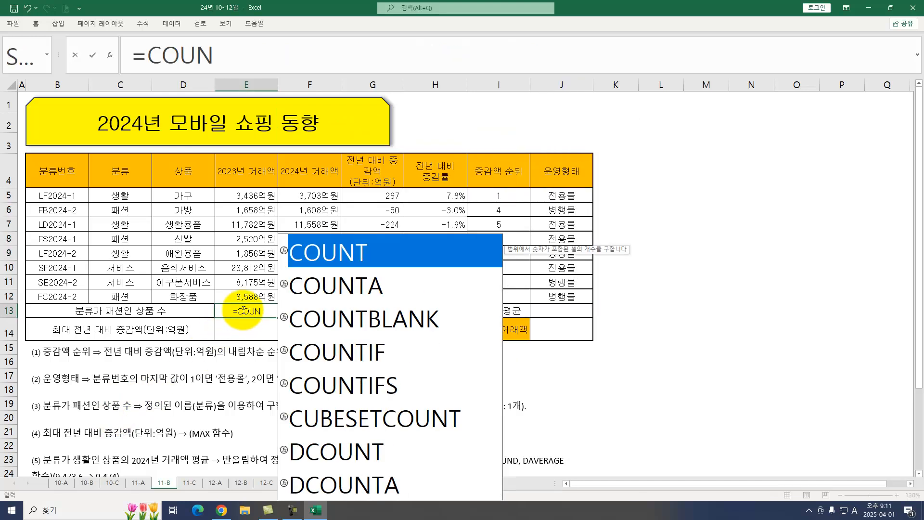
key("Down")
key("Down")
key("Down")
key("Tab")
key("ctrl+a")
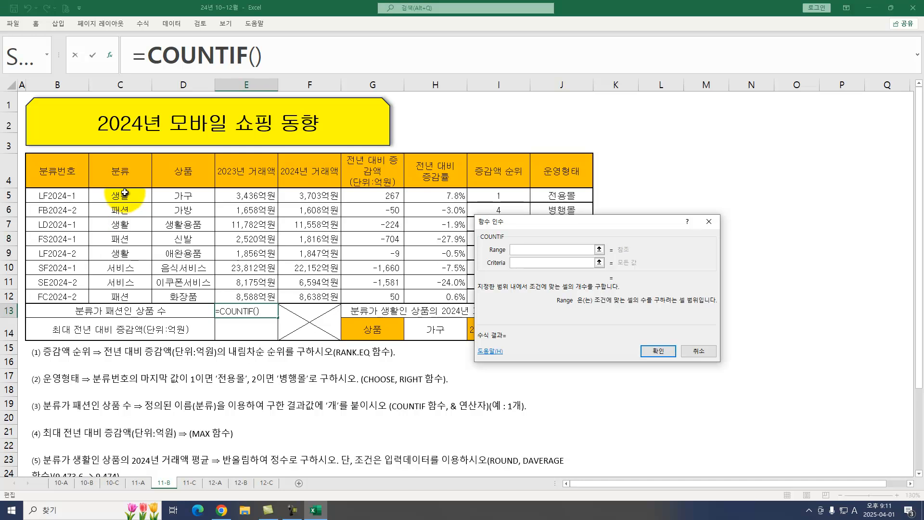
left_click_drag(125, 193, 121, 296)
key("Tab")
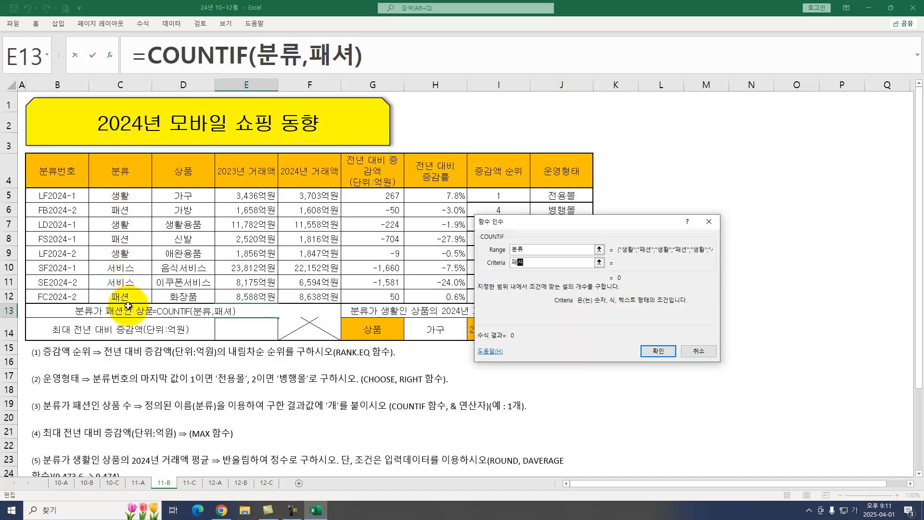
key("Return")
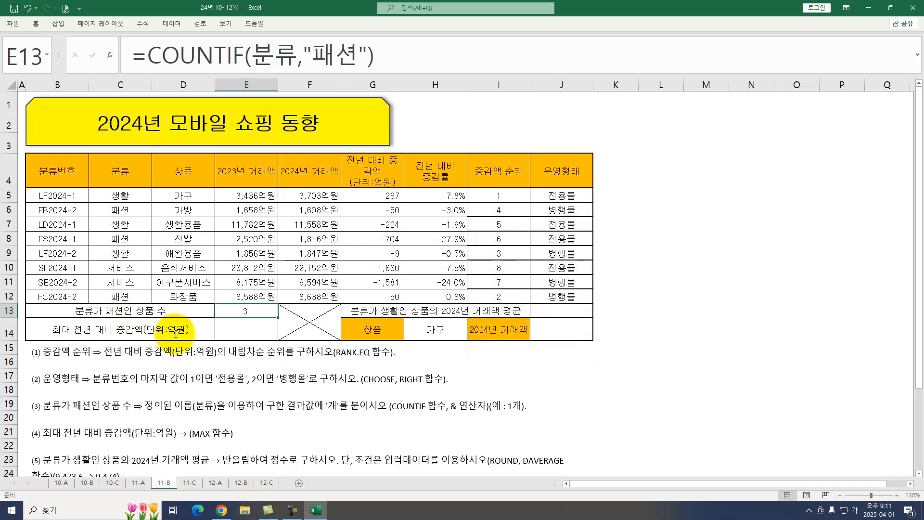
Append &"개" to the COUNTIF formula in E13.
left_click(404, 53)
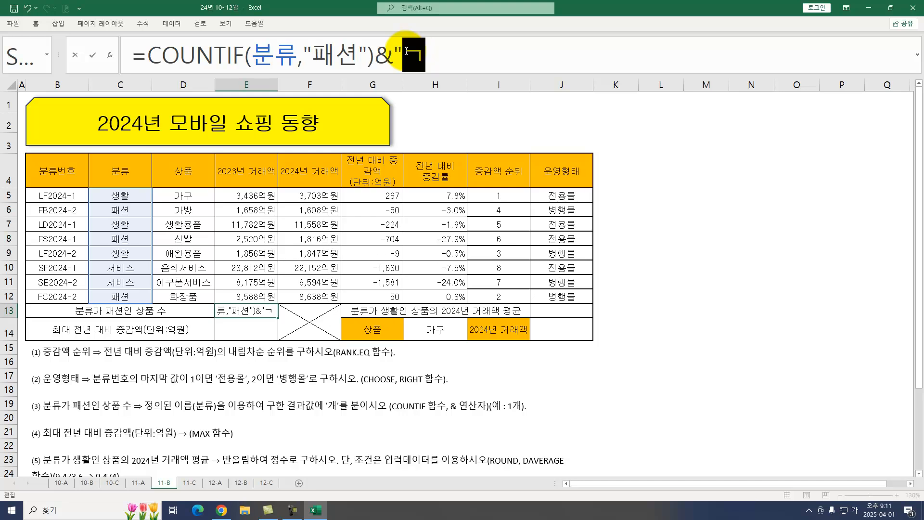
key("Return")
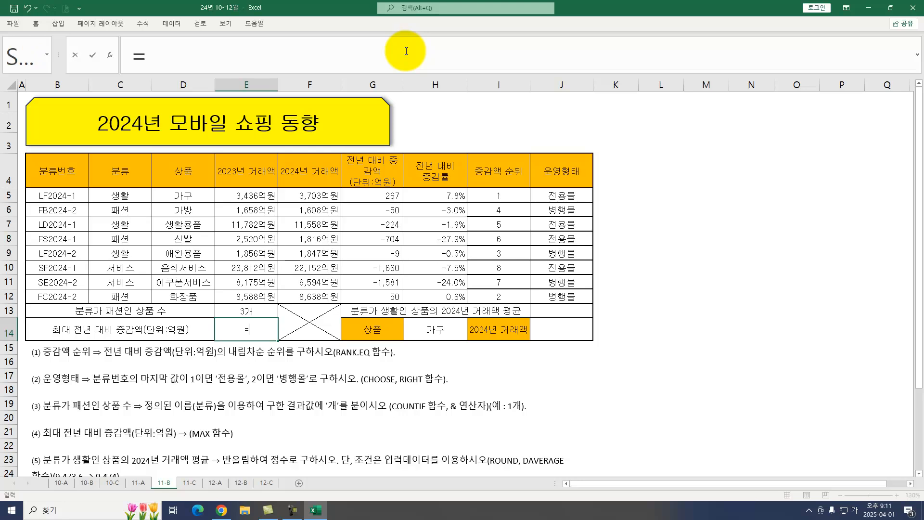
Enter a MAX formula in E14 over the year-on-year change amounts in G5:G12.
type("=MAX(")
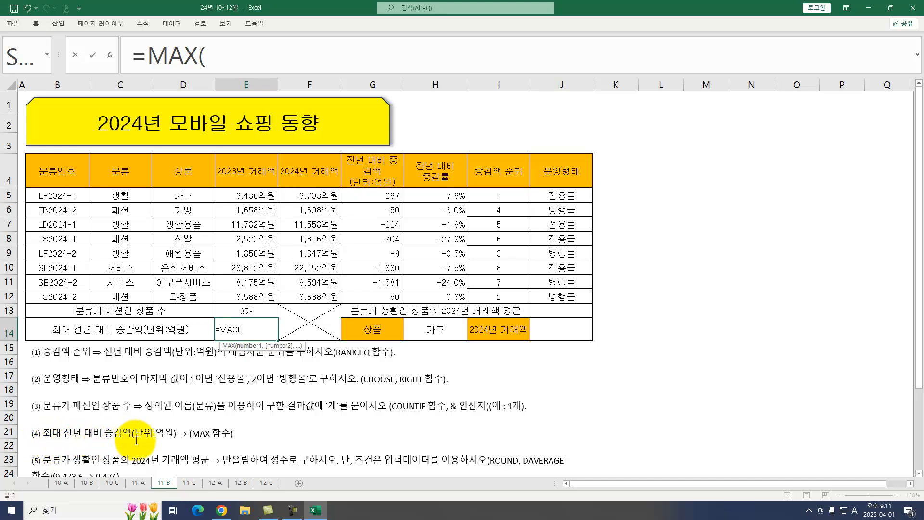
left_click_drag(441, 193, 436, 283)
left_click_drag(359, 194, 372, 300)
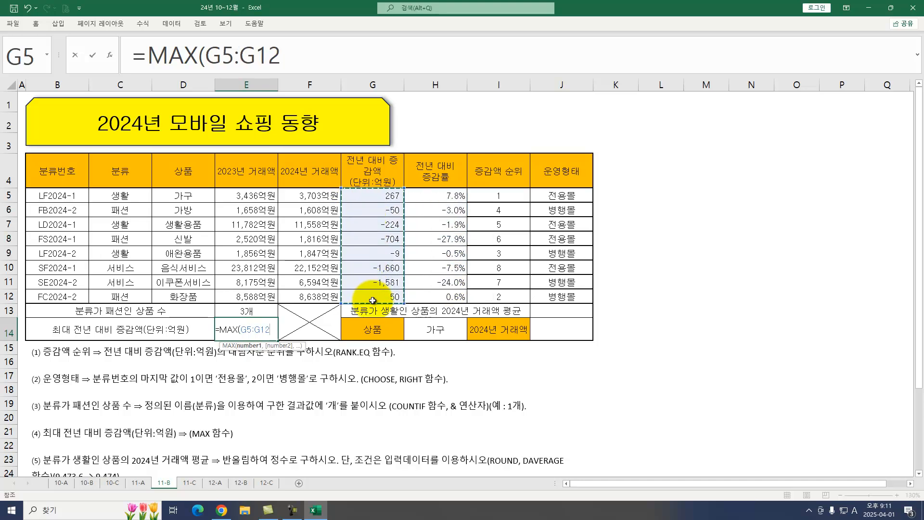
key("Return")
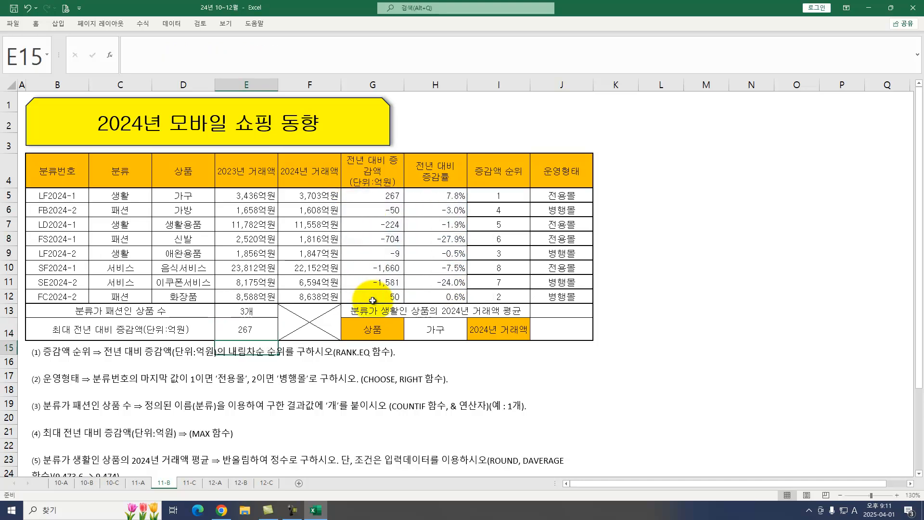
Enter a DAVERAGE formula in J13 with database B4:H12, field F4 and criteria C4:C5.
left_click(558, 311)
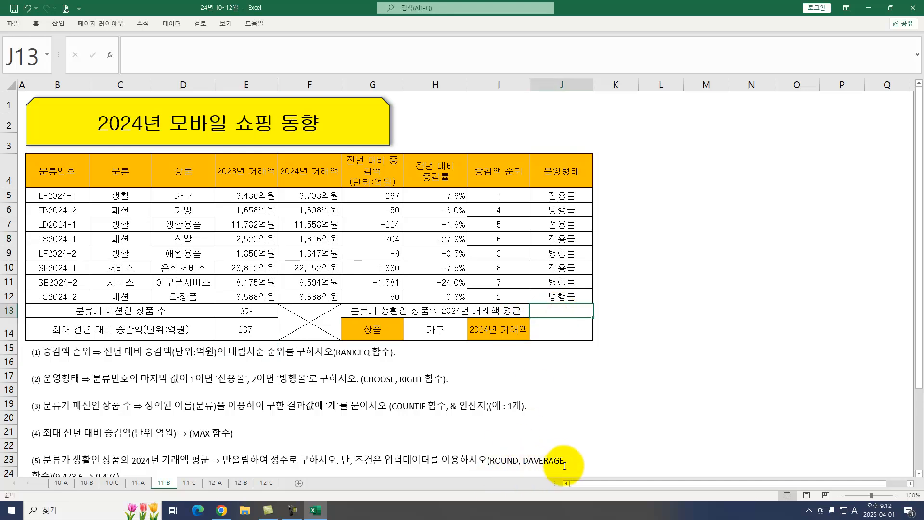
scroll(433, 400, "down", 1)
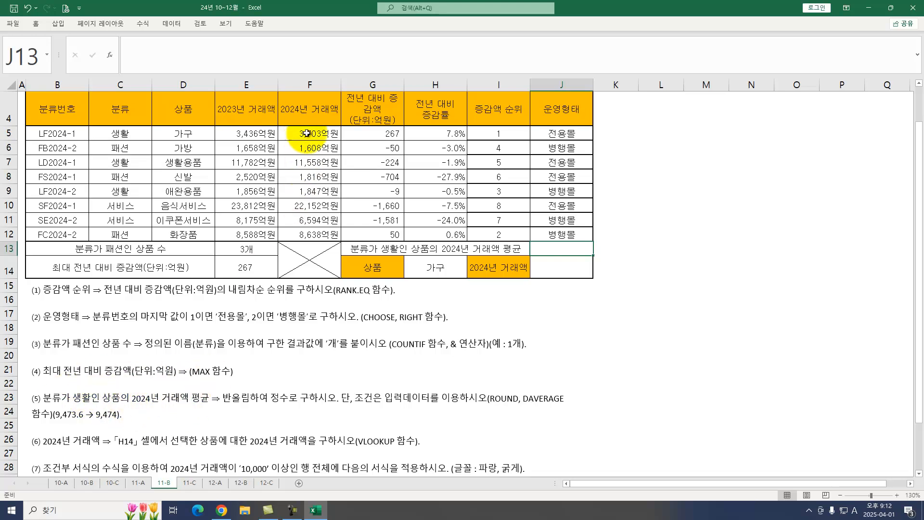
type("=DAVERAGE(")
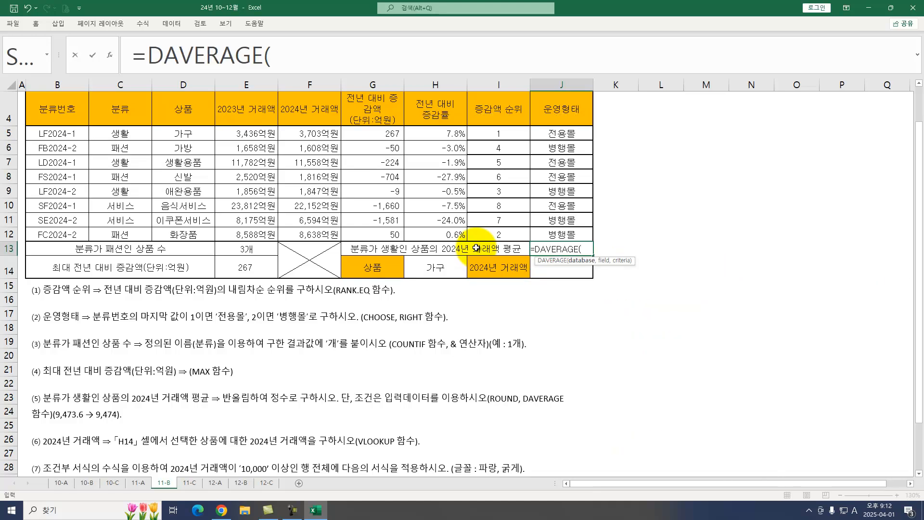
key("ctrl+a")
left_click_drag(487, 232, 484, 301)
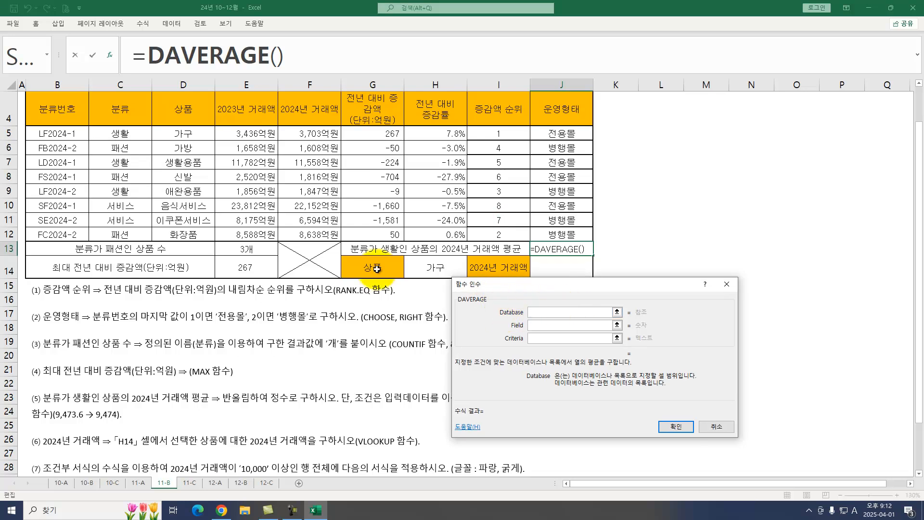
left_click_drag(50, 111, 451, 234)
left_click(530, 336)
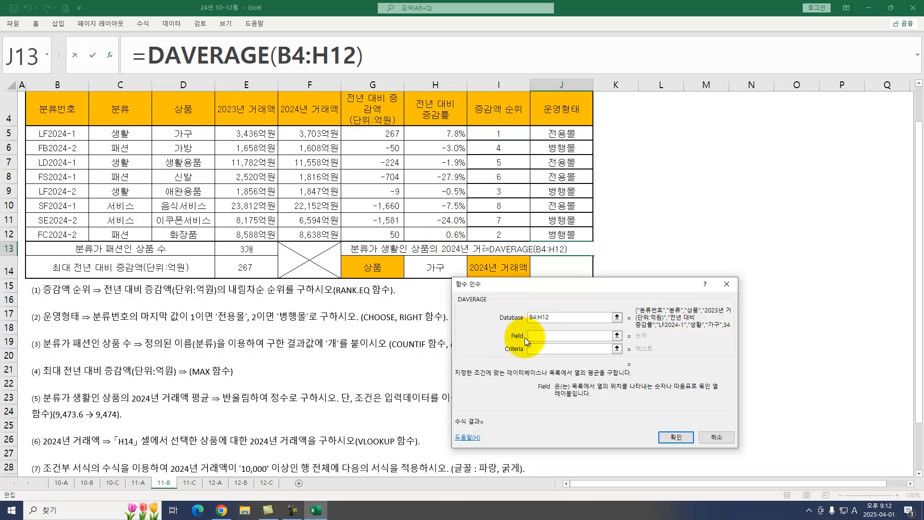
left_click(314, 109)
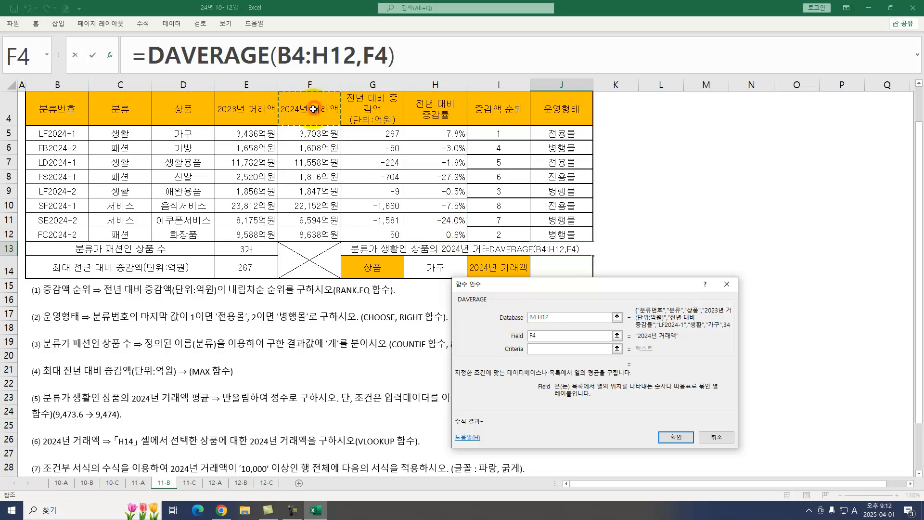
key("Tab")
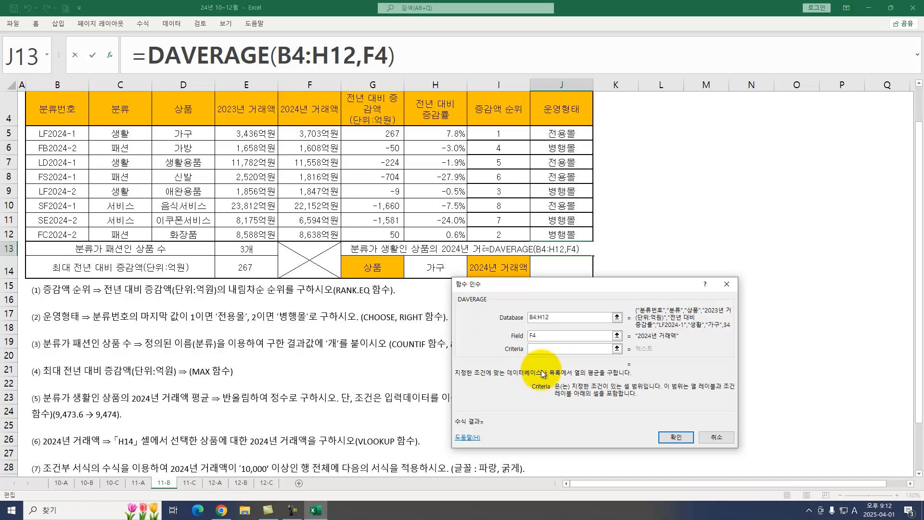
left_click(123, 121)
left_click_drag(123, 121, 120, 134)
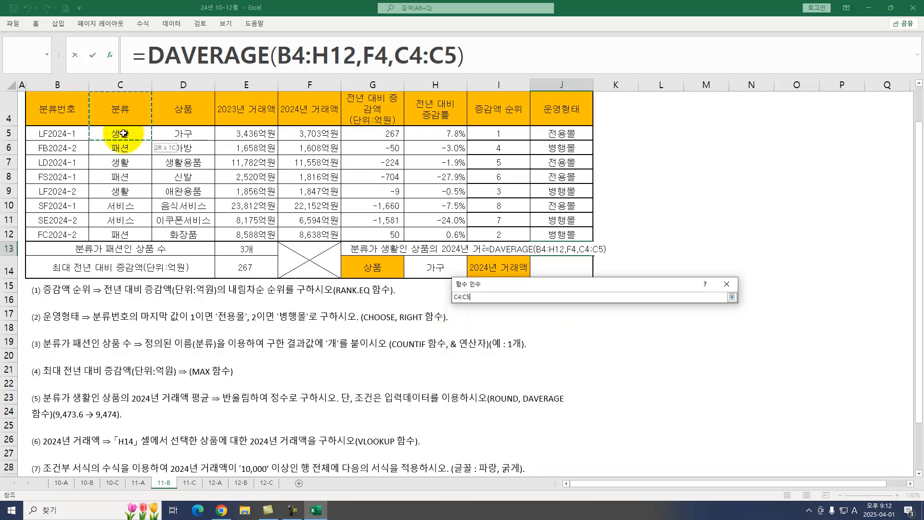
left_click(676, 437)
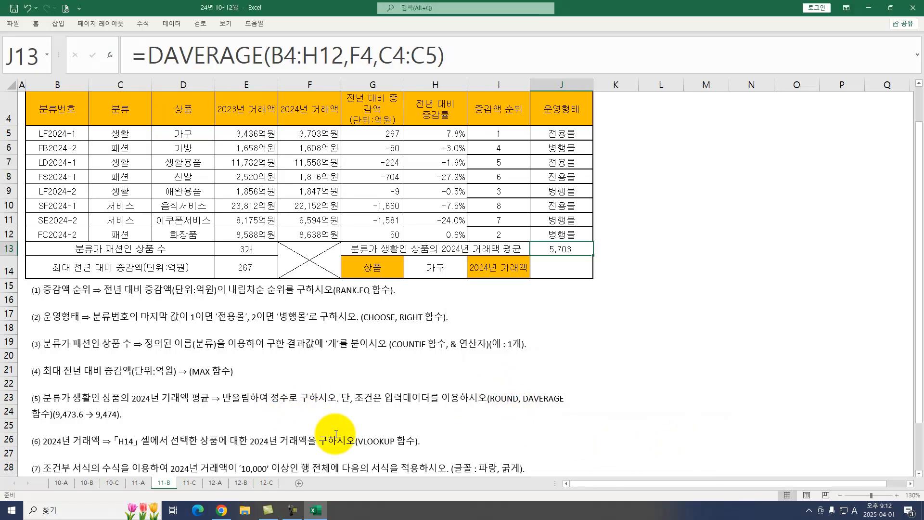
Wrap J13's DAVERAGE formula in ROUND with 0 decimal digits.
left_click_drag(147, 54, 483, 54)
right_click(483, 54)
left_click(475, 86)
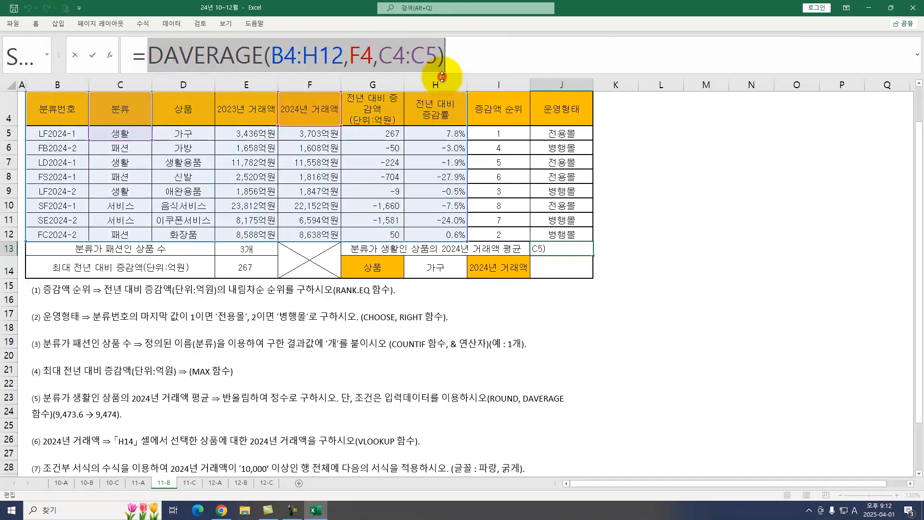
type("RO")
key("Down")
key("Tab")
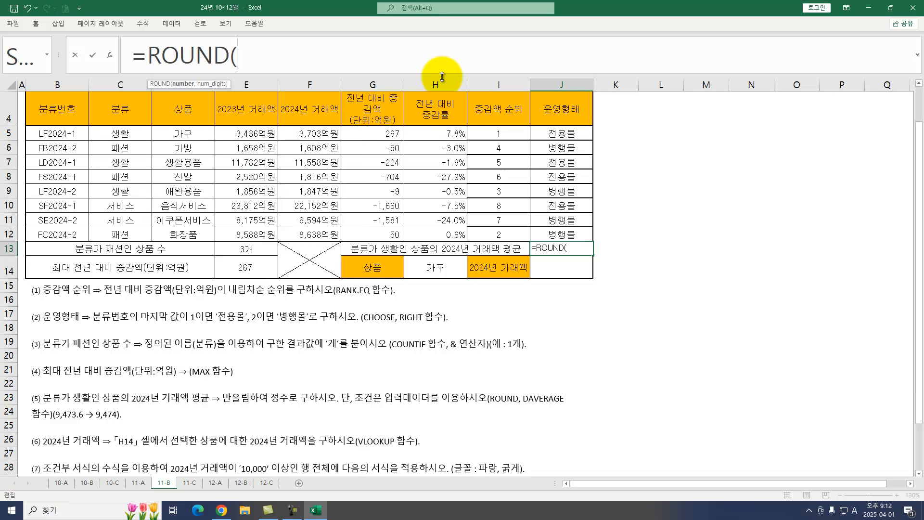
key("ctrl+a")
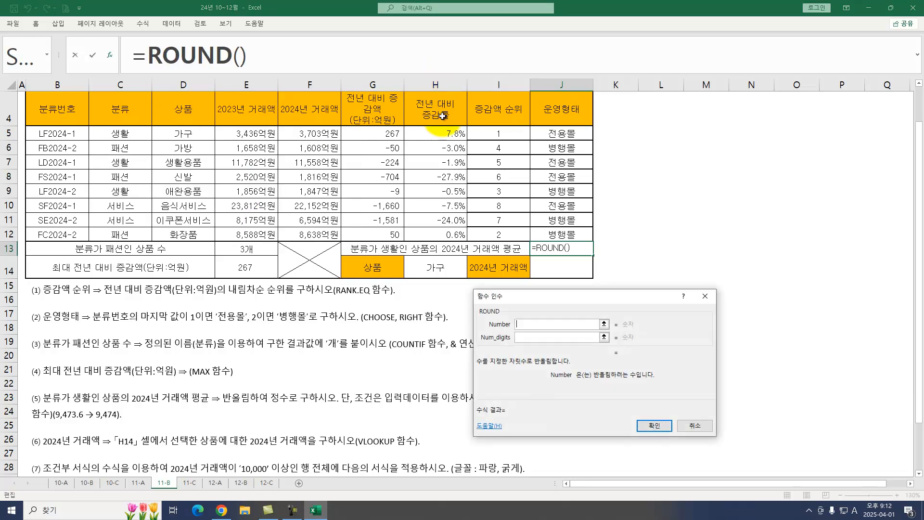
key("ctrl+v")
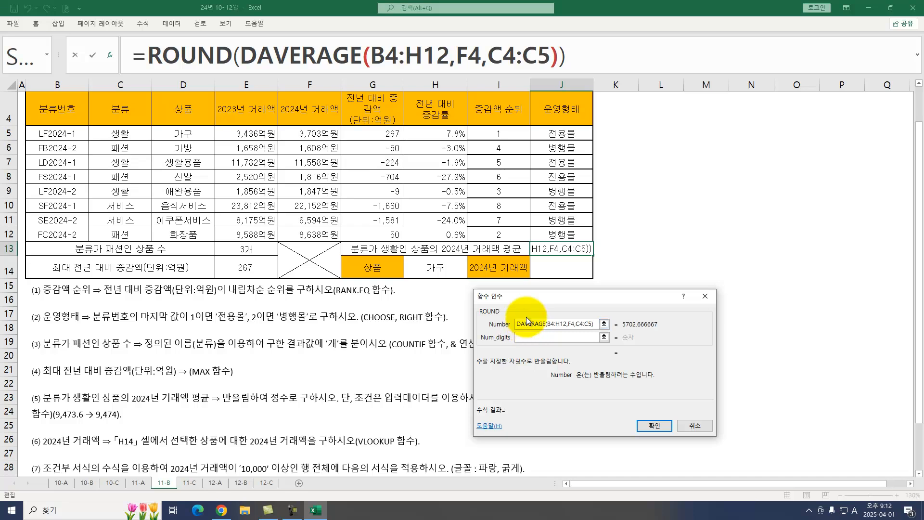
key("Tab")
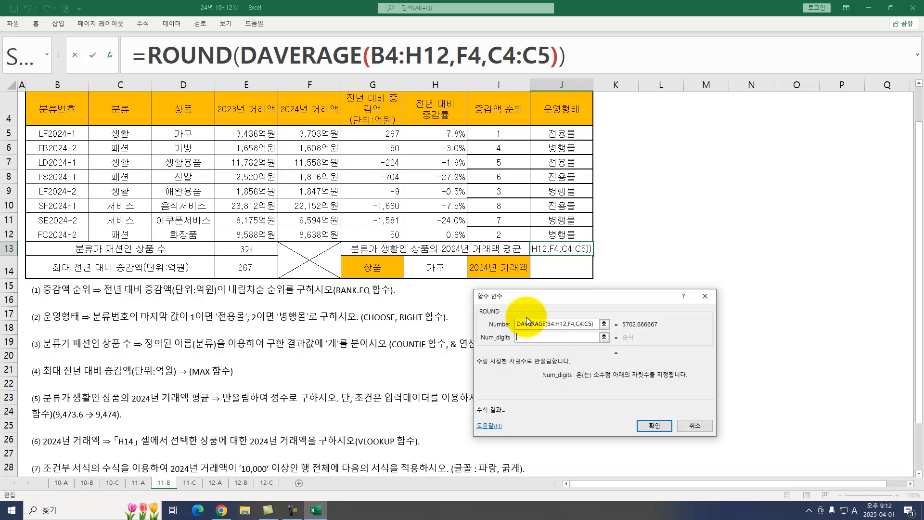
type("0")
key("Return")
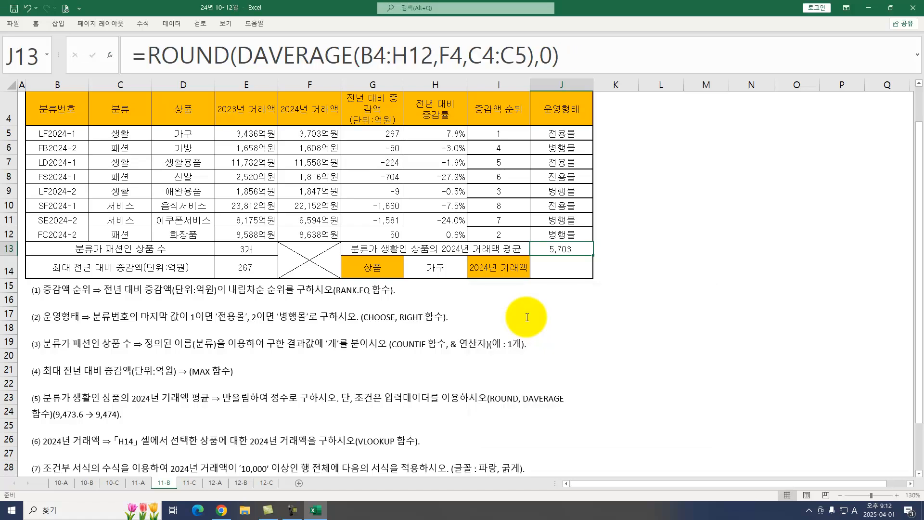
Enter a VLOOKUP formula in J14 that looks up H14 in D5:F12, returning column 3 with range lookup 0.
left_click(553, 271)
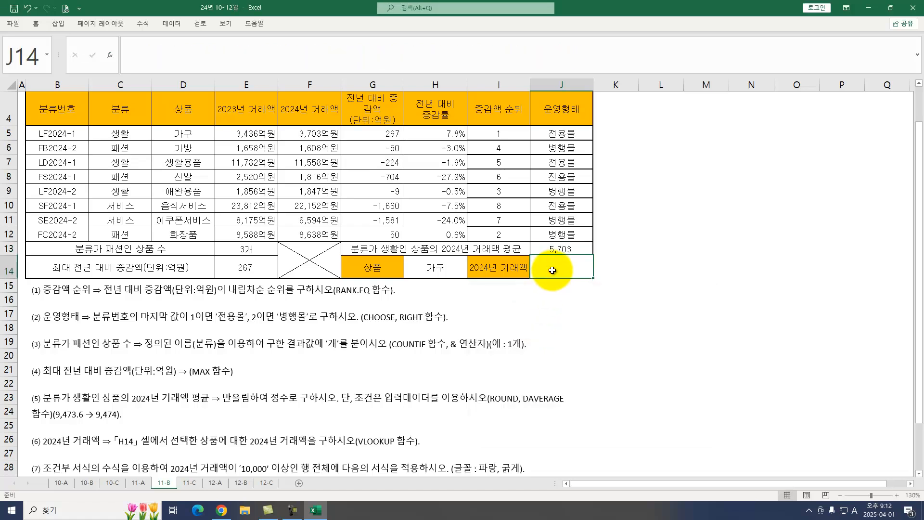
type("=VLOOKUP(")
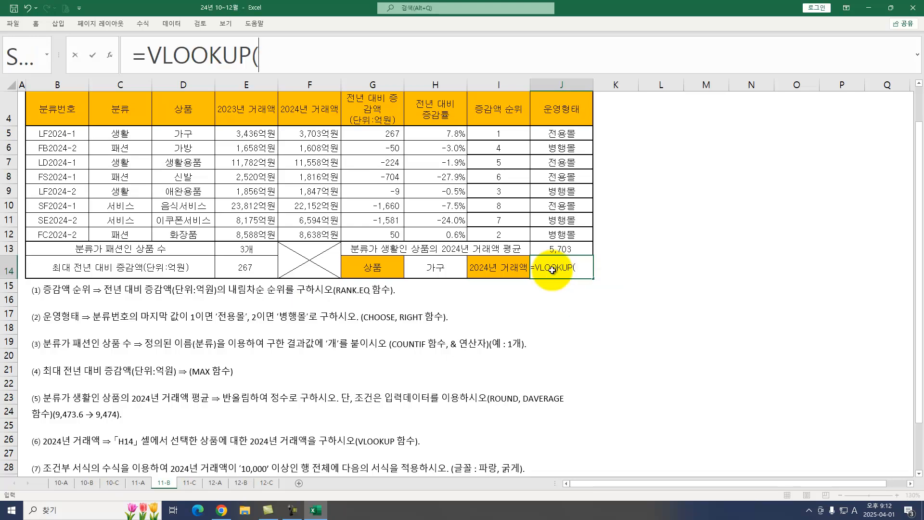
key("ctrl+a")
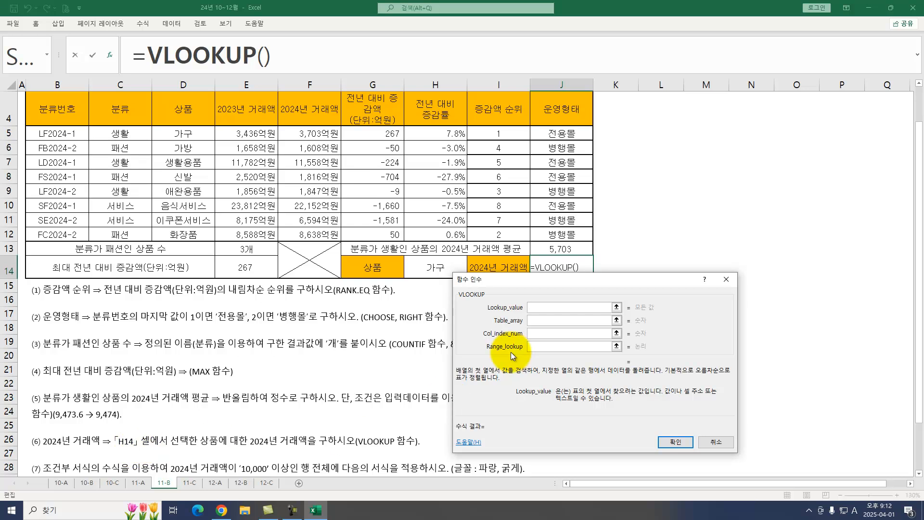
left_click(423, 265)
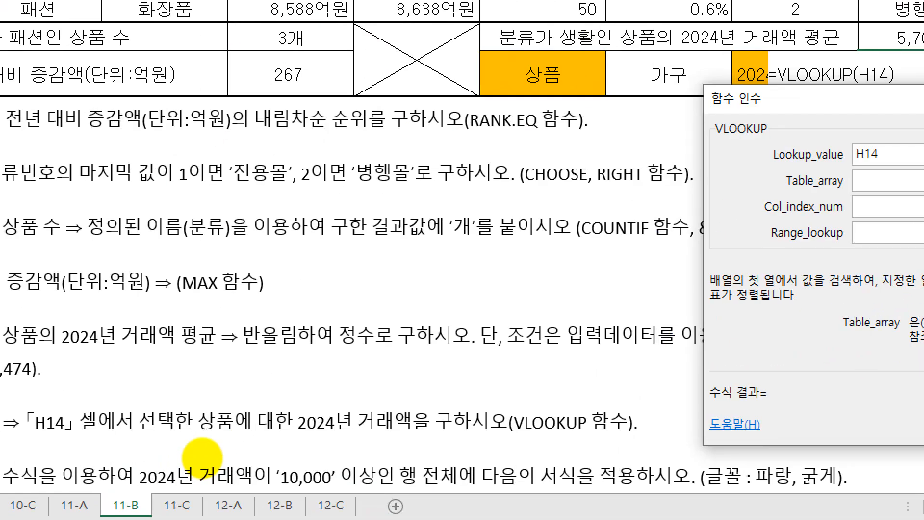
mouse_move(207, 452)
left_mouse_down()
mouse_move(332, 449)
mouse_move(419, 419)
mouse_move(198, 436)
mouse_move(239, 450)
left_mouse_up()
left_click_drag(294, 424, 297, 446)
key("Escape")
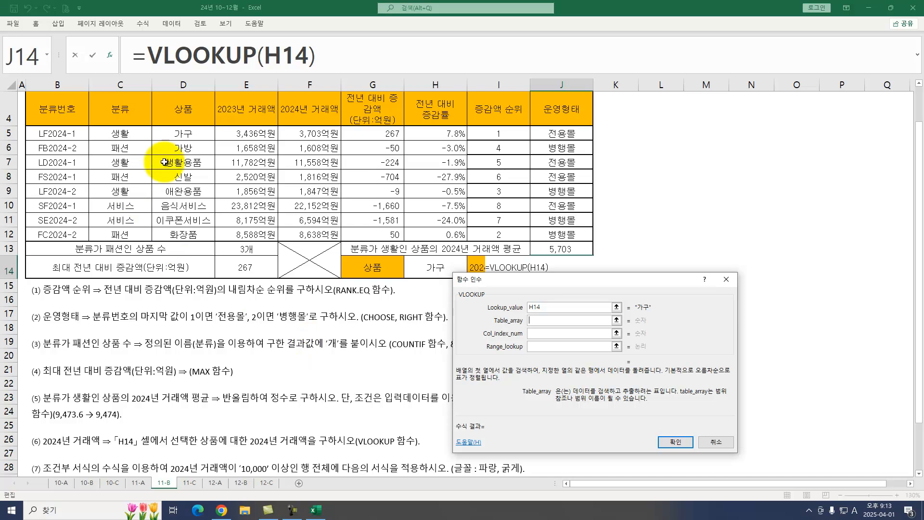
left_click_drag(185, 131, 310, 235)
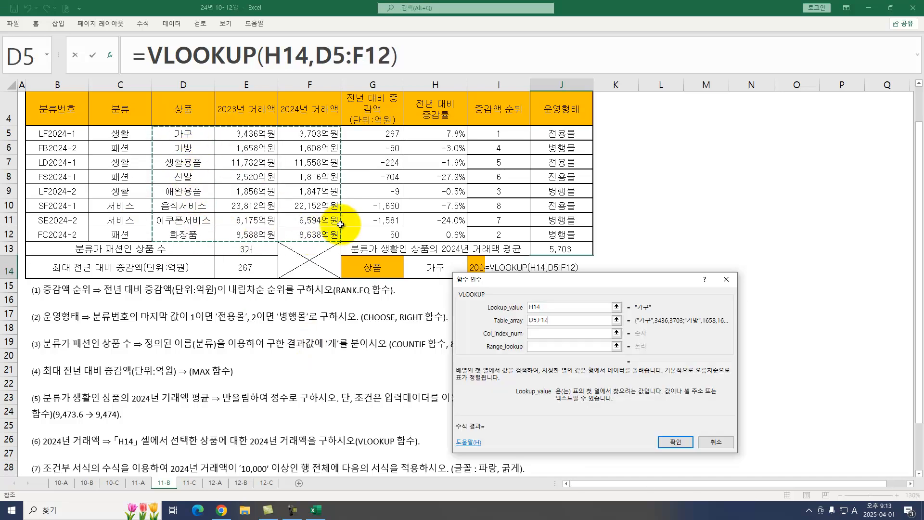
key("Tab")
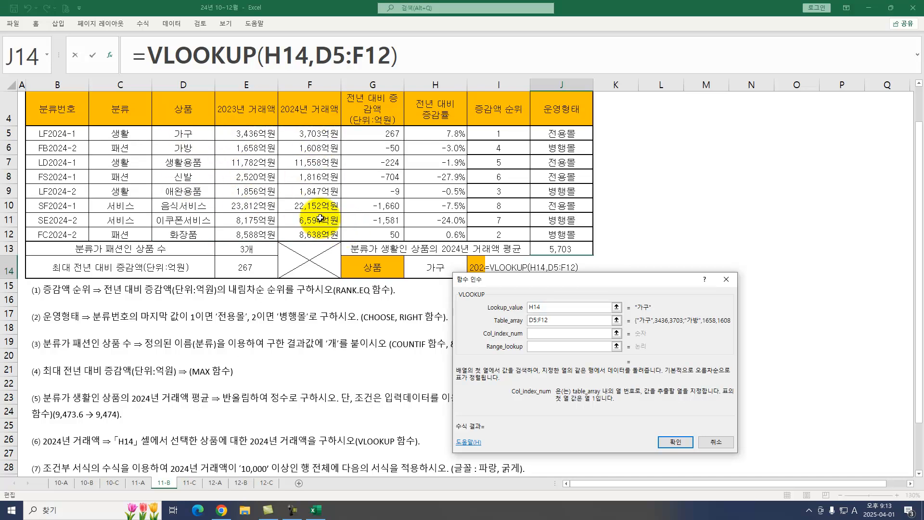
key("Tab")
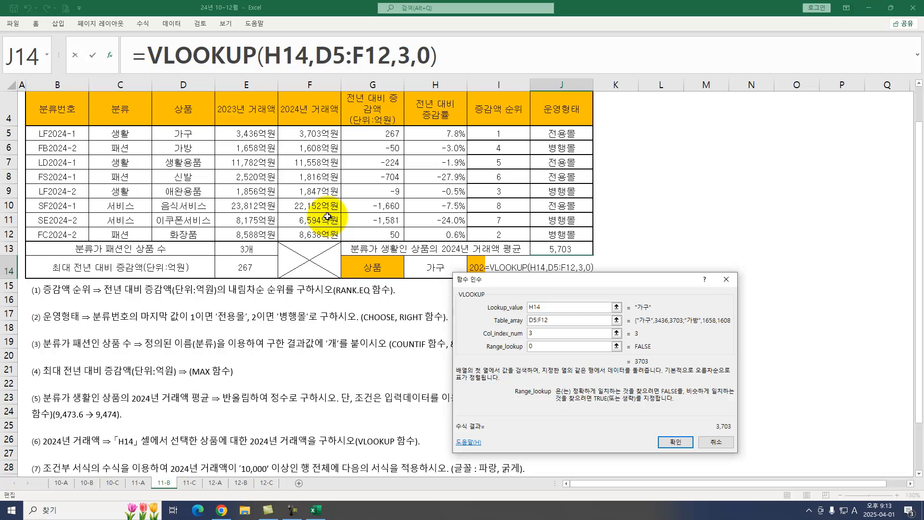
key("Return")
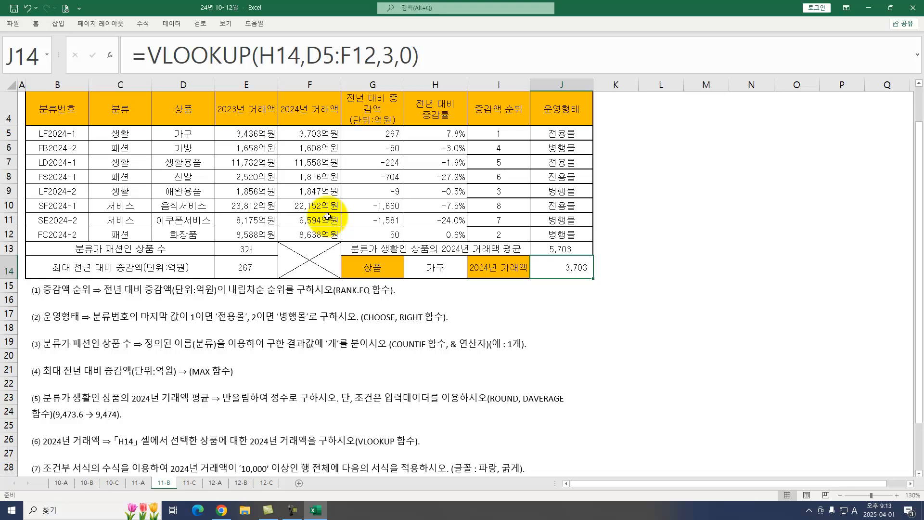
Create a formula-based conditional formatting rule for B5:J12 with the formula =$F5>=10000.
left_click_drag(46, 134, 572, 235)
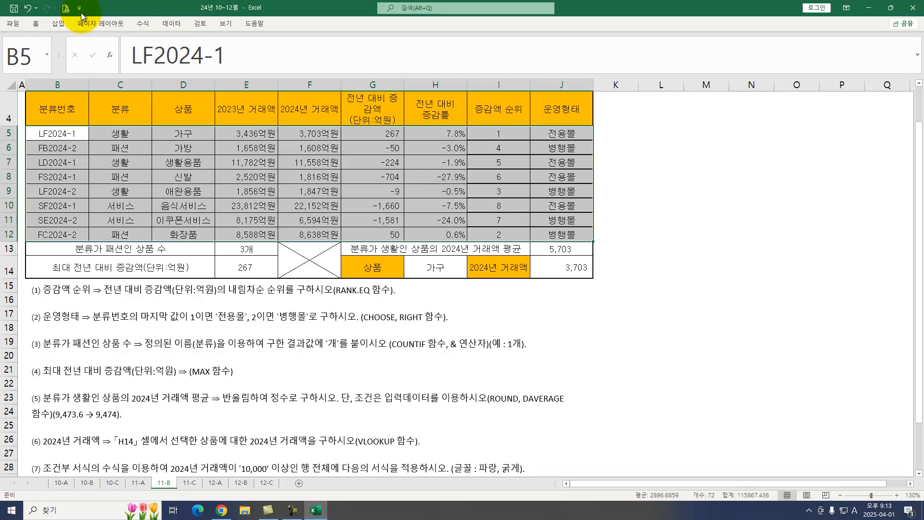
left_click(37, 23)
left_click(444, 48)
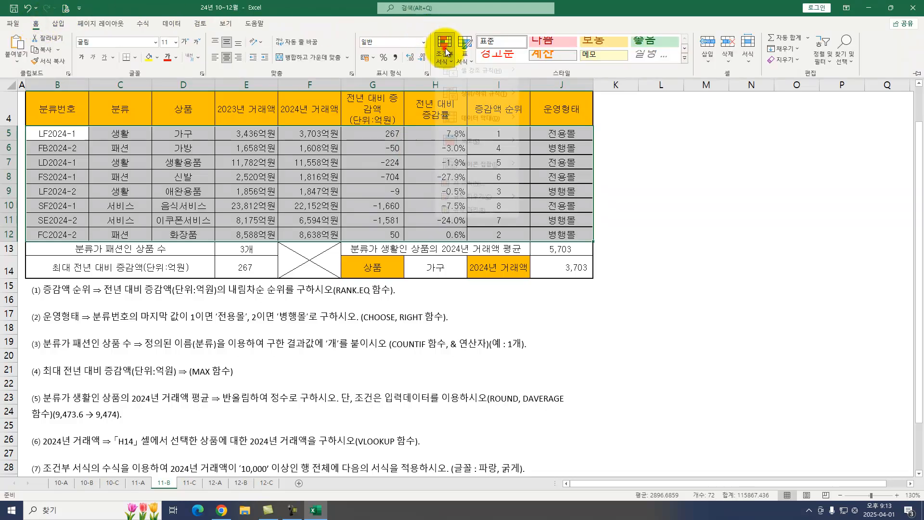
left_click(469, 189)
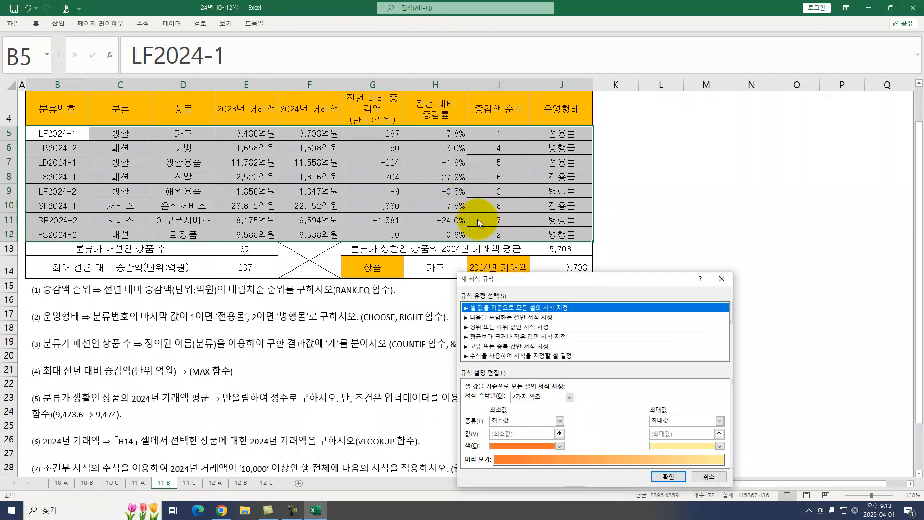
left_click(496, 356)
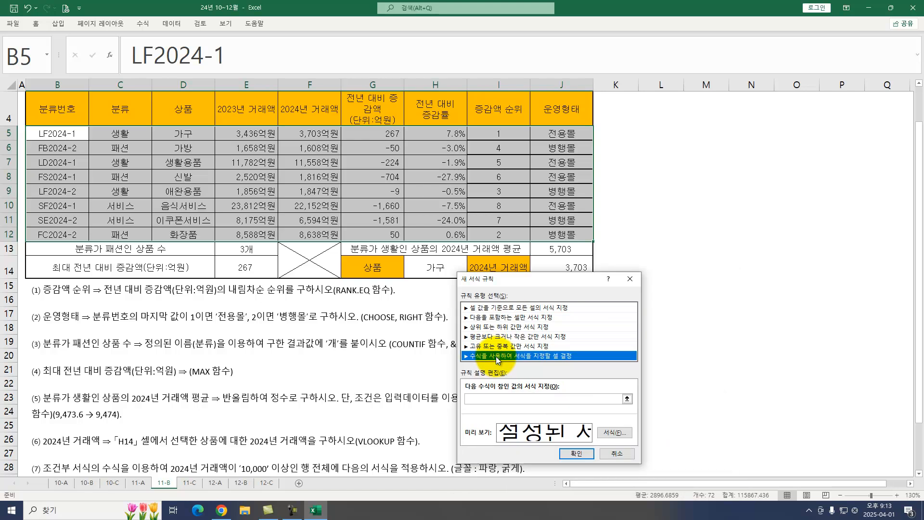
left_click(497, 399)
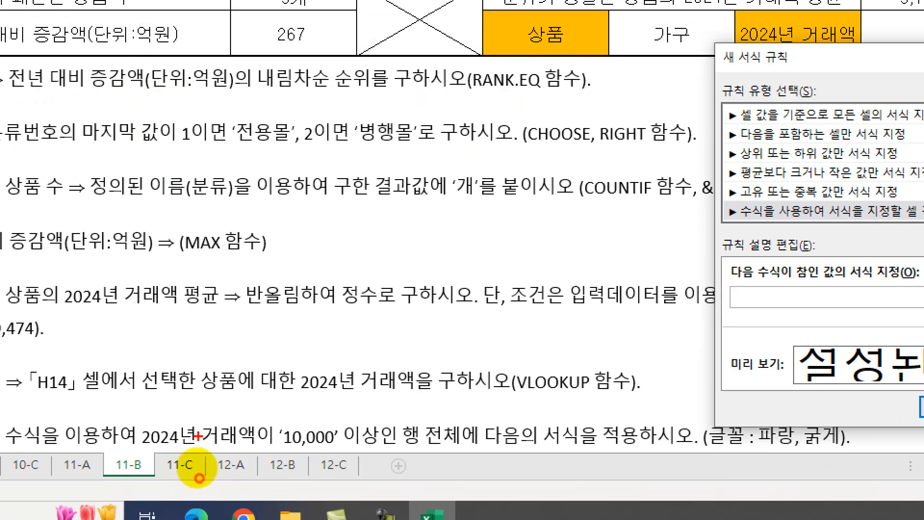
left_click_drag(192, 454, 222, 470)
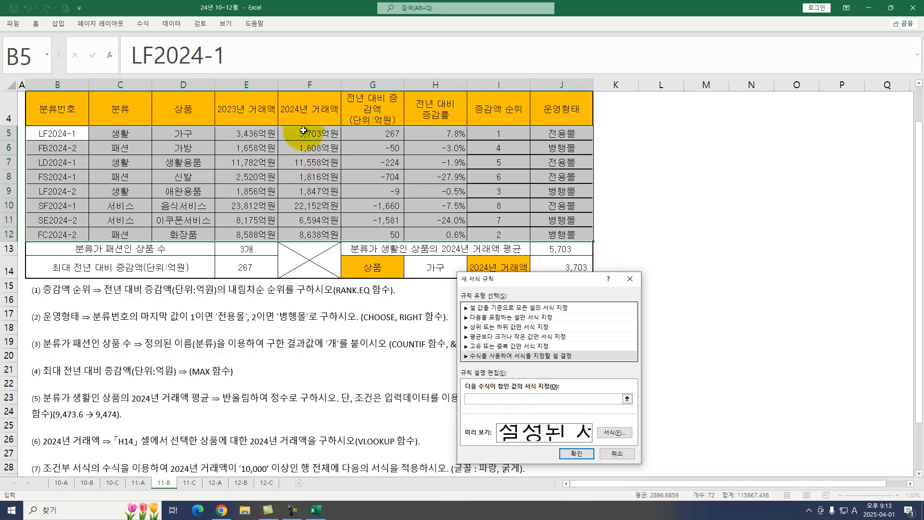
left_click(302, 130)
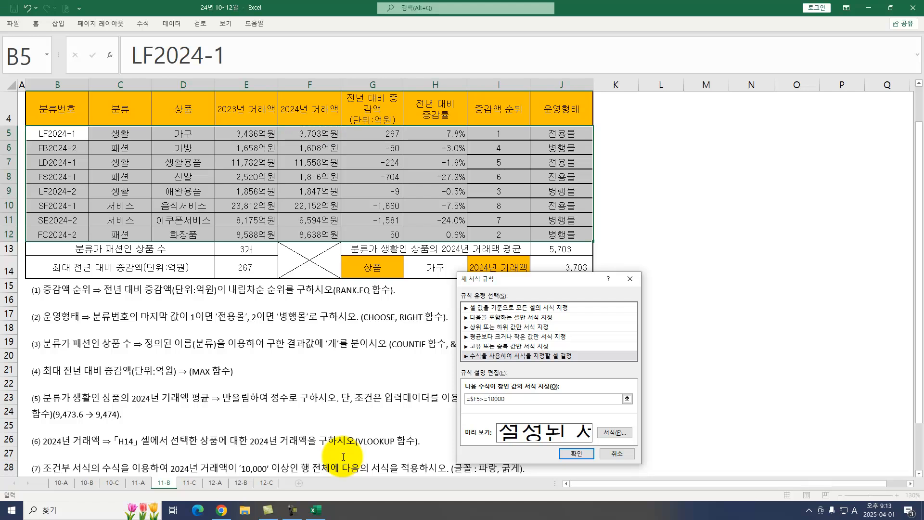
Give the conditional formatting rule a bold, blue font and apply it to the table rows.
left_click(609, 433)
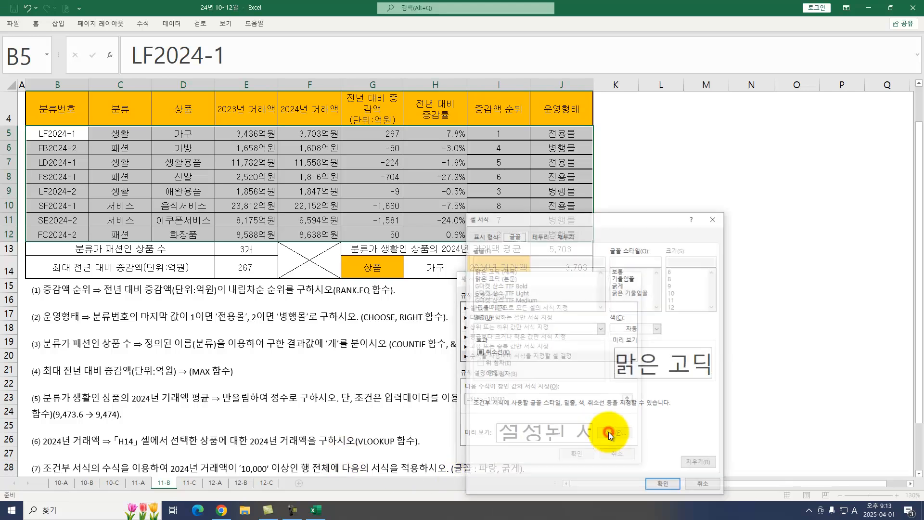
left_click(620, 285)
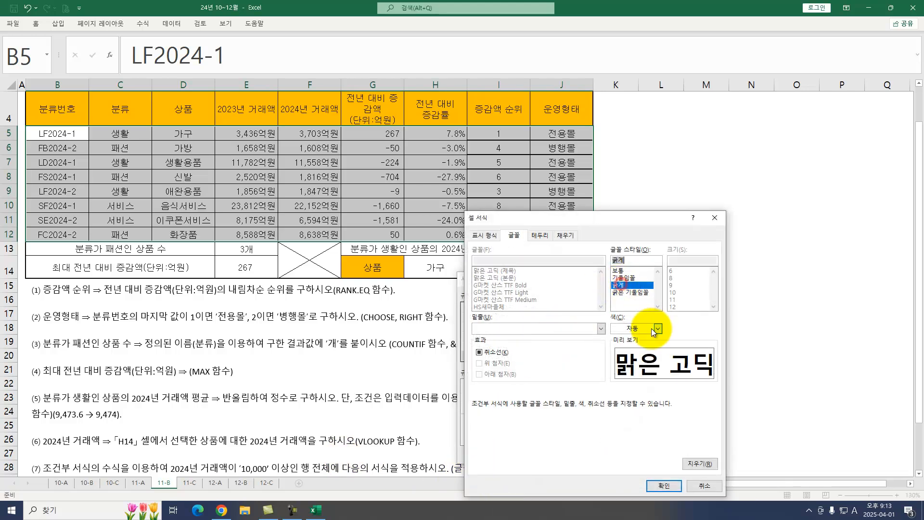
left_click(657, 328)
left_click(672, 434)
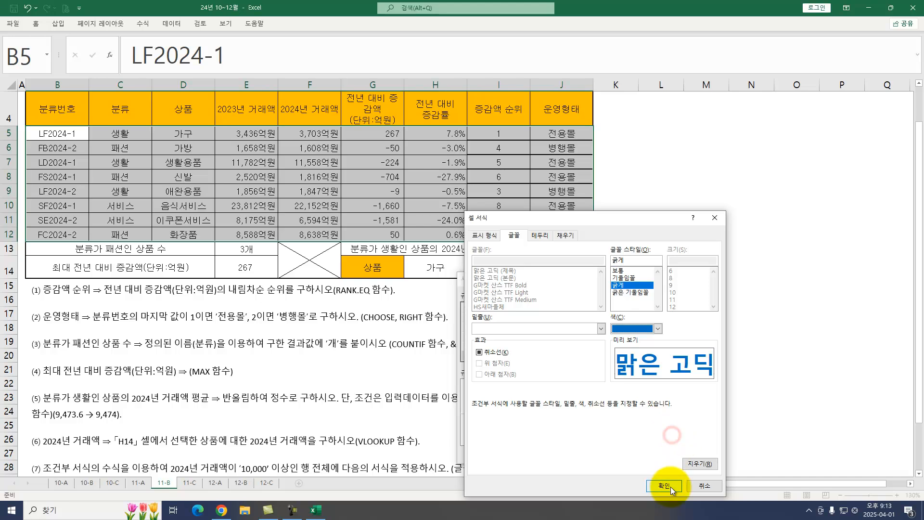
left_click(669, 486)
left_click(577, 454)
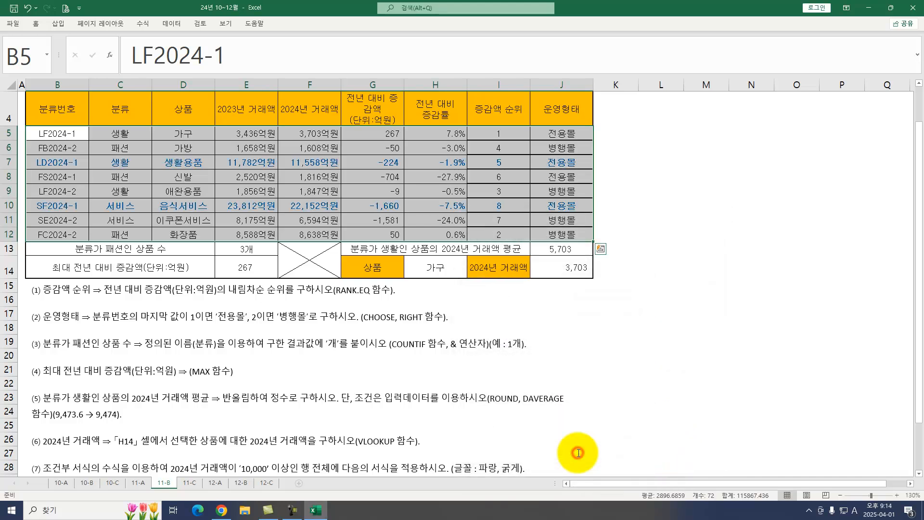
left_click(336, 193)
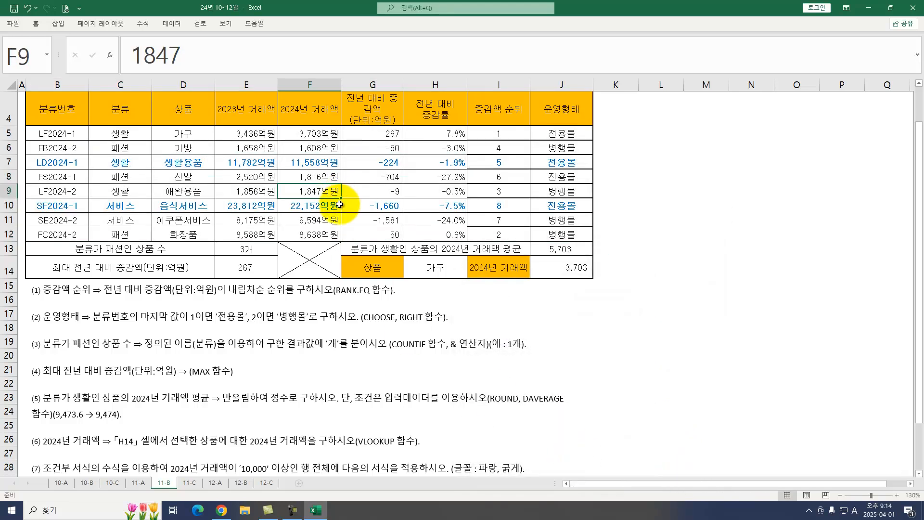
On sheet 11-C, begin a CHOOSE formula in I5 with RIGHT(B5) as its index number.
left_click(192, 484)
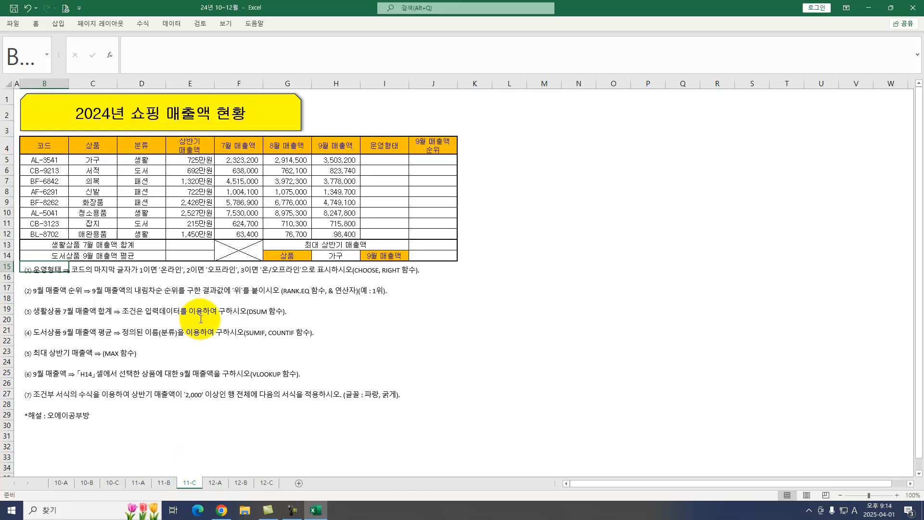
scroll(209, 316, "up", 3)
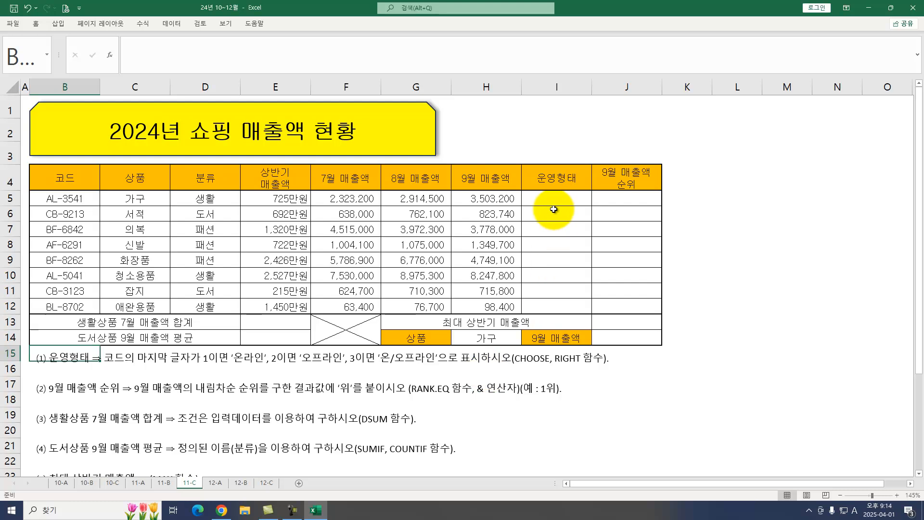
left_click(553, 193)
type("=CHOOSE(")
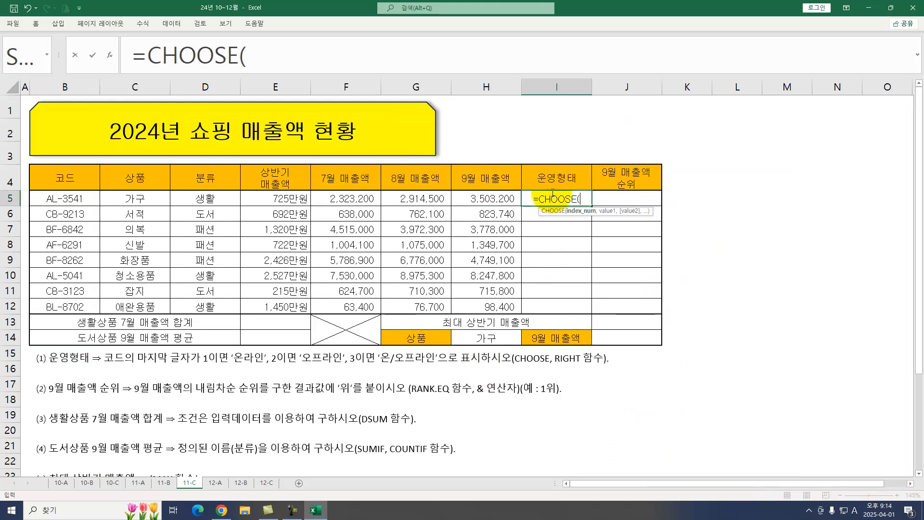
key("ctrl+a")
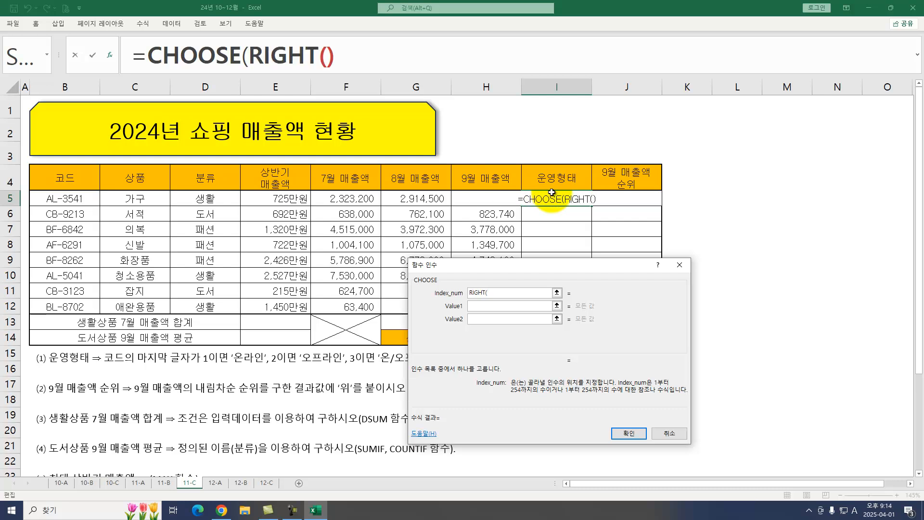
left_click(77, 197)
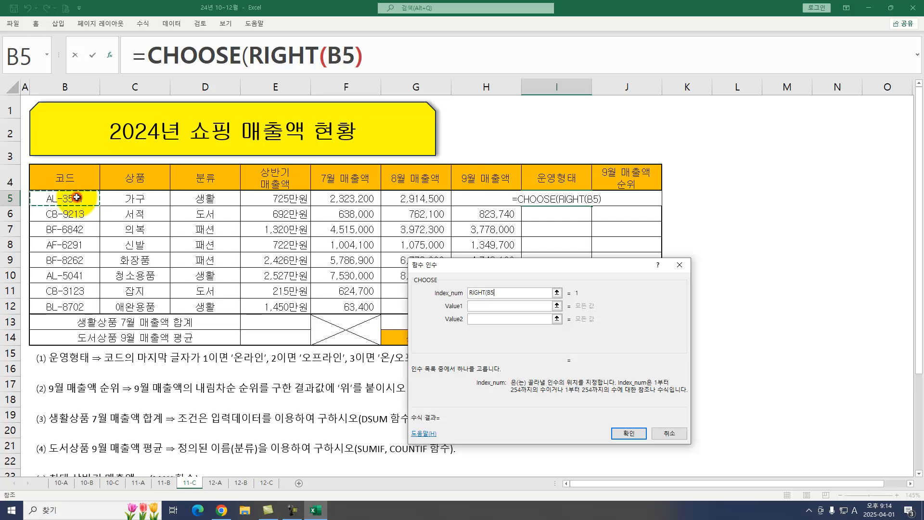
type(")")
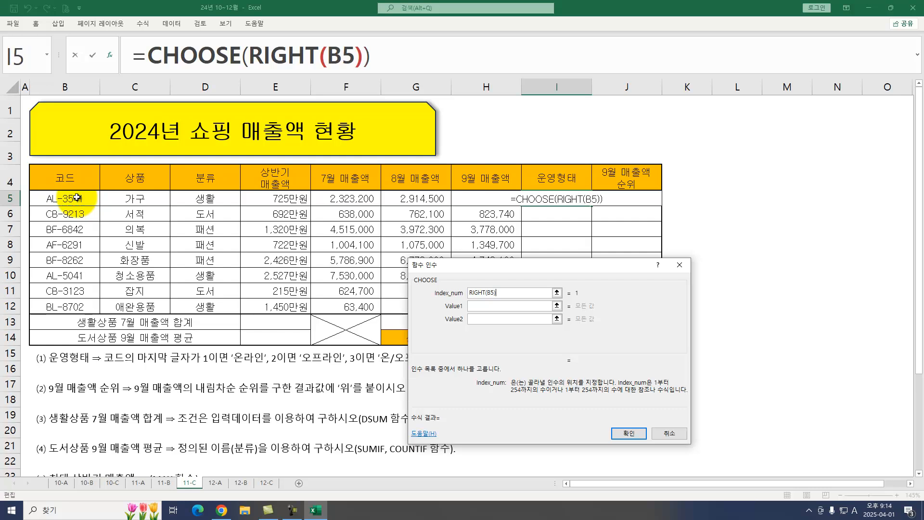
Add '온라인', '오프라인' and '온/오프라인' as the CHOOSE values and fill the formula down to I12.
key("Tab")
type("온라인")
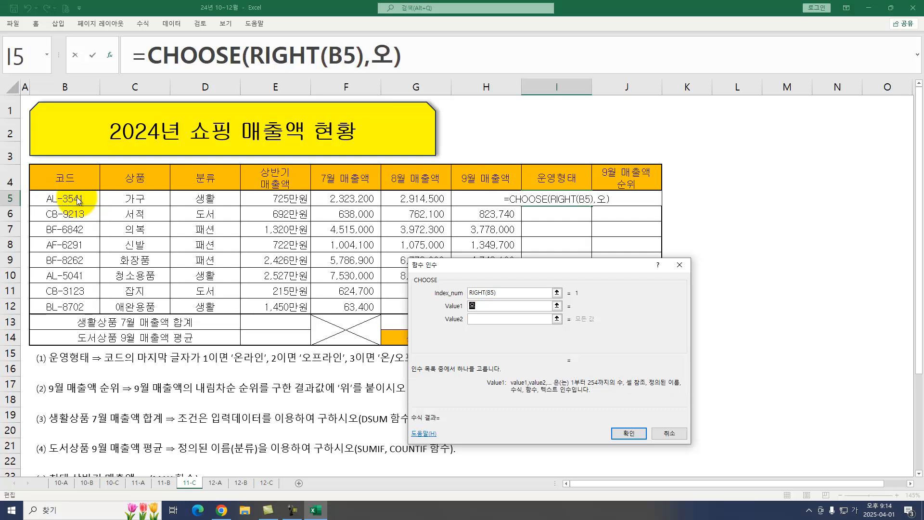
key("Tab")
type("오프라인")
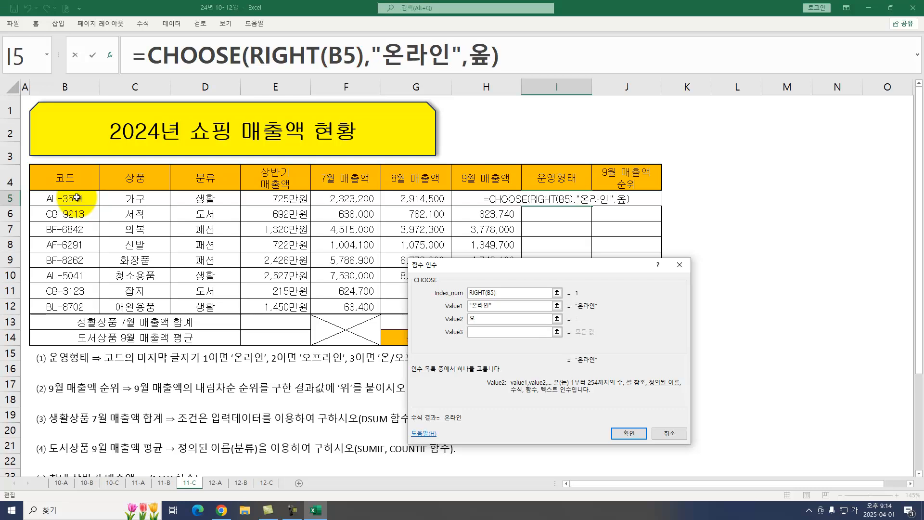
key("Tab")
type("ㅇ")
type("/오프")
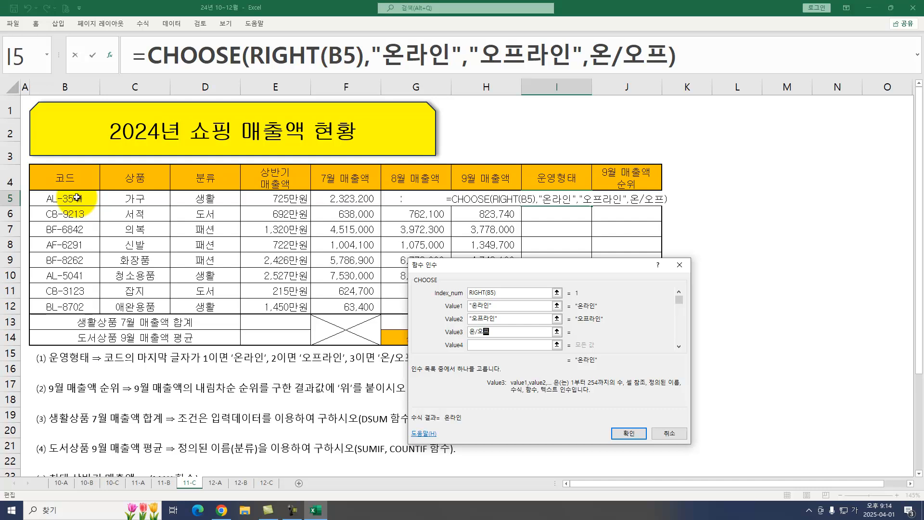
type("라이ㄴ")
key("Return")
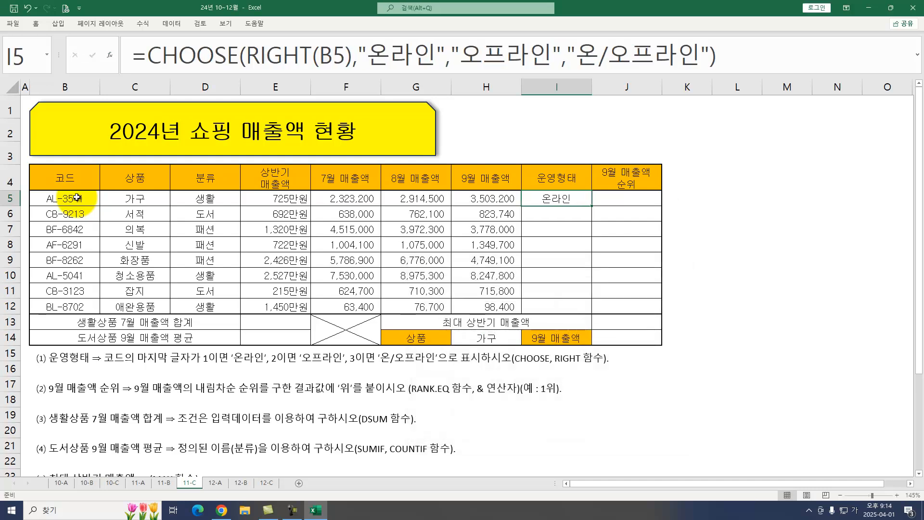
left_click_drag(593, 214, 593, 309)
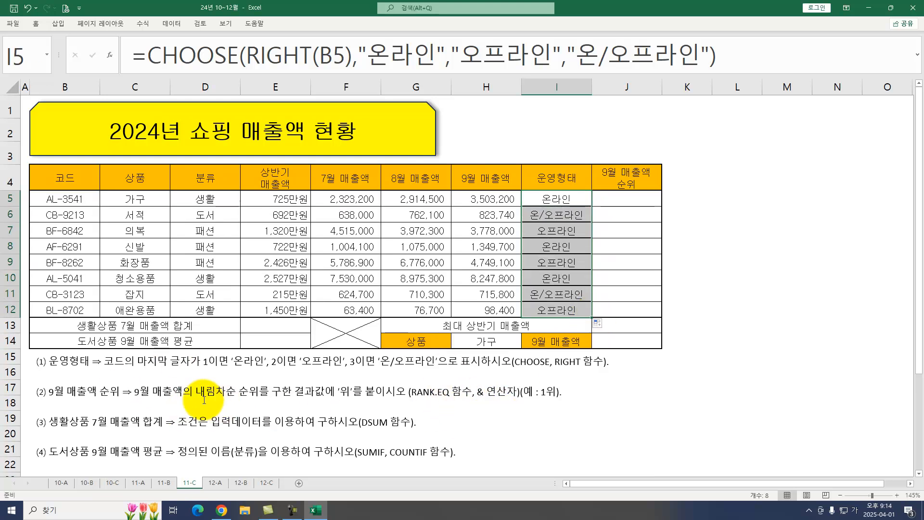
Enter a RANK.EQ formula in J5 ranking H5 within the absolute range $H$5:$H$12, leaving the order blank.
left_click(608, 199)
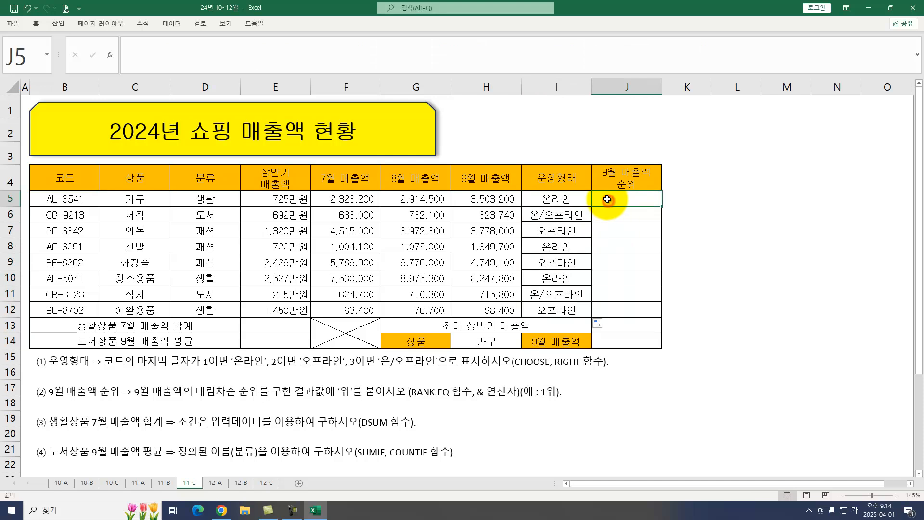
type("=ㄱ")
key("BackSpace")
key("Hangul")
type("RAN")
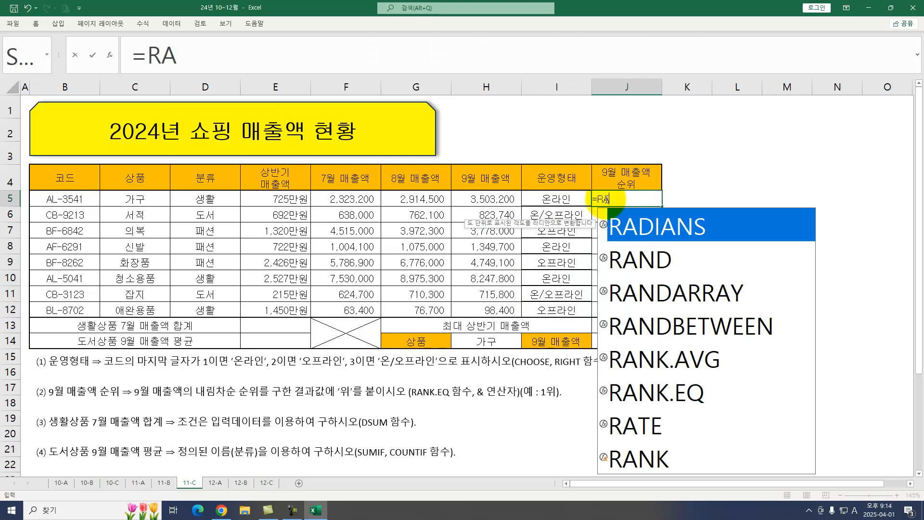
key("Down")
key("Down")
key("Down")
key("Down")
key("Tab")
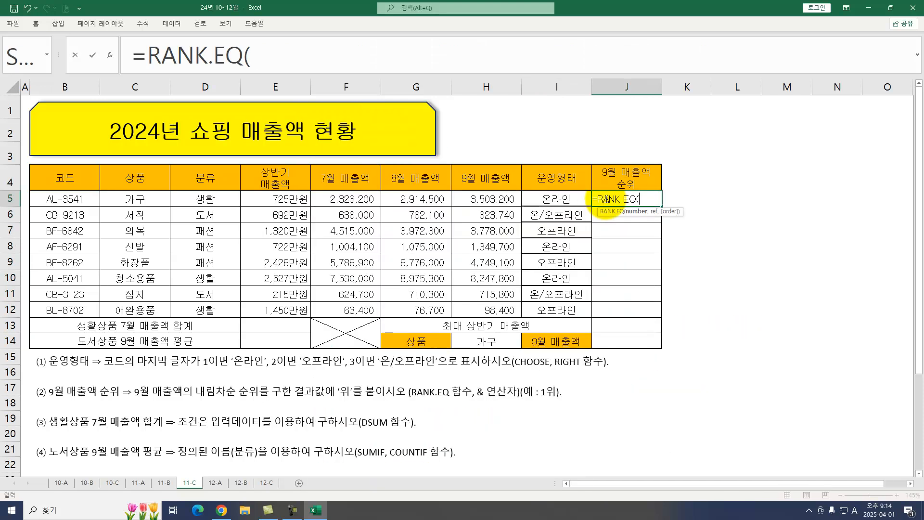
key("ctrl+a")
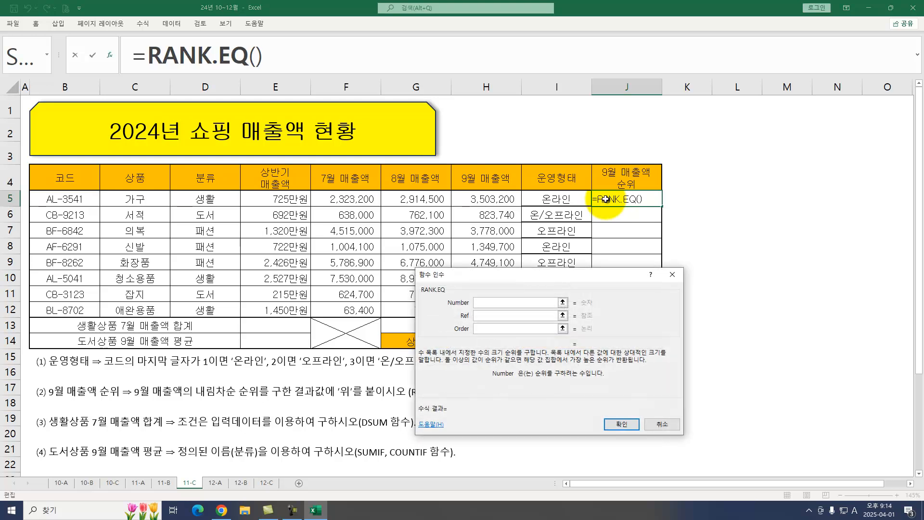
left_click(481, 199)
left_click_drag(493, 277, 636, 268)
key("Tab")
left_click_drag(487, 199, 500, 312)
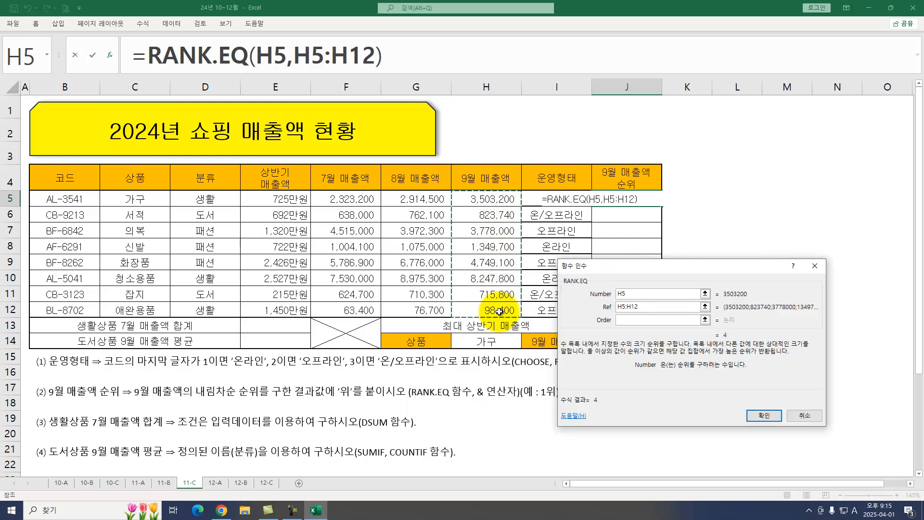
key("F4")
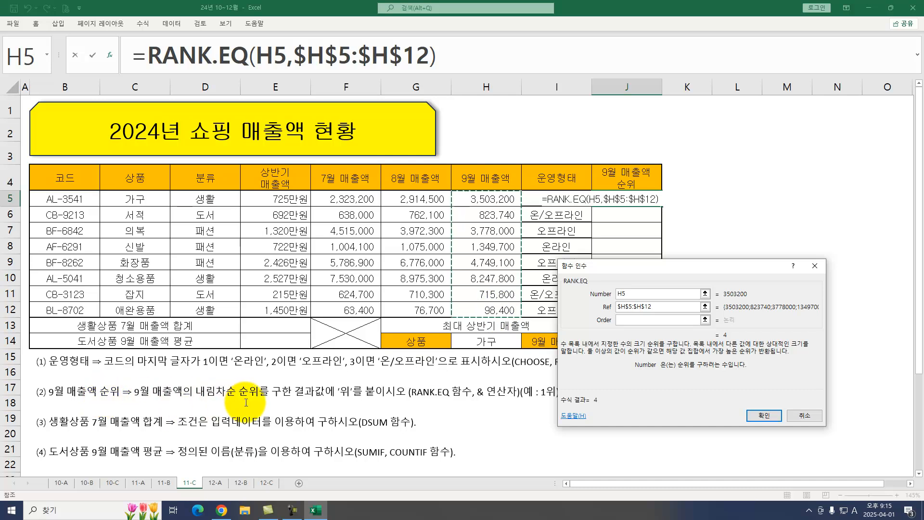
left_click(764, 415)
Append &"위" to the RANK.EQ formula in J5 and fill it down to J12.
left_click(443, 57)
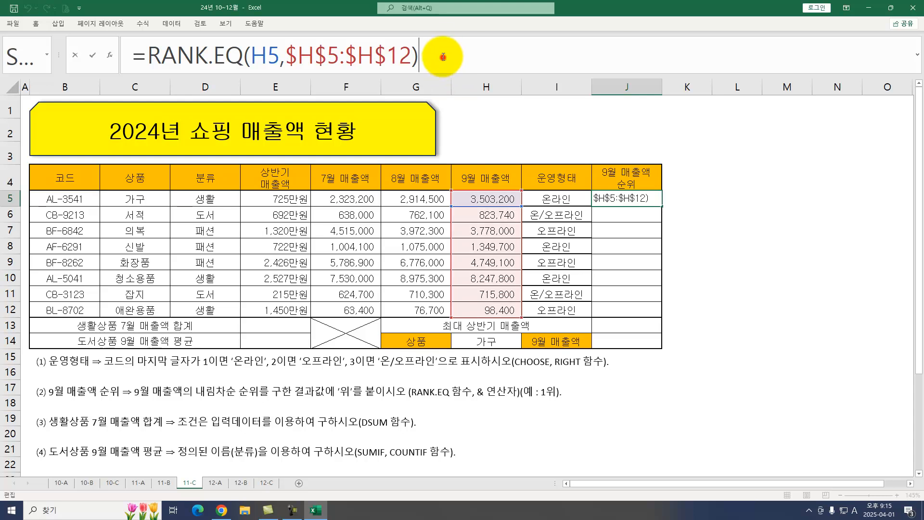
type("&\"위")
key("Return")
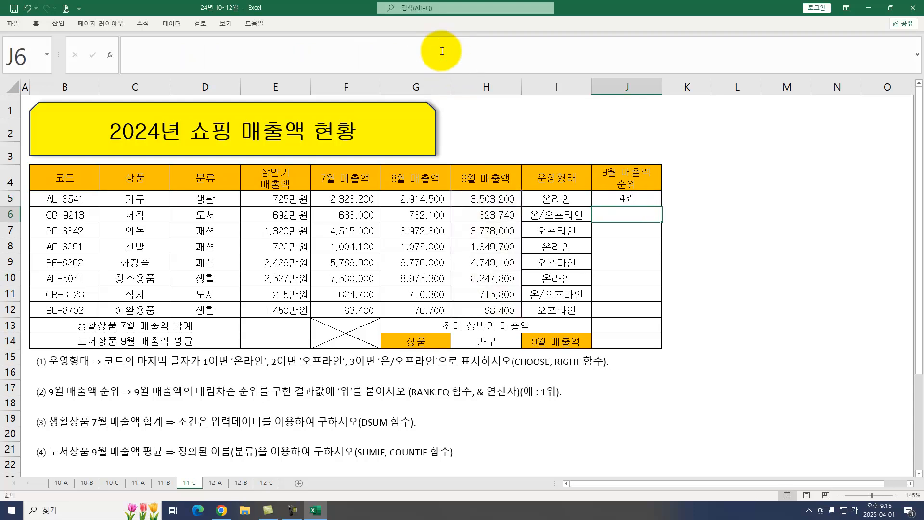
left_click(645, 199)
left_click_drag(662, 207, 652, 310)
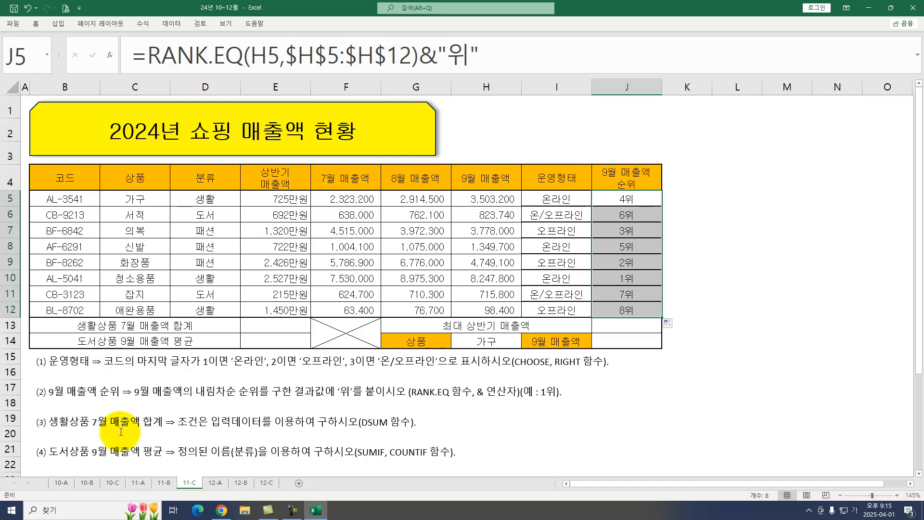
In E13, enter a DSUM formula with database B4:H12, field F4 and criteria D4:D5.
left_click(271, 326)
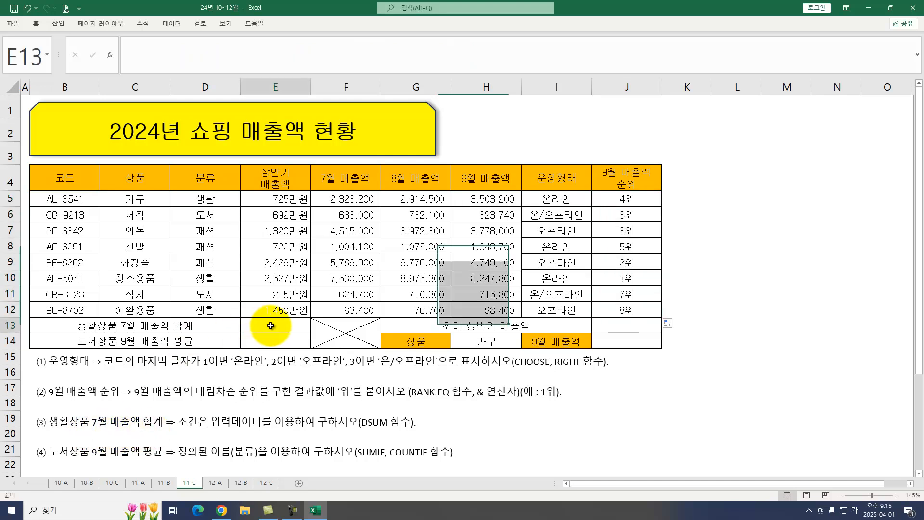
type("=D")
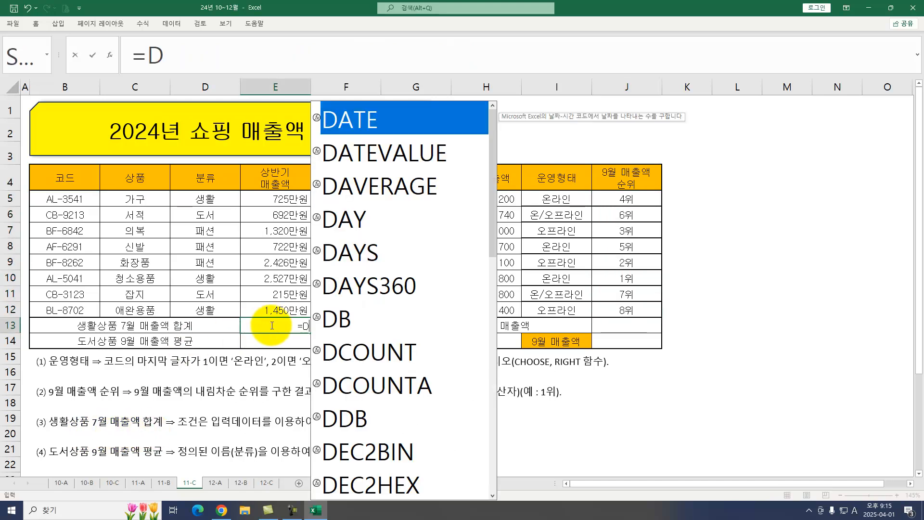
type("SUM(")
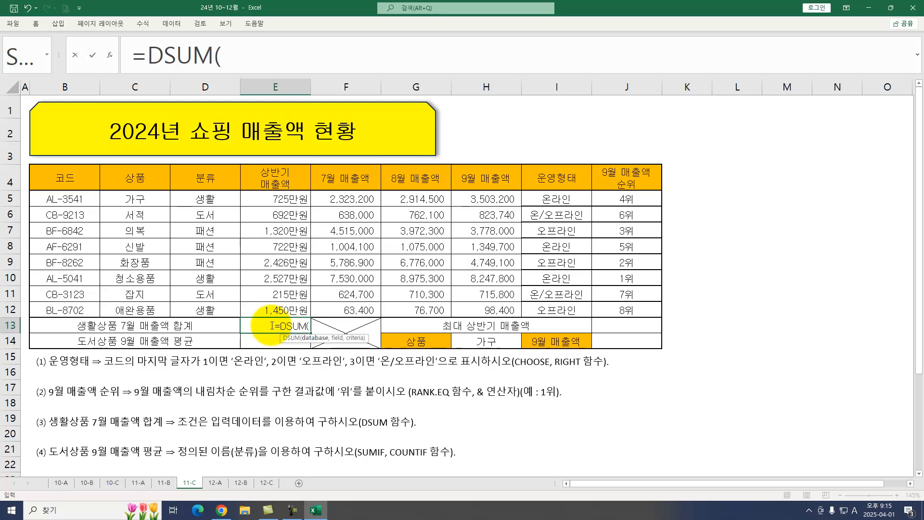
key("ctrl+a")
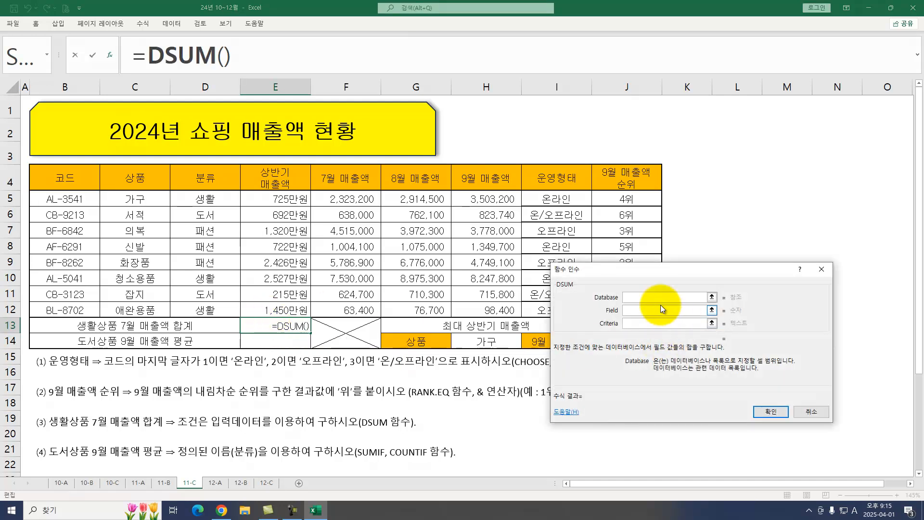
left_click_drag(58, 178, 497, 311)
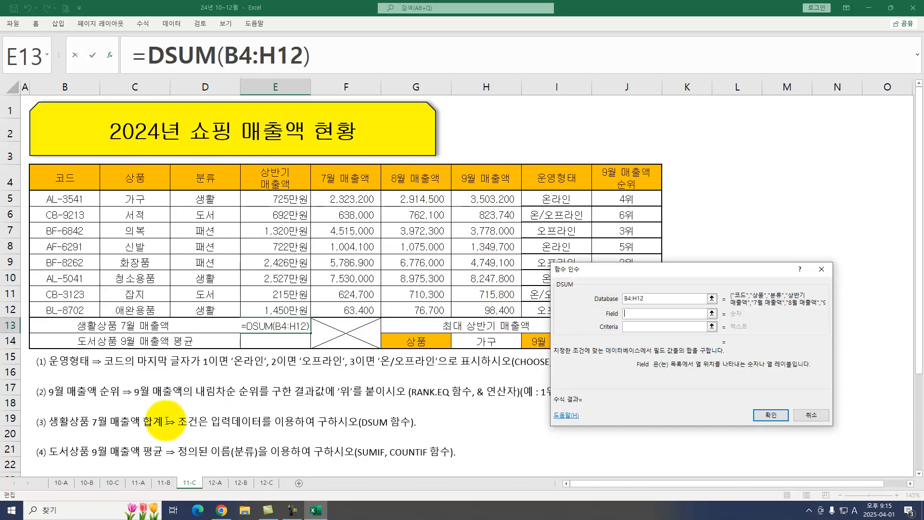
left_click(350, 180)
key("Tab")
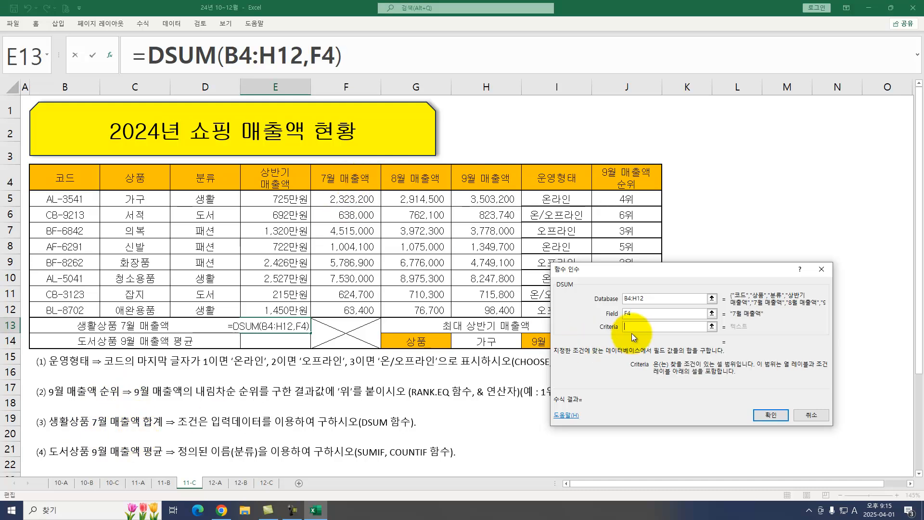
left_click_drag(198, 176, 199, 200)
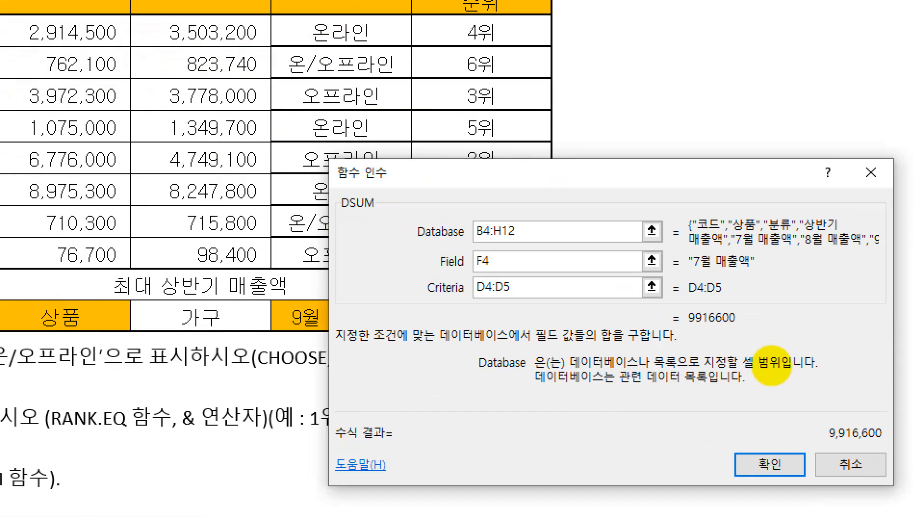
left_click_drag(683, 325, 738, 323)
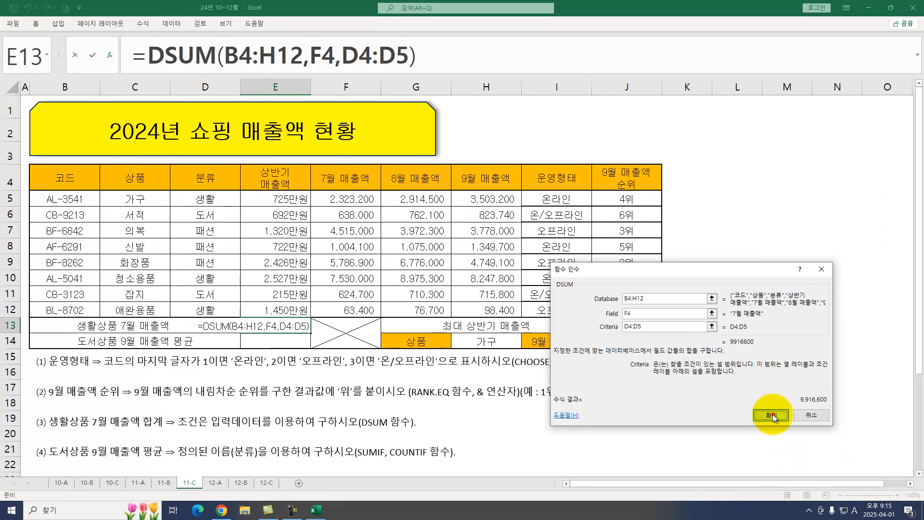
left_click(770, 464)
key("Return")
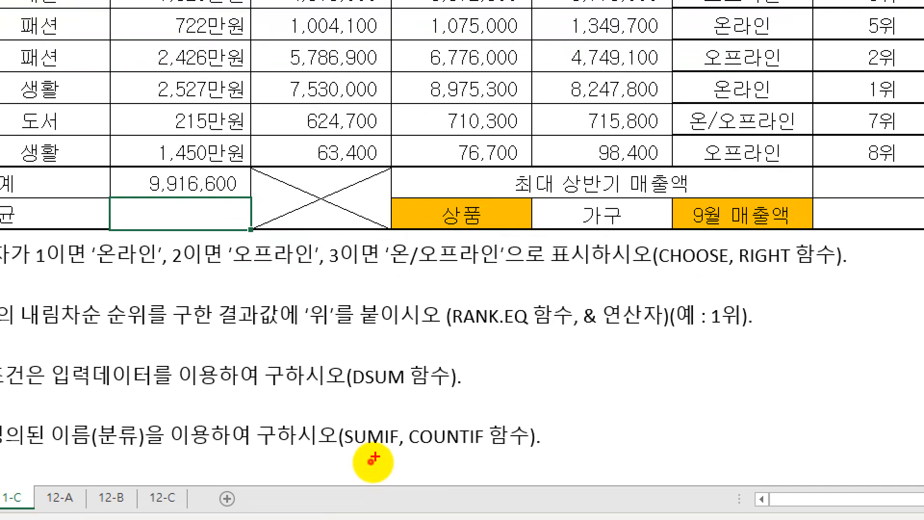
In E14, enter a SUMIF formula with the defined name 분류1 as range, "도서" as criteria and H5:H12 as sum range.
left_click_drag(398, 429, 372, 466)
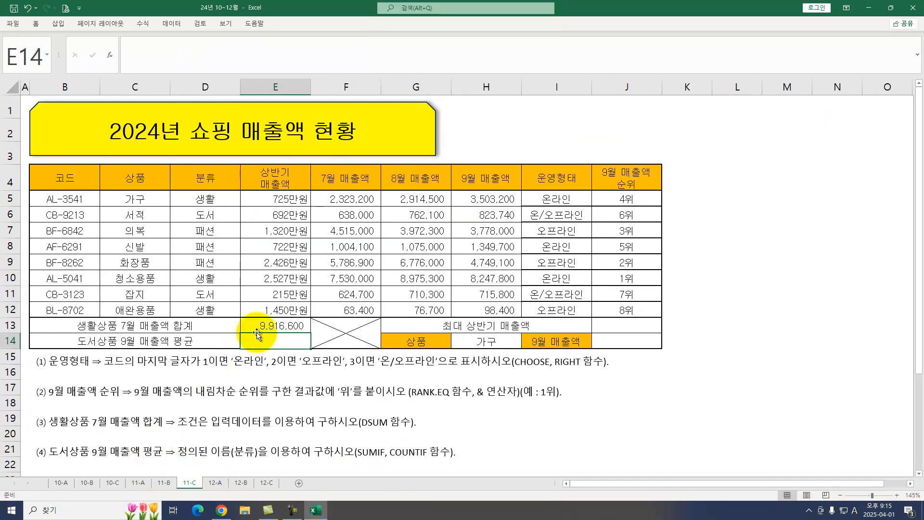
type("=SUM")
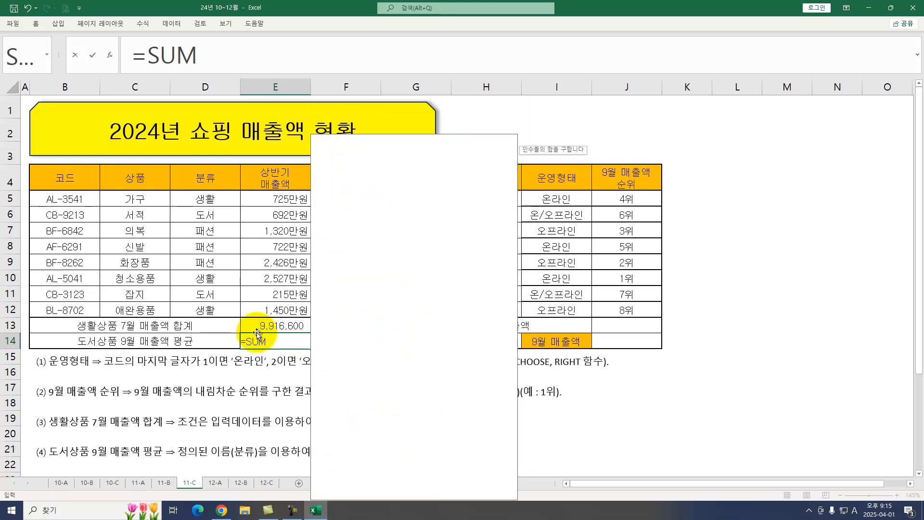
type("IF(")
key("ctrl+a")
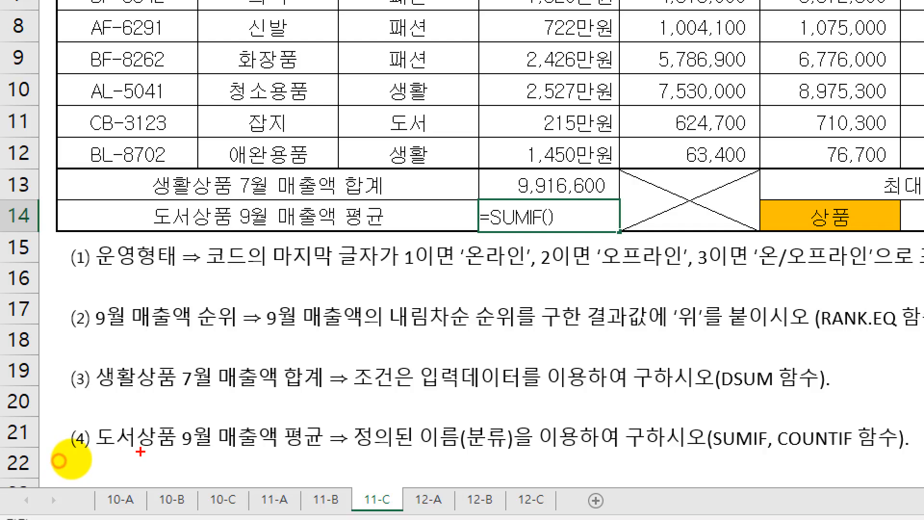
left_click_drag(82, 454, 327, 454)
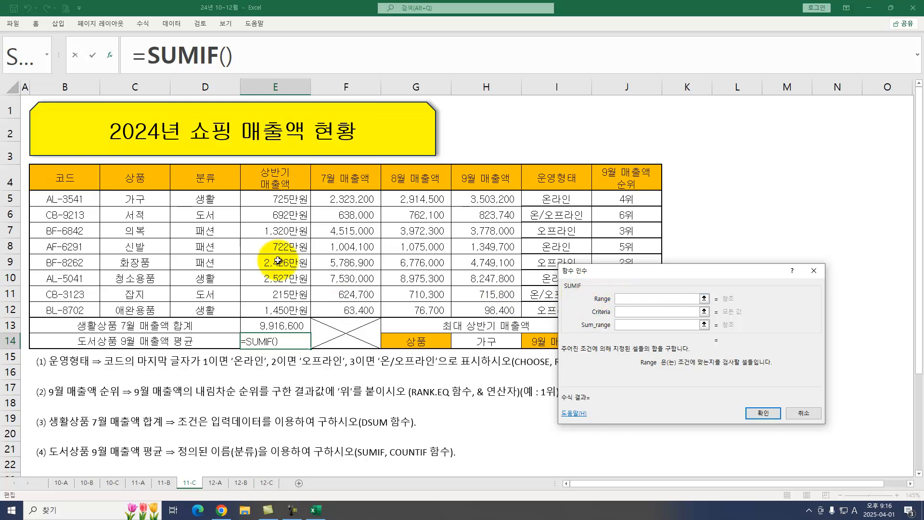
left_click_drag(217, 200, 220, 314)
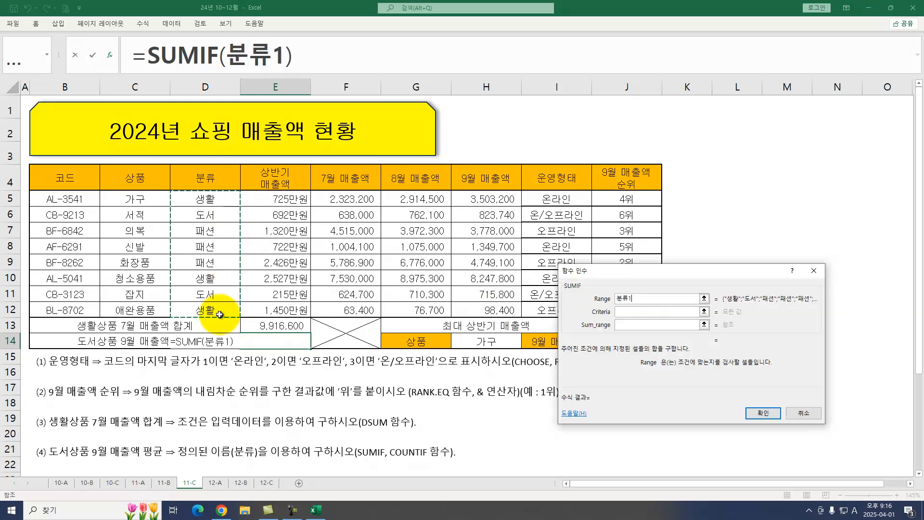
type("EHT")
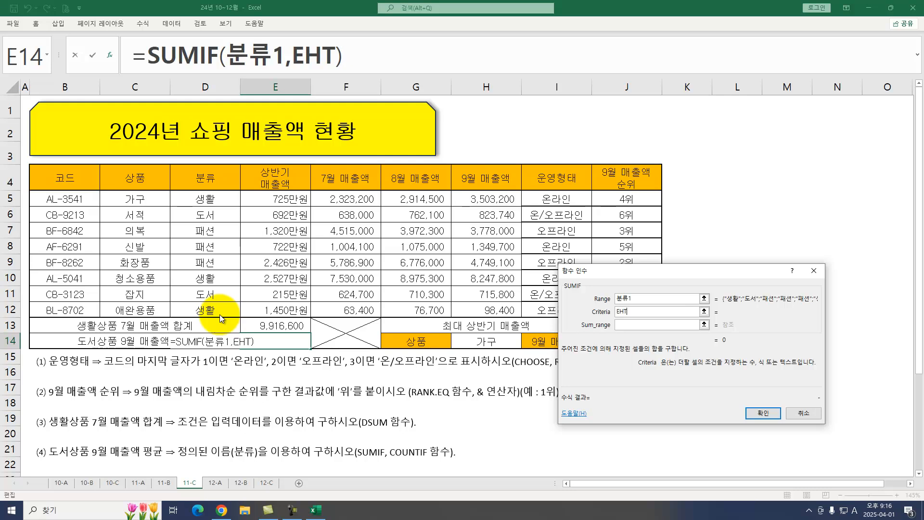
type("도서")
key("Tab")
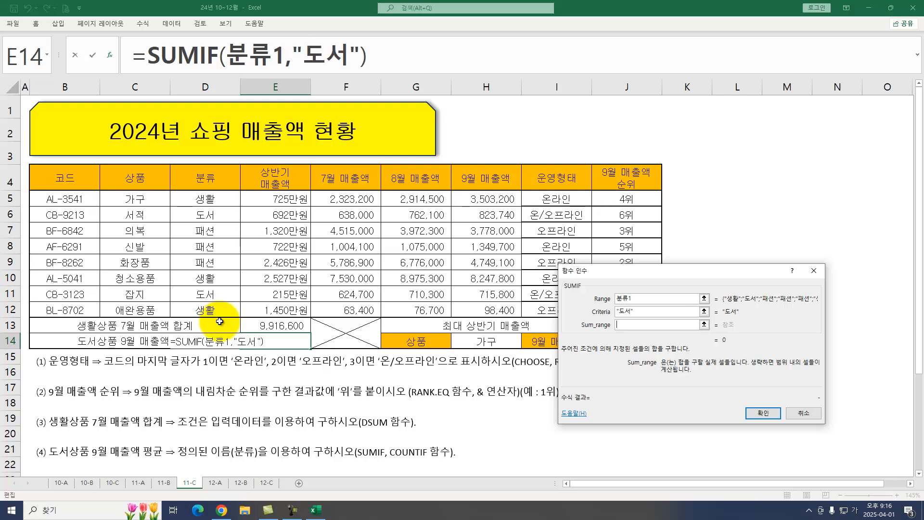
left_click_drag(489, 197, 500, 303)
left_click(634, 327)
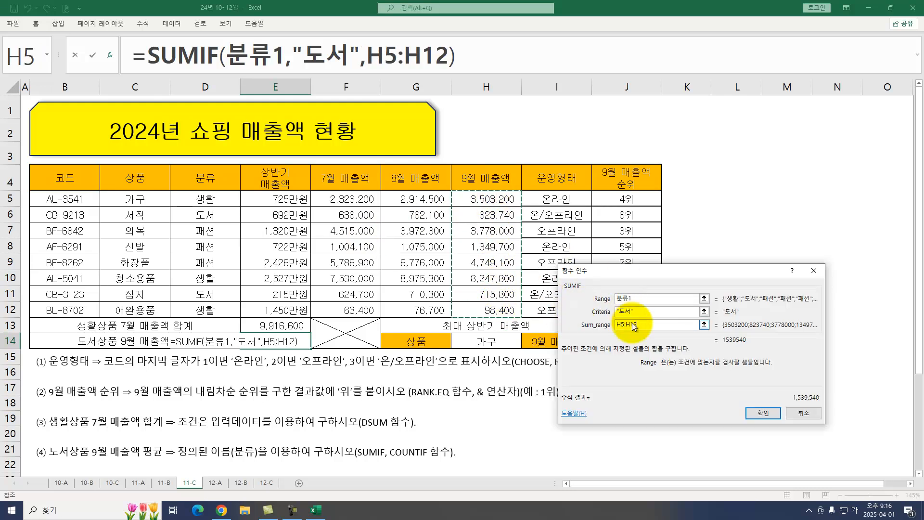
left_click(763, 413)
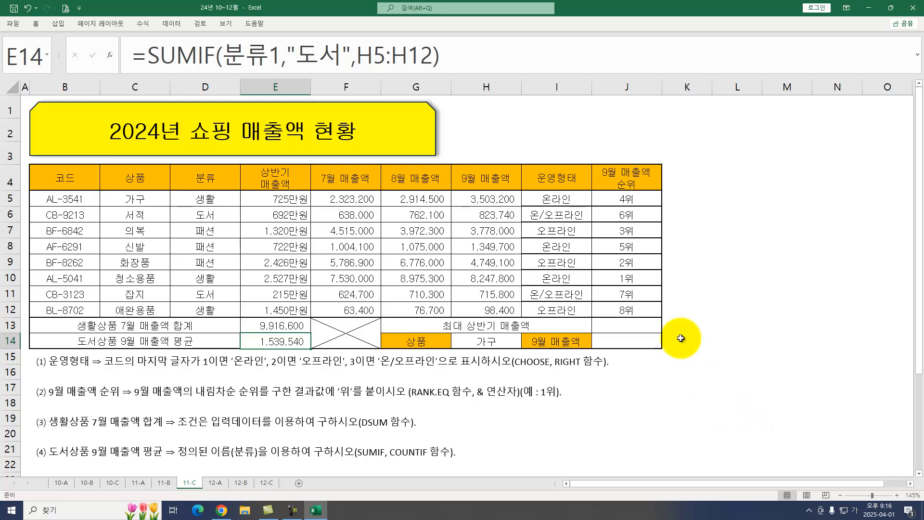
Extend the SUMIF formula in E14 with a division by COUNTIF and bring up that function's arguments.
left_click(534, 57)
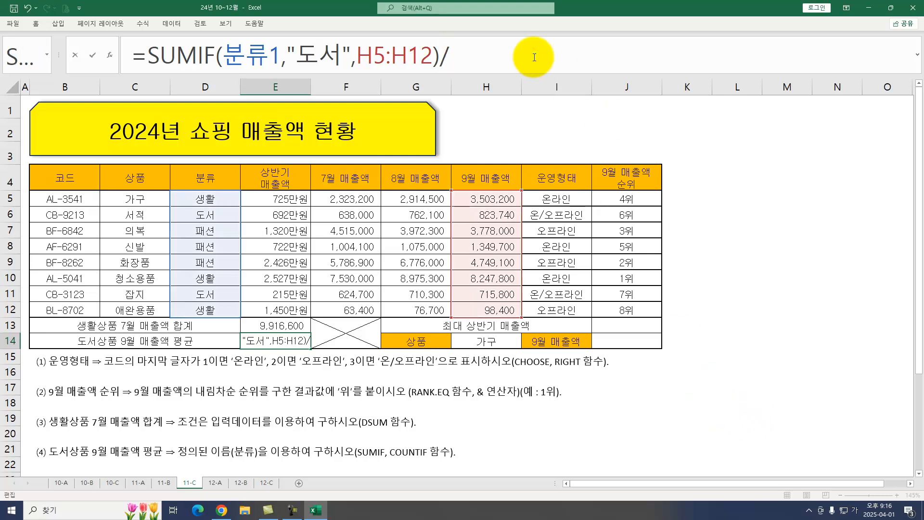
type("/채")
key("BackSpace")
key("BackSpace")
type("/COUN")
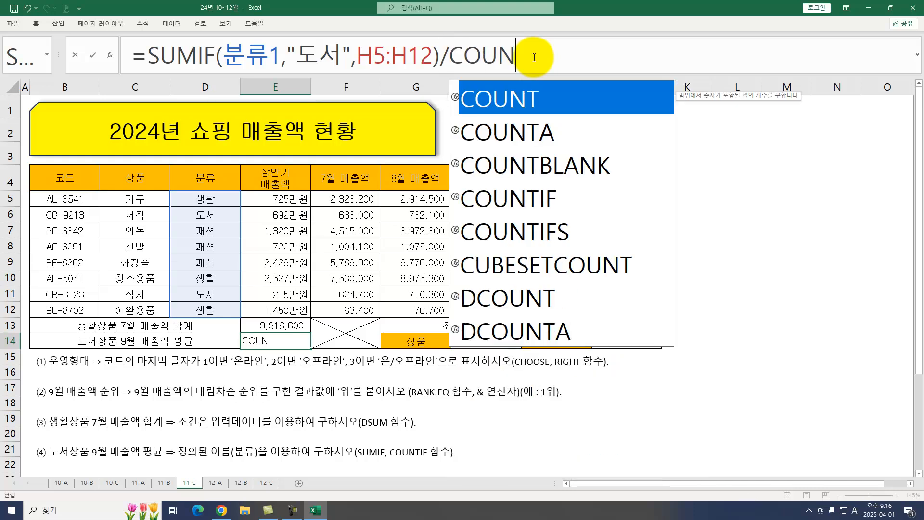
key("Down")
key("Down")
key("Down")
key("Tab")
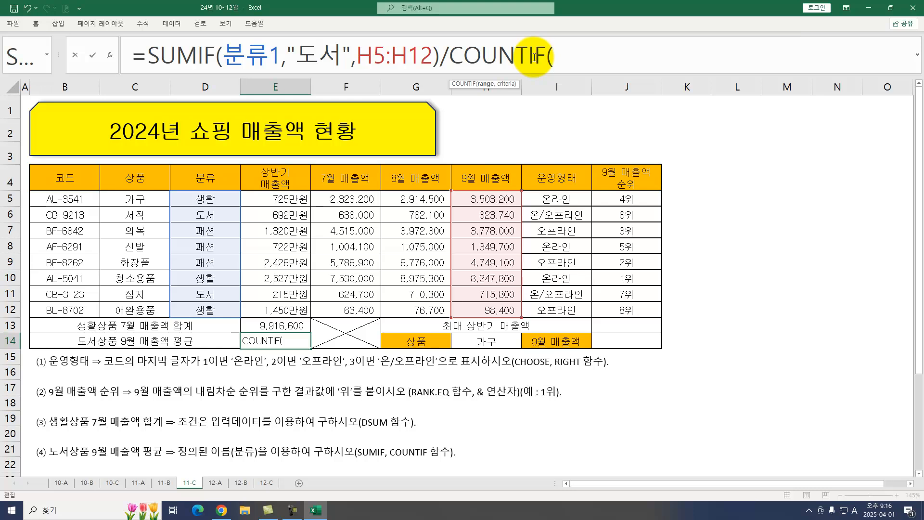
key("ctrl+a")
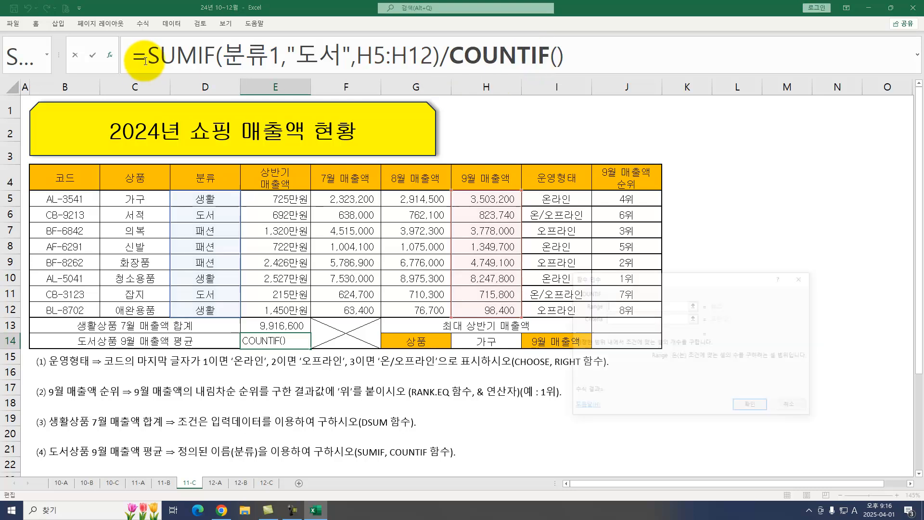
Set the COUNTIF range to the defined name 분류1 and its criteria to "도서", completing the average formula in E14.
left_click_drag(205, 197, 205, 305)
key("Tab")
type("EH")
key("BackSpace")
key("BackSpace")
key("Hangul")
type("도서")
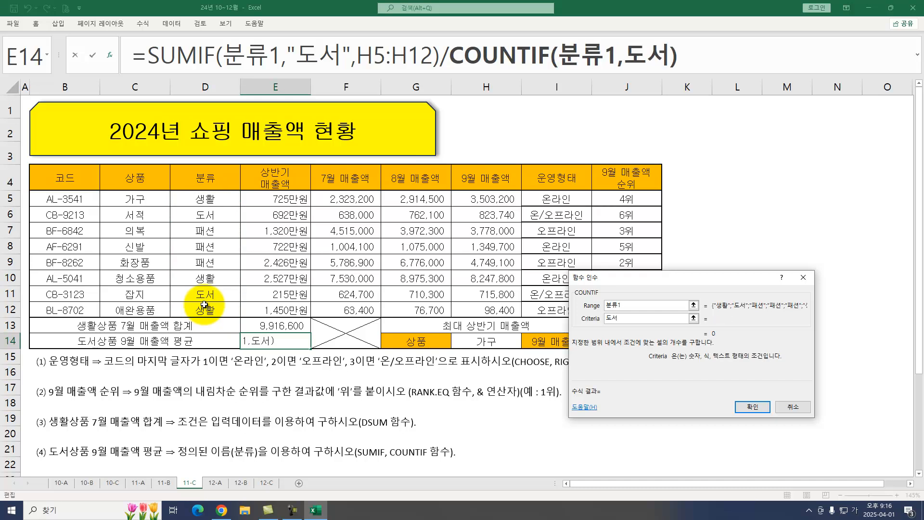
key("Return")
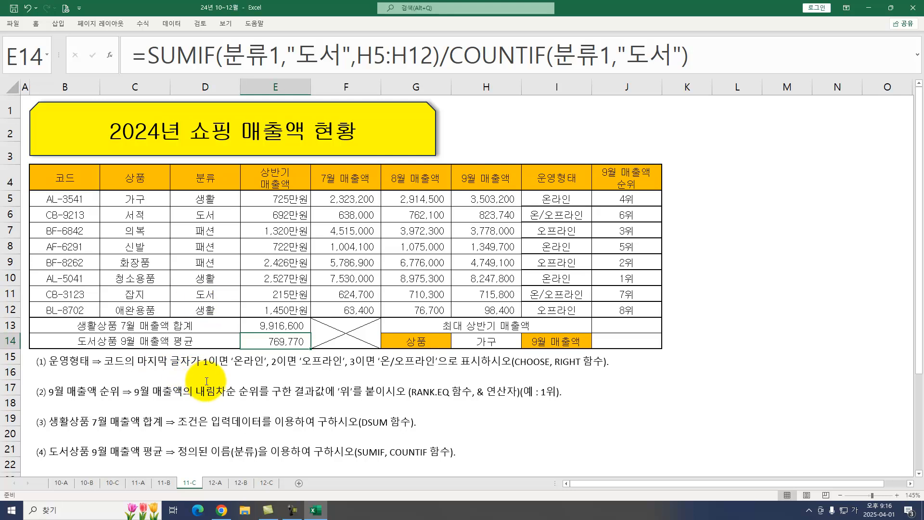
In J13, enter a MAX formula over the first-half sales in E5:E12.
scroll(321, 350, "down", 1, "ctrl")
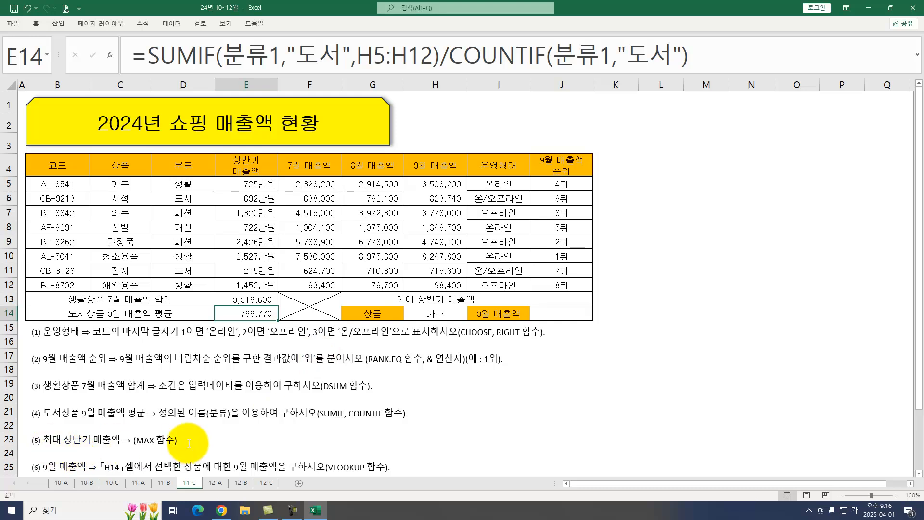
left_click(556, 299)
type("=ㅡ")
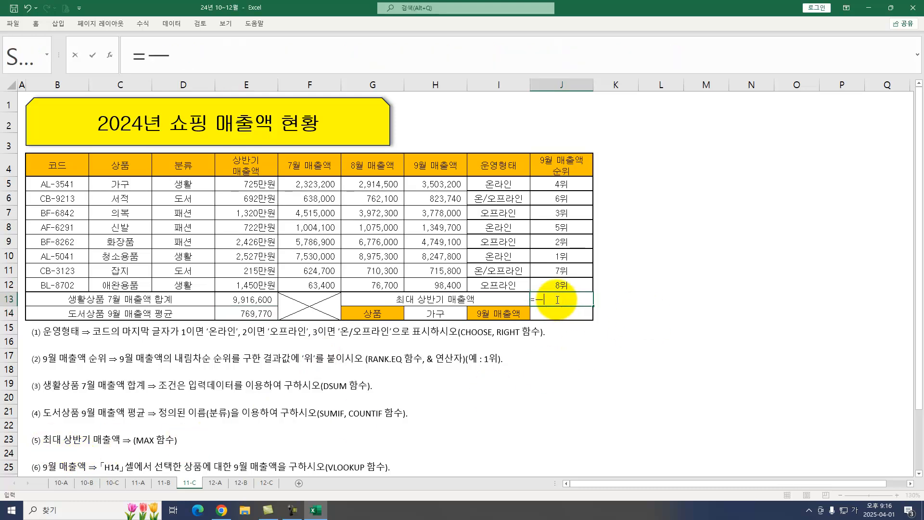
key("BackSpace")
key("Hangul")
type("MAX(")
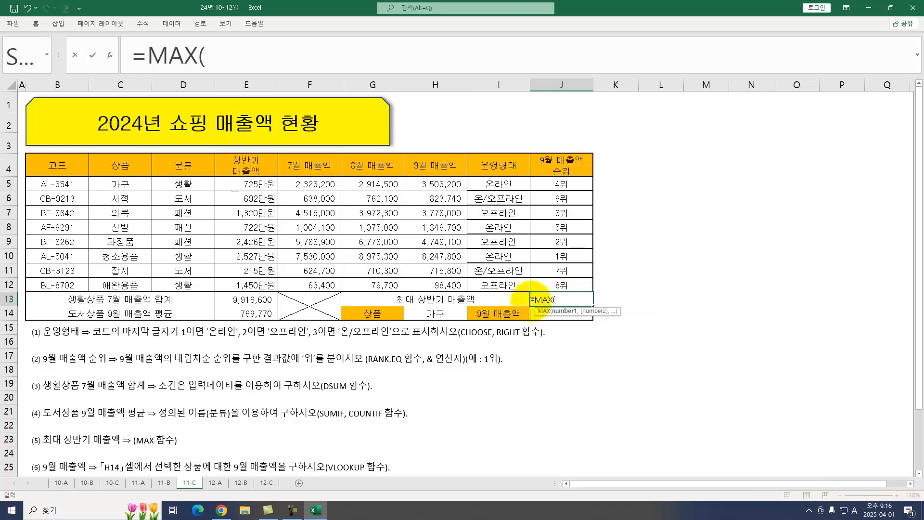
left_click_drag(248, 184, 260, 284)
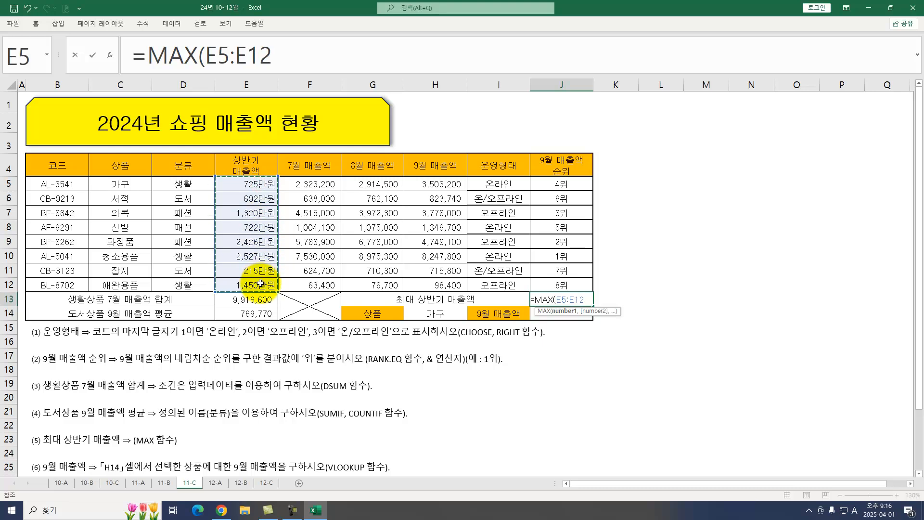
key("Return")
In J14, enter a VLOOKUP formula with lookup value H14, table array C5:H12, column index 6 and range lookup 0.
type("=VLOOKUP(")
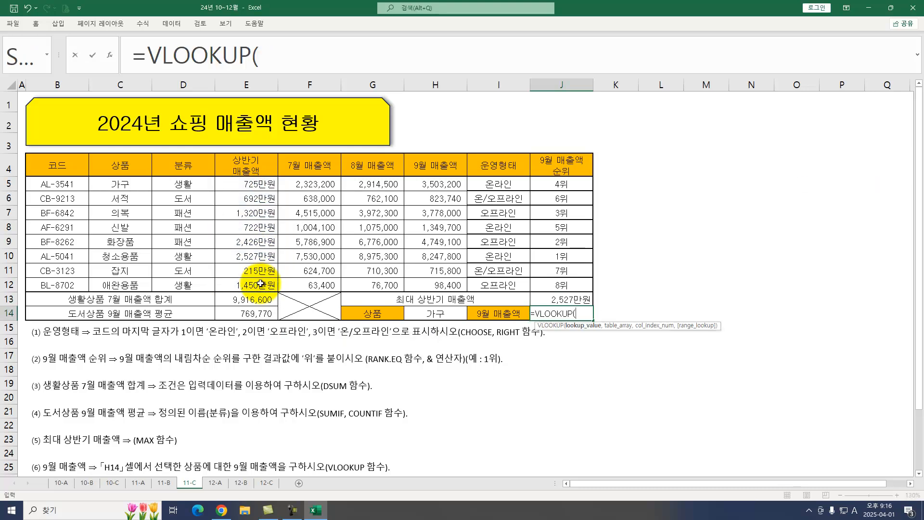
key("ctrl+a")
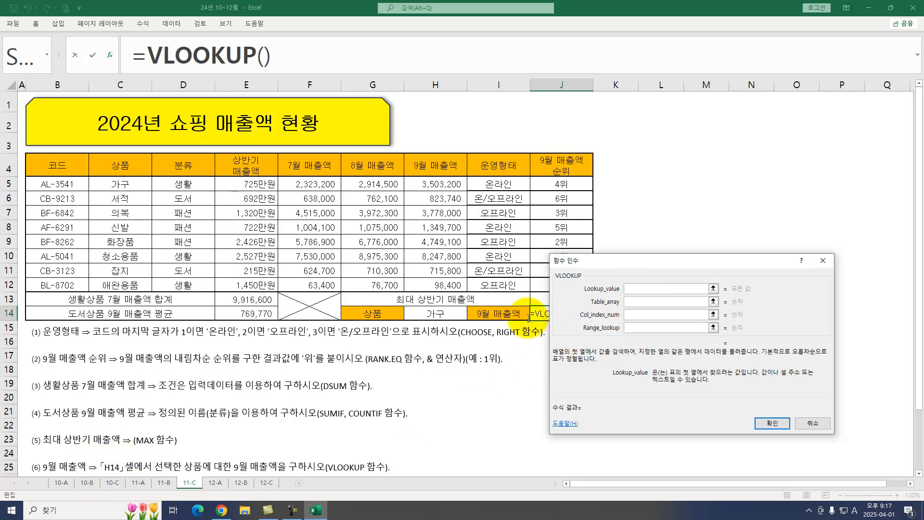
left_click(437, 312)
key("Tab")
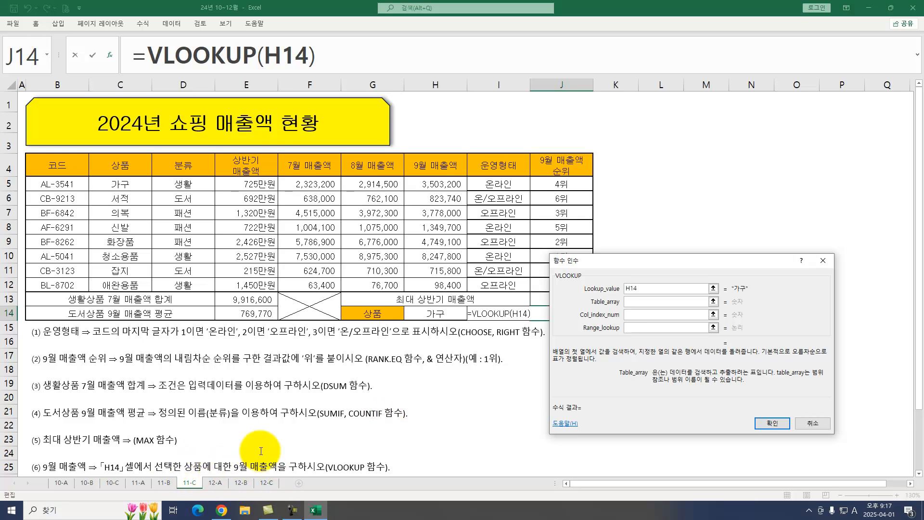
left_click_drag(118, 185, 437, 285)
key("Tab")
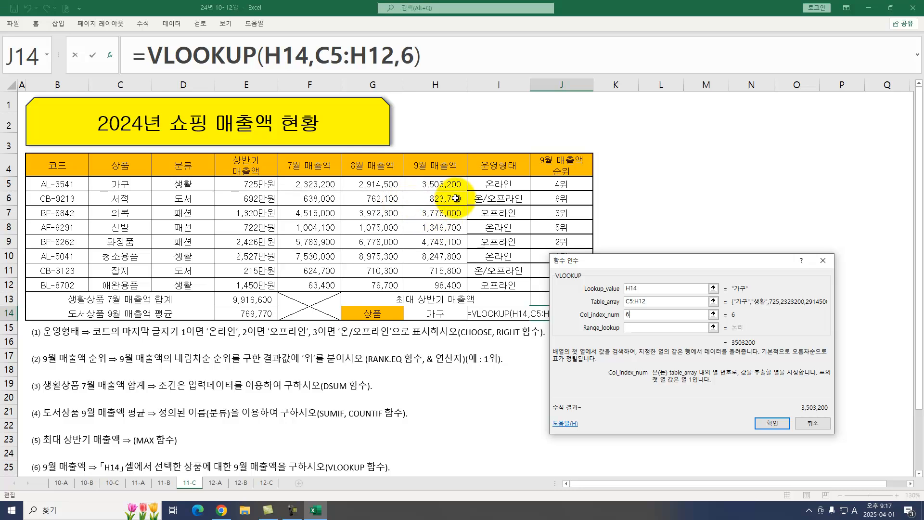
key("Tab")
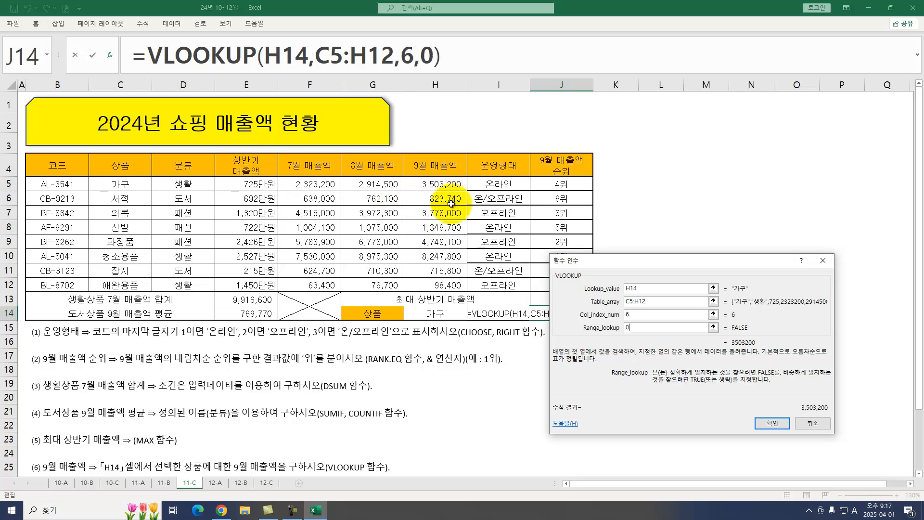
key("Return")
Start a new formula-based conditional formatting rule for the table rows B5:J12 on sheet 11-C.
scroll(431, 323, "down", 1)
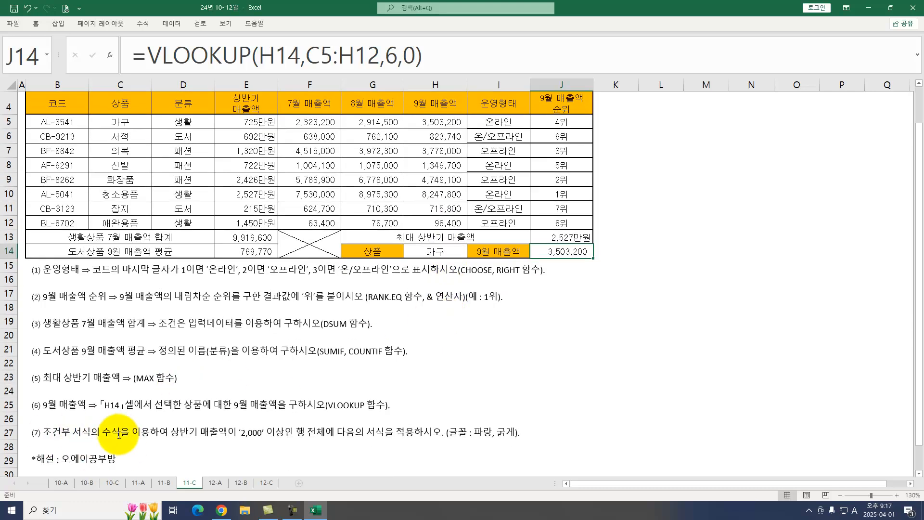
left_click_drag(58, 122, 575, 218)
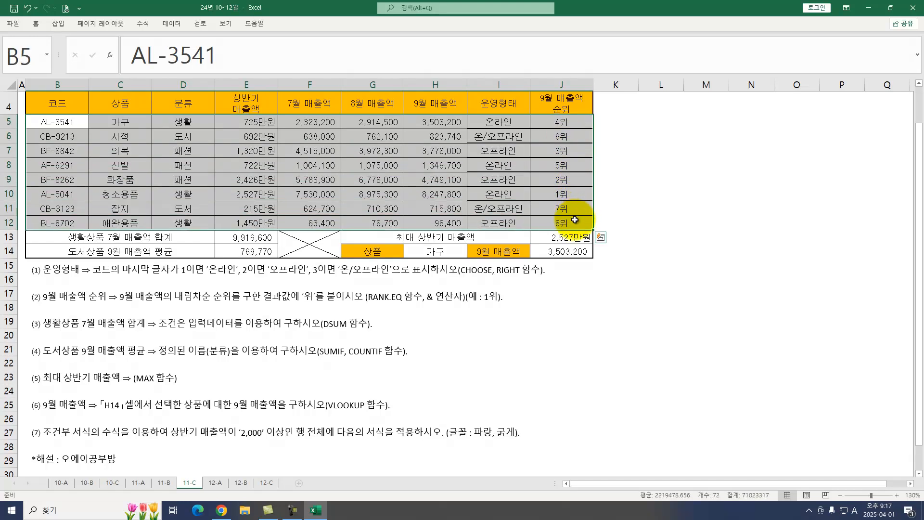
left_click(35, 23)
left_click(442, 51)
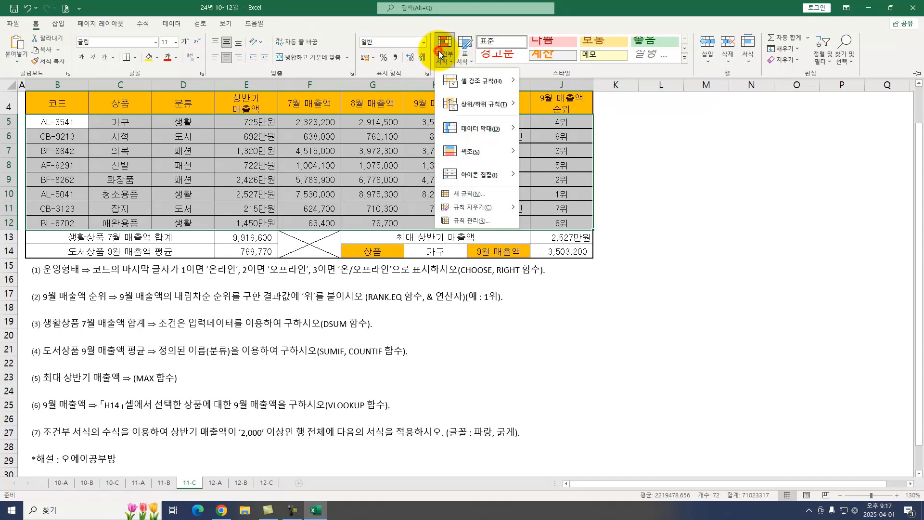
left_click(482, 193)
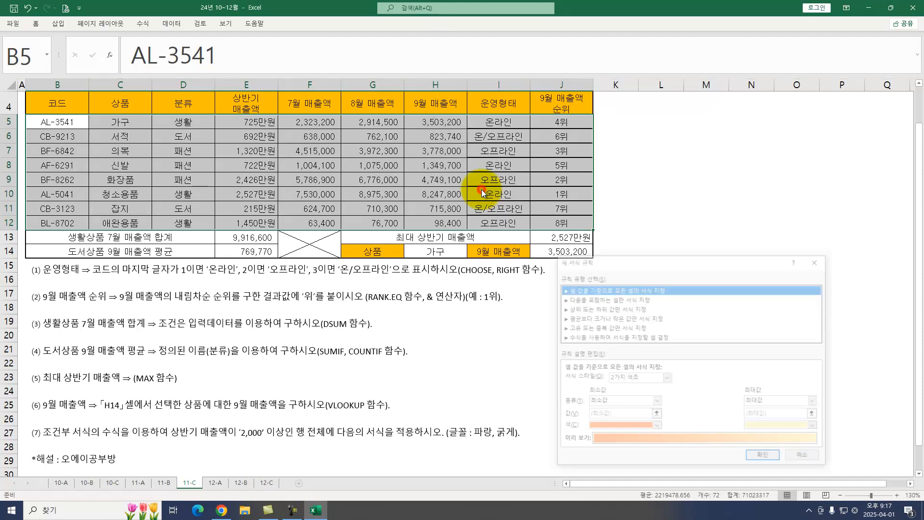
left_click(585, 337)
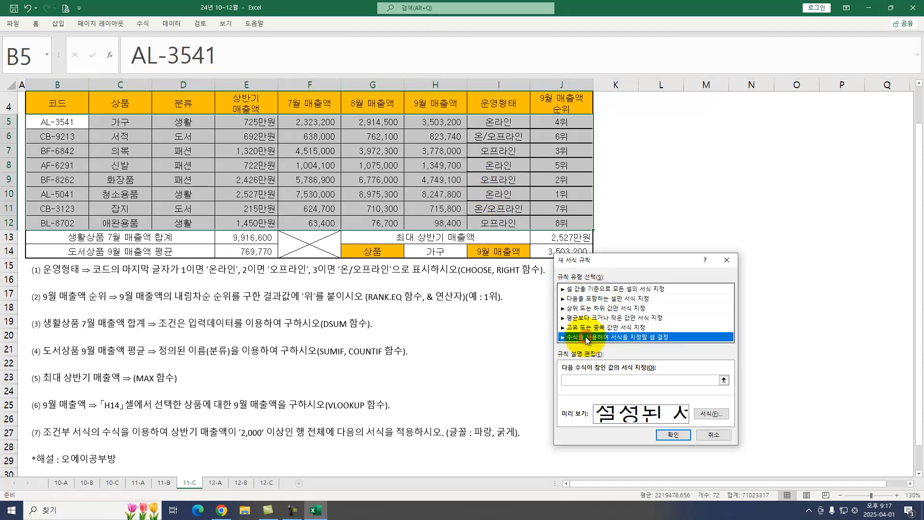
left_click(584, 380)
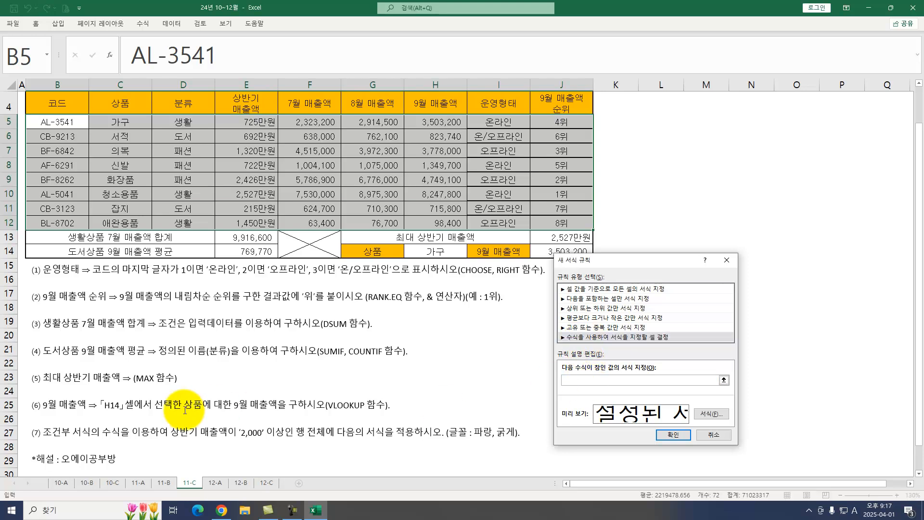
key("ctrl+1")
left_click(169, 456)
mouse_move(191, 447)
left_mouse_down()
mouse_move(195, 423)
mouse_move(196, 439)
left_mouse_up()
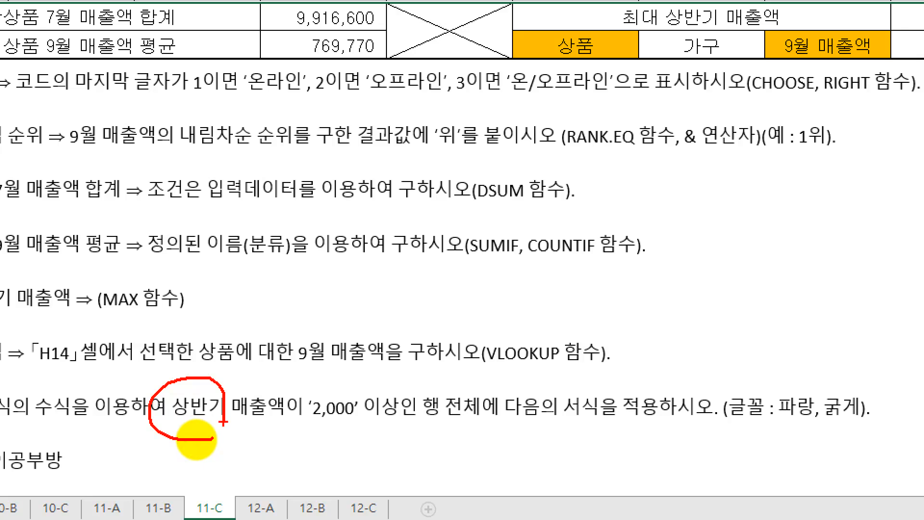
left_click_drag(279, 440, 303, 439)
mouse_move(204, 424)
left_mouse_down()
mouse_move(206, 442)
mouse_move(271, 427)
left_mouse_up()
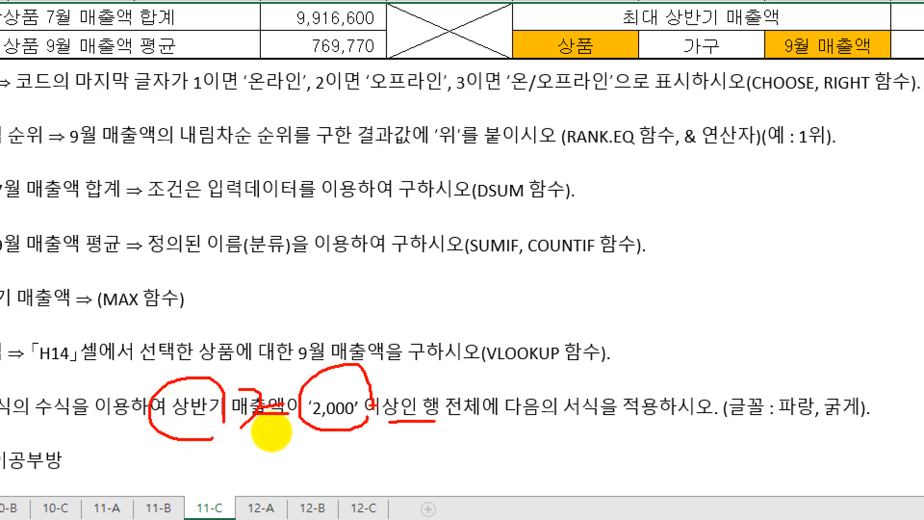
key("Escape")
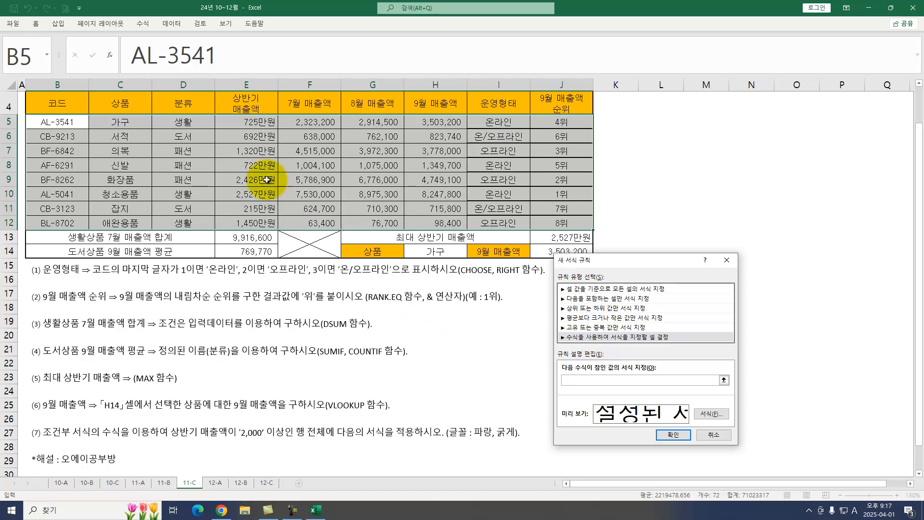
Set the rule formula to =$E5>=2000 with a bold, standard blue font, and apply the rule.
left_click(237, 122)
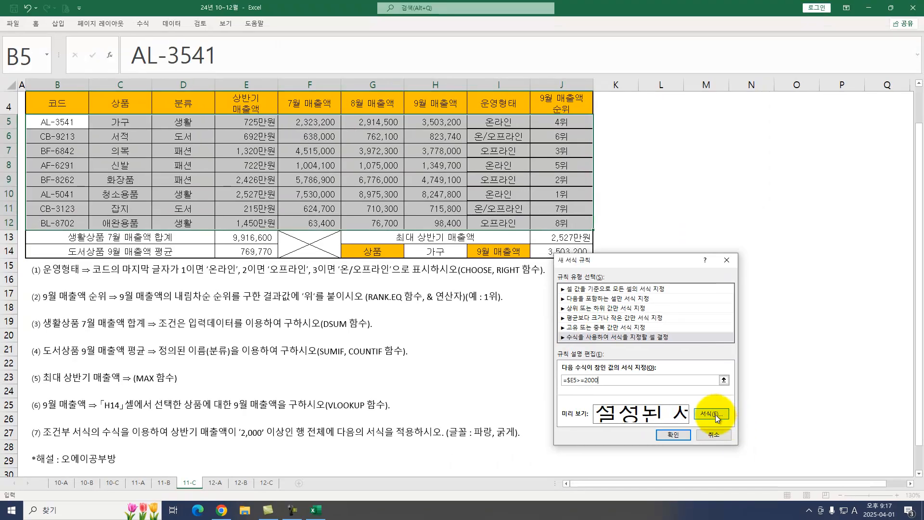
left_click(712, 414)
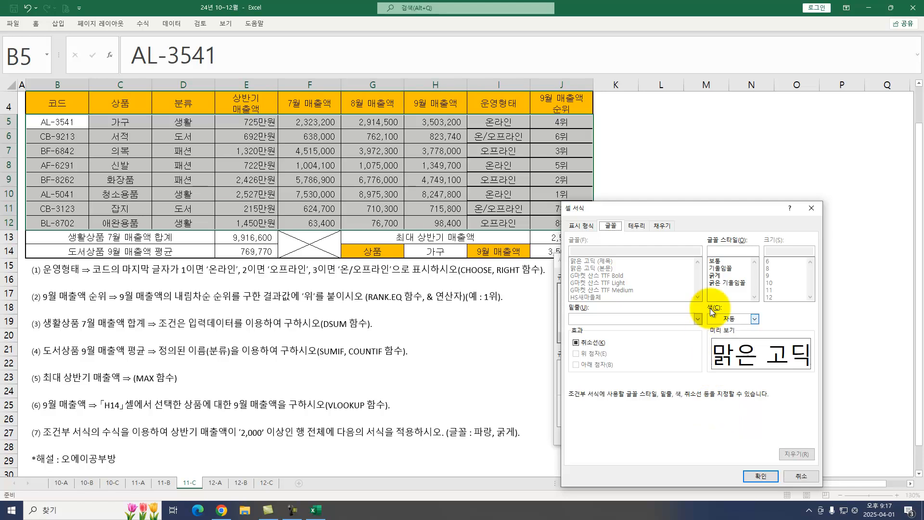
left_click(715, 275)
left_click(755, 319)
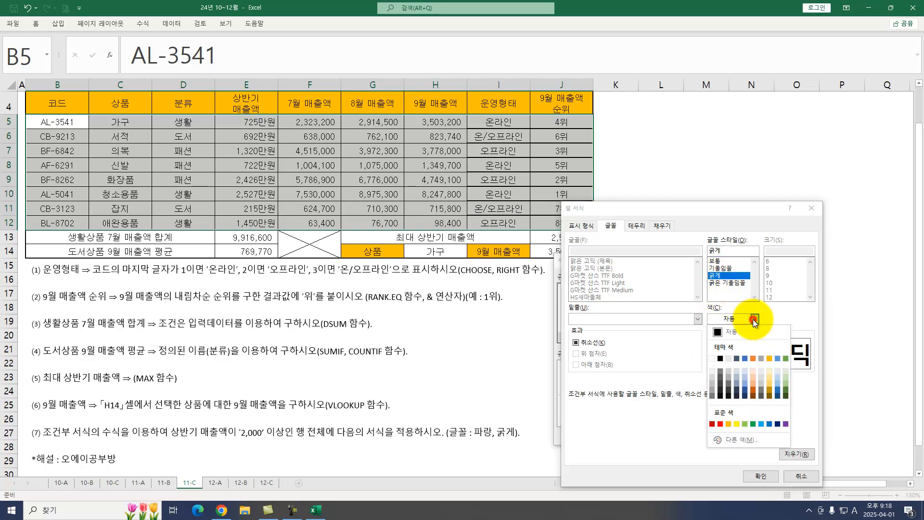
left_click(769, 423)
left_click(767, 477)
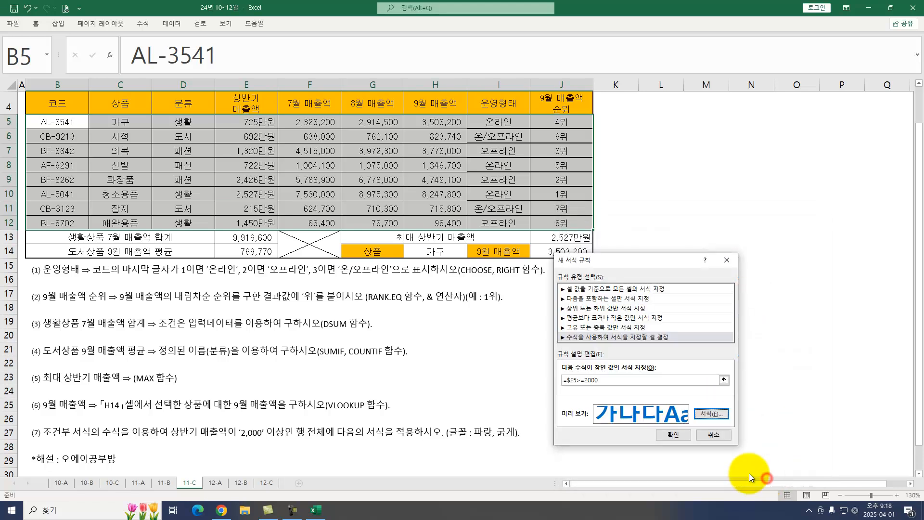
left_click(681, 436)
left_click(350, 192)
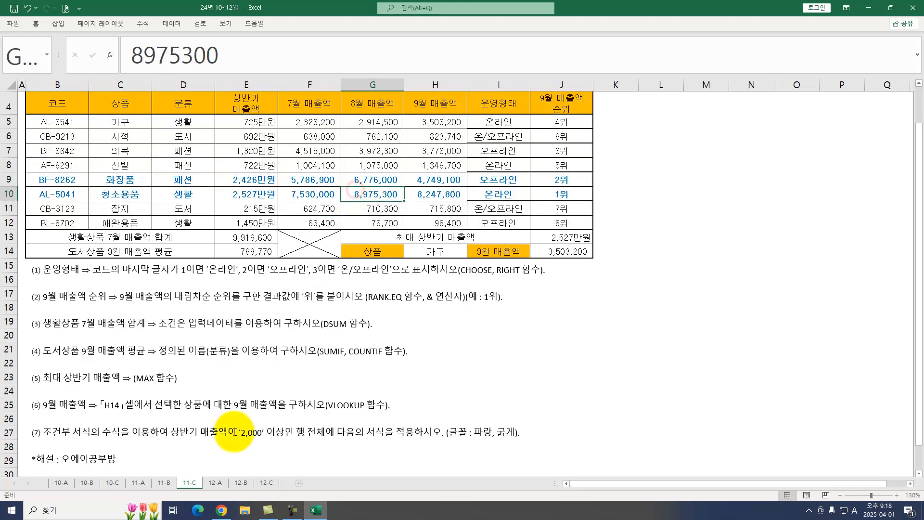
On sheet 12-A, start a RANK.EQ formula in cell I5 of the 순위 column.
left_click(215, 483)
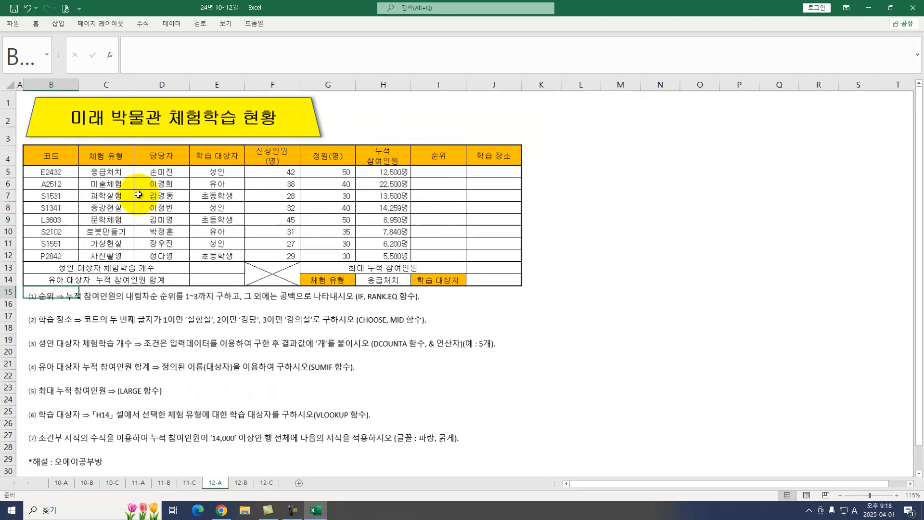
scroll(138, 194, "up", 2)
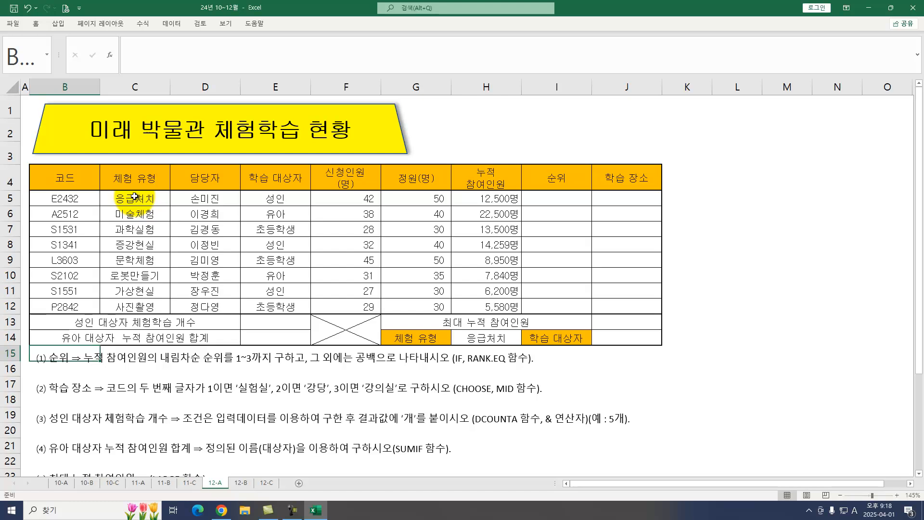
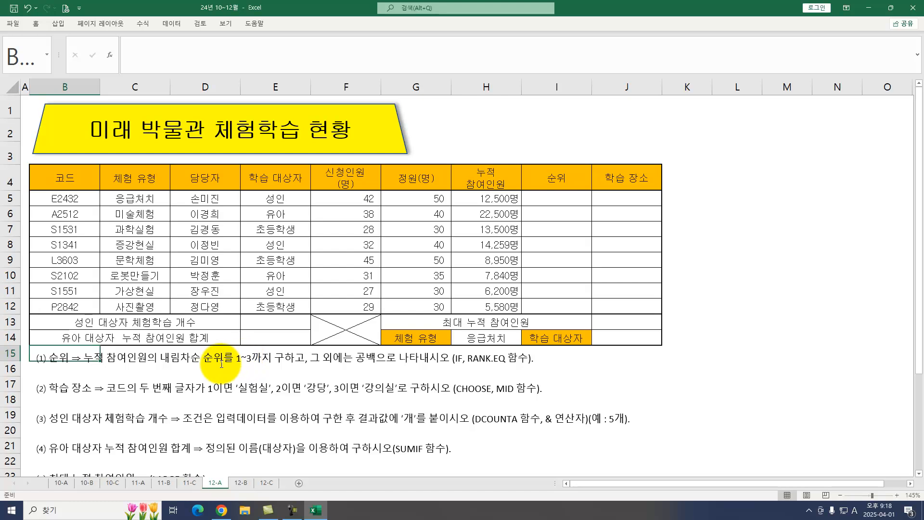
left_click(554, 194)
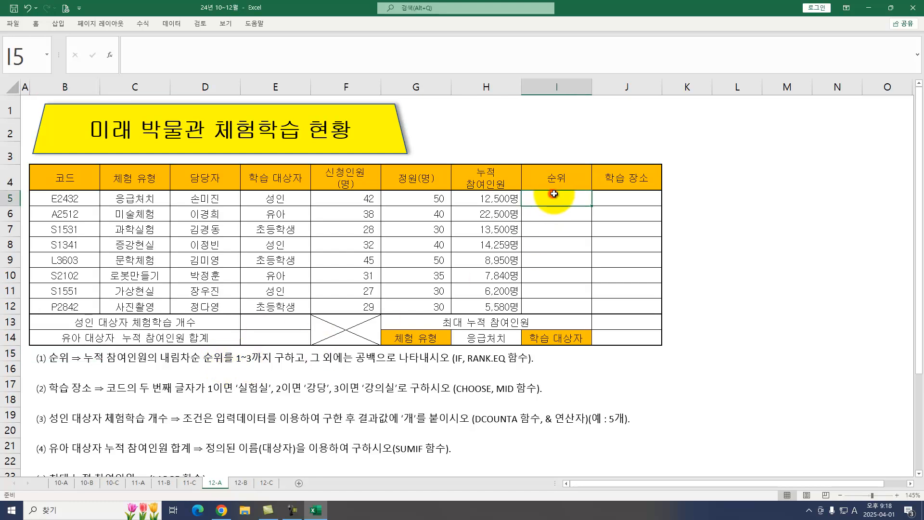
type("=")
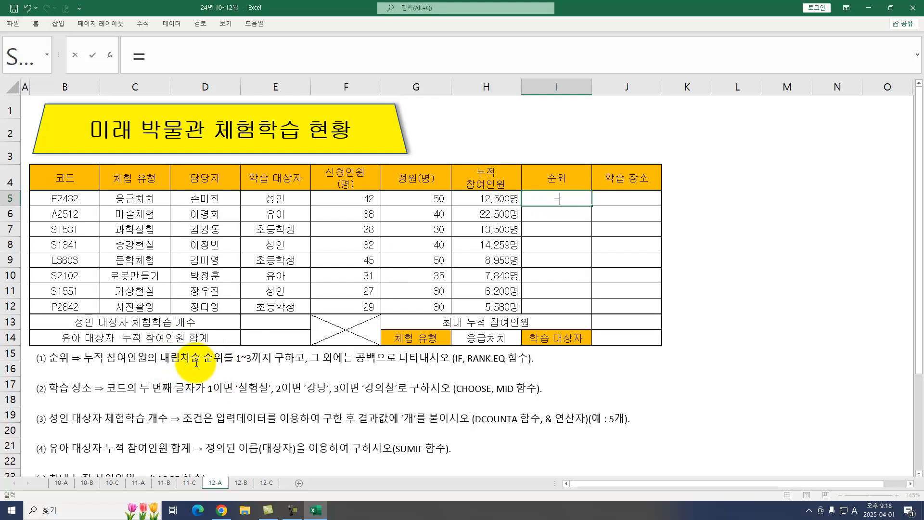
type("RAN")
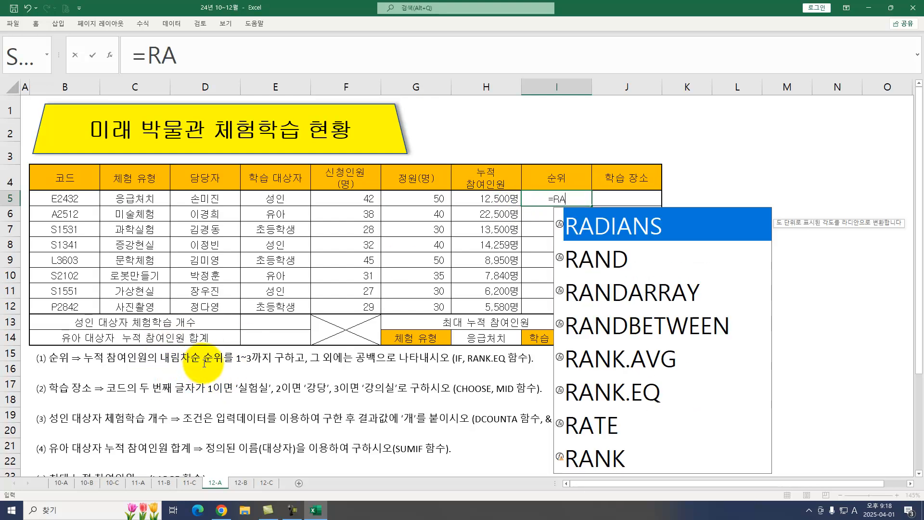
key("Down")
key("Down")
key("Down")
key("Down")
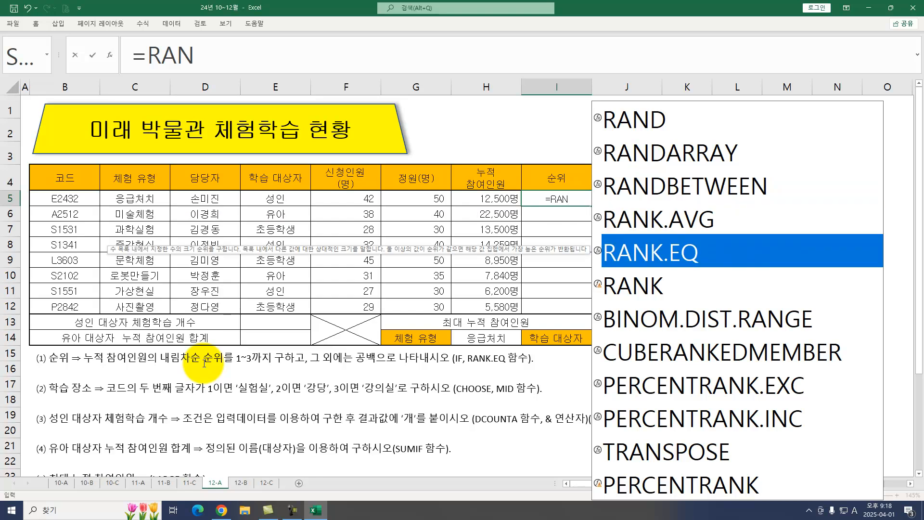
key("Tab")
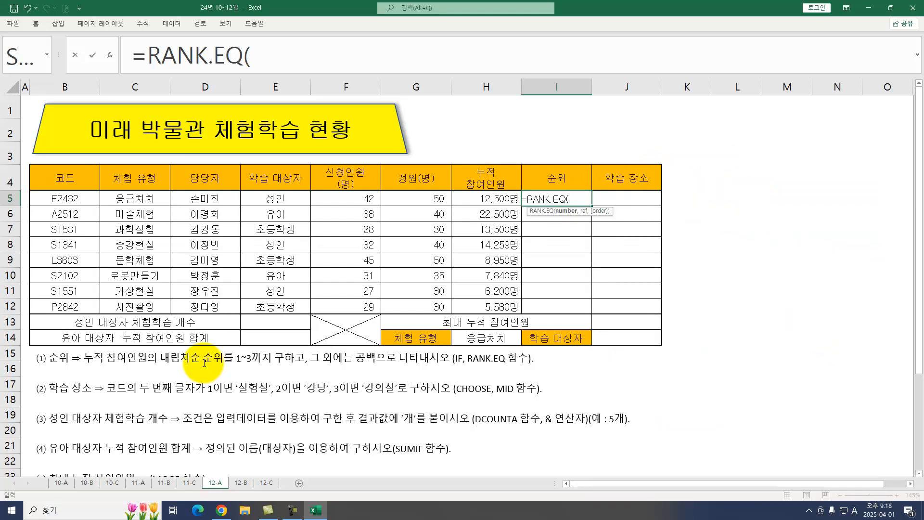
Complete the RANK.EQ formula in I5 by ranking H5 against the absolute range $H$5:$H$12.
left_click(478, 201)
type(",")
left_click_drag(482, 196, 496, 303)
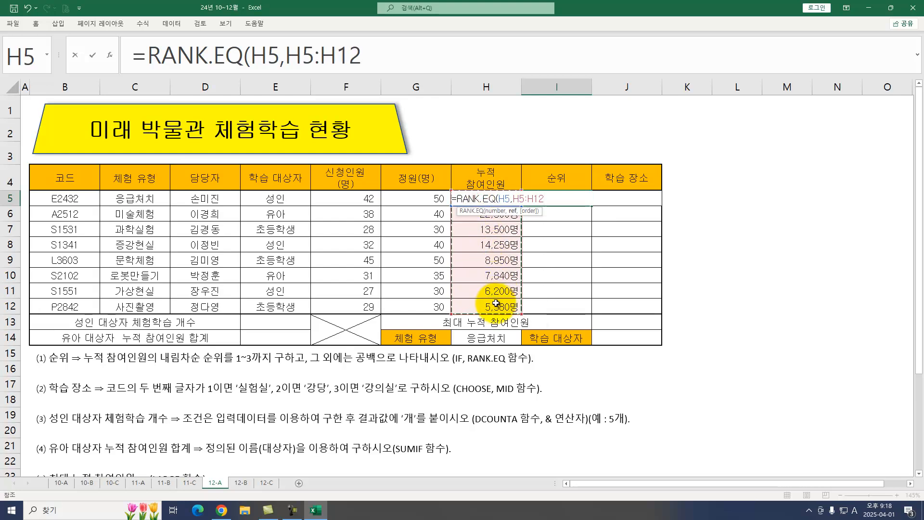
key("F4")
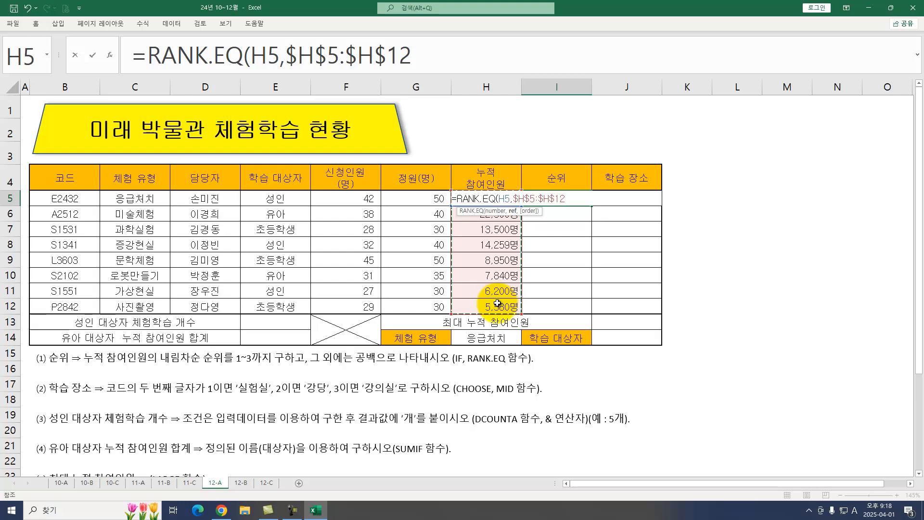
key("Return")
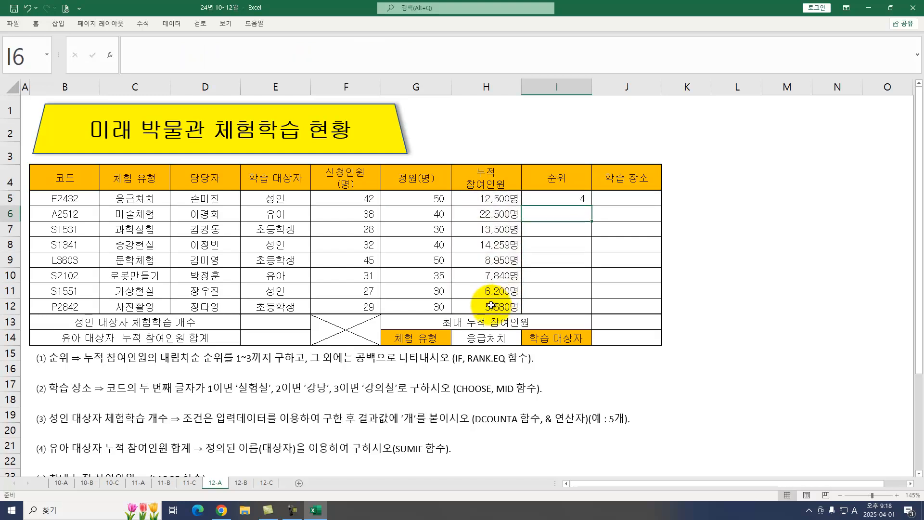
Rework I5 into an IF function whose logical test is RANK.EQ(H5,$H$5:$H$12)<=3.
left_click(562, 202)
left_click_drag(408, 66, 149, 58)
type("IF(")
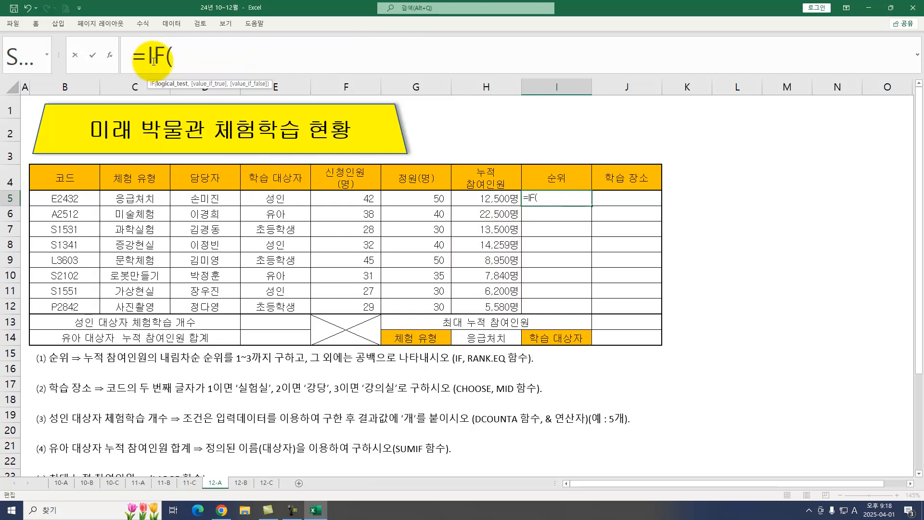
key("ctrl+a")
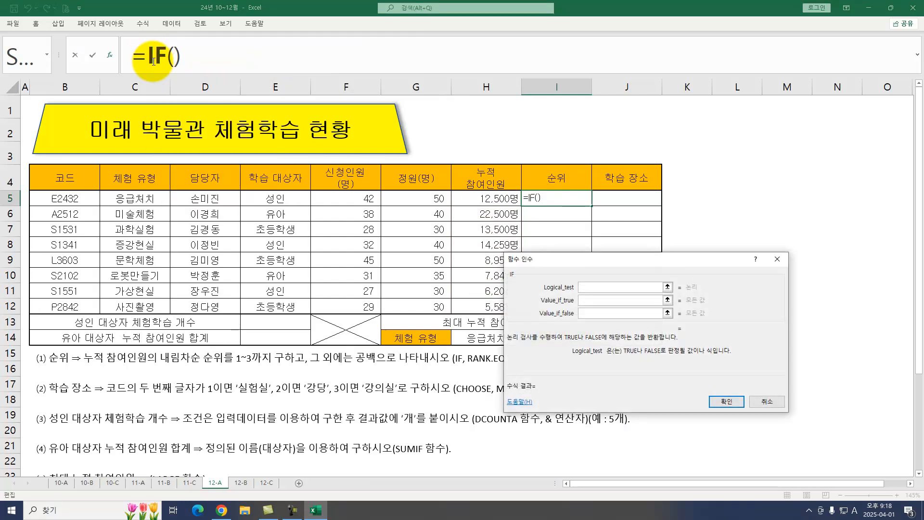
key("ctrl+v")
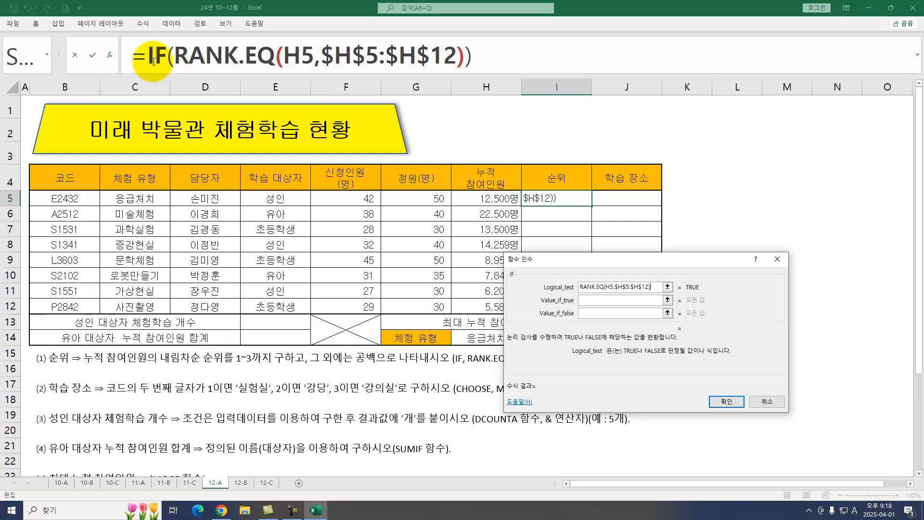
type("<=3")
key("Tab")
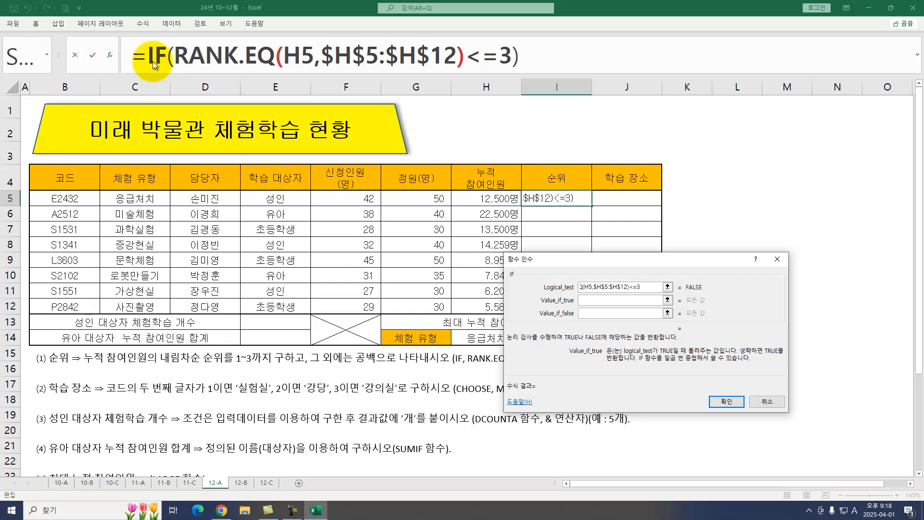
Return RANK.EQ(H5,$H$5:$H$12) when true and "" when false, and fill the IF formula down to I12.
key("ctrl+v")
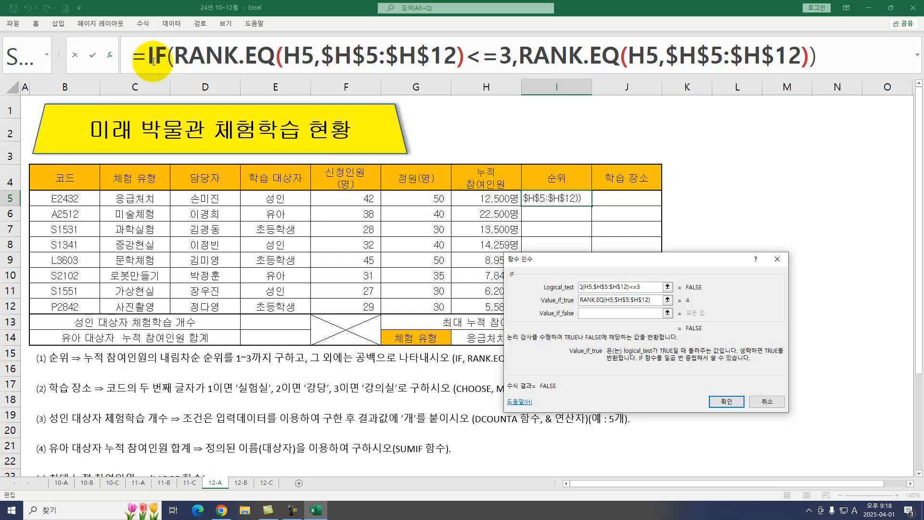
key("Tab")
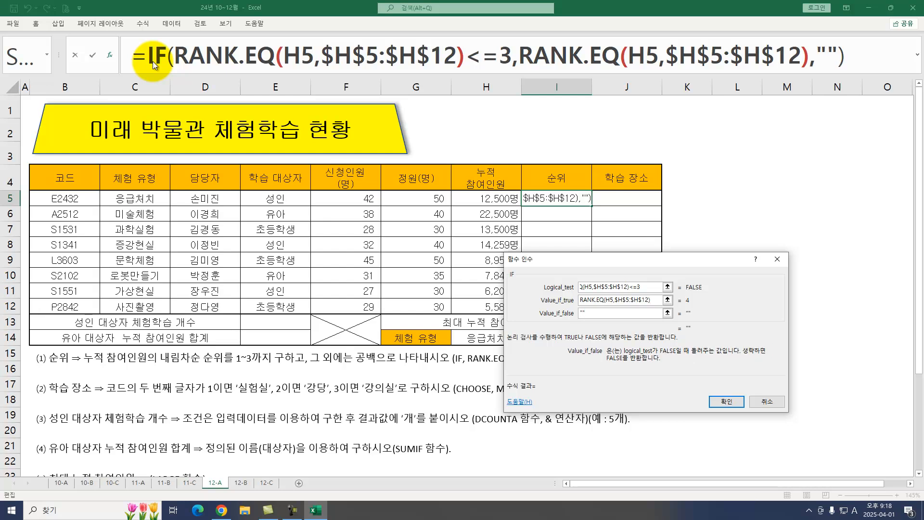
key("Return")
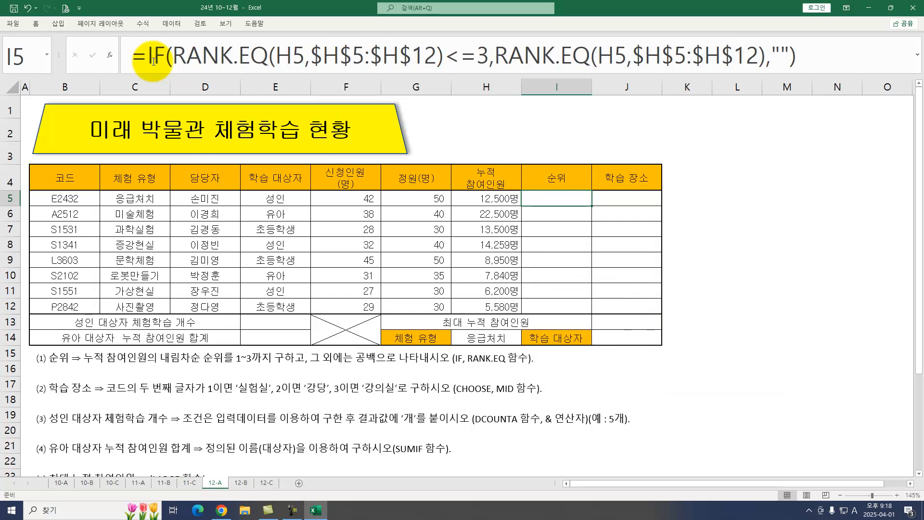
left_click_drag(594, 206, 582, 320)
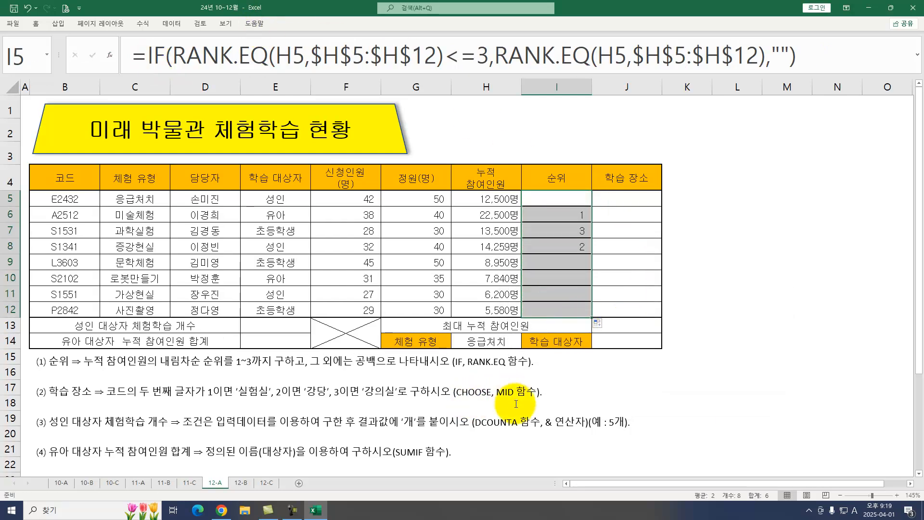
Start a CHOOSE formula in J5 of the 학습 장소 column, using MID(B5,2,1) as the index number.
left_click(622, 197)
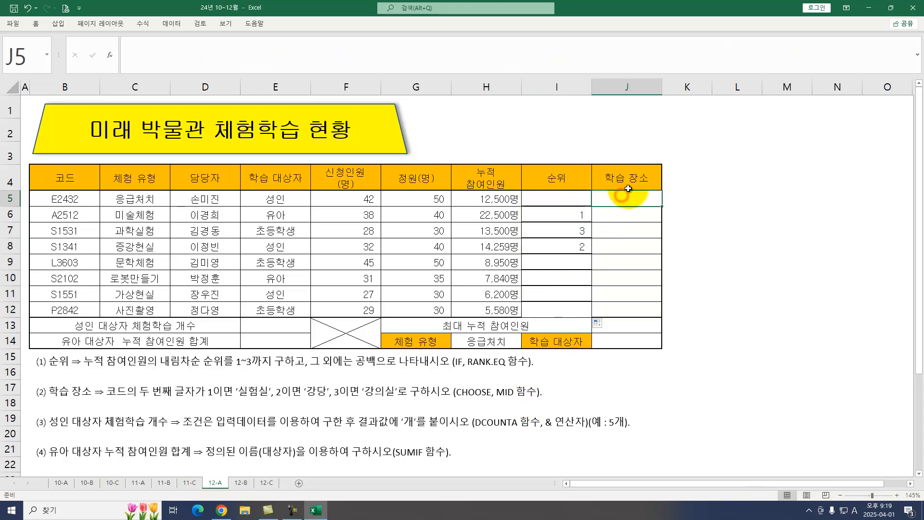
type("=")
key("Hangul")
type("ㅊ")
type("CHOOSE")
key("shift+F3")
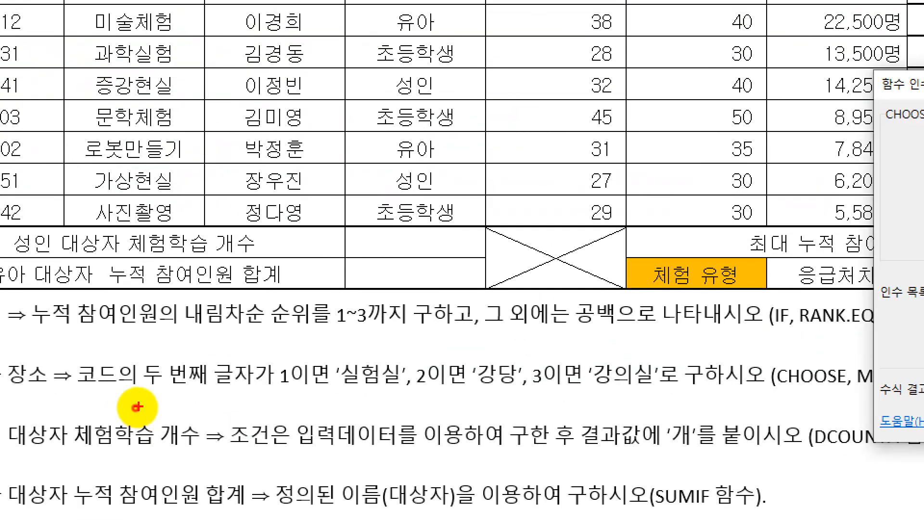
left_click_drag(81, 402, 248, 403)
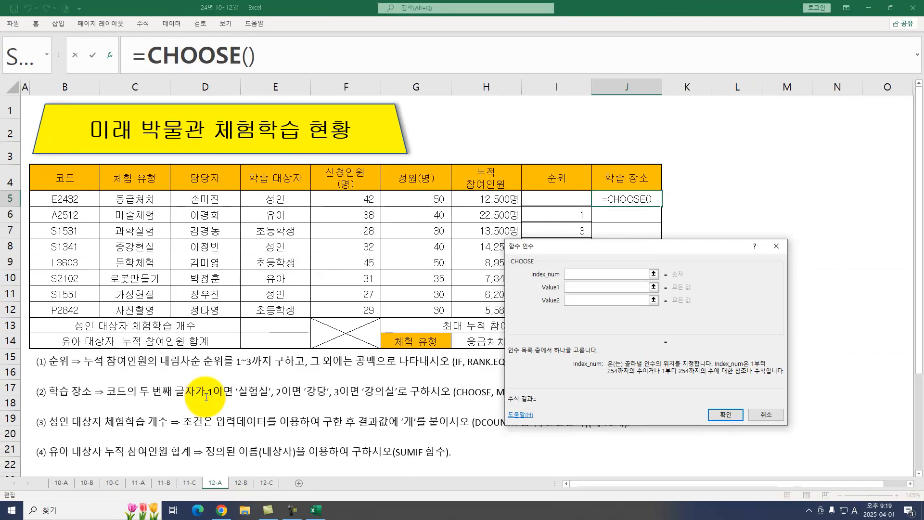
type("MID(")
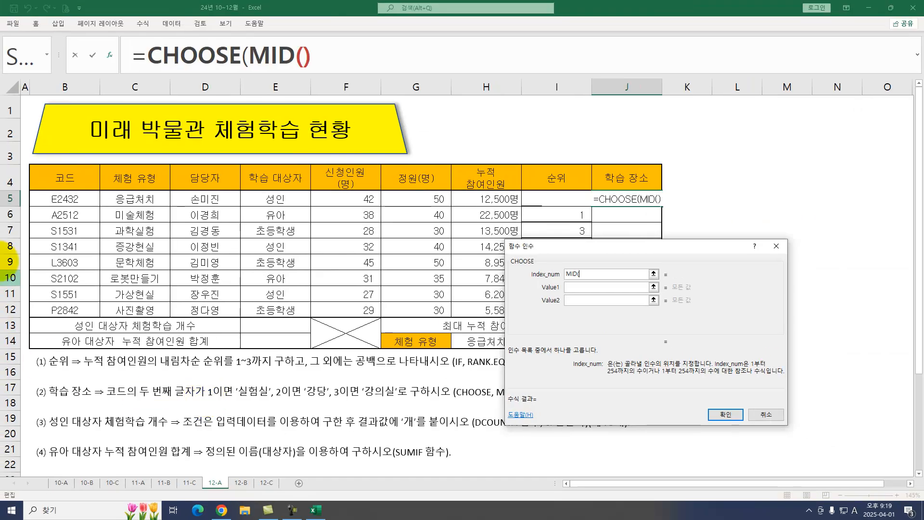
left_click(62, 199)
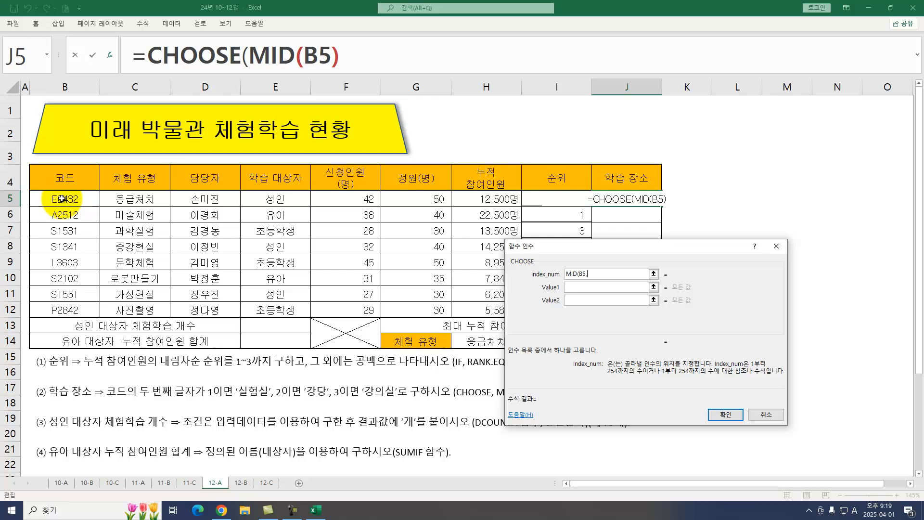
type("2,")
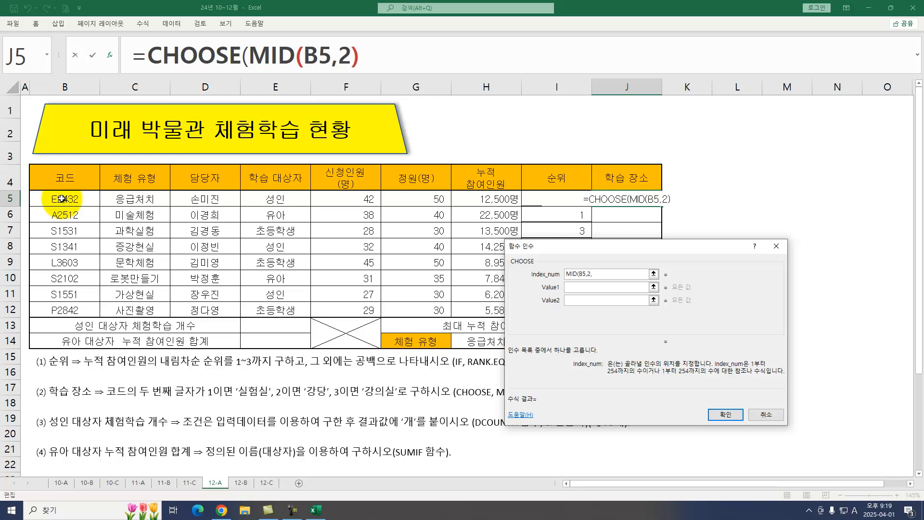
type("1")
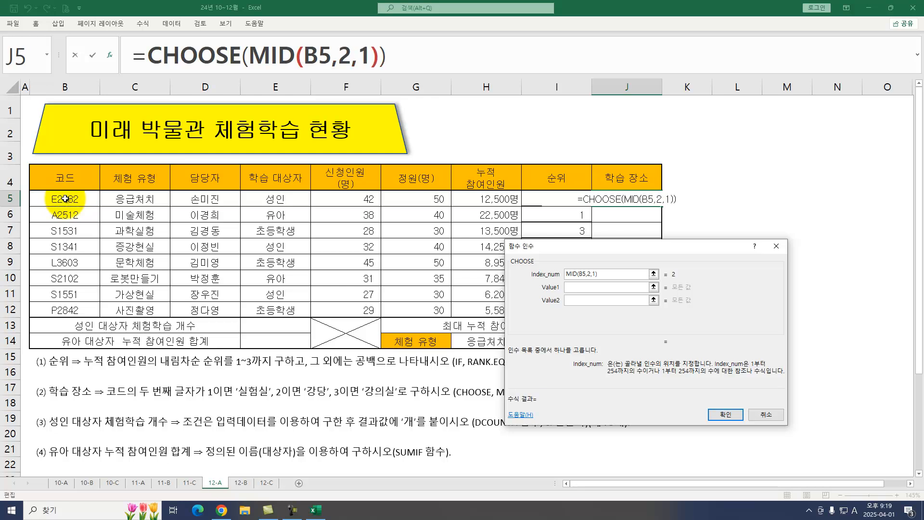
Set the CHOOSE values to "실험실", "강당" and "강의실", and fill the J5 formula down to J12.
key("Tab")
type("실험ㅅ")
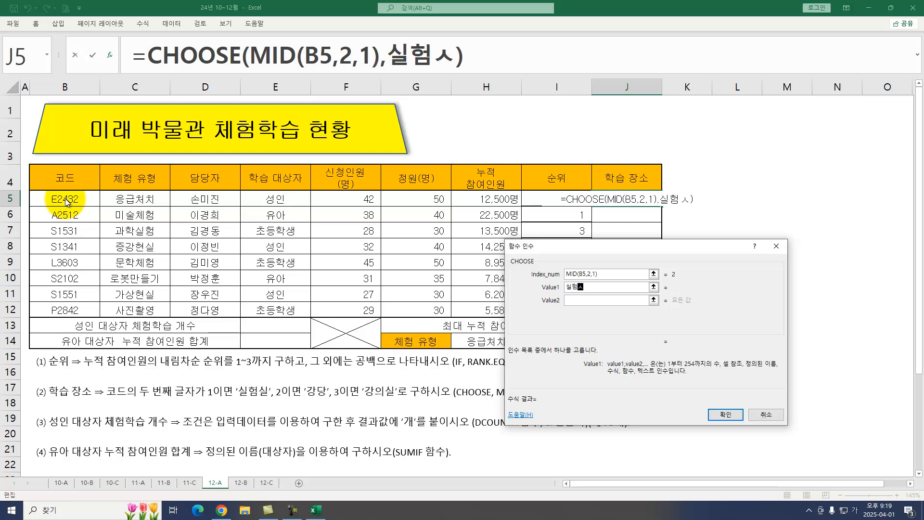
key("Tab")
type("강당")
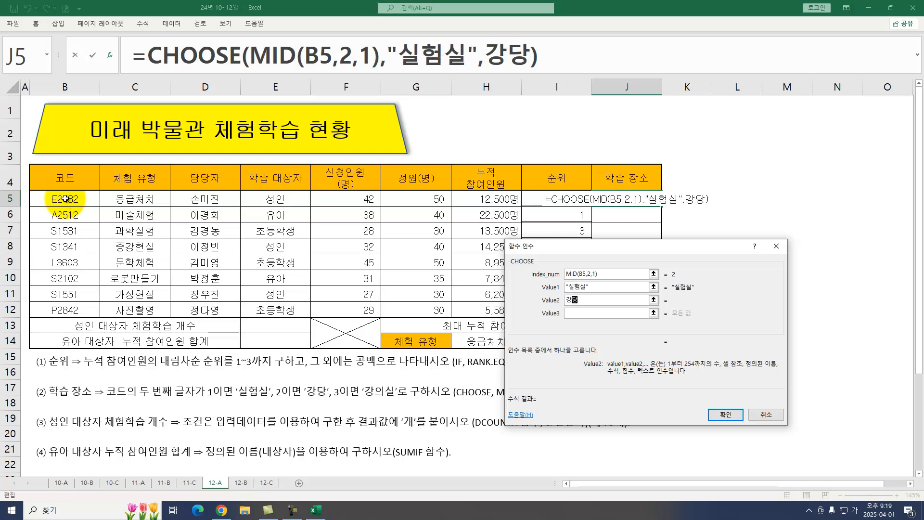
key("Tab")
type("강의시")
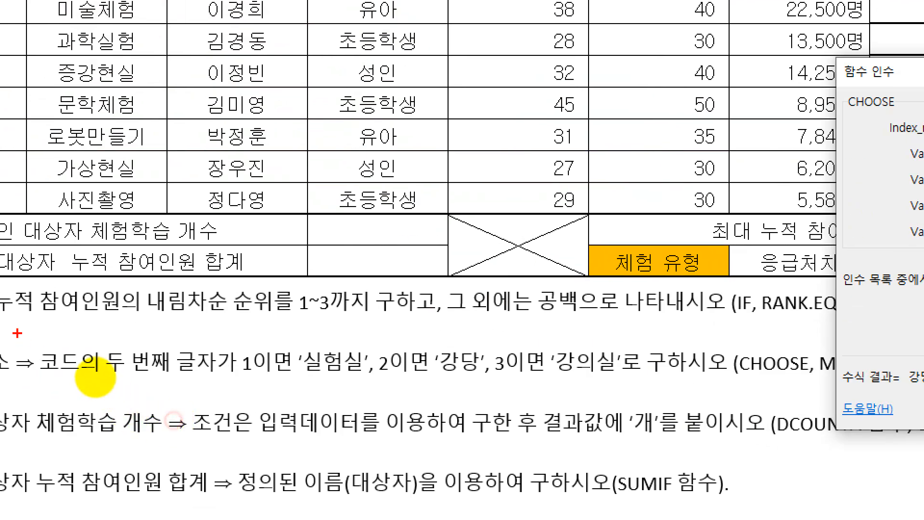
mouse_move(17, 333)
left_mouse_down()
mouse_move(313, 417)
mouse_move(665, 415)
mouse_move(666, 399)
left_mouse_up()
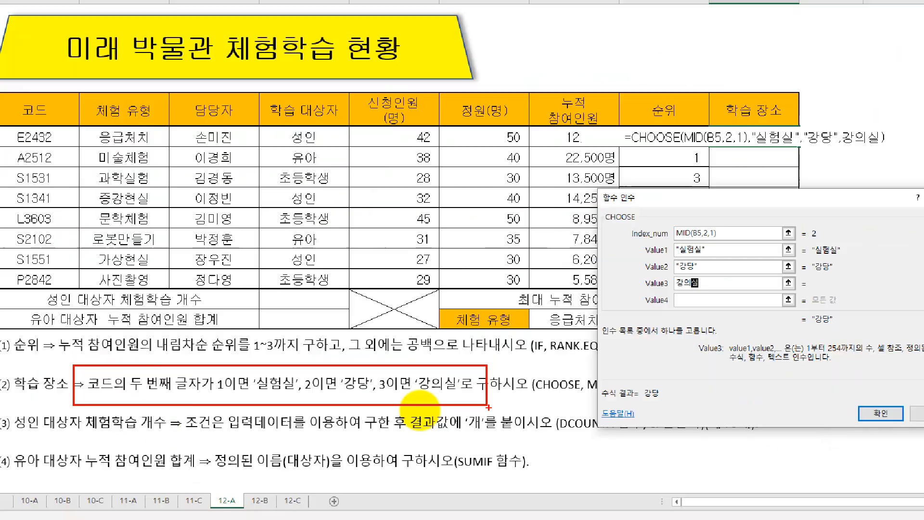
key("Return")
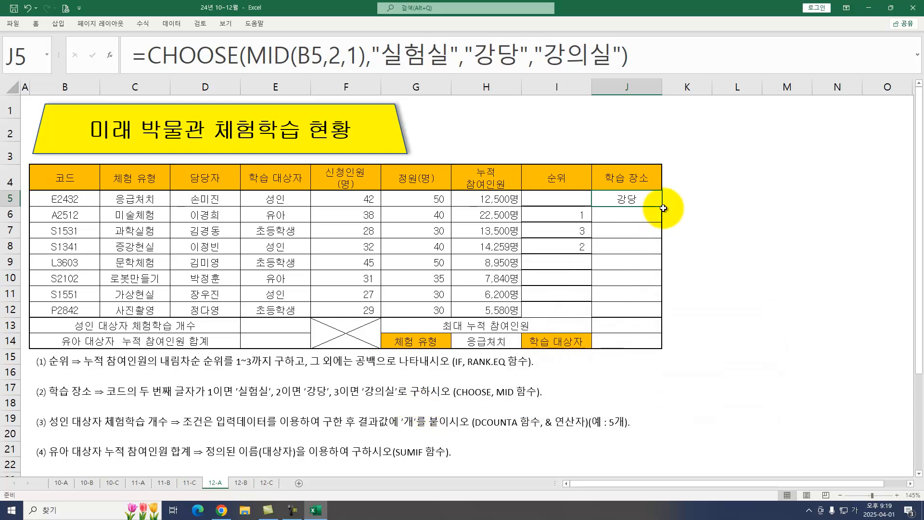
left_click_drag(664, 208, 659, 313)
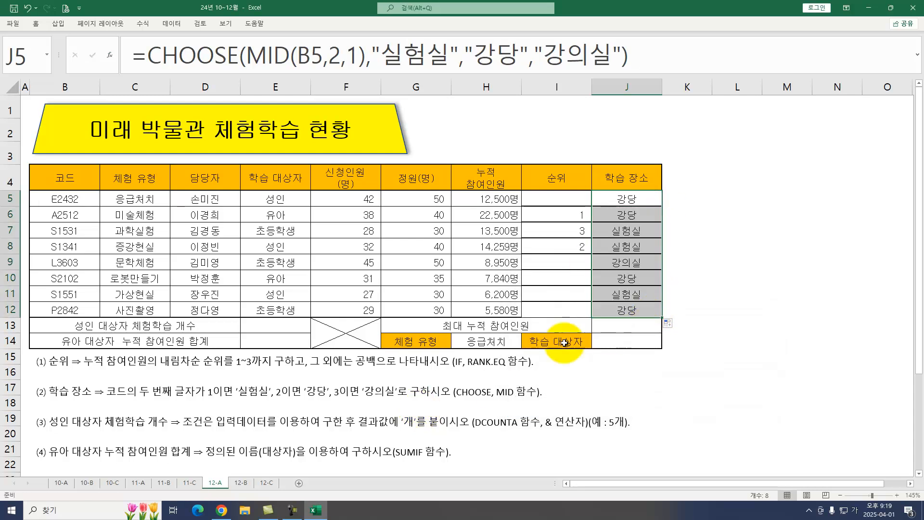
Start a DCOUNTA formula in E13 with B4:H12 as the database range.
left_click(273, 323)
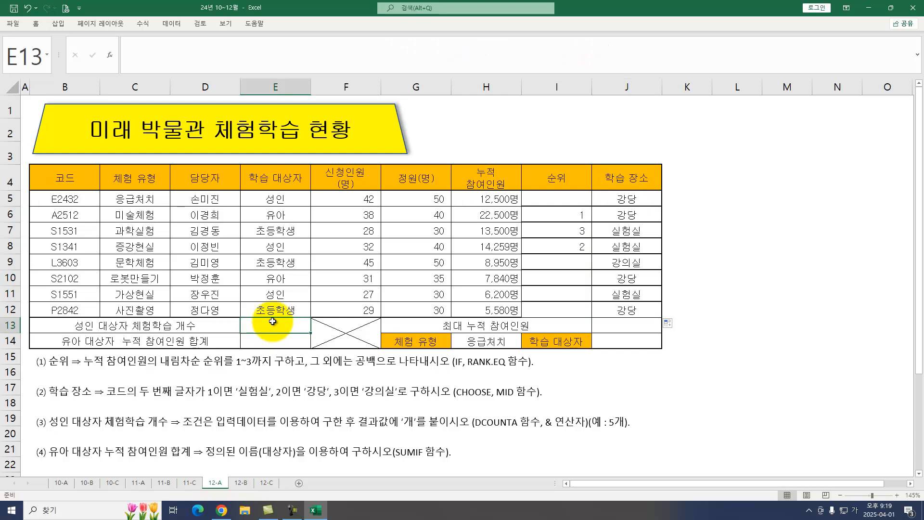
type("=DCO")
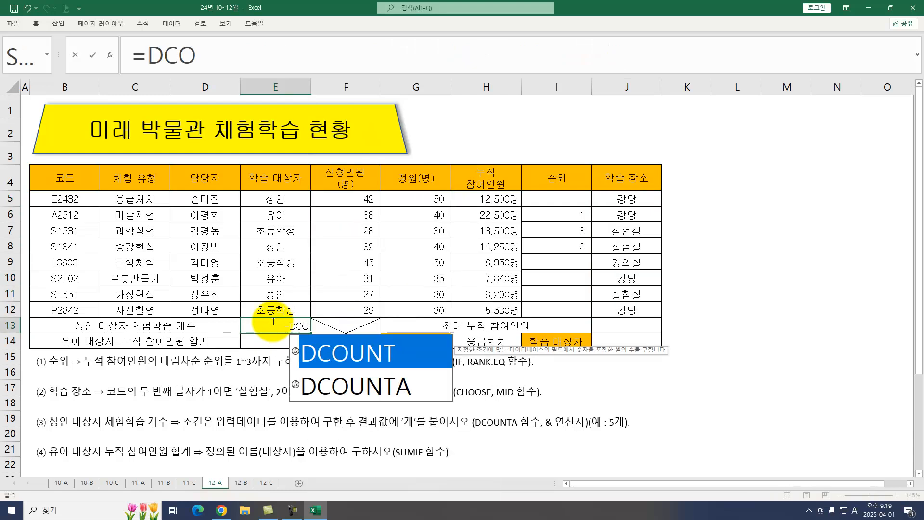
type("UNTA(")
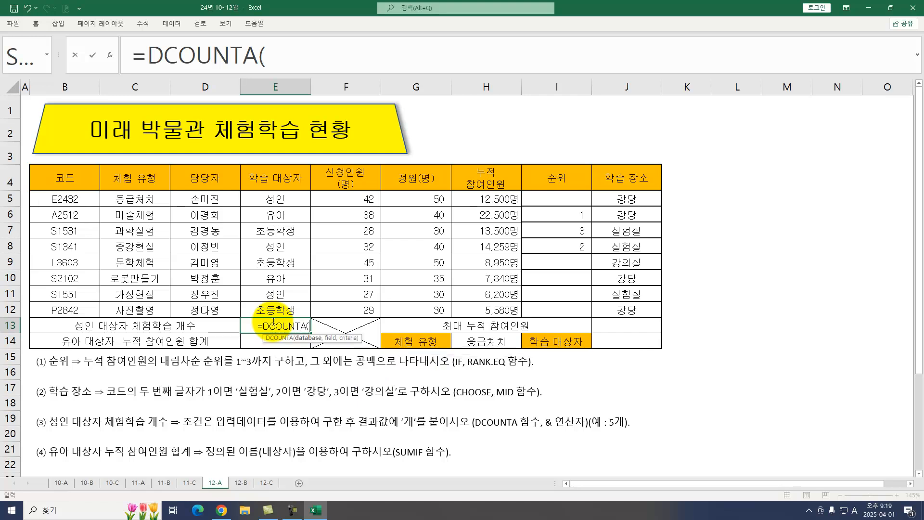
left_click_drag(70, 178, 494, 310)
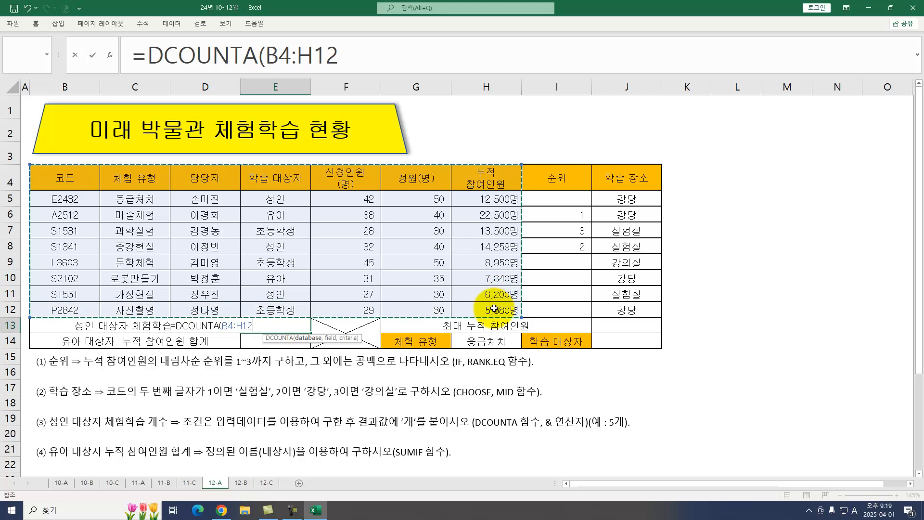
type(",")
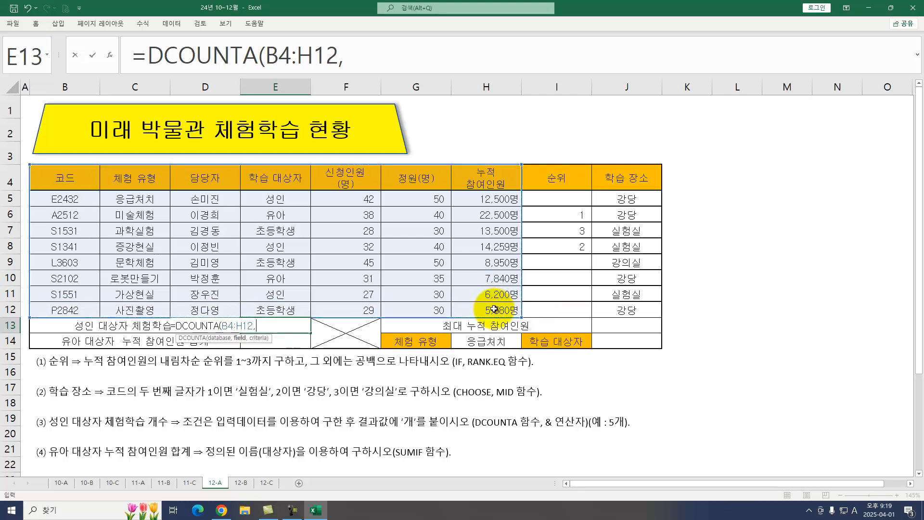
left_click(197, 176)
left_click_drag(376, 178, 452, 179)
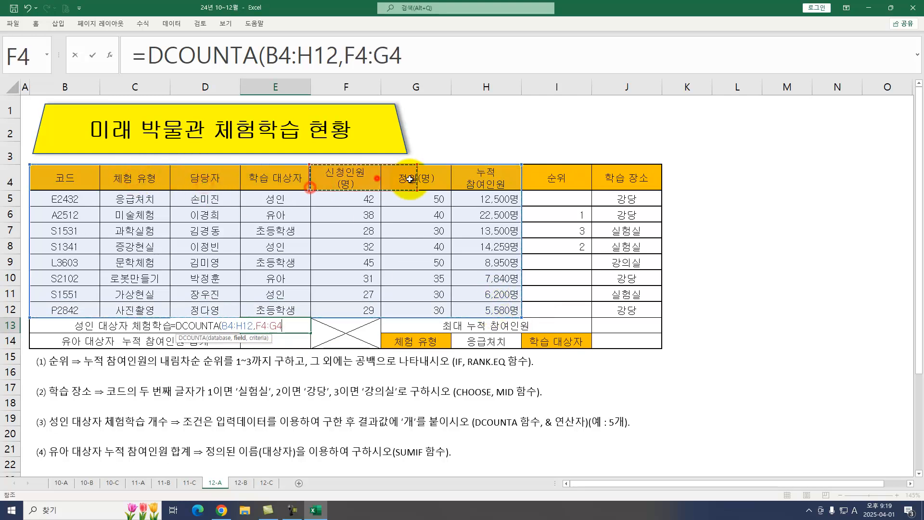
key("Return")
left_click(461, 283)
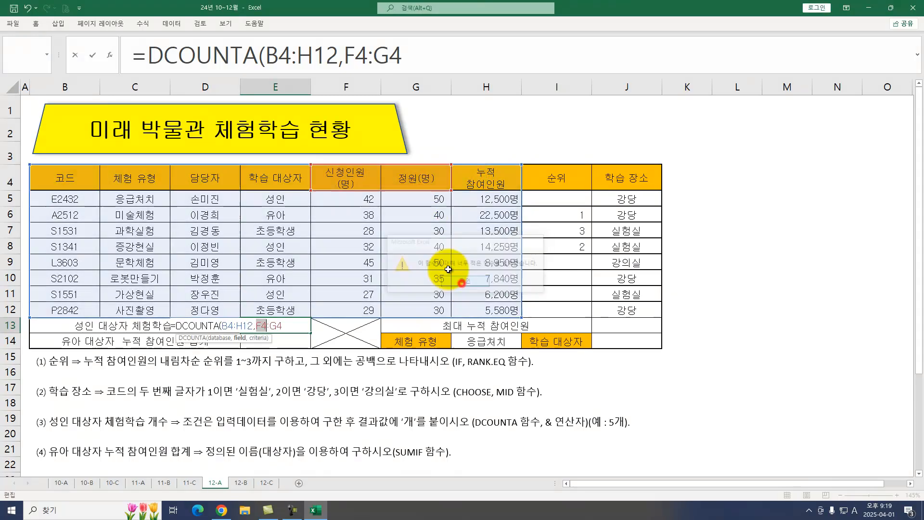
left_click_drag(340, 55, 463, 56)
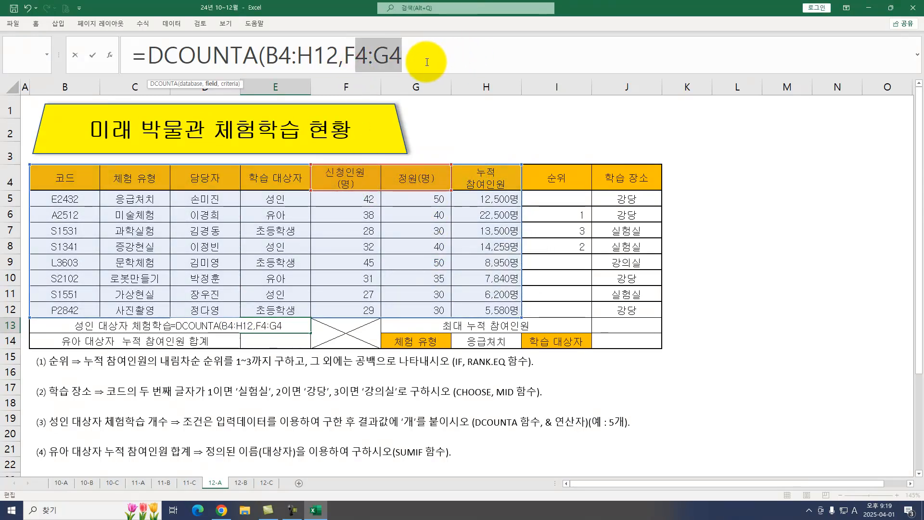
key("BackSpace")
Complete the DCOUNTA formula in E13 with E4 as the field and E4:E5 as the criteria.
left_click(267, 172)
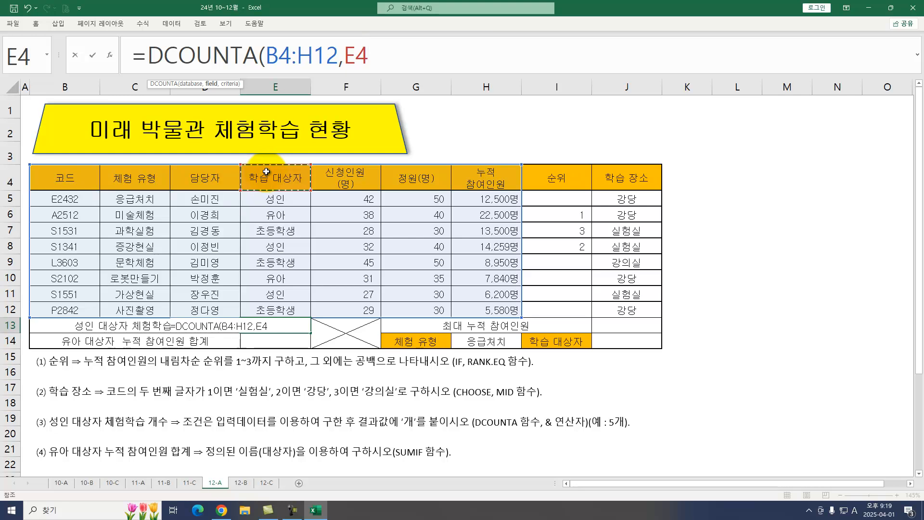
type(",")
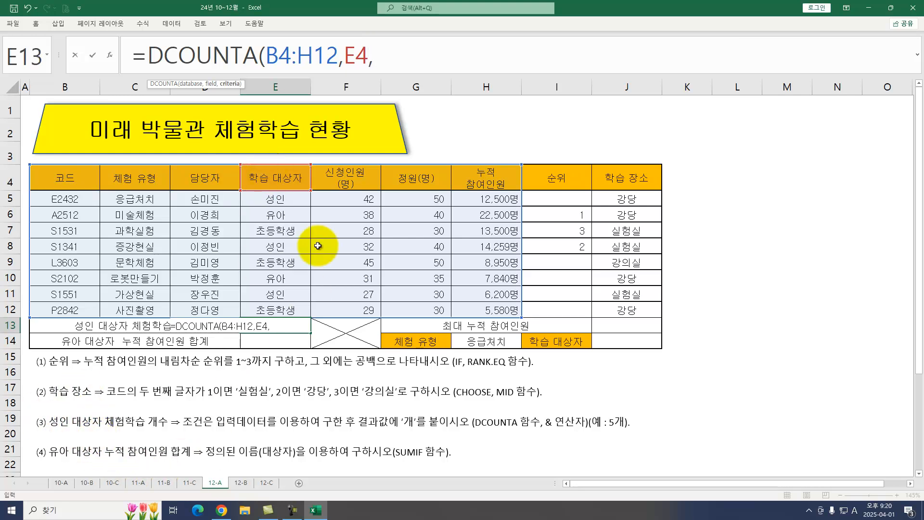
left_click(275, 173)
left_click_drag(277, 190, 278, 197)
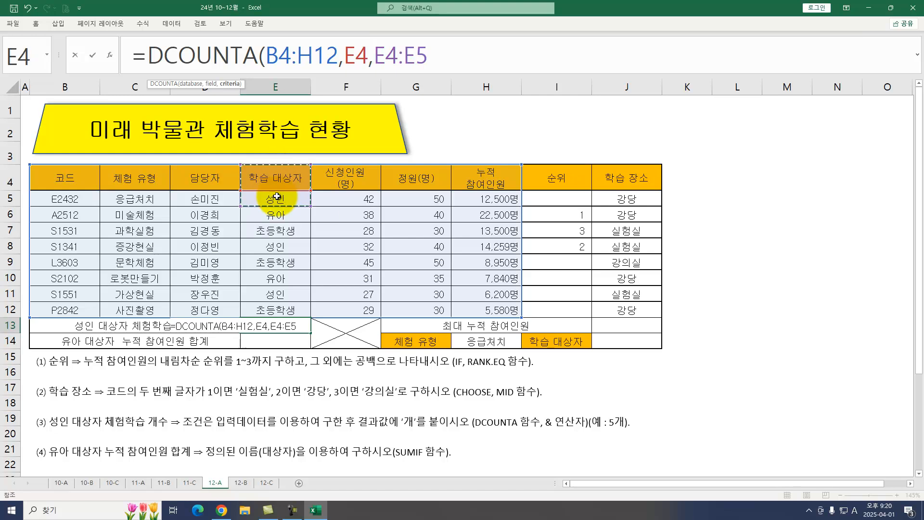
key("Return")
Append &"개" to the DCOUNTA formula in E13.
key("Up")
key("F2")
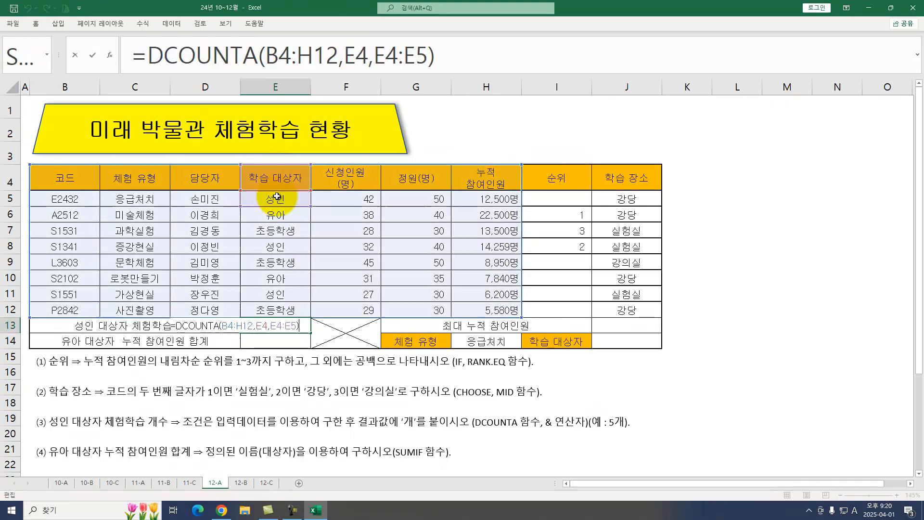
type("&\"개")
key("Return")
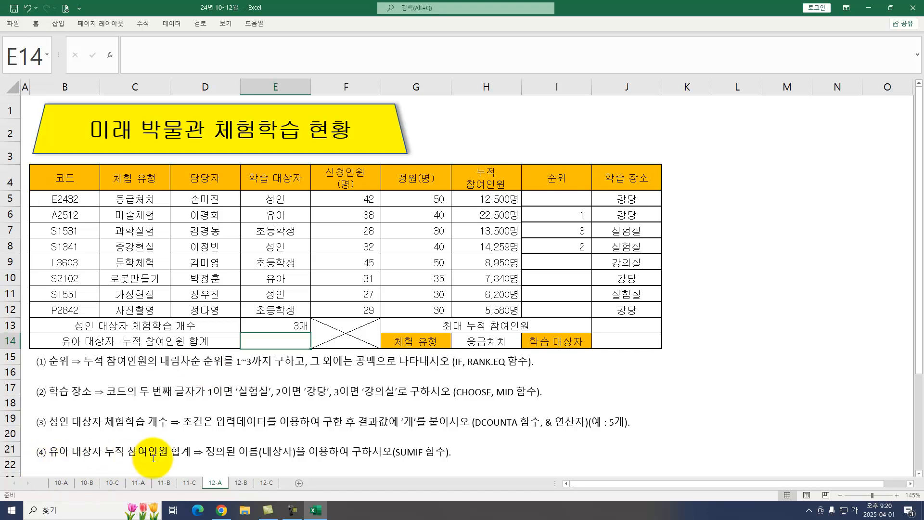
Enter a SUMIF formula in E14 with the defined name 대상자 as range, "유아" as criterion and H5:H12 as sum range.
type("=SUMIF(")
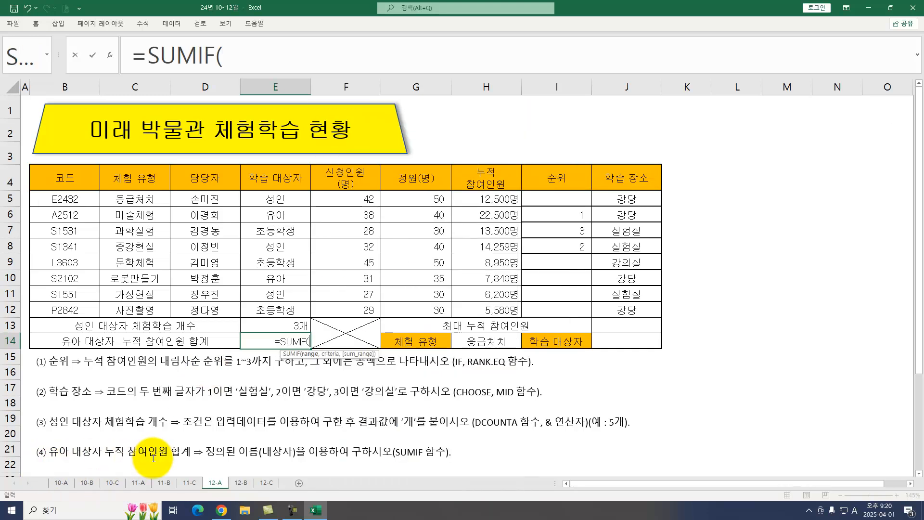
key("ctrl+a")
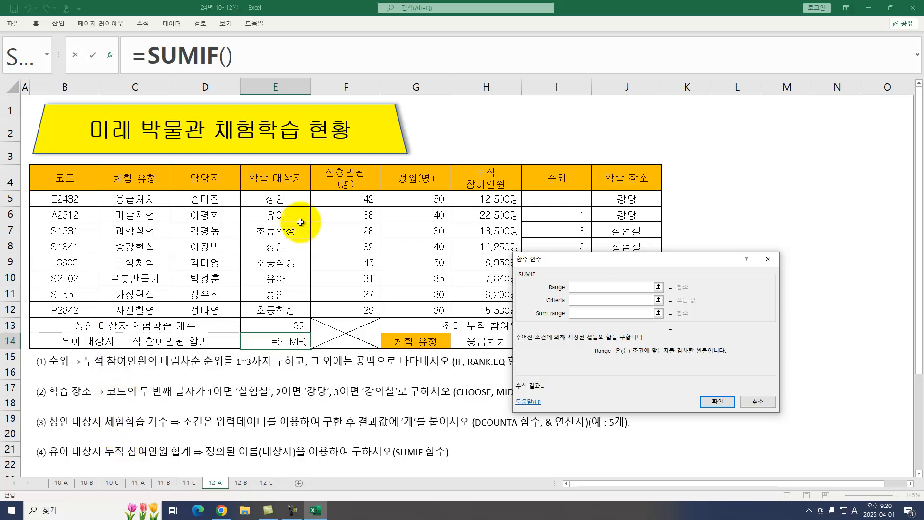
left_click_drag(285, 199, 286, 312)
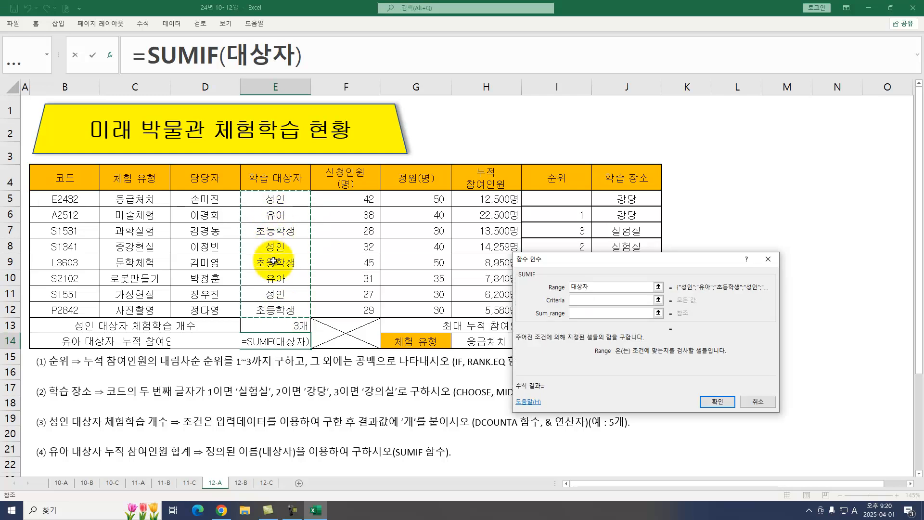
key("Tab")
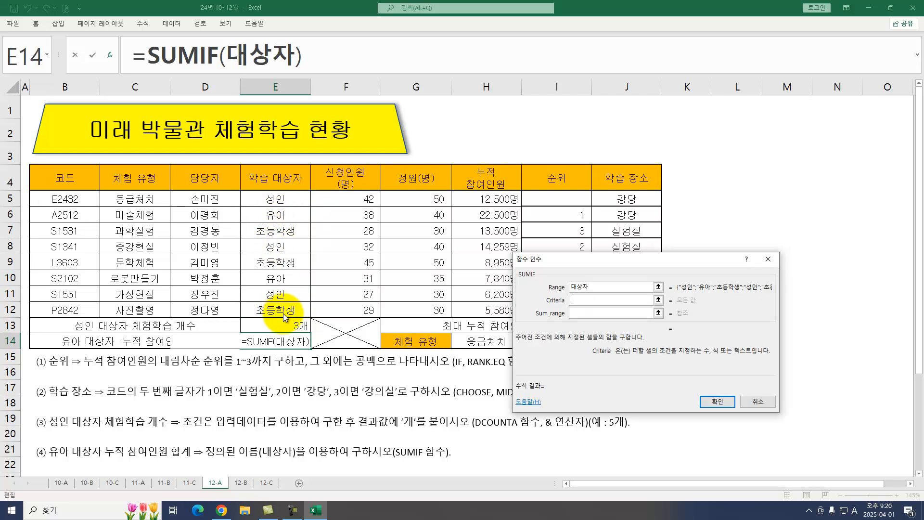
type("유아")
key("Tab")
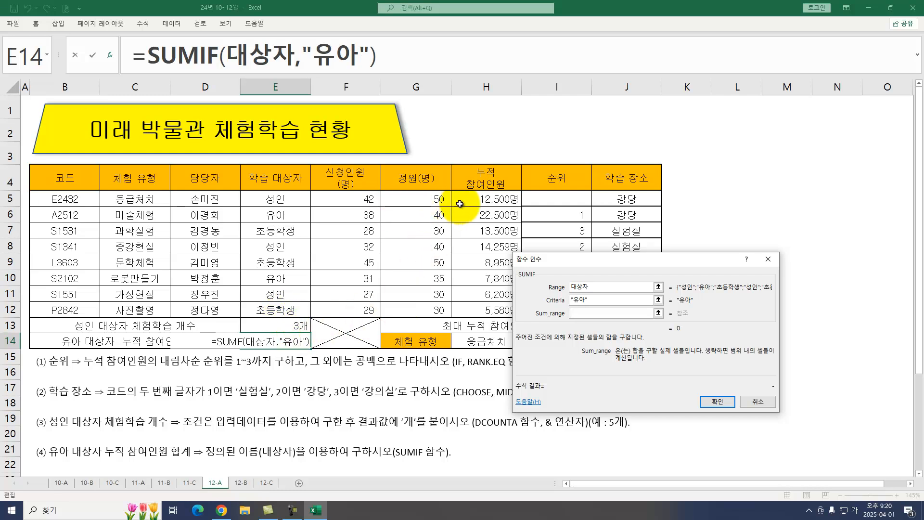
left_click_drag(472, 203, 496, 316)
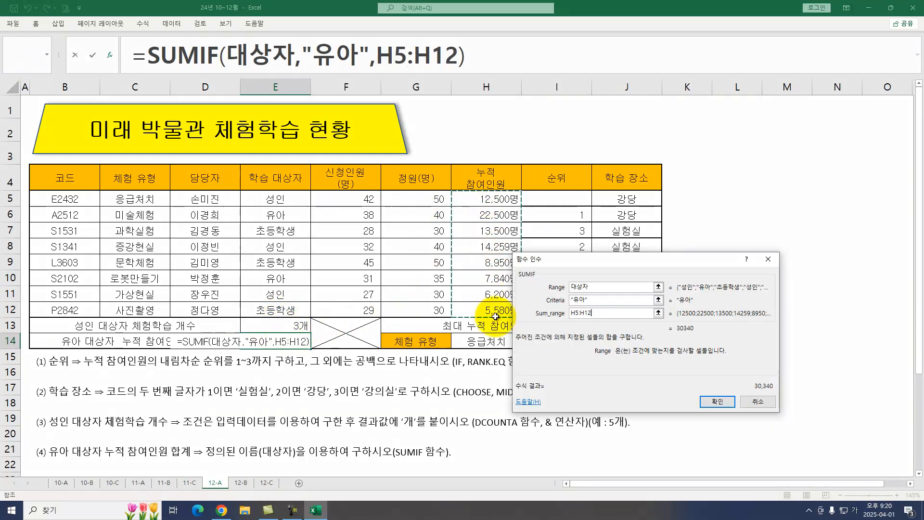
key("Return")
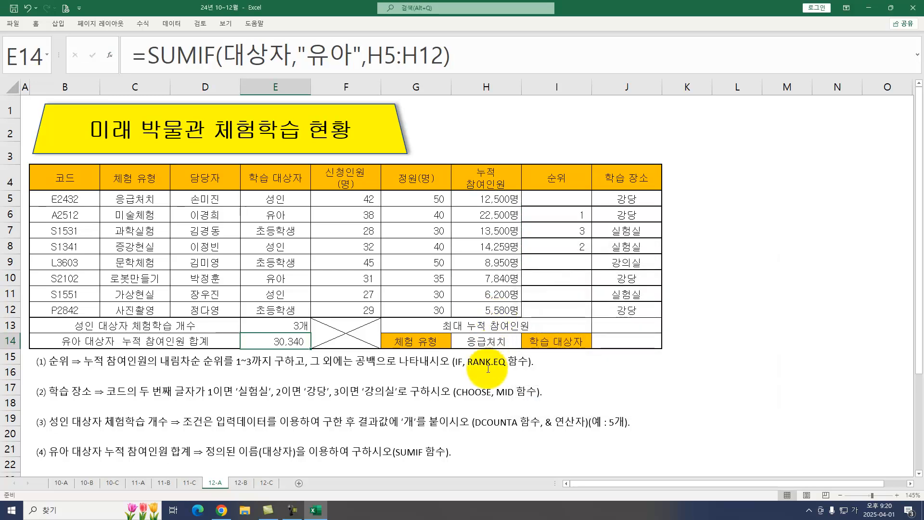
Enter a LARGE formula in J13 that returns the largest value (k = 1) of H5:H12.
scroll(477, 376, "down", 1)
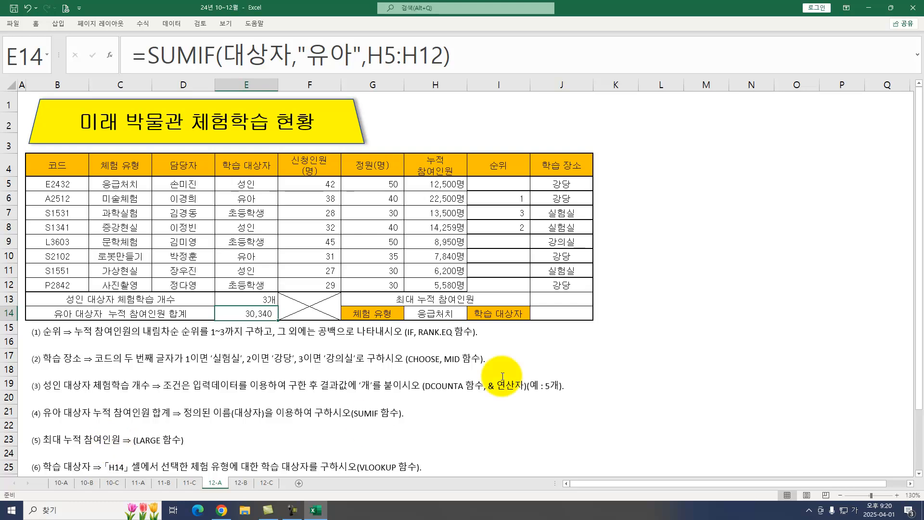
left_click(561, 301)
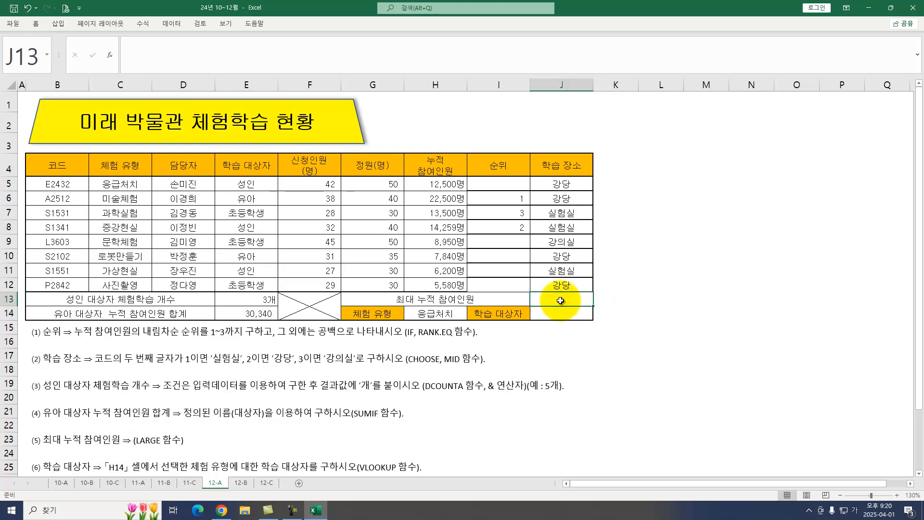
type("=")
type("ALR")
key("BackSpace")
key("BackSpace")
key("BackSpace")
type("LARGE(")
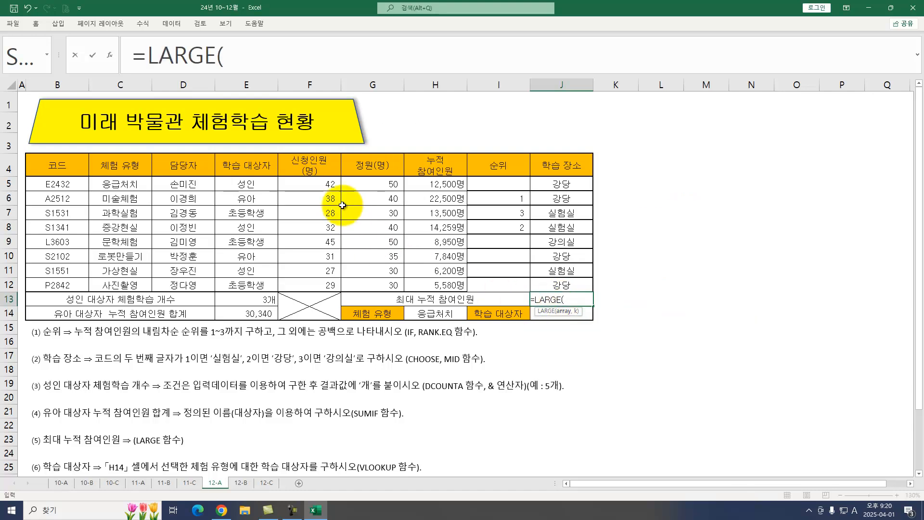
left_click_drag(424, 184, 440, 286)
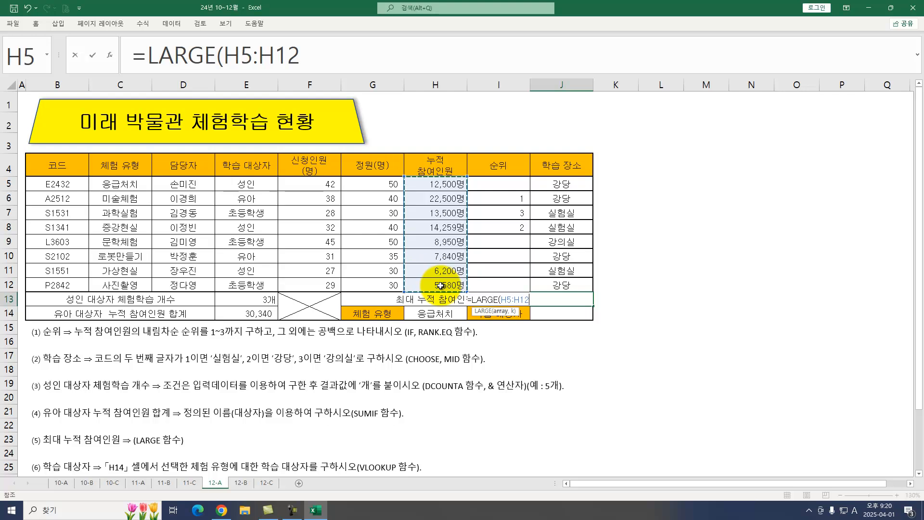
type(",1")
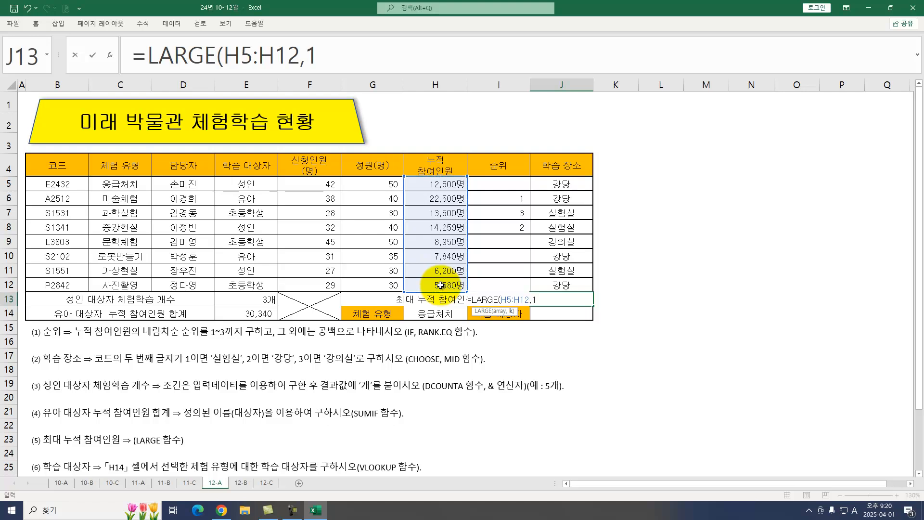
key("Return")
Enter a VLOOKUP formula in J14 with lookup value H14, table C5:E12, column 3 and exact match 0.
type("=VLOOKUP(")
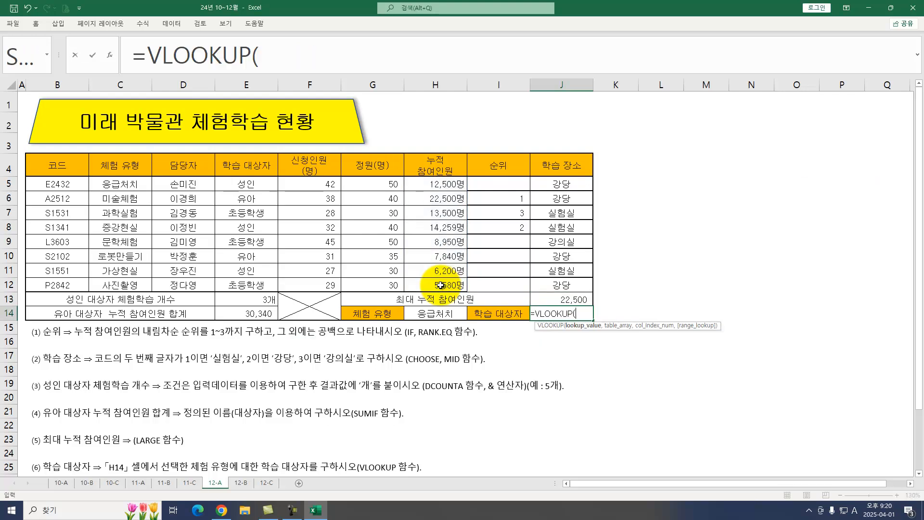
left_click(433, 313)
type(",")
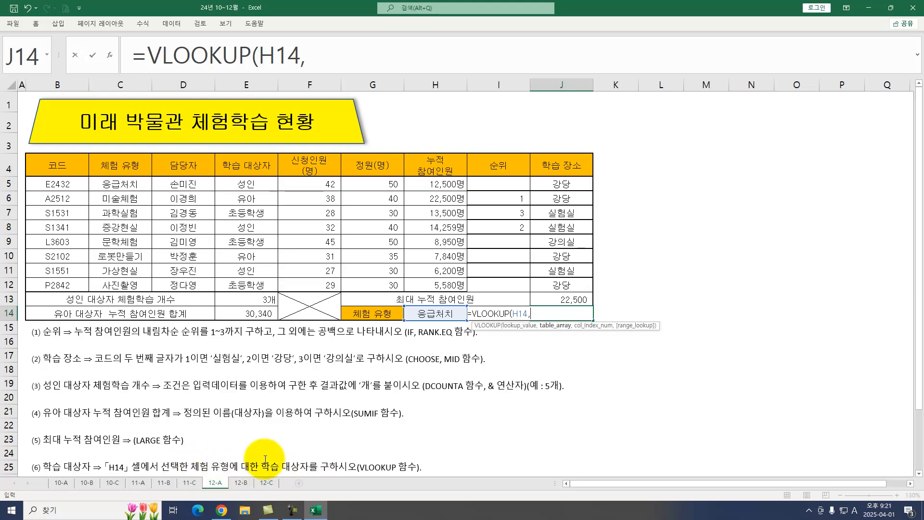
left_click_drag(123, 182, 254, 287)
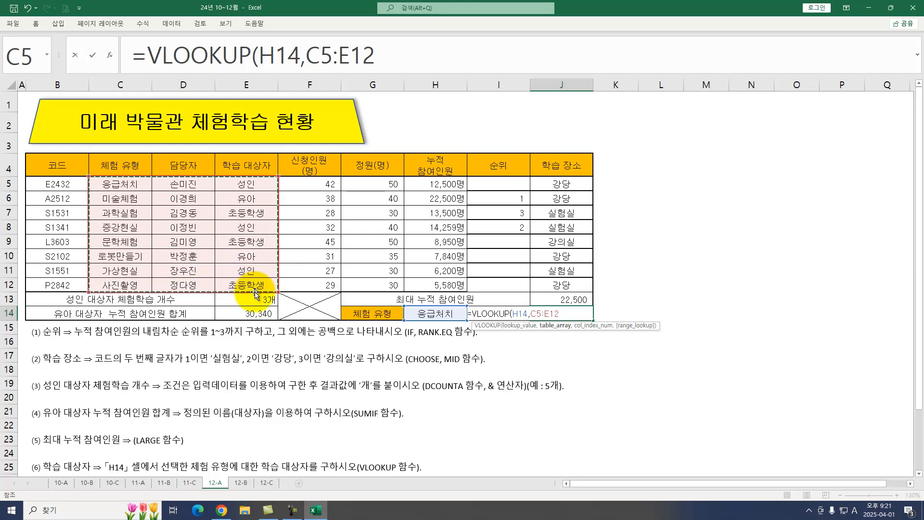
type(",")
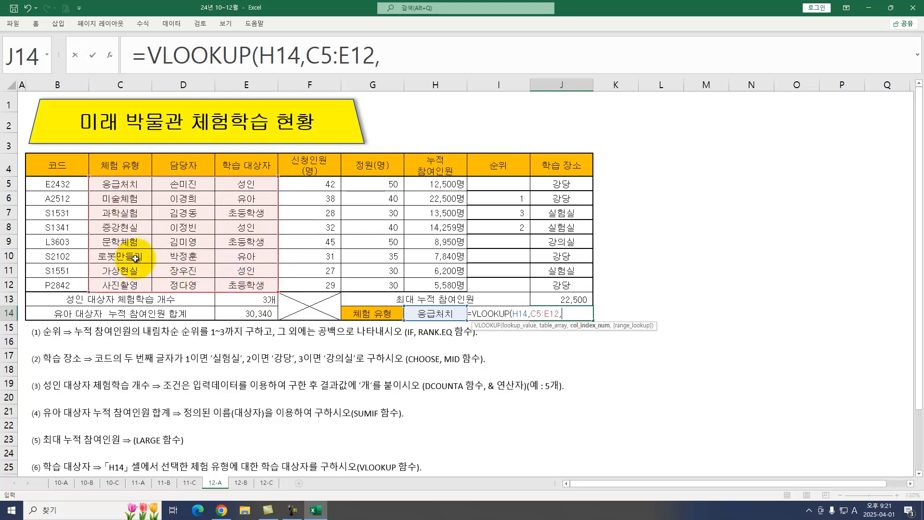
type("3,")
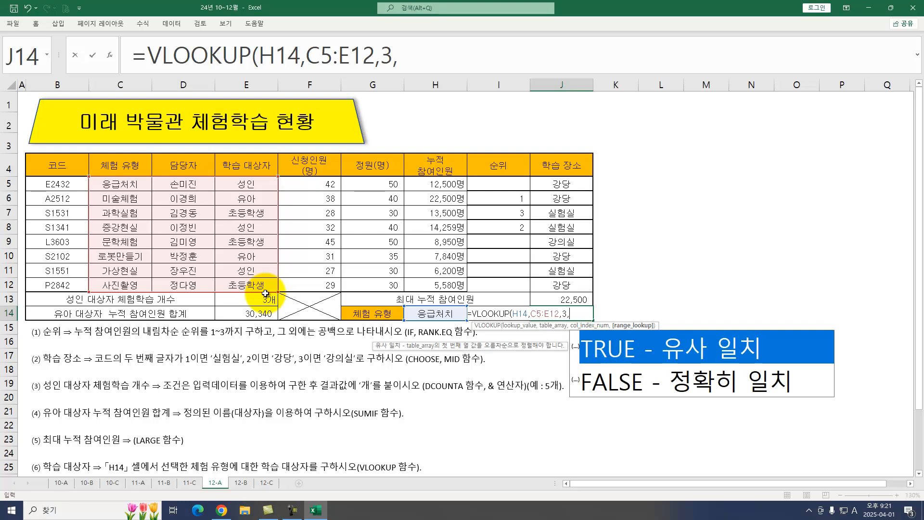
type("0")
key("Return")
Start a formula-based conditional formatting rule for B5:J12 with the formula =$H5>=1400.
scroll(332, 347, "down", 1)
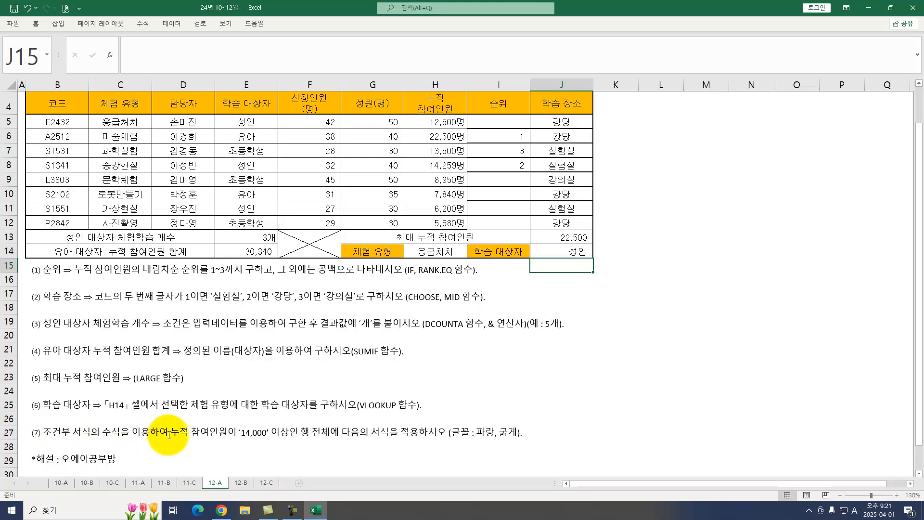
left_click_drag(42, 124, 564, 224)
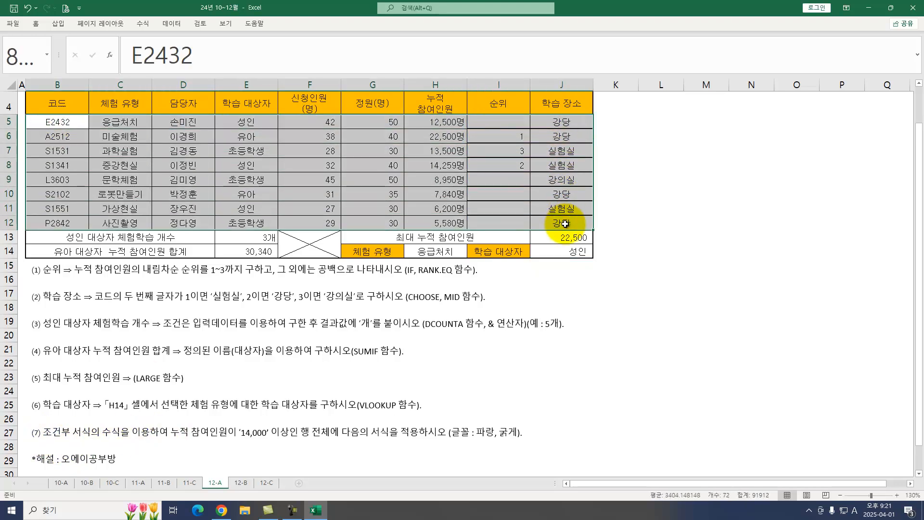
left_click(37, 26)
left_click(442, 41)
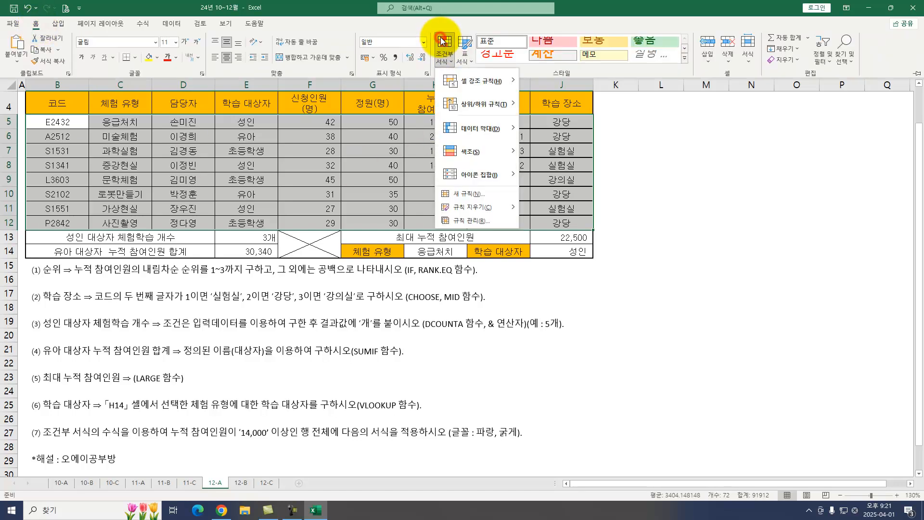
left_click(465, 193)
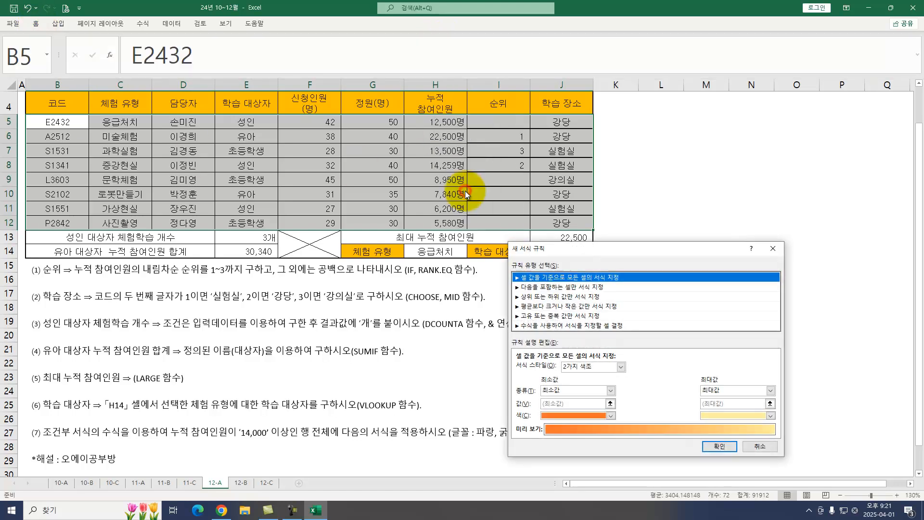
left_click(534, 326)
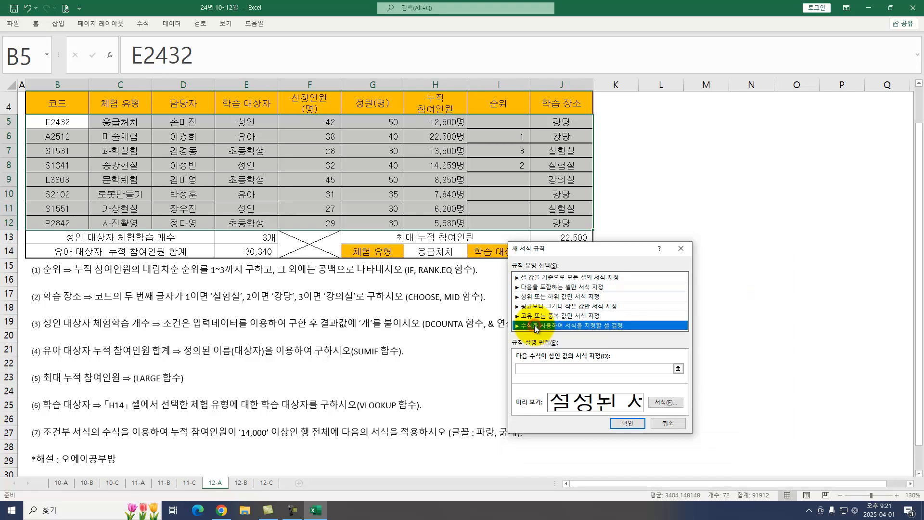
left_click(535, 367)
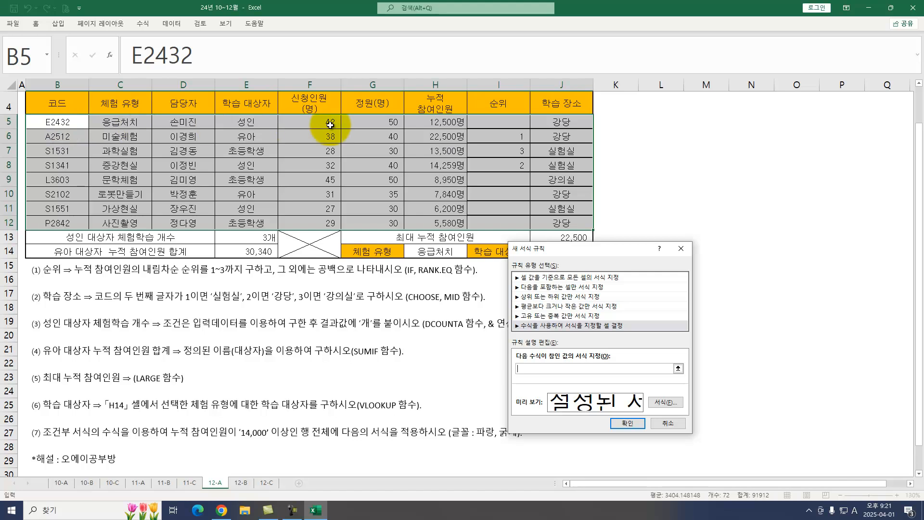
left_click(433, 120)
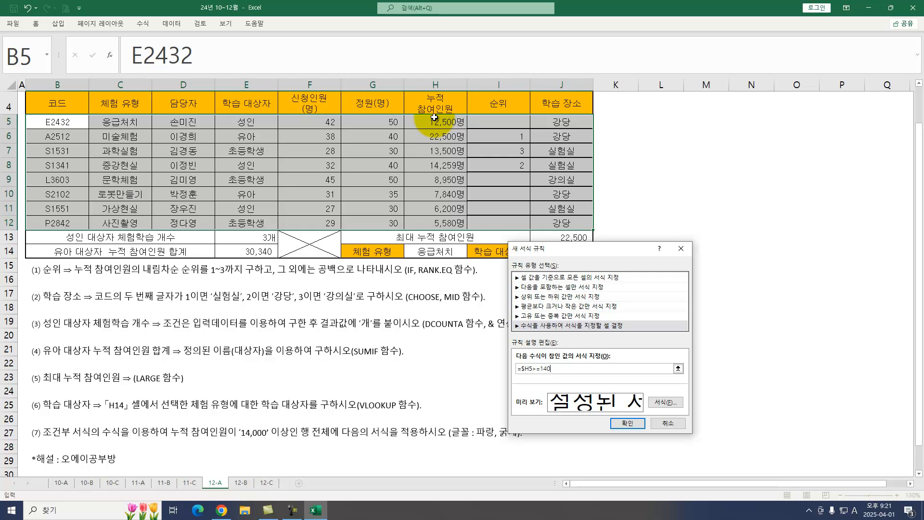
Set the rule's font format to bold (굵게) and blue, and apply the rule to the selected rows.
left_click(665, 405)
left_click(676, 264)
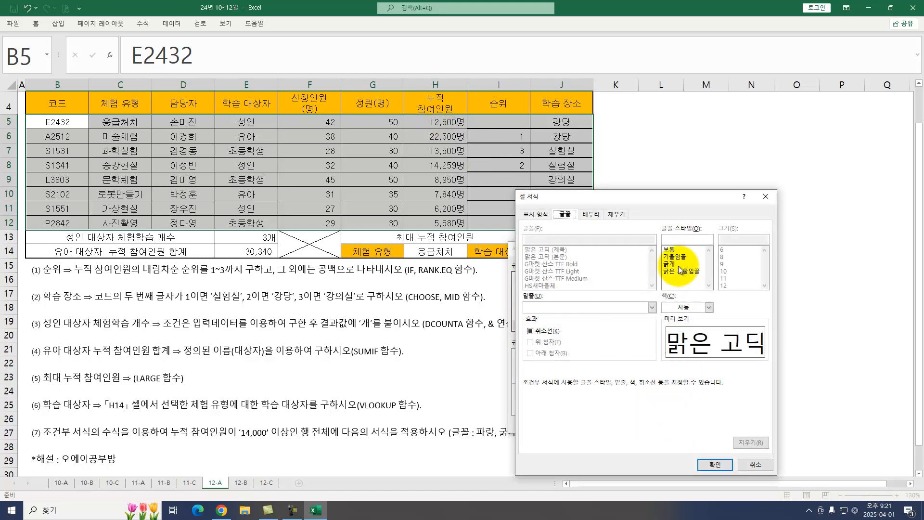
left_click(700, 309)
left_click(726, 413)
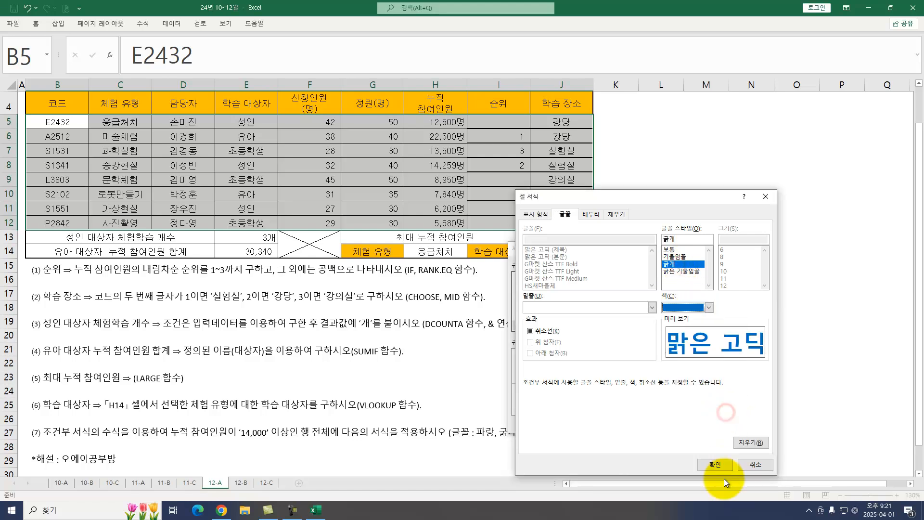
left_click(716, 465)
left_click(626, 423)
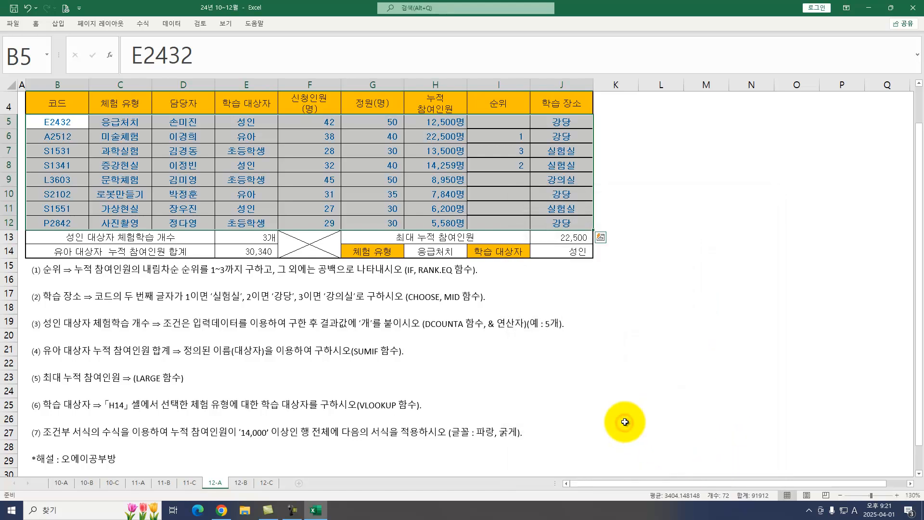
Edit the conditional formatting rule on B5:J12 so its formula is =$H5>=14000, and apply it.
left_click(42, 24)
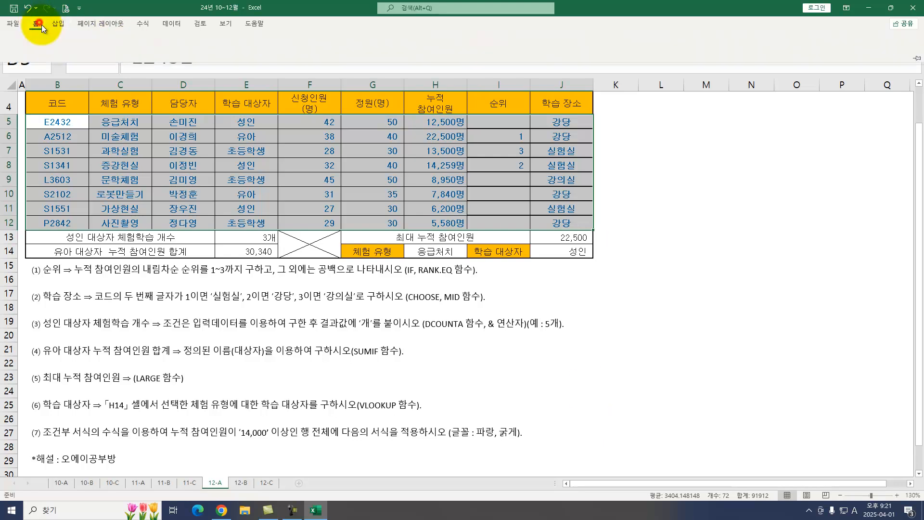
left_click(443, 47)
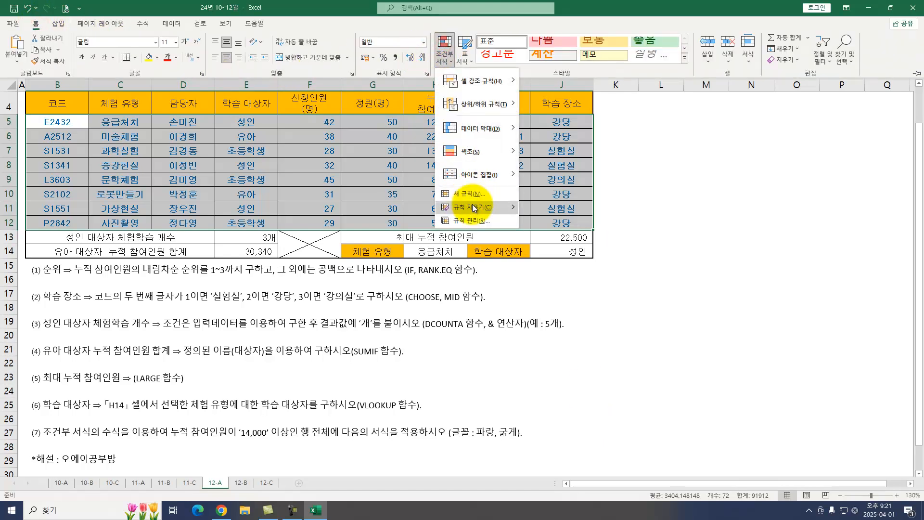
left_click(473, 221)
left_click(492, 335)
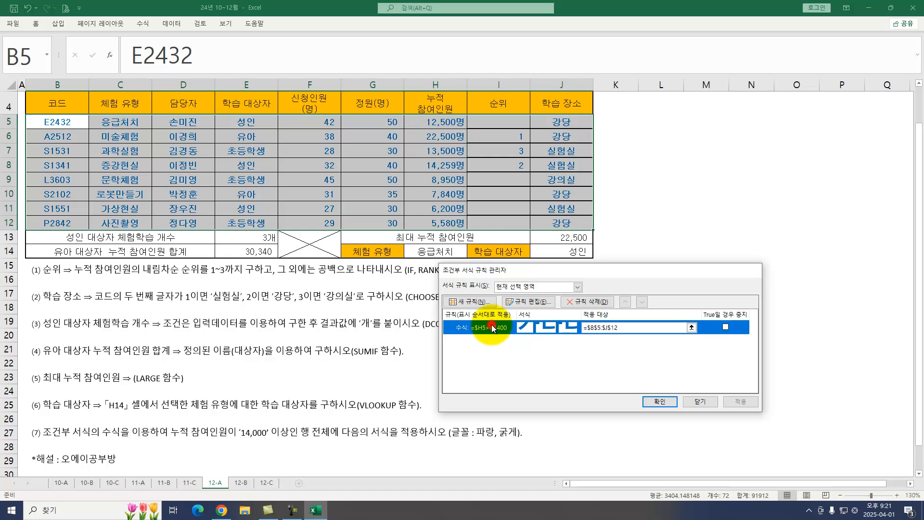
double_click(492, 324)
left_click(528, 368)
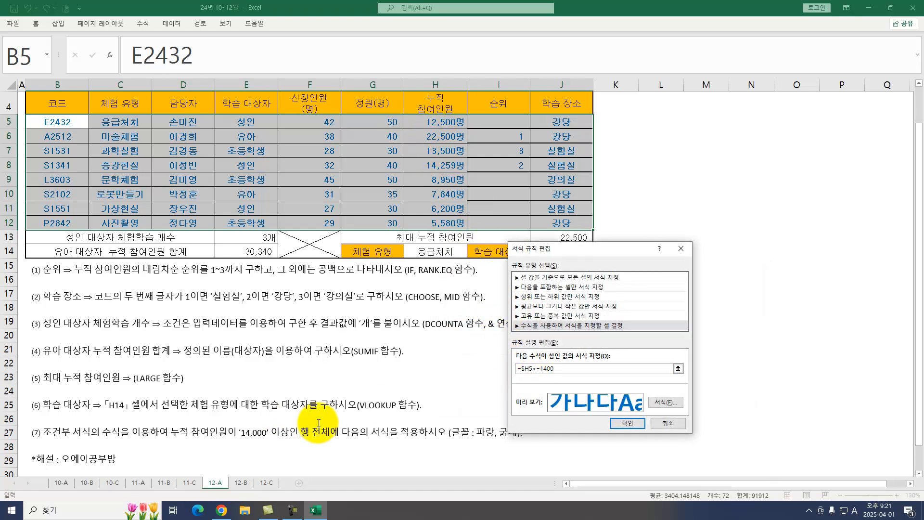
left_click(566, 369)
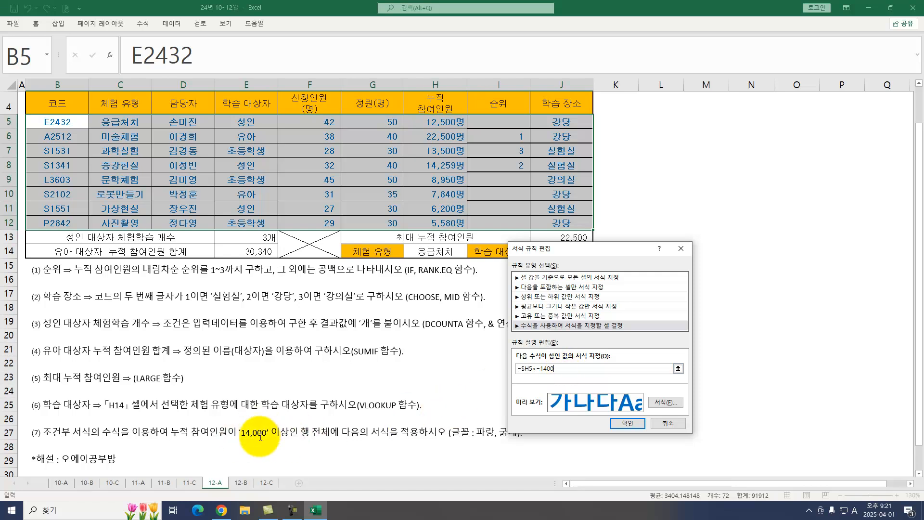
type("0")
key("Return")
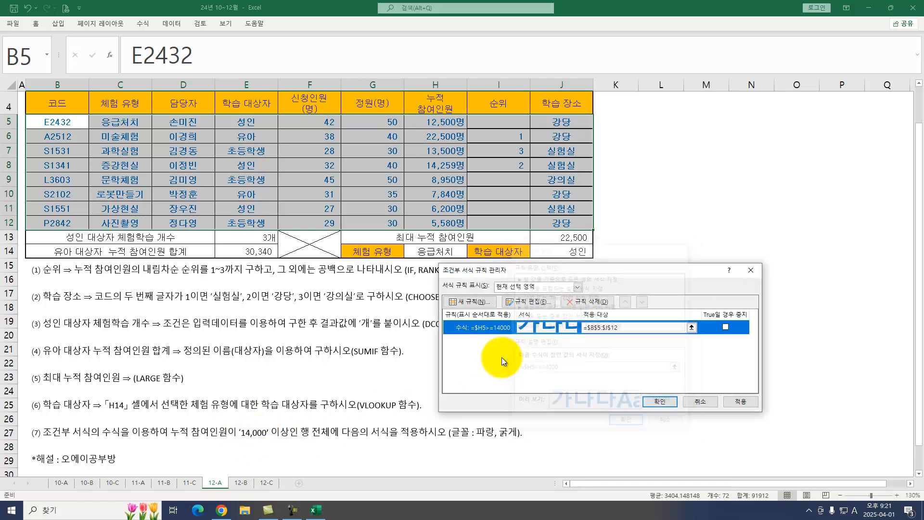
key("Return")
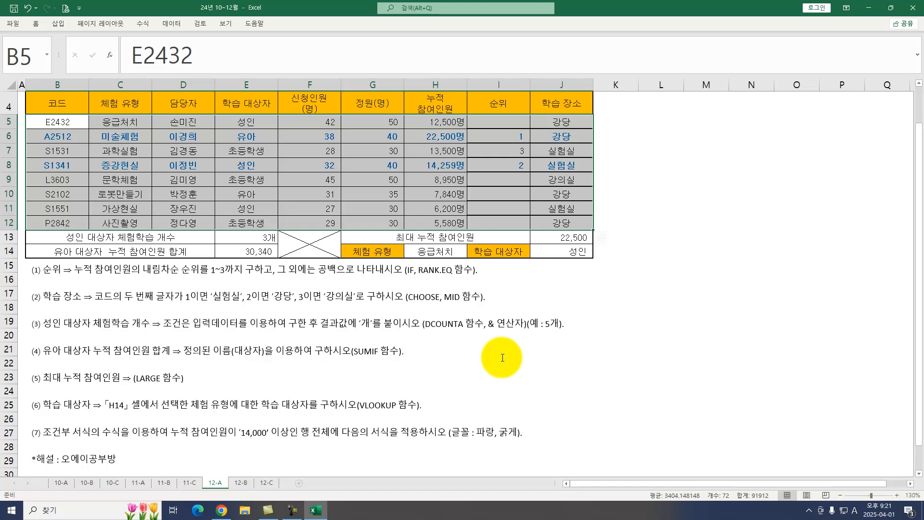
Switch to sheet 12-B and start a RANK.EQ formula in I5.
left_click(241, 483)
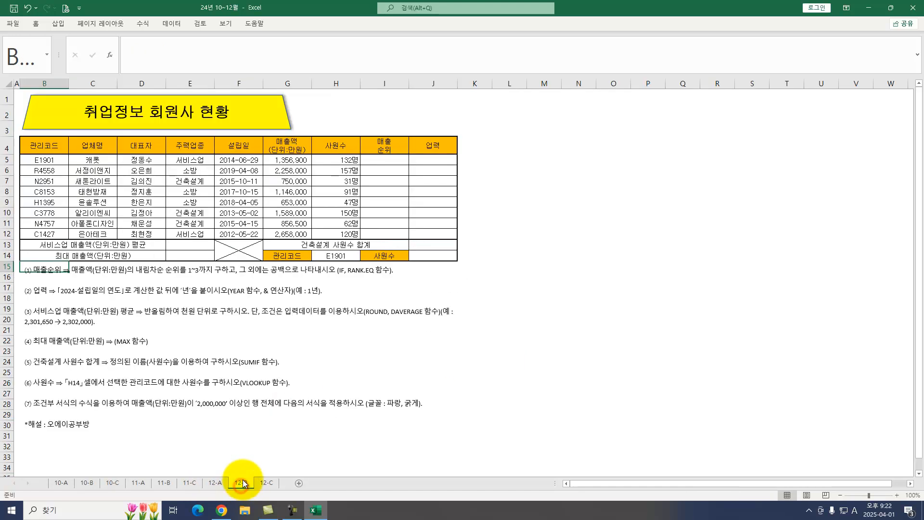
scroll(219, 331, "up", 2, "ctrl")
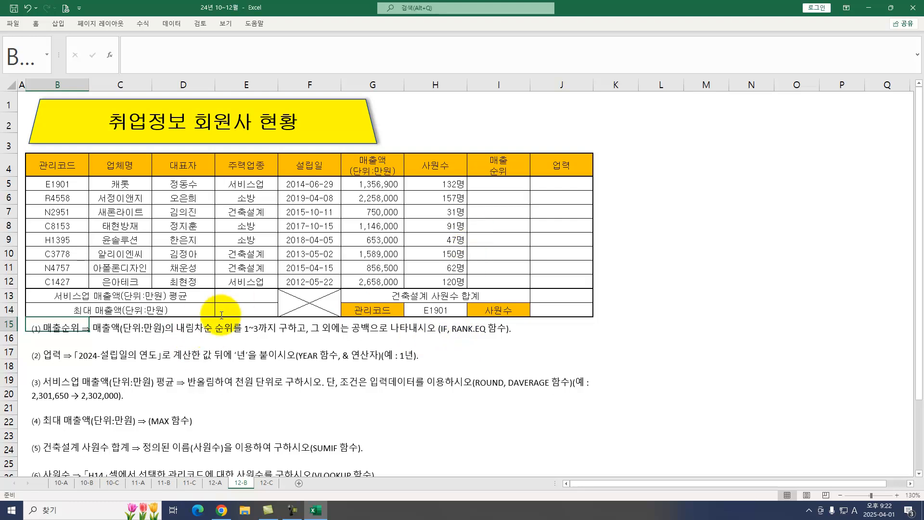
left_click(486, 187)
type("=RAN")
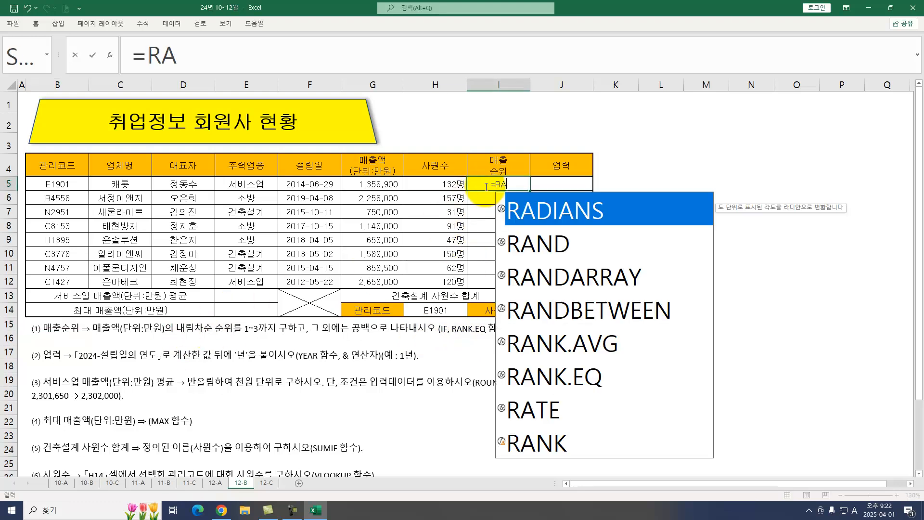
key("Down")
key("Down")
key("Down")
key("Down")
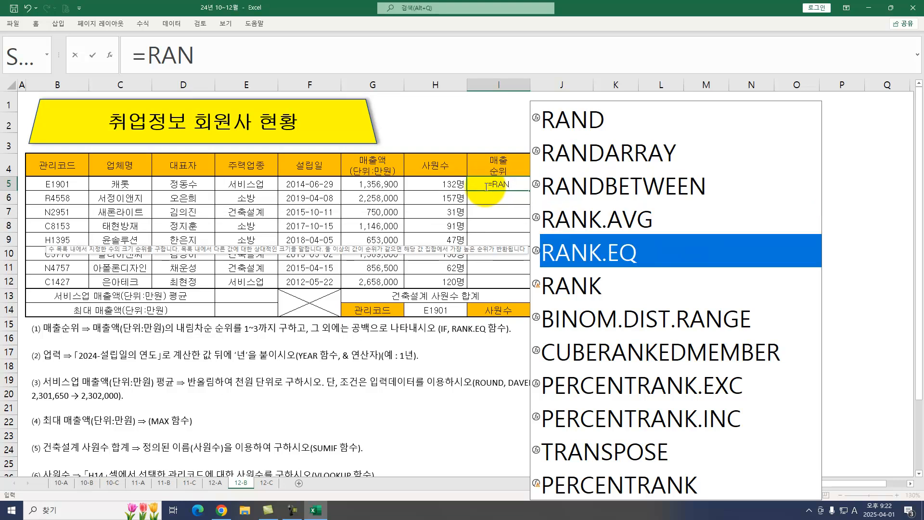
key("Tab")
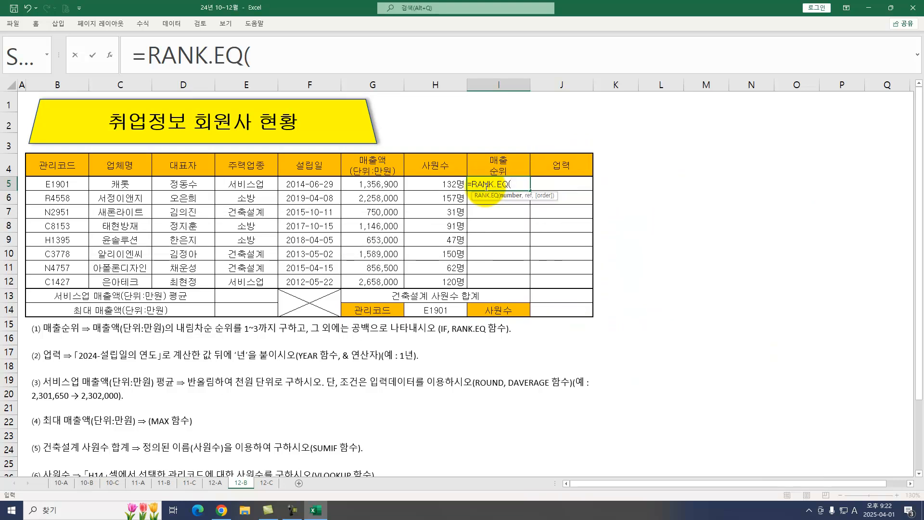
Complete the sales rank formula in I5 as =RANK.EQ(G5,$G$5:$G$12).
key("Left")
key("Left")
type(",")
key("Left")
key("Left")
key("ctrl+shift+Down")
key("ctrl+shift+Up")
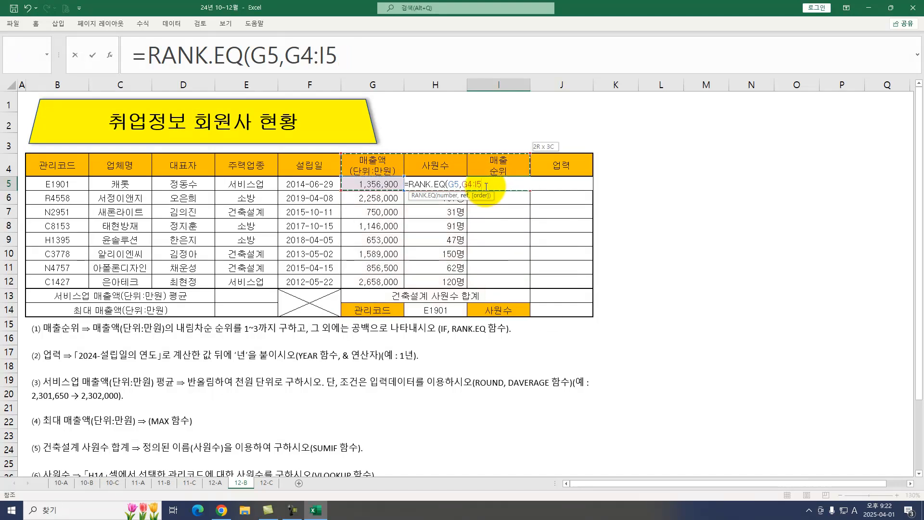
left_click_drag(378, 184, 383, 277)
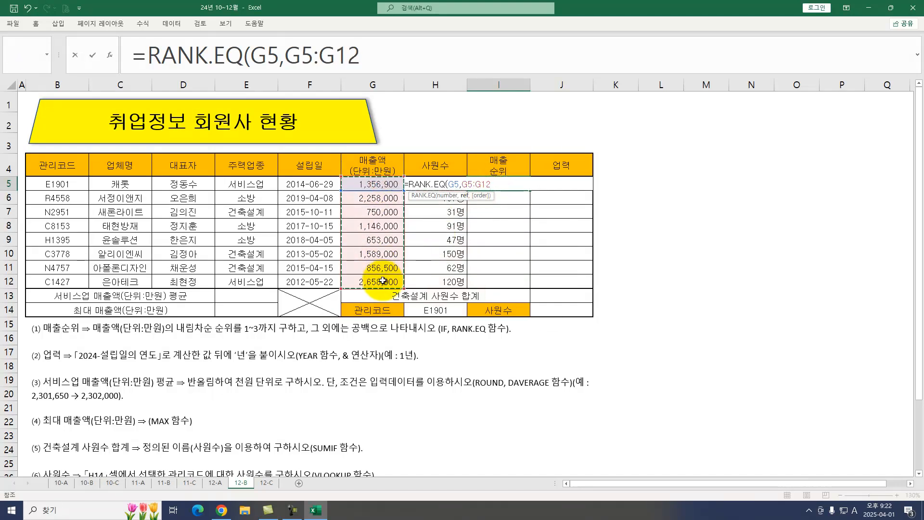
key("F4")
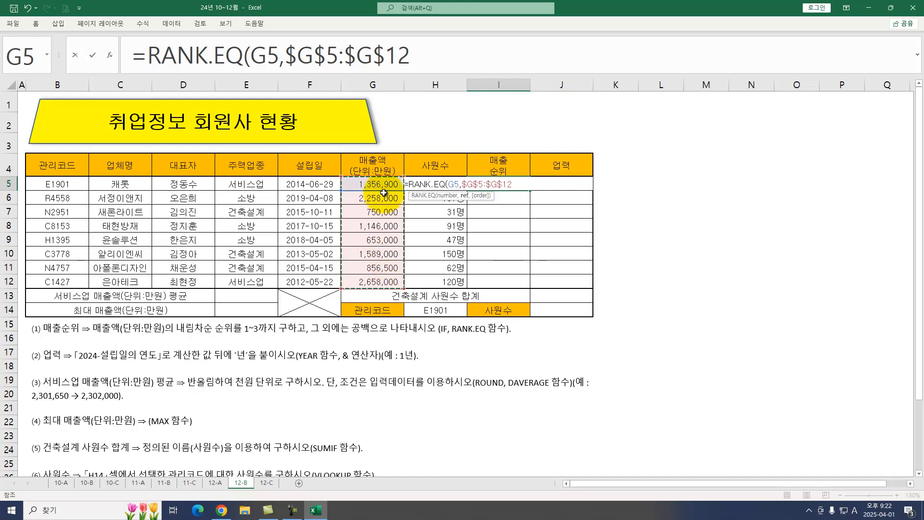
key("Return")
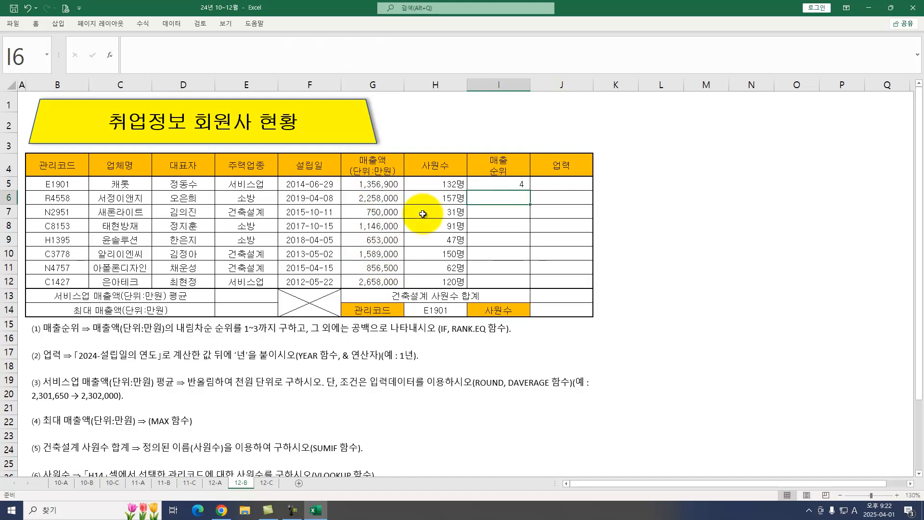
Rewrite I5 as =IF(RANK.EQ(G5,$G$5:$G$12)<=3,RANK.EQ(G5,$G$5:$G$12),"") and fill it down to I12.
left_click(494, 183)
left_click_drag(150, 60, 477, 63)
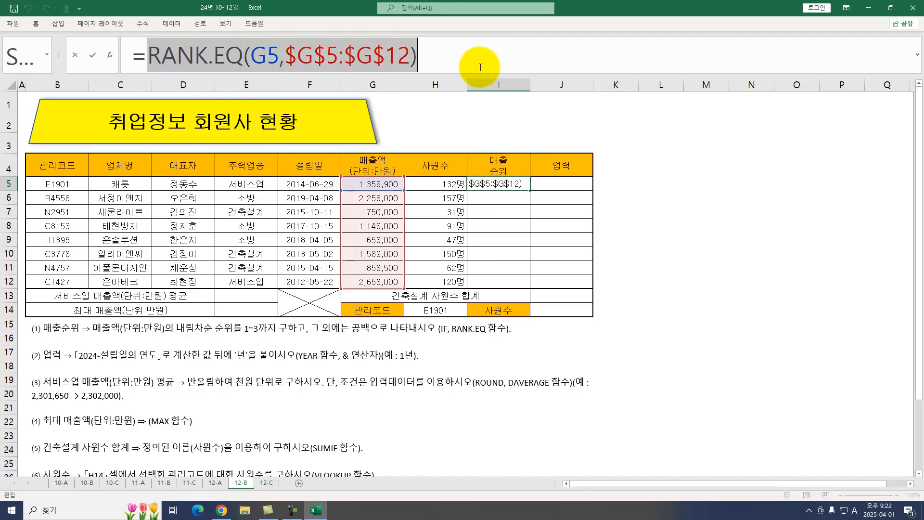
type("IF(")
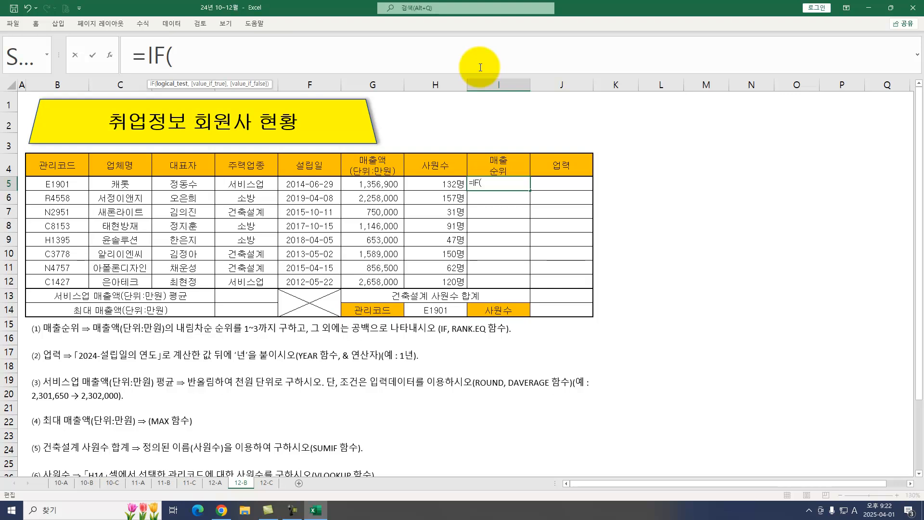
key("ctrl+a")
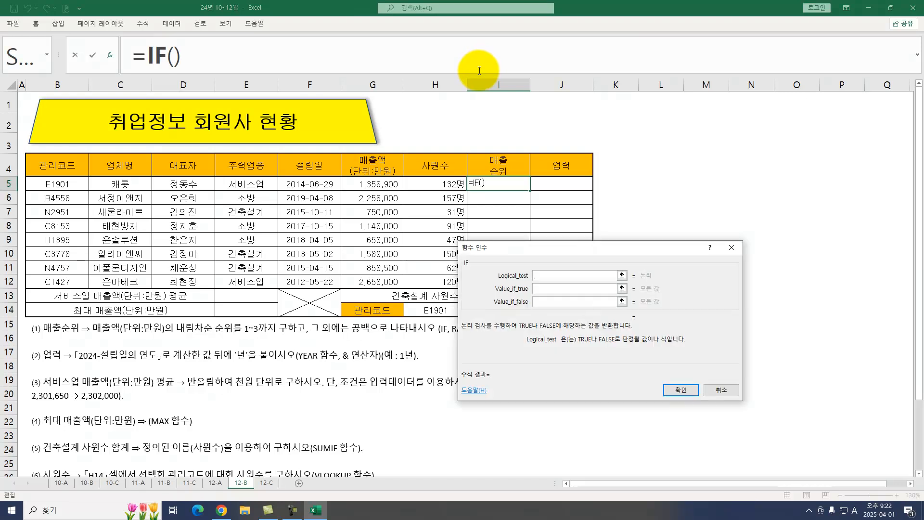
key("ctrl+v")
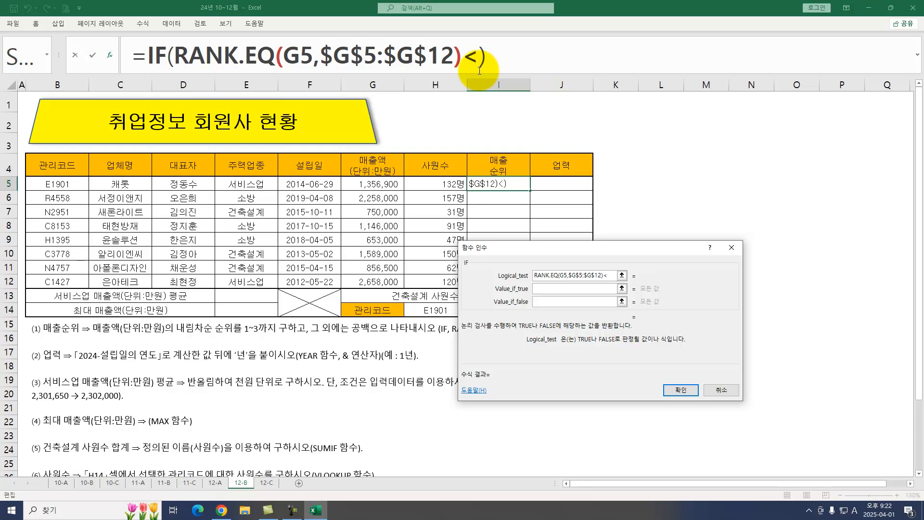
key("Tab")
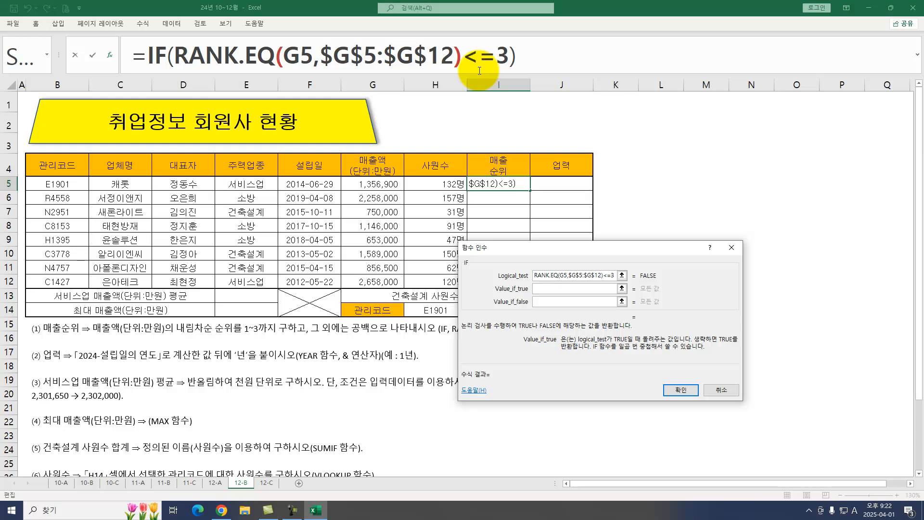
key("ctrl+v")
key("Tab")
type("\"\"")
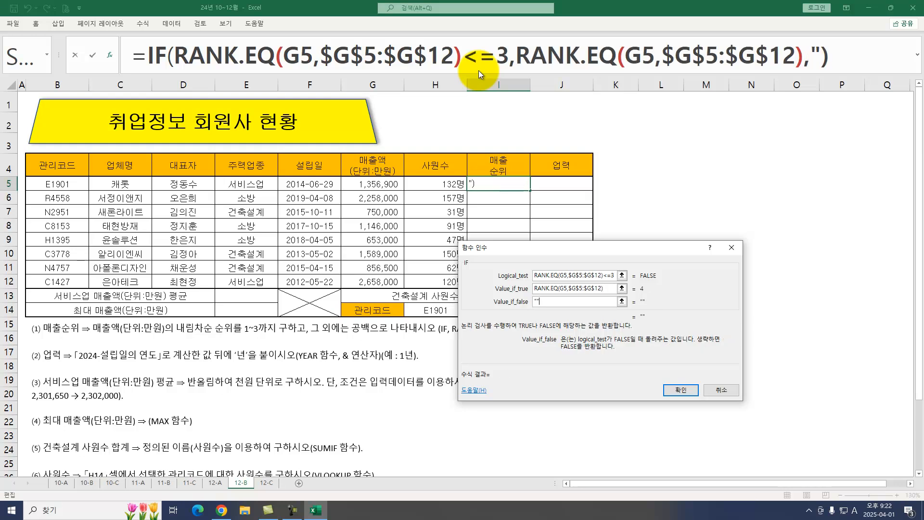
key("Return")
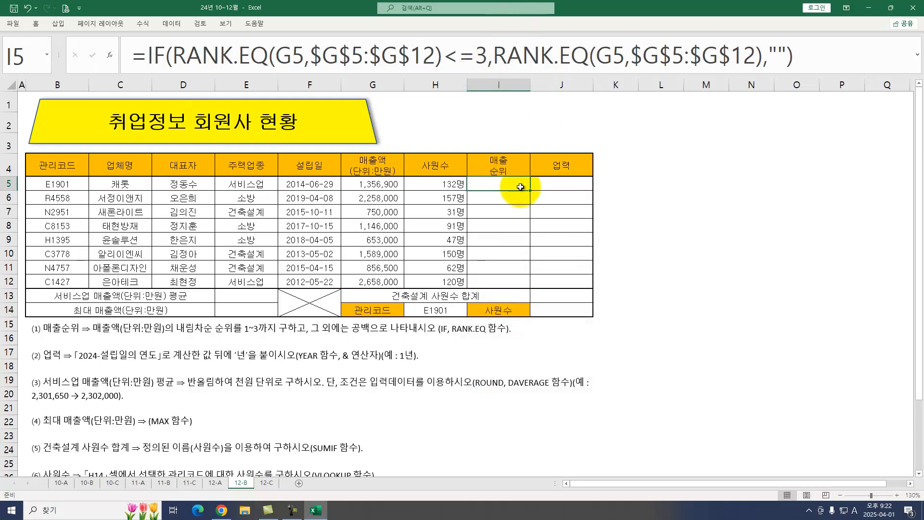
left_click_drag(531, 191, 522, 288)
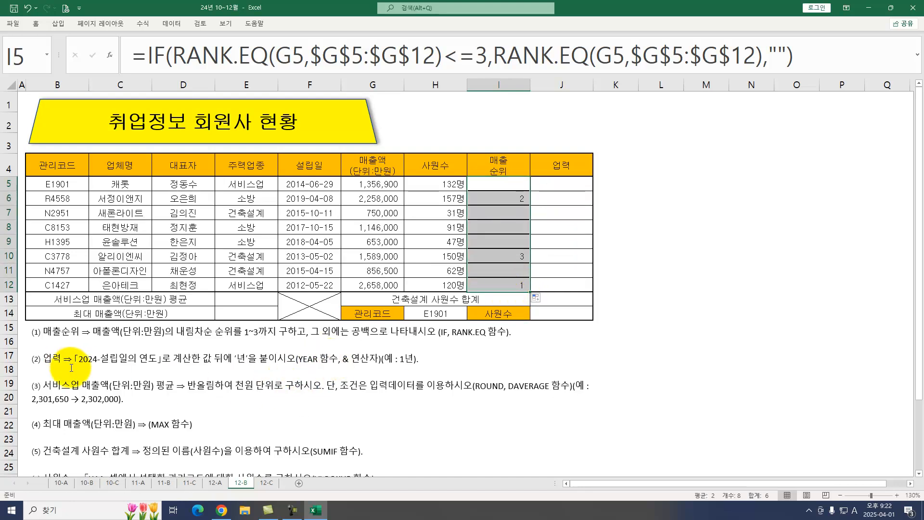
Enter =2024-YEAR(F5)&"년" in J5 of the 업력 column and fill it down to J12.
left_click(566, 185)
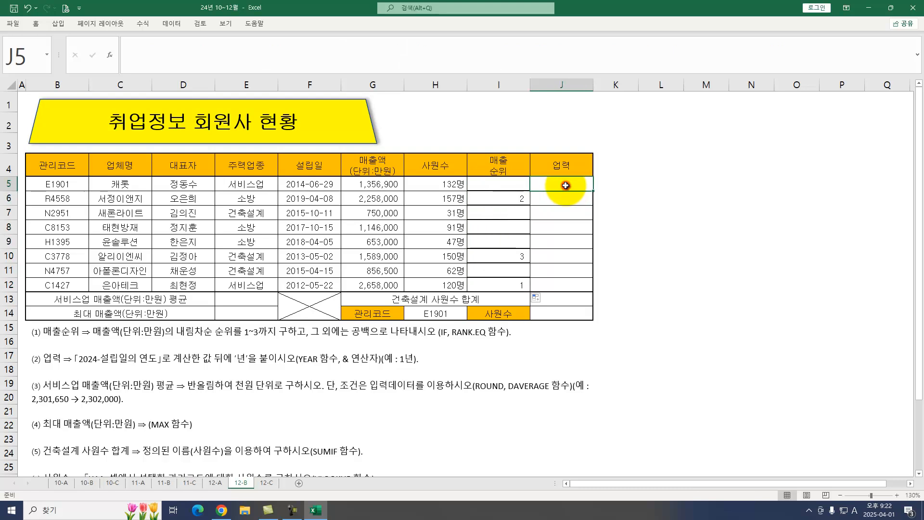
type("=2024-")
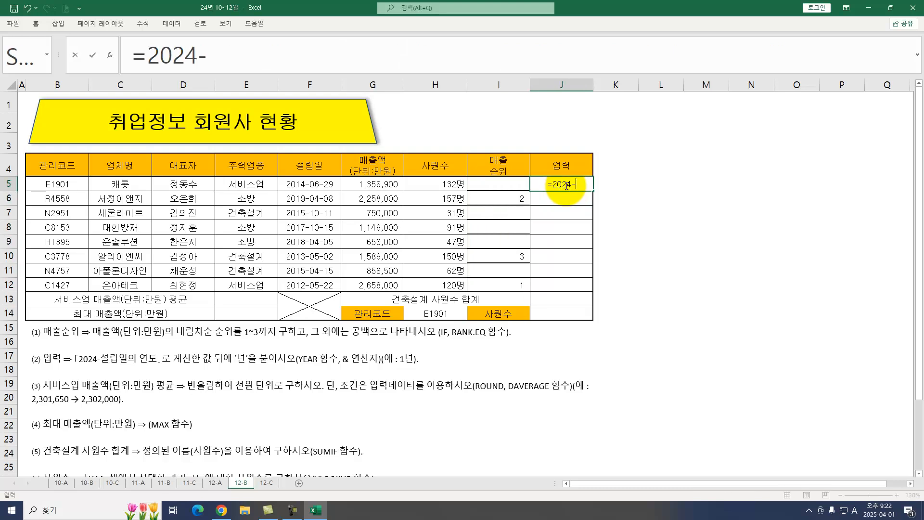
type("YEAR(")
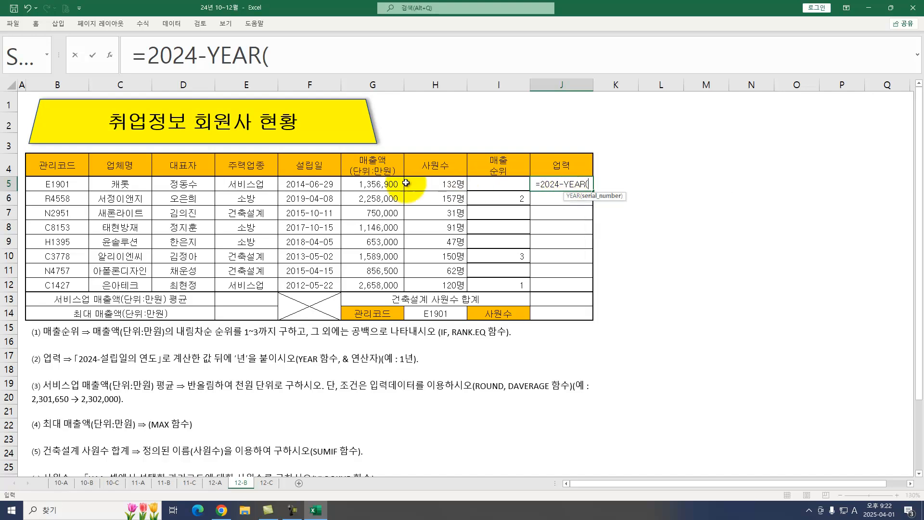
left_click(306, 181)
type(")")
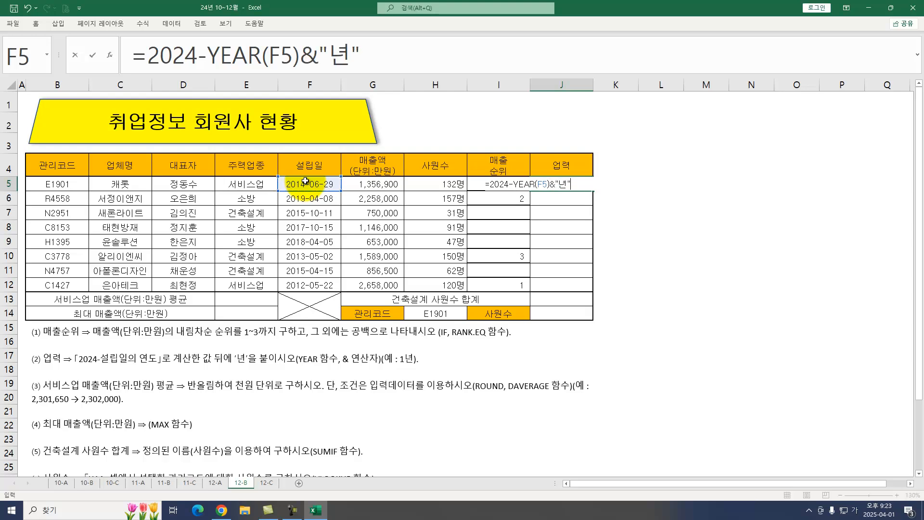
type("&\"년\"")
key("Return")
left_click(577, 187)
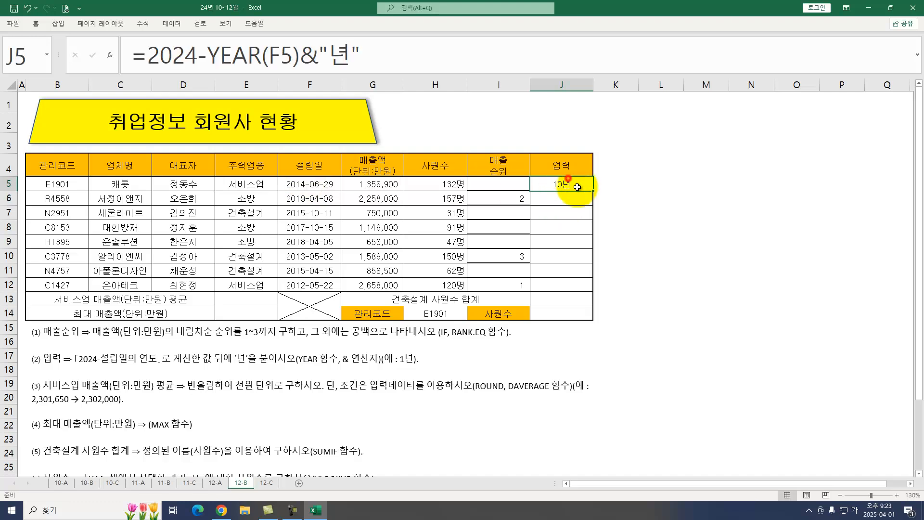
left_click_drag(593, 191, 591, 289)
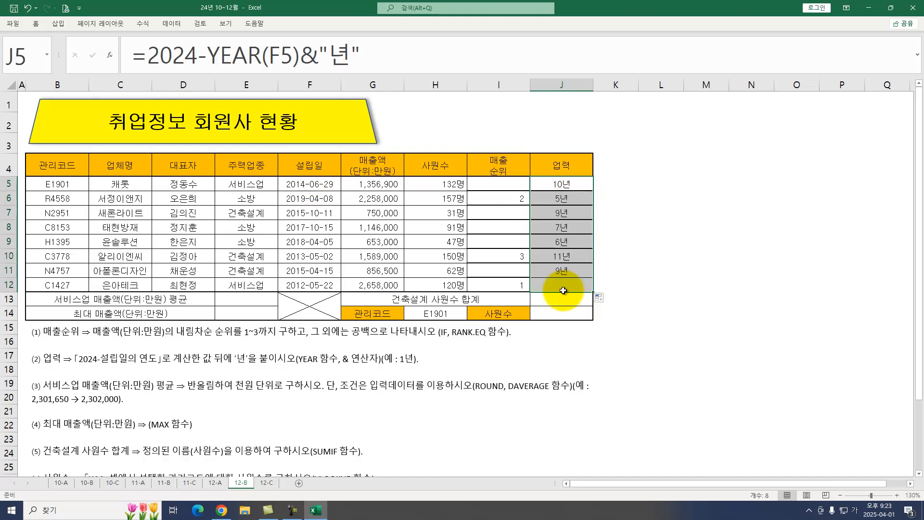
Calculate the average sales of the 서비스업 companies in E13 with =DAVERAGE(B4:H12,G4,E4:E5).
left_click(248, 299)
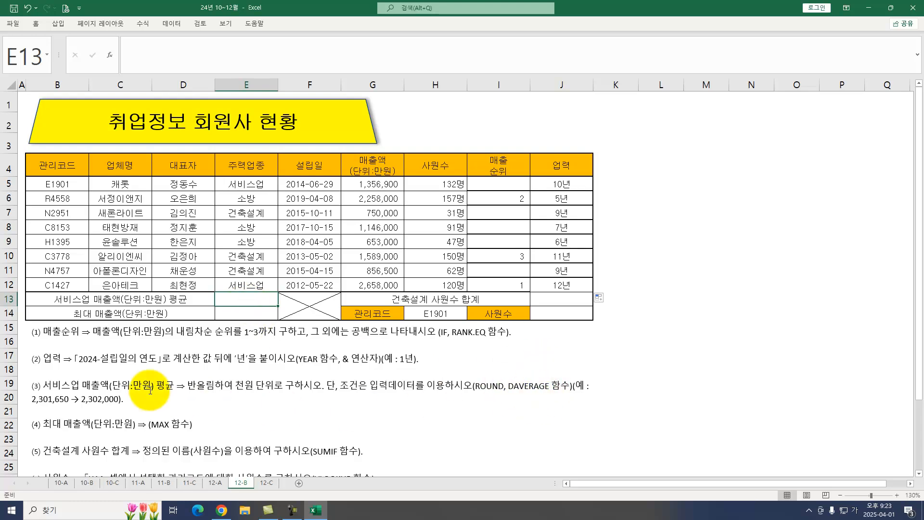
type("=")
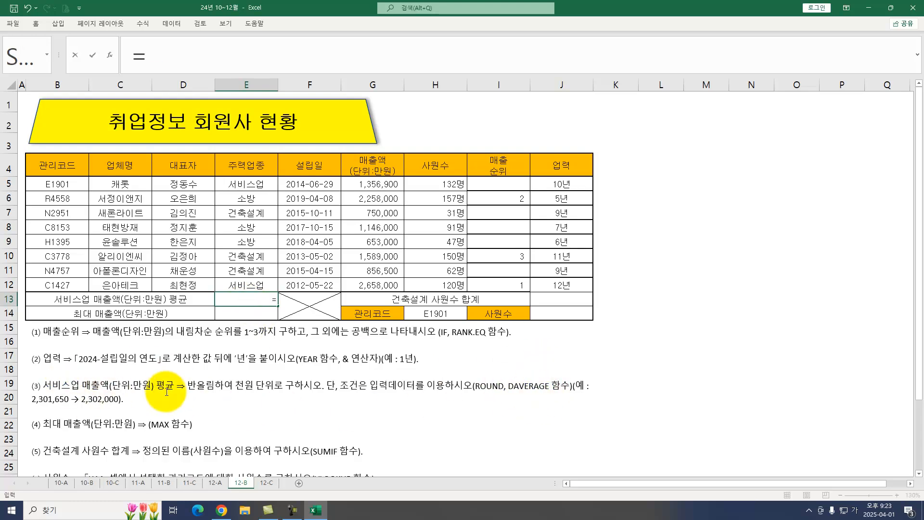
type("DAV")
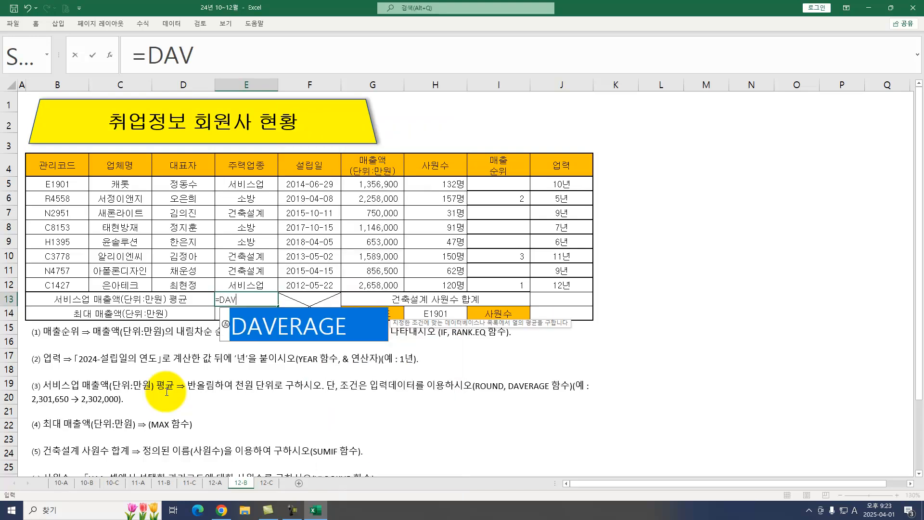
key("Tab")
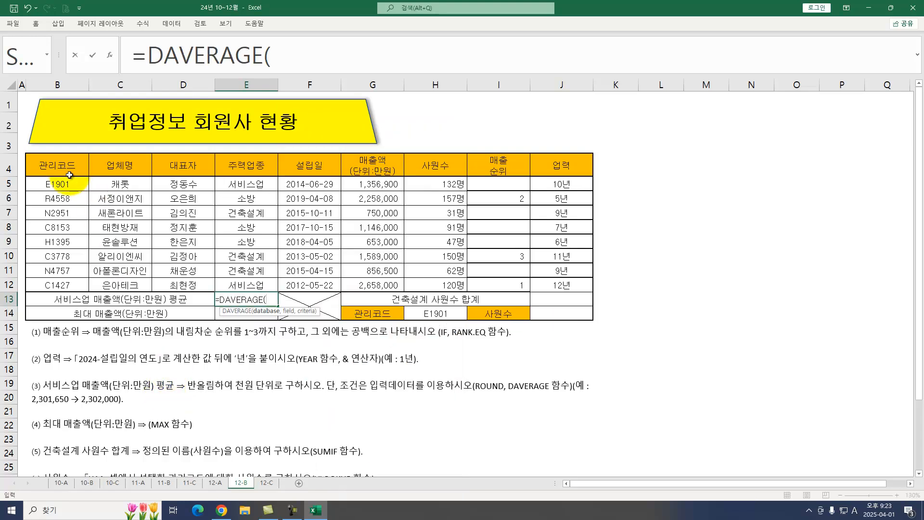
left_click_drag(41, 162, 435, 287)
type(",")
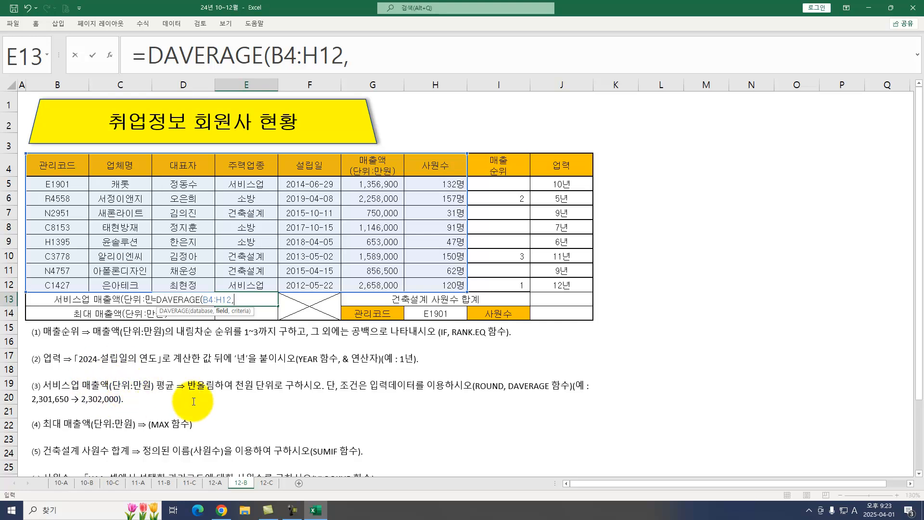
left_click(370, 162)
type(",")
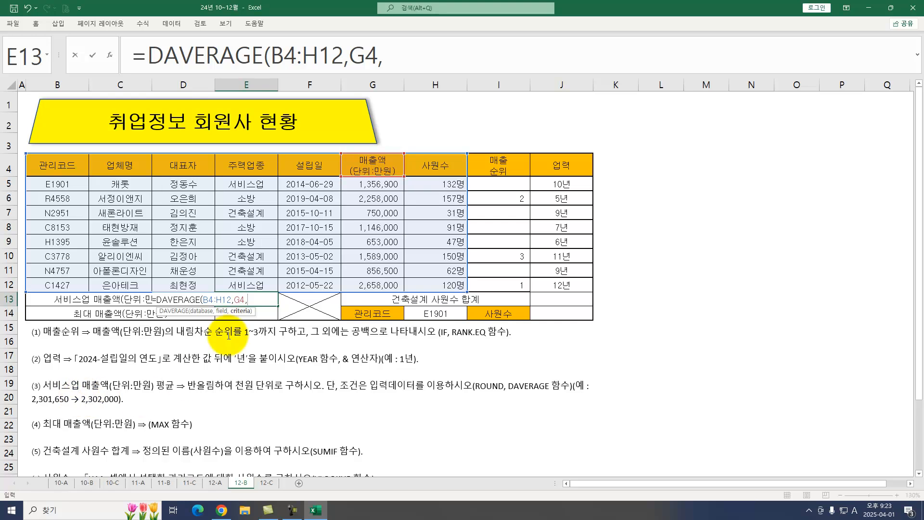
left_click(259, 168)
left_click_drag(259, 168, 259, 185)
key("Return")
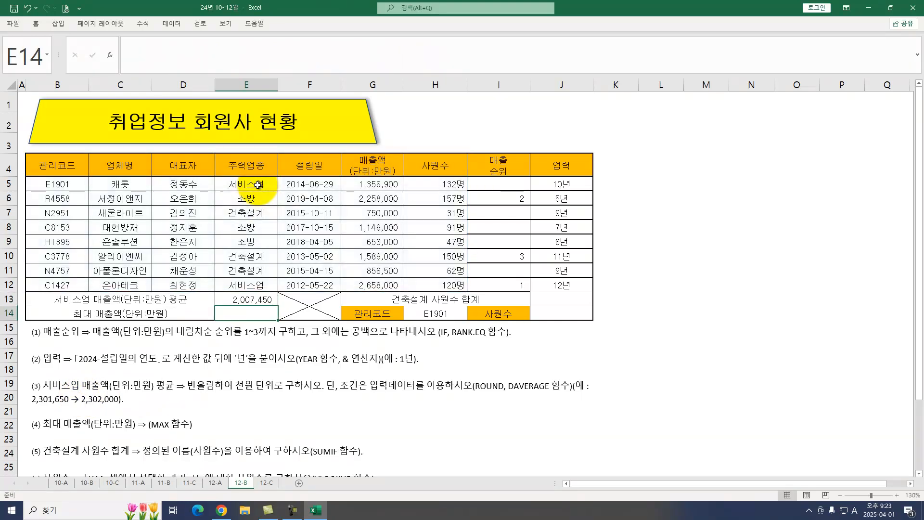
Wrap the E13 formula in ROUND with -3 digits, giving =ROUND(DAVERAGE(B4:H12,G4,E4:E5),-3).
left_click(263, 301)
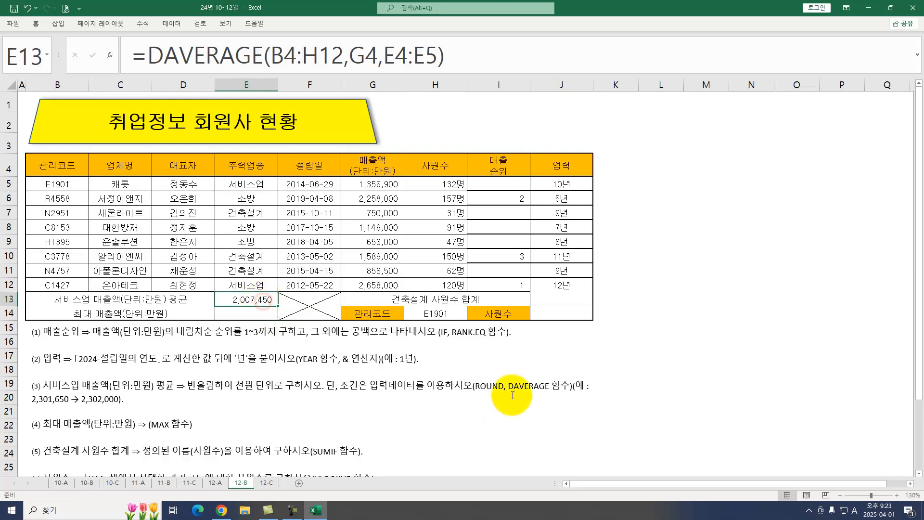
left_click(152, 57)
left_click(149, 56)
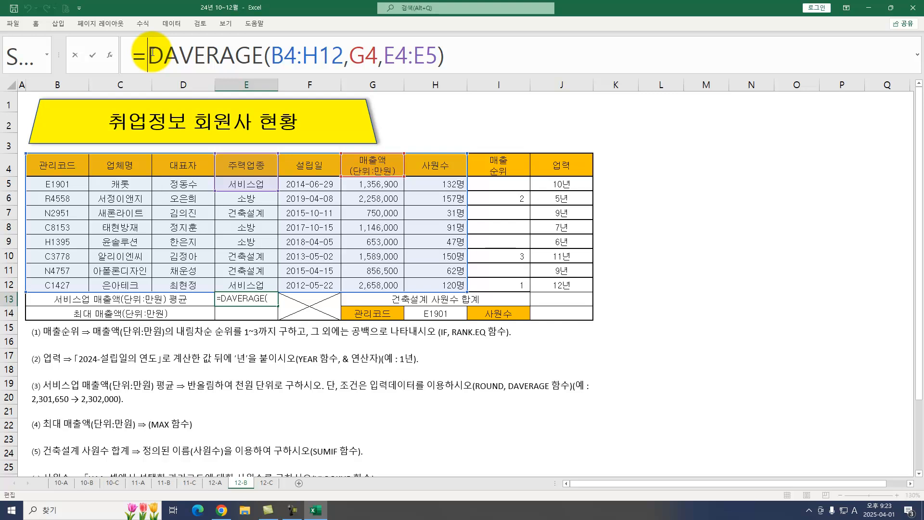
type("ROU")
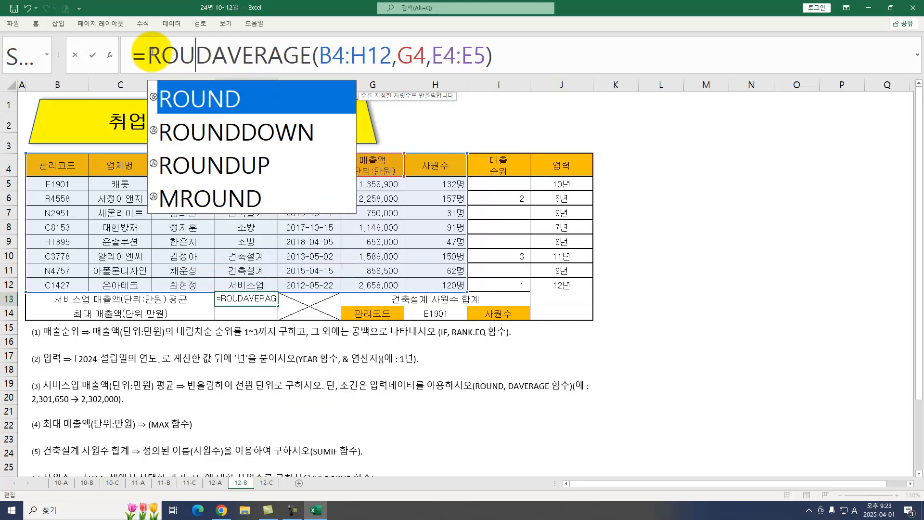
key("Tab")
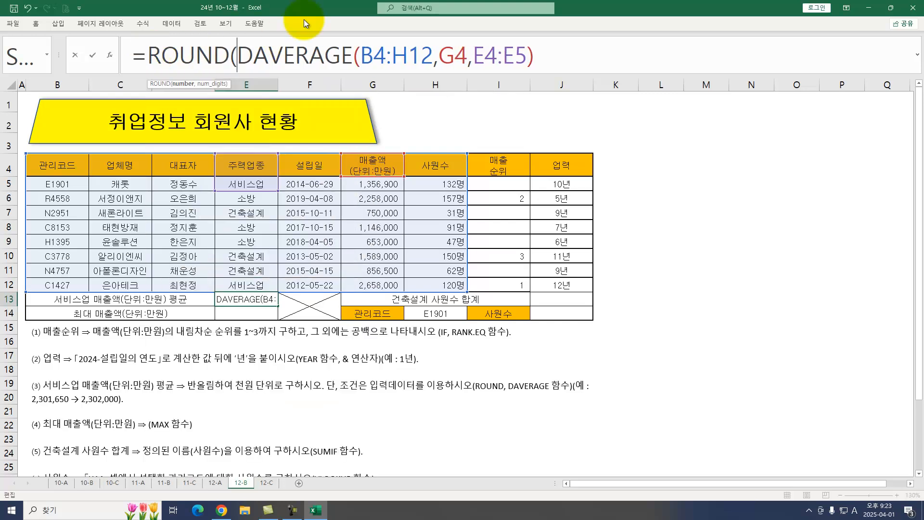
left_click(556, 56)
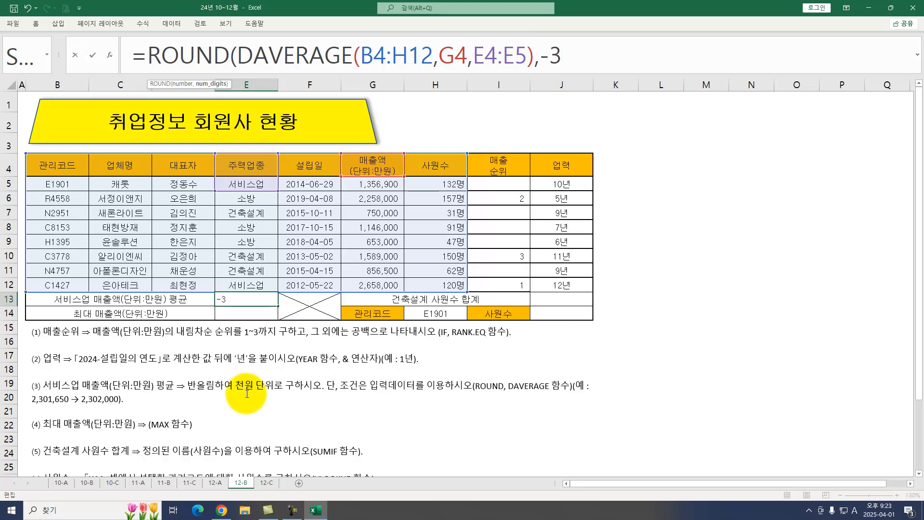
key("Return")
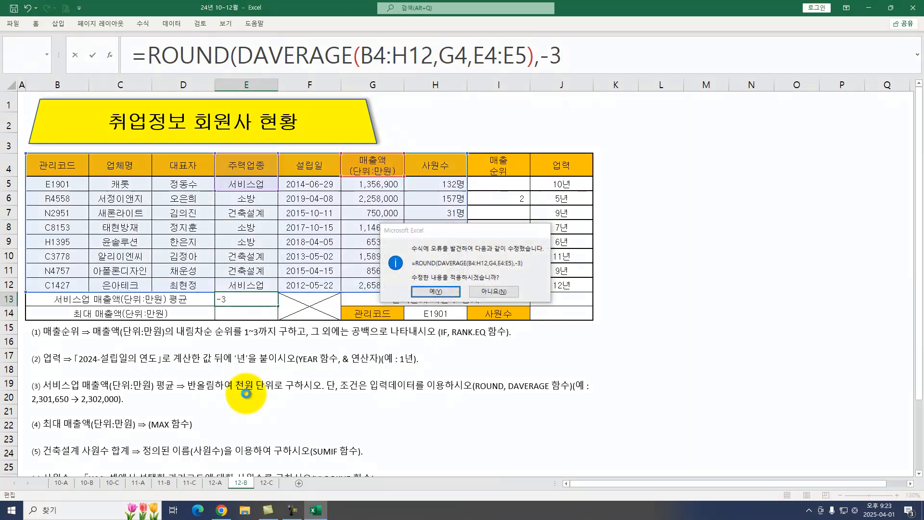
key("Return")
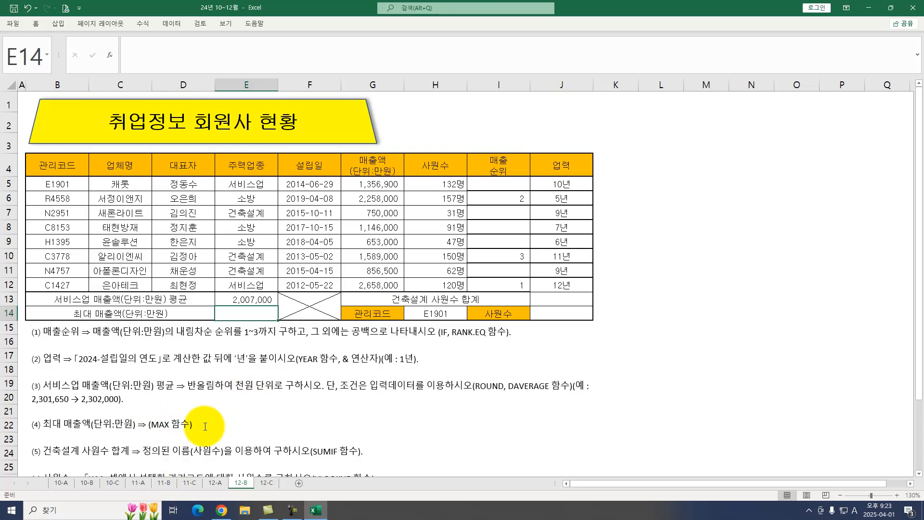
Calculate the maximum sales amount in E14 with =MAX(G5:G12).
type("=MAX(")
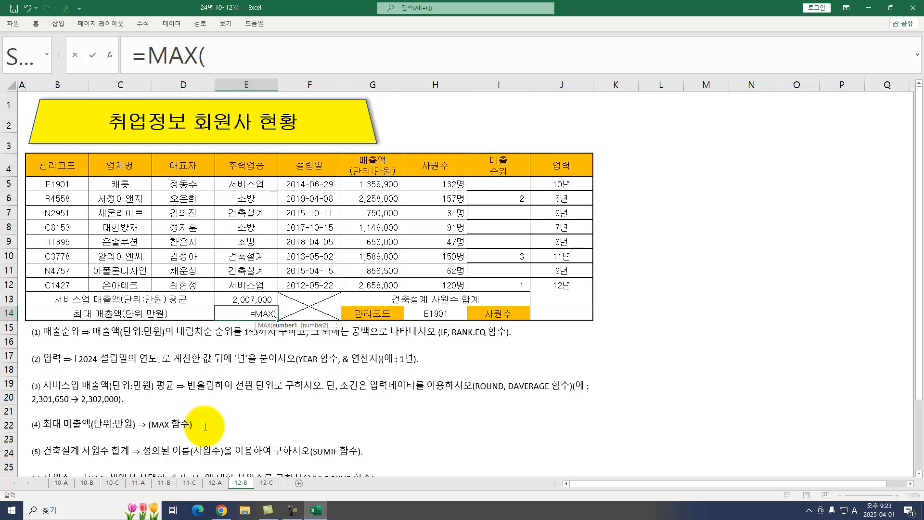
left_click_drag(378, 186, 388, 280)
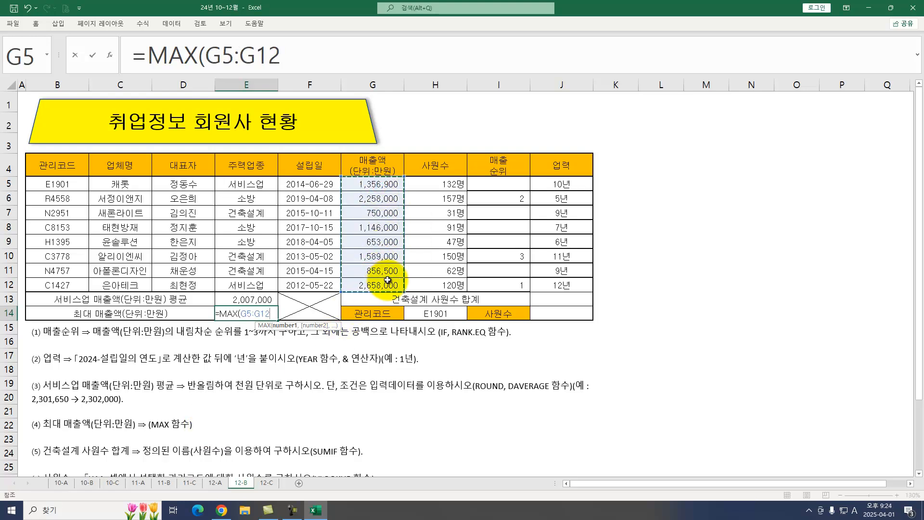
key("Return")
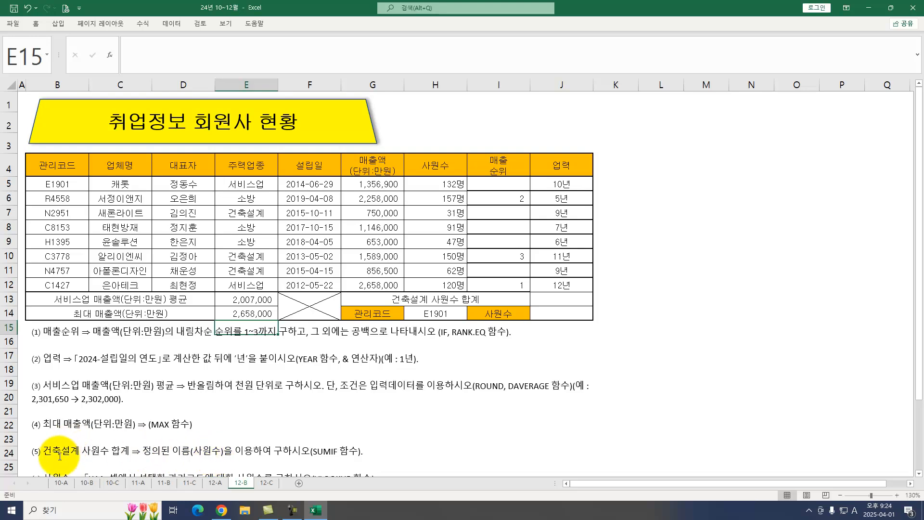
Total the employee counts of the 건축설계 companies in J13 with SUMIF, using E5:E12, "건축설계" and the sum range H5:H12.
left_click(565, 296)
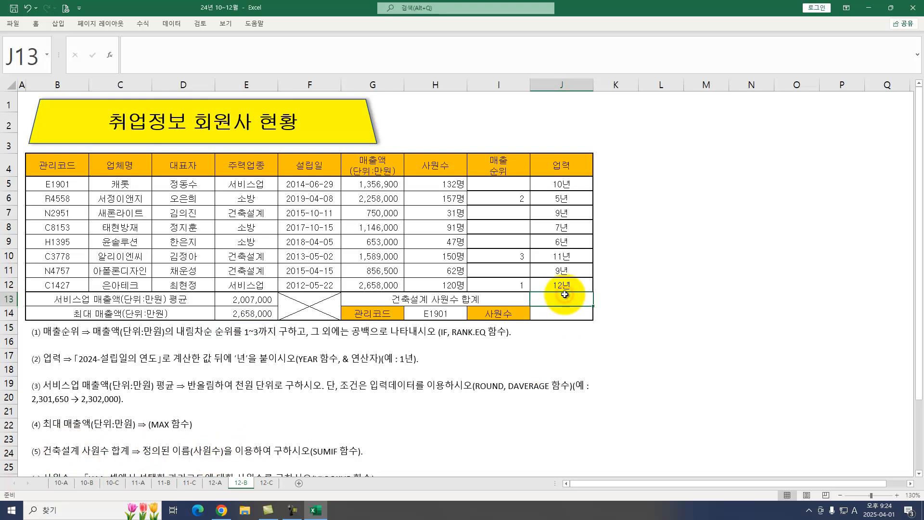
type("=SUMIF(")
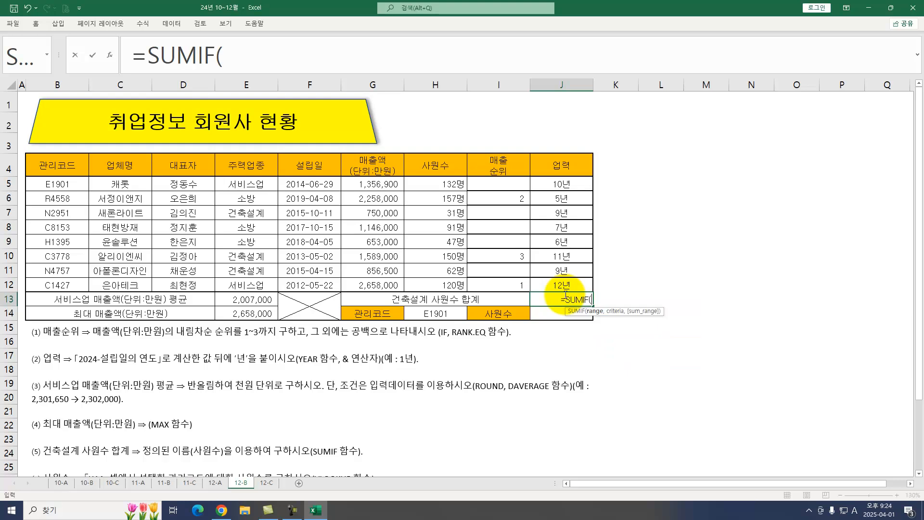
left_click_drag(252, 182, 254, 283)
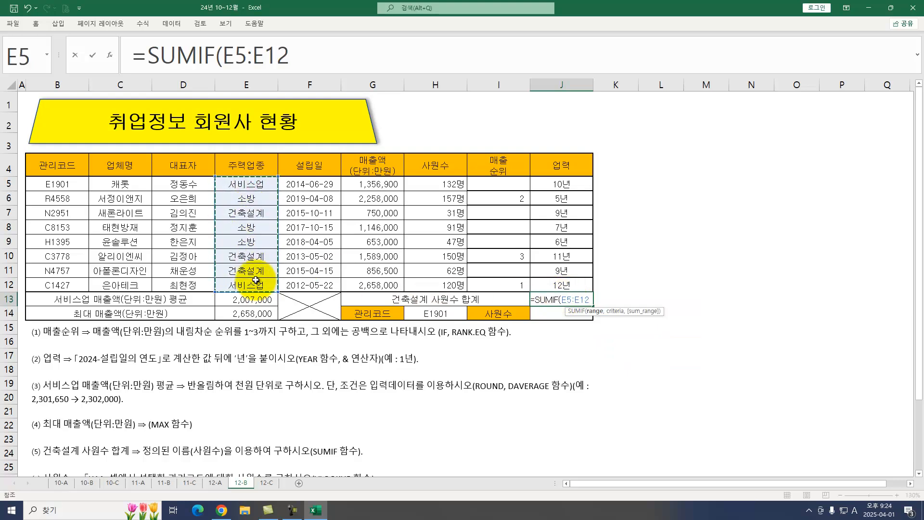
type(",")
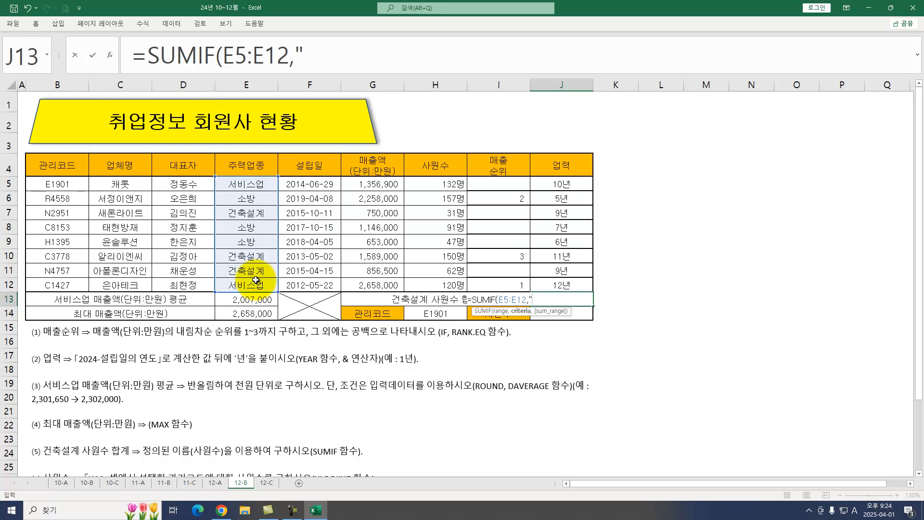
type("\"건축설계\",")
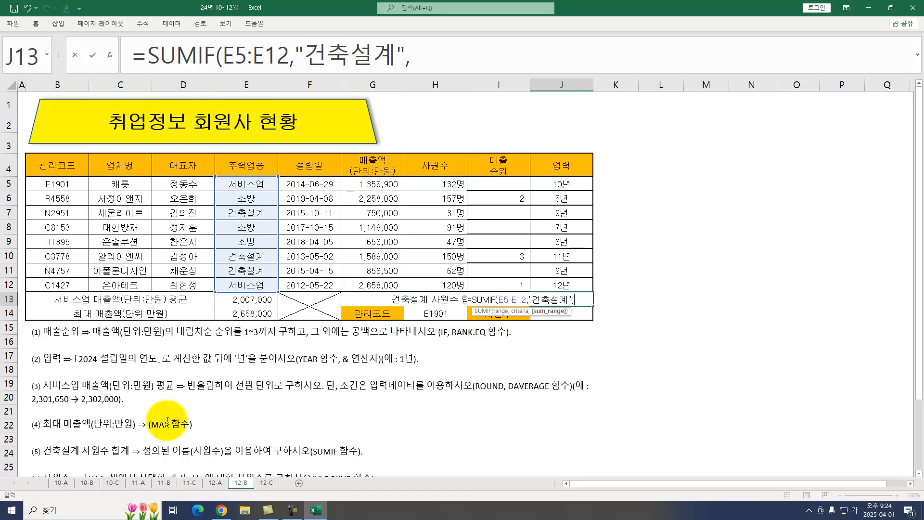
left_click_drag(442, 182, 441, 277)
key("Return")
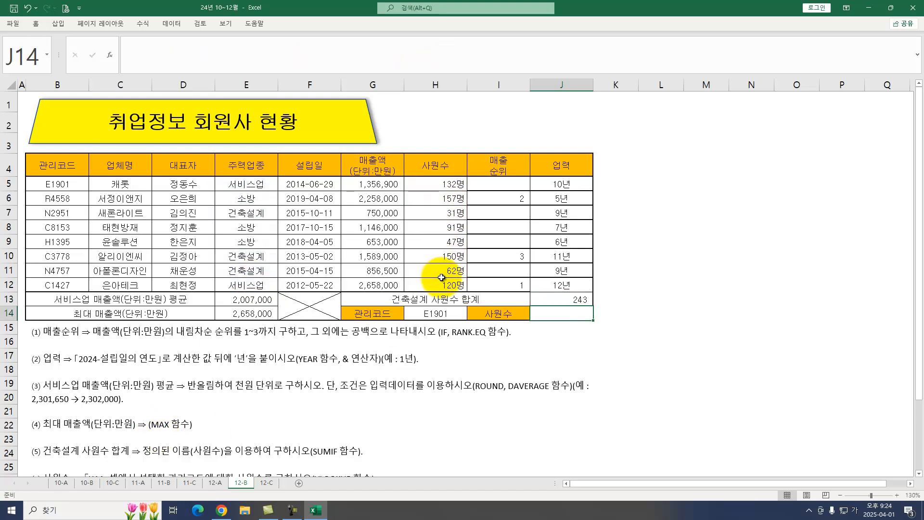
Look up the employee count for the H14 management code in J14 with =VLOOKUP(H14,B5:H12,7,0).
scroll(442, 284, "down", 1)
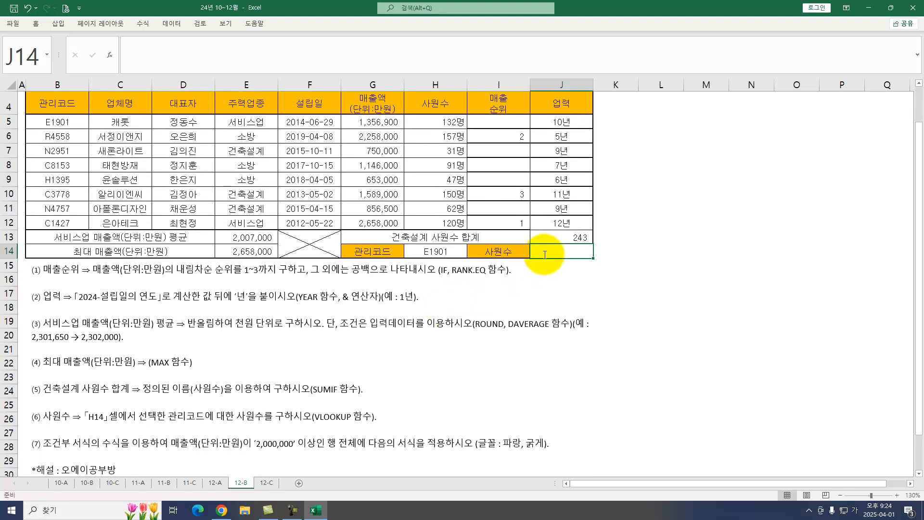
type("=VL")
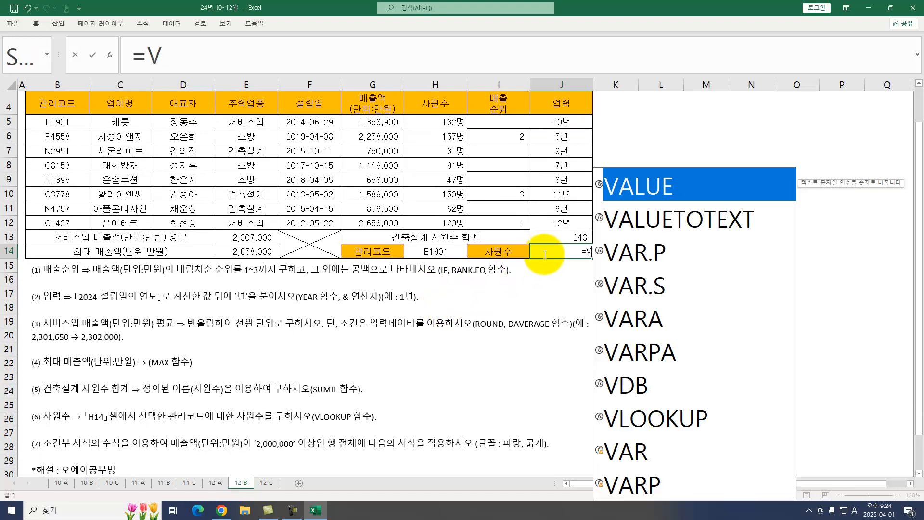
key("Tab")
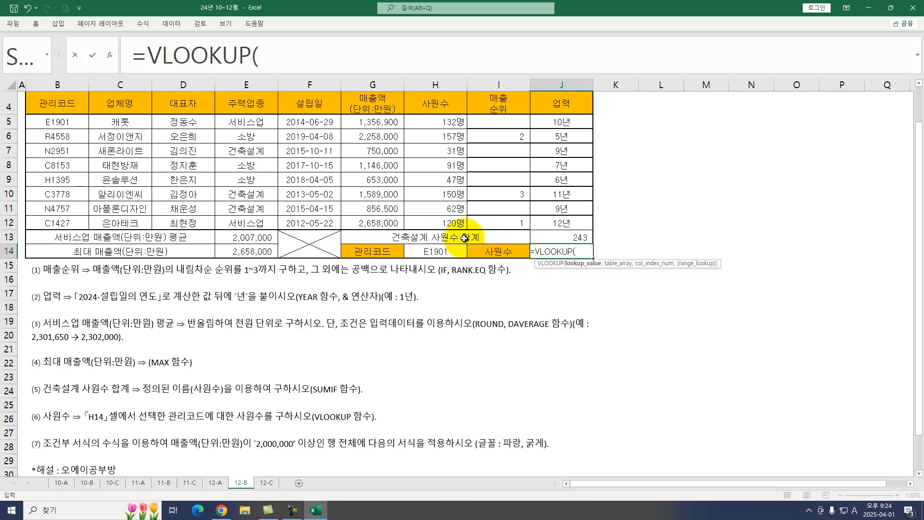
left_click(438, 253)
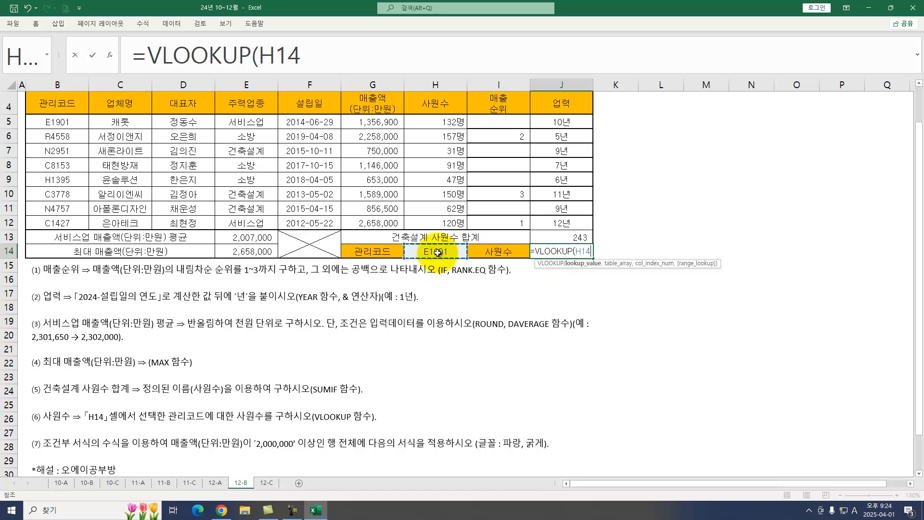
type(",")
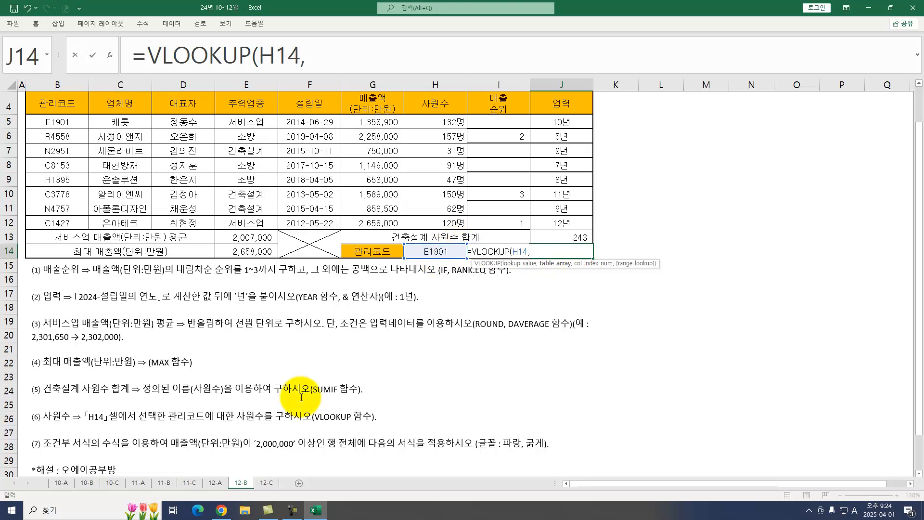
left_click_drag(62, 122, 429, 220)
type(",")
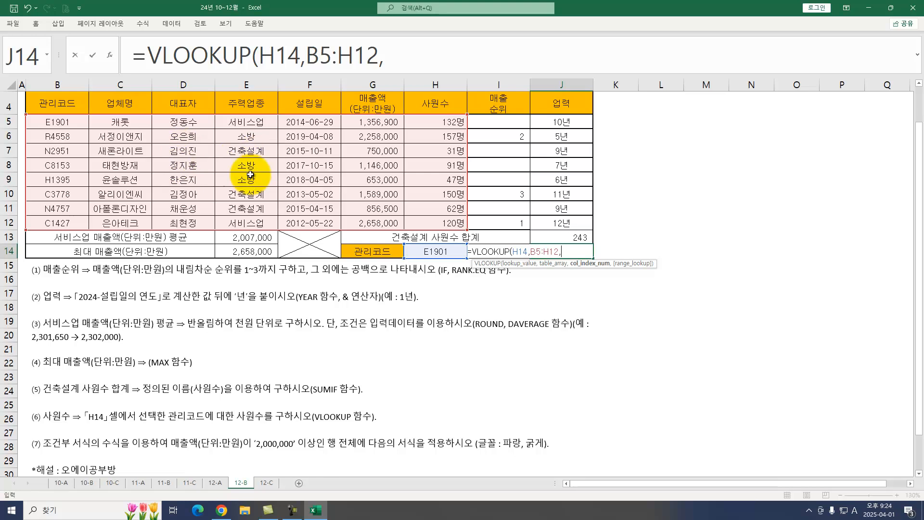
type("7")
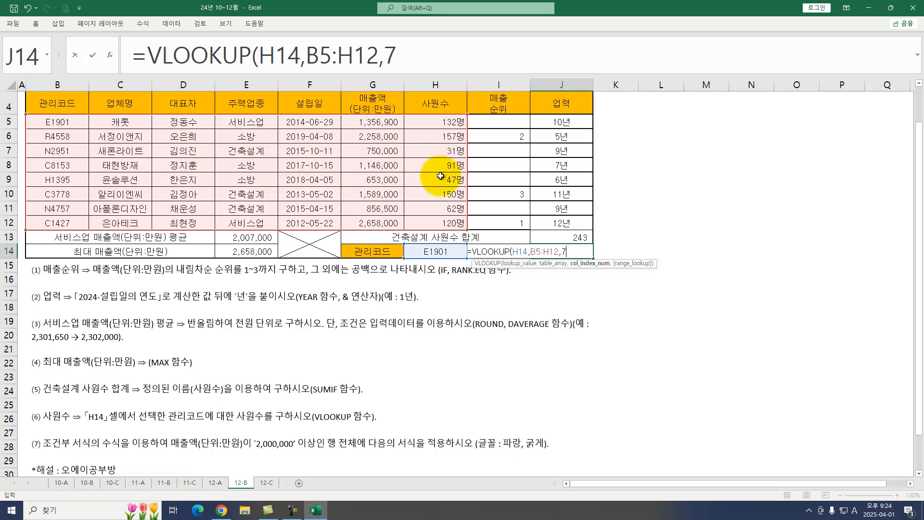
type(",")
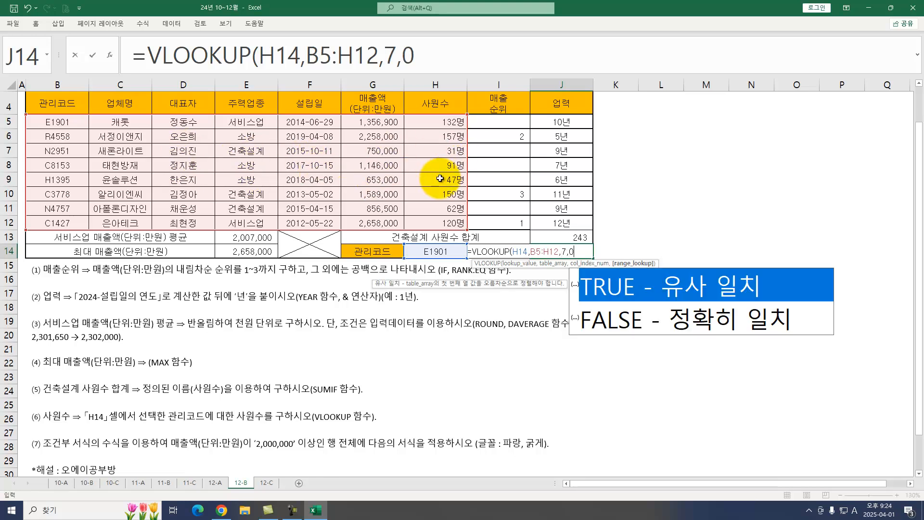
type("0")
key("Return")
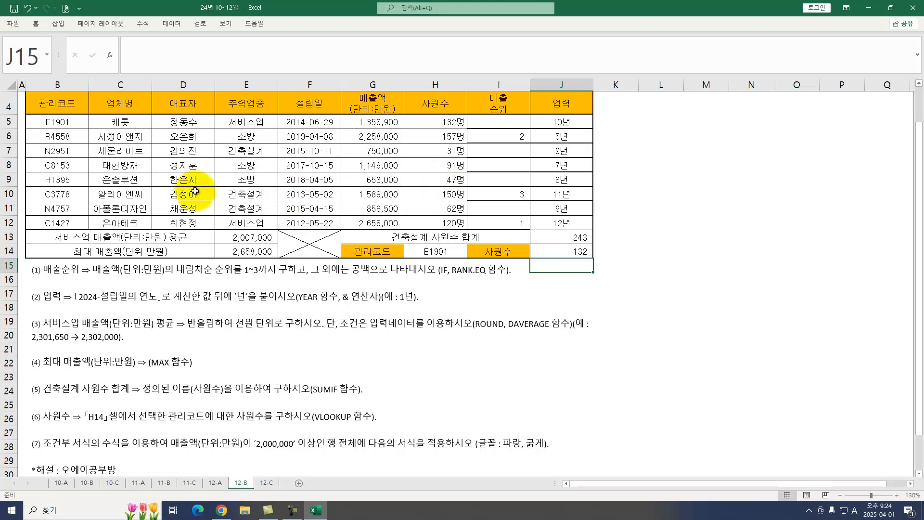
Create a formula-based conditional formatting rule for B5:J12 with the condition =$G5>=2000000.
left_click_drag(49, 122, 564, 223)
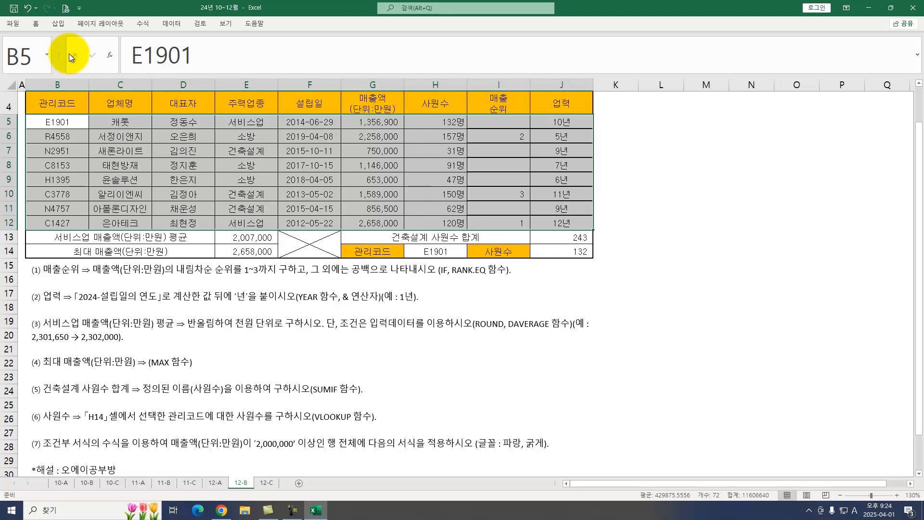
left_click(39, 23)
left_click(447, 48)
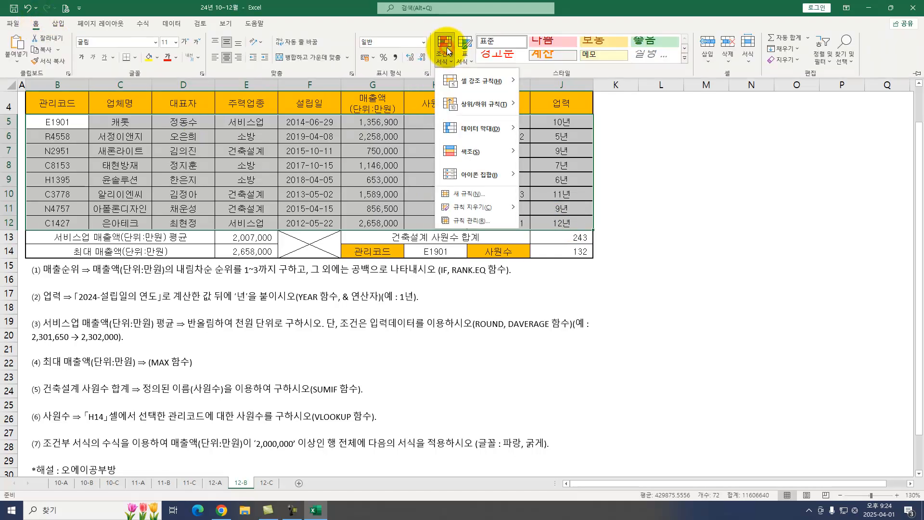
left_click(470, 193)
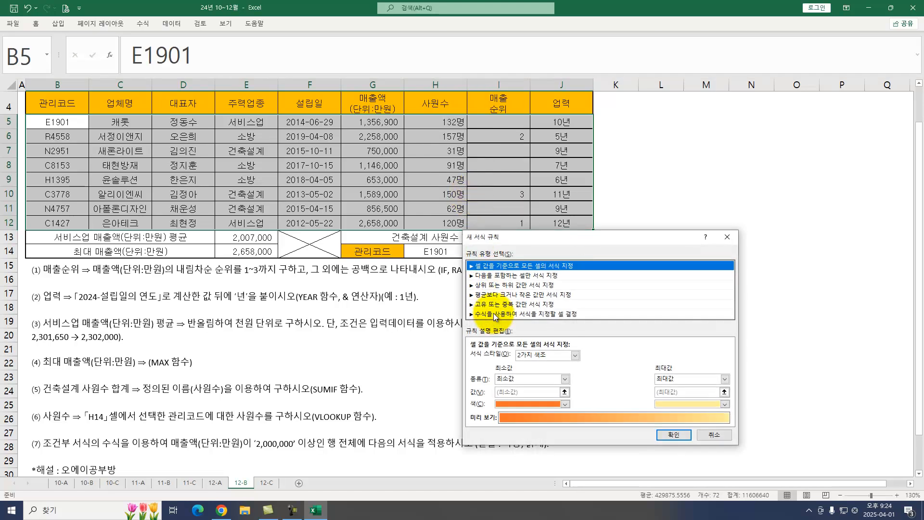
left_click(494, 314)
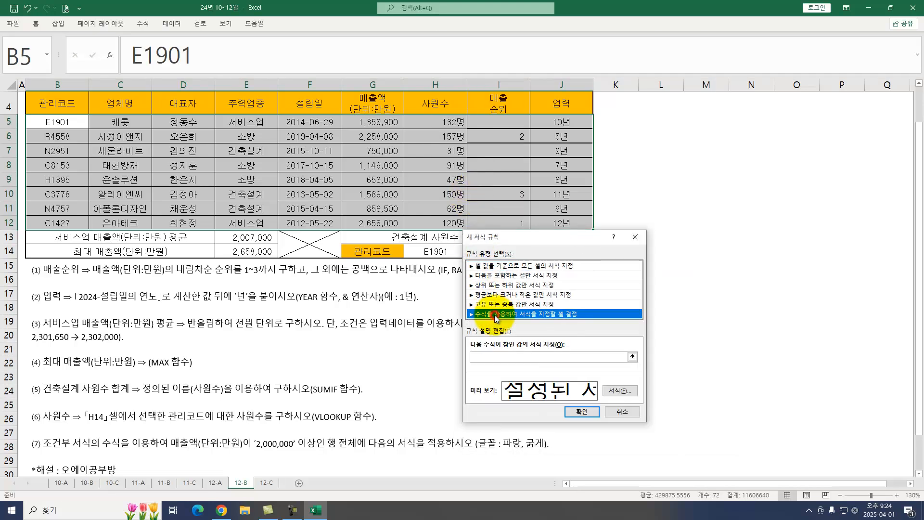
left_click(493, 356)
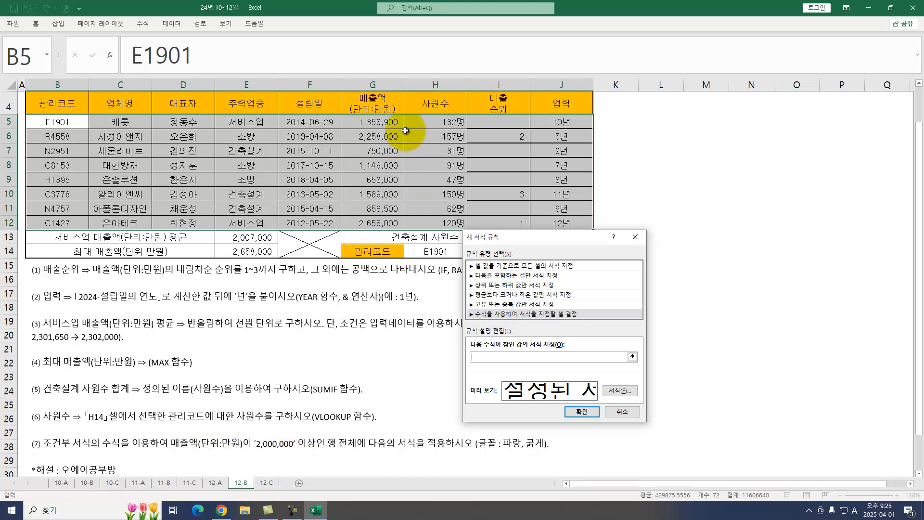
left_click(374, 121)
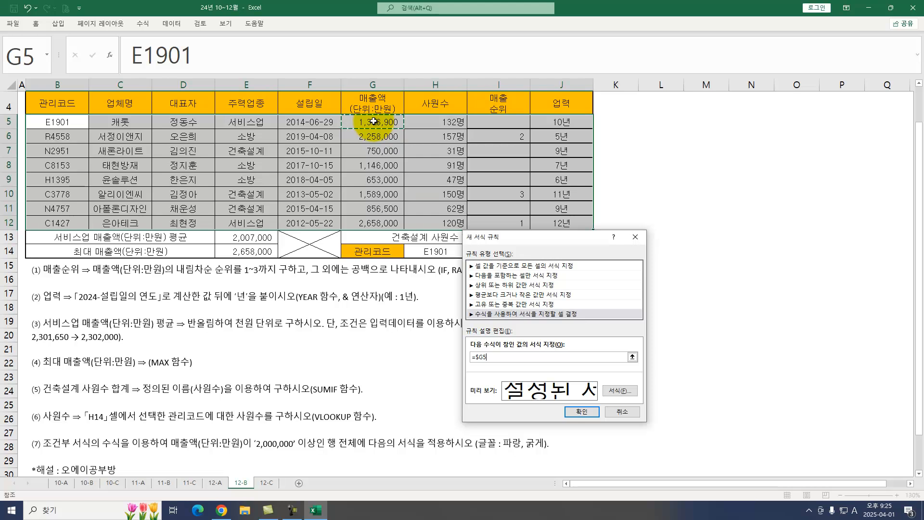
type(">=2000000")
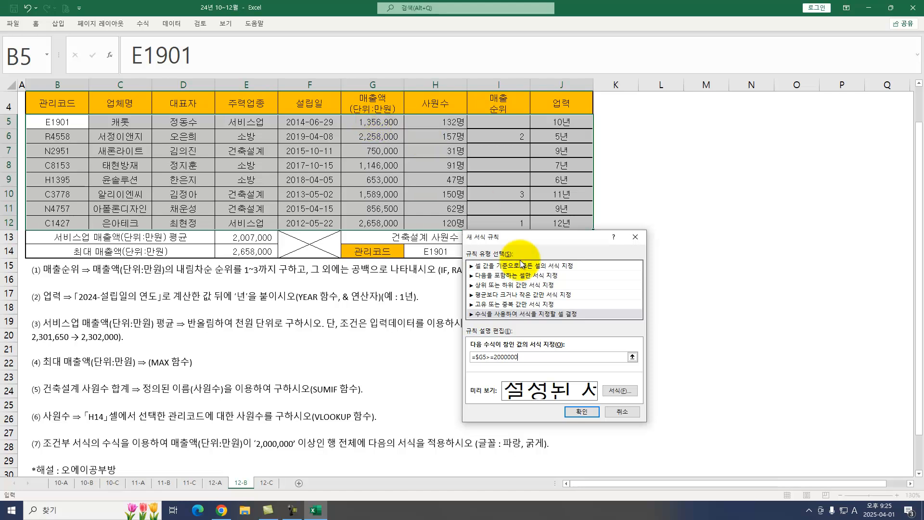
Give the rule's format a blue, bold (굵게) font and apply it to the table rows.
left_click(615, 390)
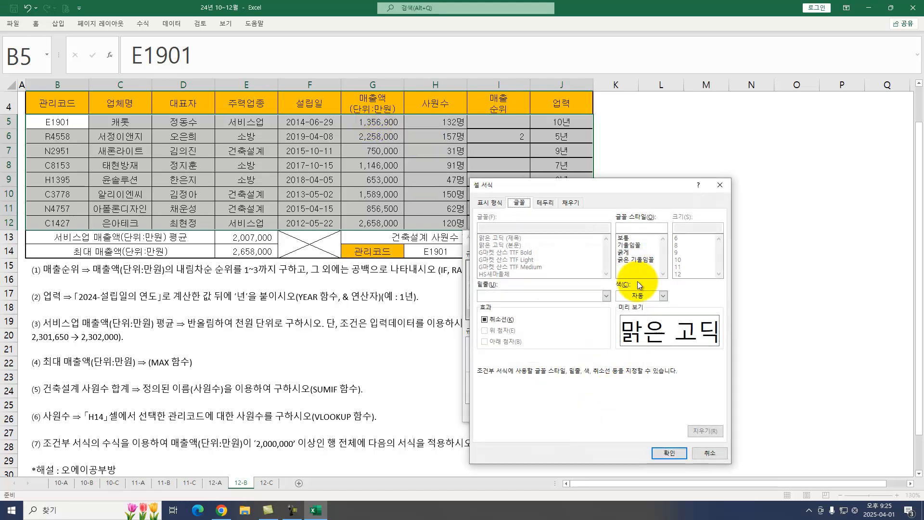
left_click(642, 296)
left_click(677, 399)
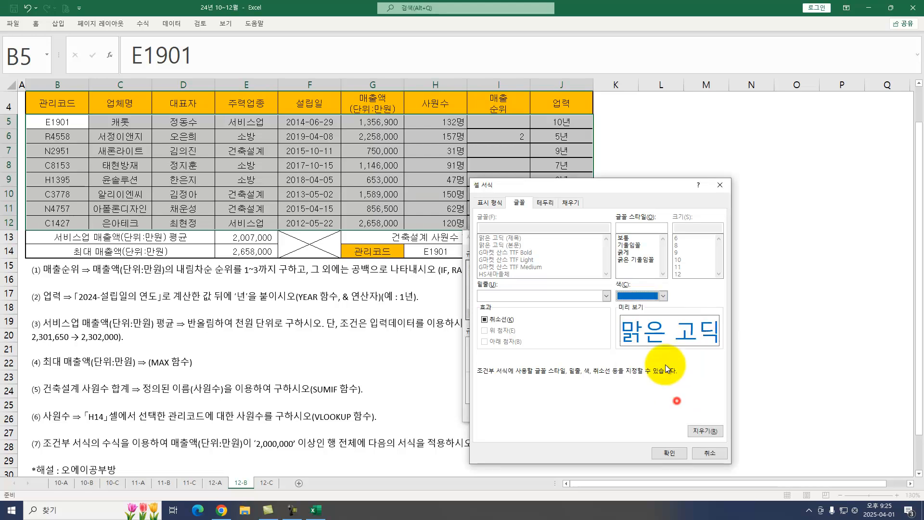
left_click(623, 252)
left_click(667, 453)
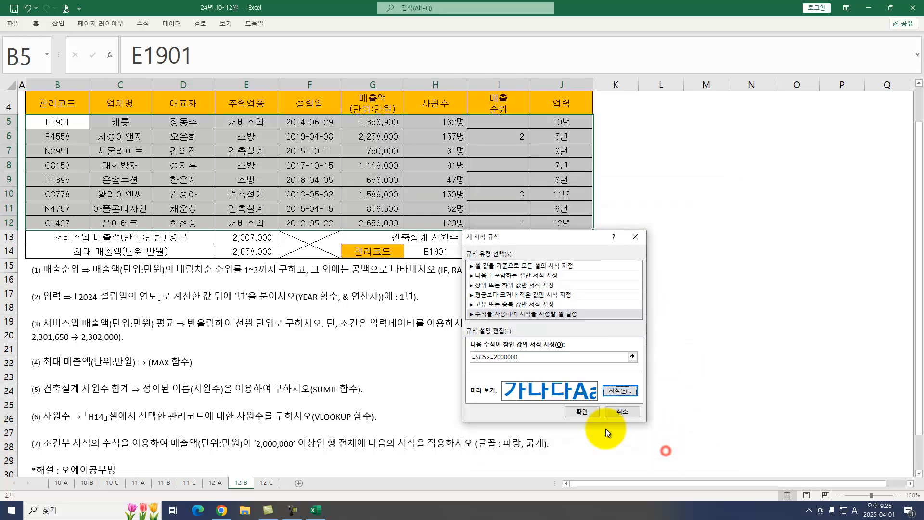
left_click(584, 407)
left_click(380, 158)
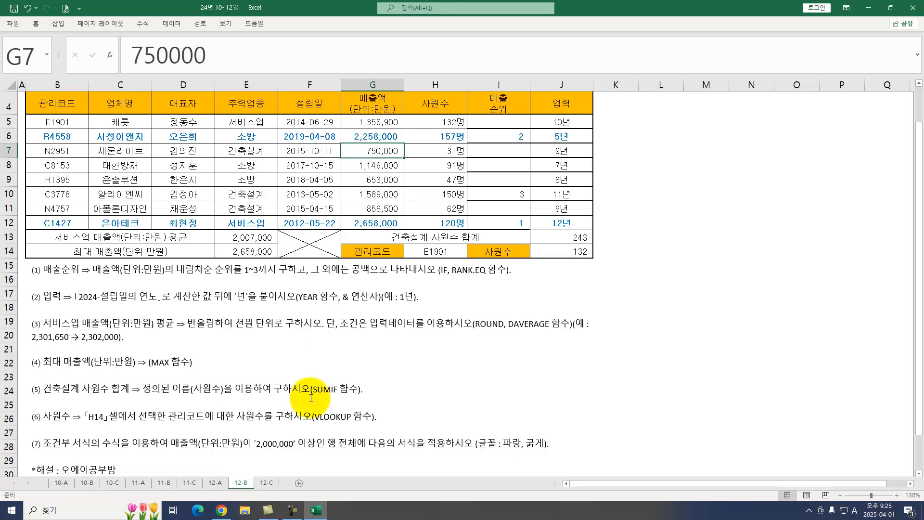
On sheet 12-C, rank the first total salary in I5 of the 순위 column with =RANK.EQ(H5,$H$5:$H$12).
left_click(267, 484)
scroll(299, 293, "up", 3)
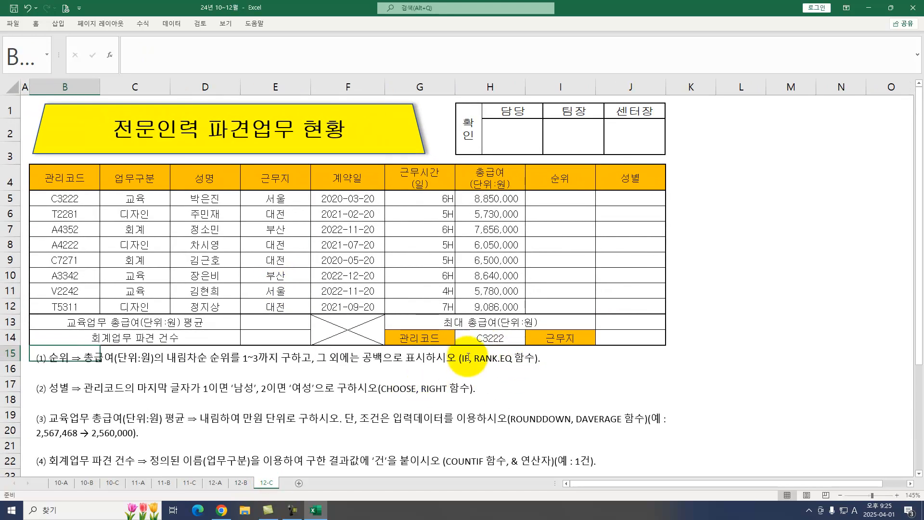
left_click(558, 199)
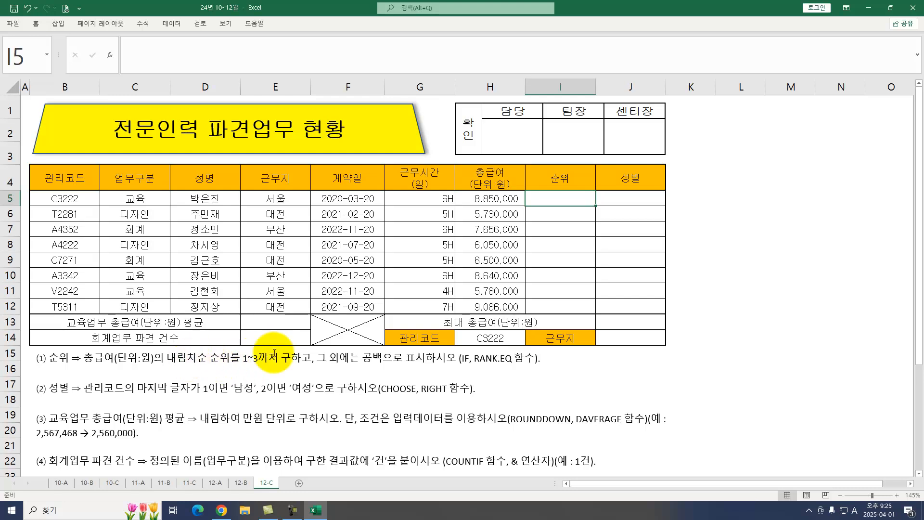
left_click(563, 201)
type("=")
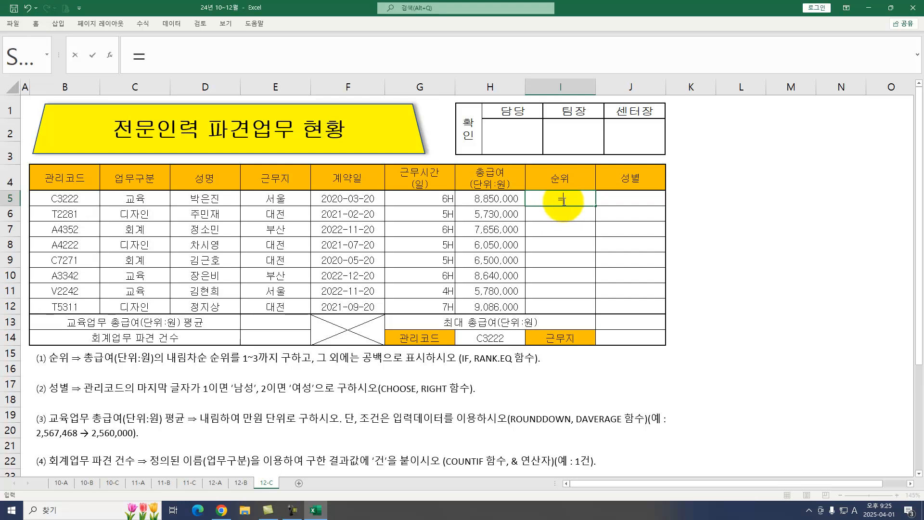
type("RA")
key("Down")
key("Down")
key("Down")
key("Down")
key("Down")
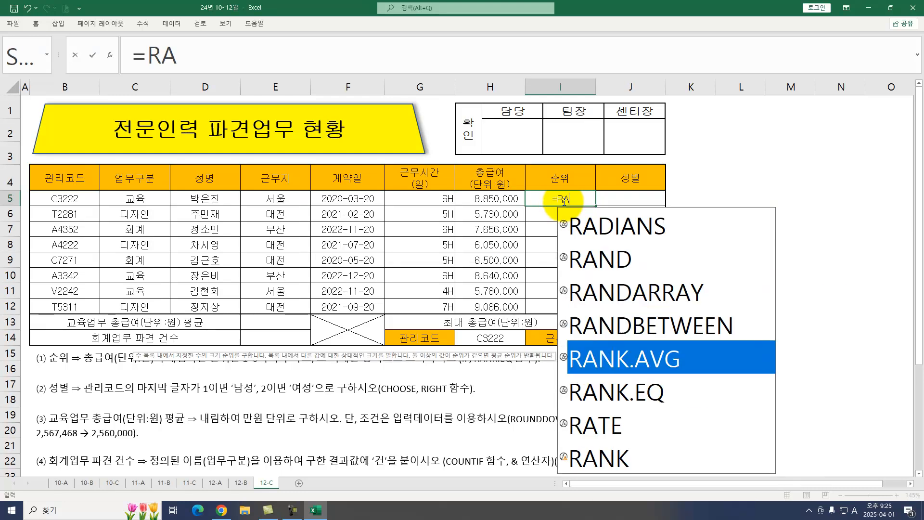
key("Tab")
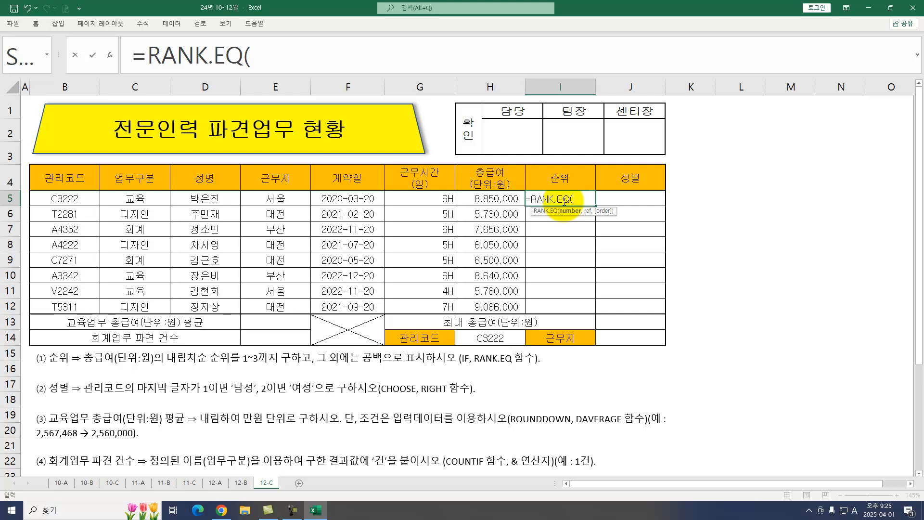
left_click(496, 198)
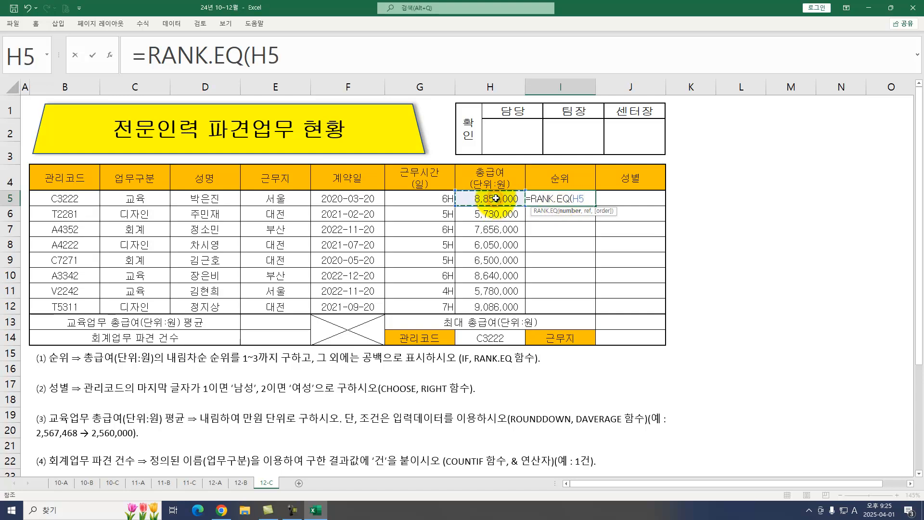
type(",")
left_click_drag(496, 198, 502, 303)
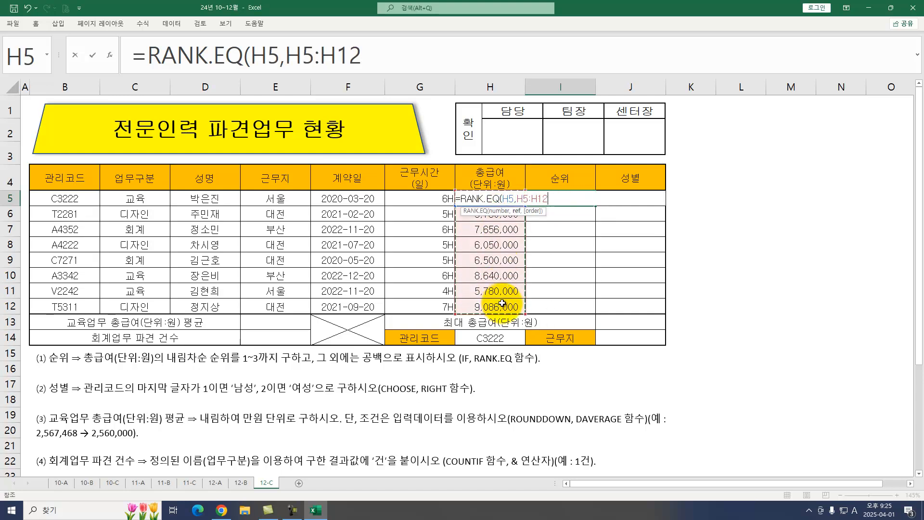
key("F4")
key("Return")
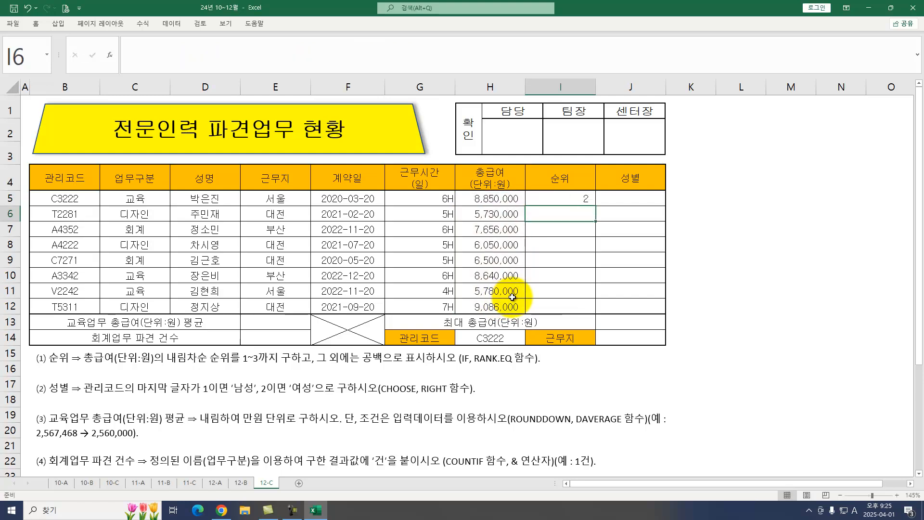
Limit the I5 rank to the top three with =IF(RANK.EQ(H5,$H$5:$H$12)<=3,RANK.EQ(H5,$H$5:$H$12),"") and fill it down to I12.
left_click(560, 199)
left_click_drag(145, 54, 471, 62)
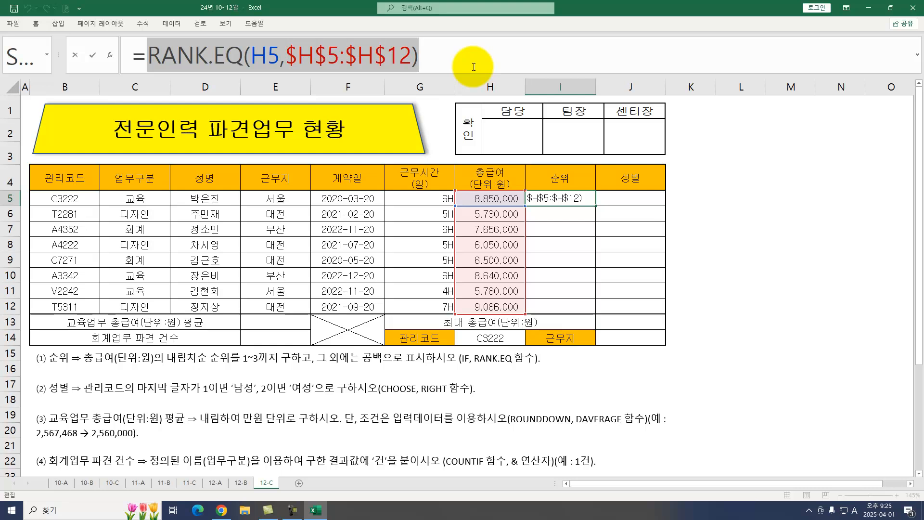
type("IF(")
key("ctrl+a")
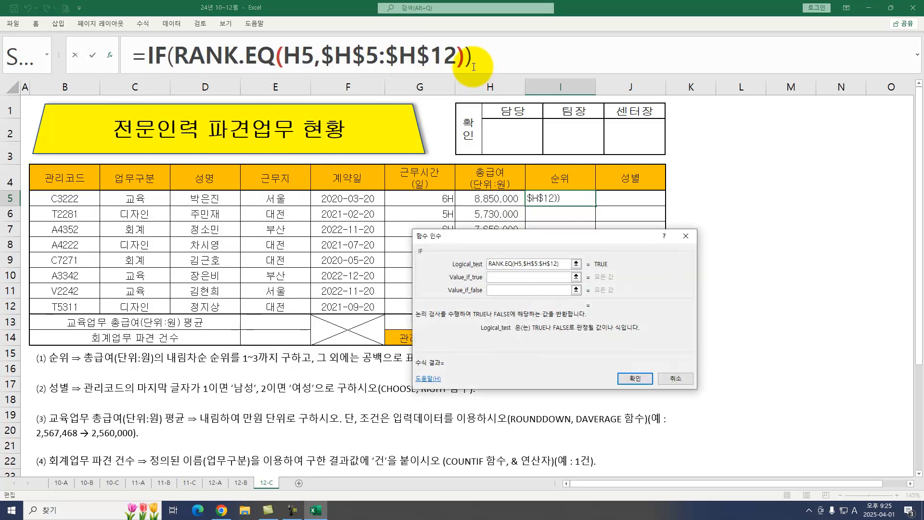
type("<=3")
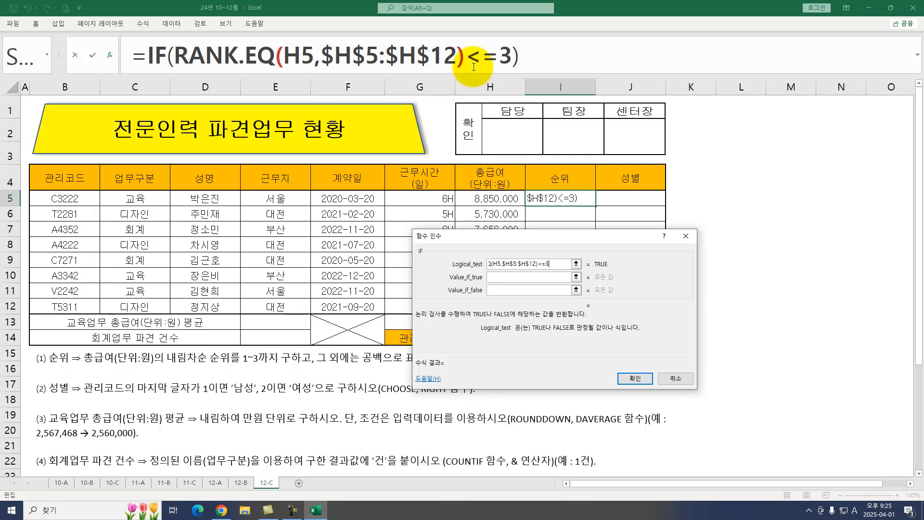
key("Tab")
key("ctrl+v")
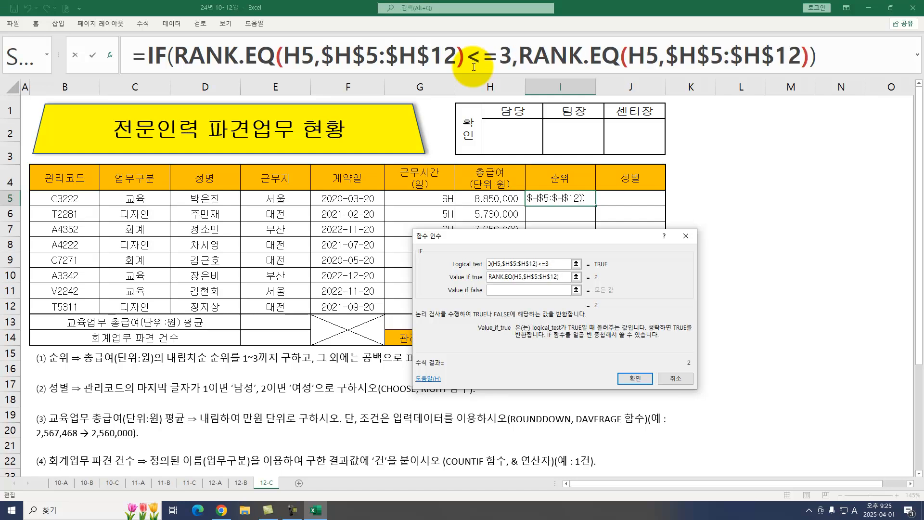
key("Tab")
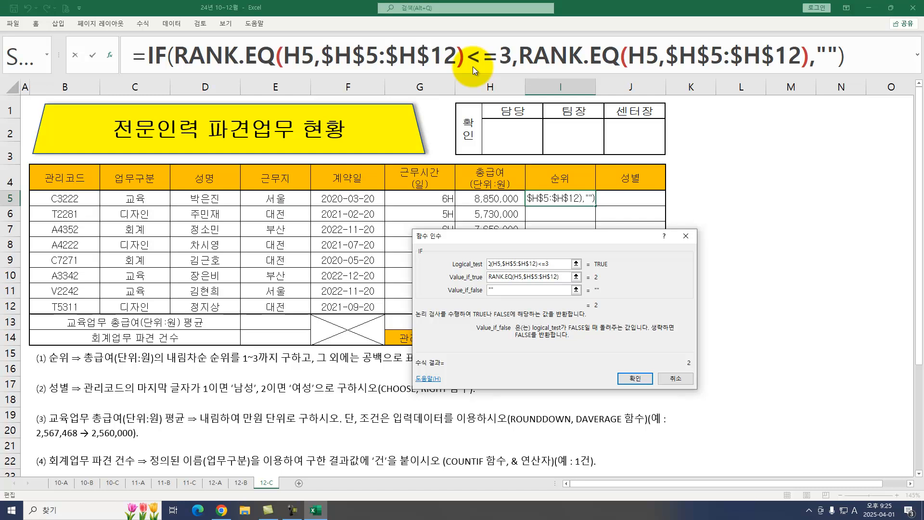
key("Return")
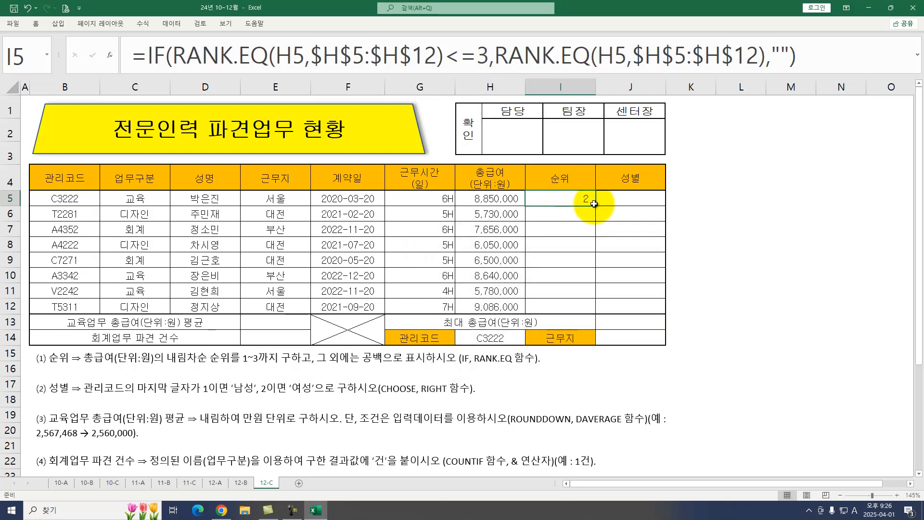
left_click_drag(596, 206, 597, 309)
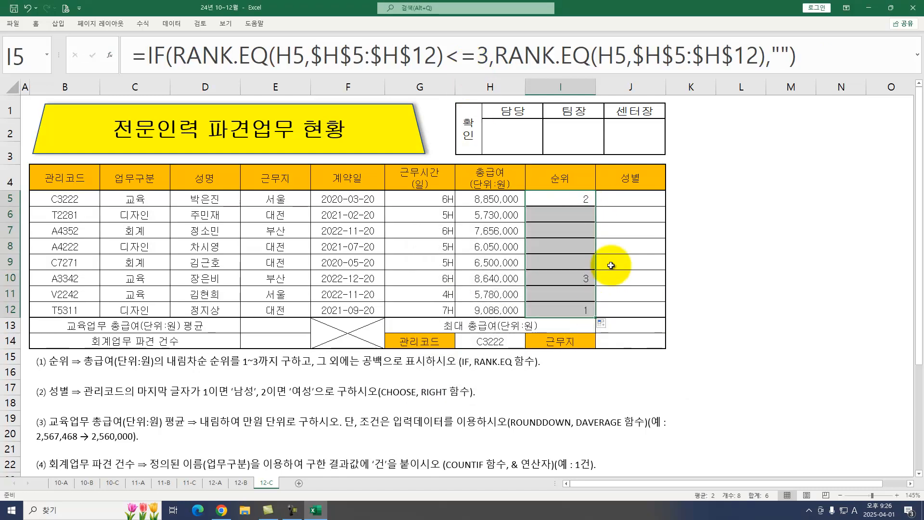
Derive the gender in J5 of the 성별 column with =CHOOSE(RIGHT(B5),"남자","여자") and fill the formula down to J12.
left_click(626, 199)
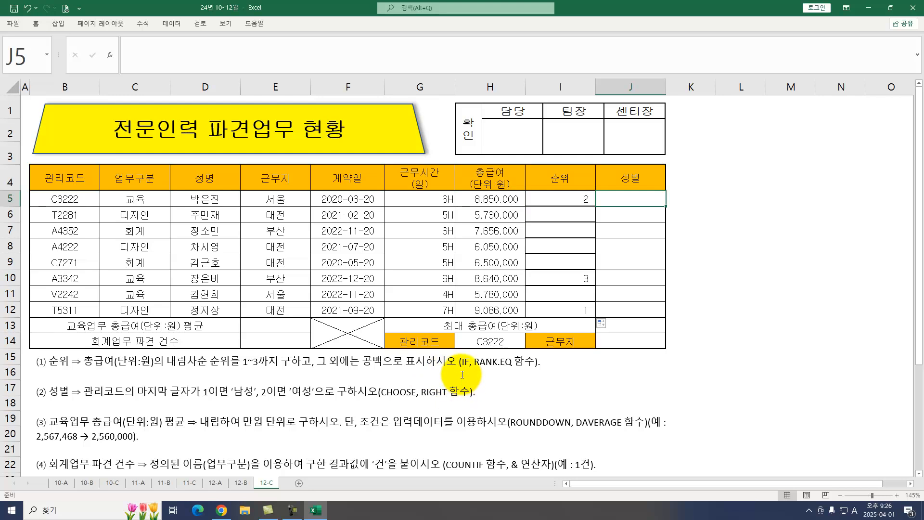
type("=CH")
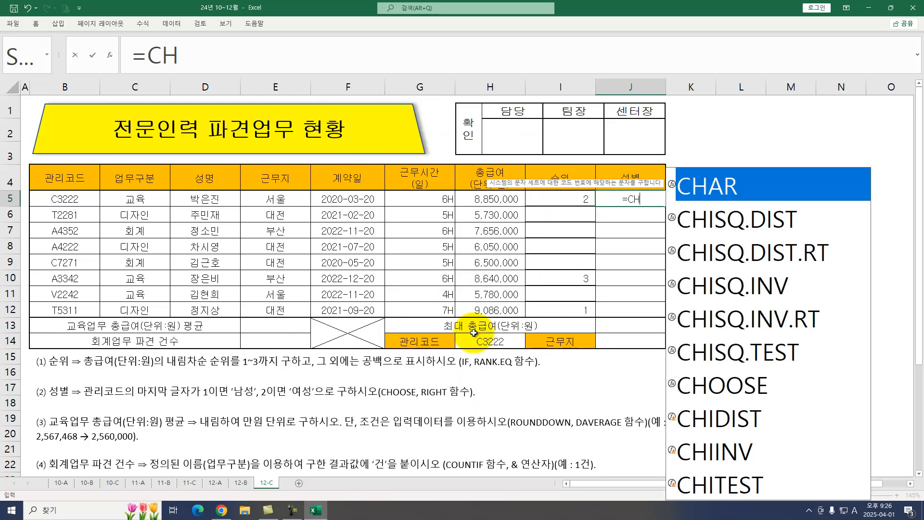
type("OOSE(")
key("ctrl+a")
type("RIGHT(")
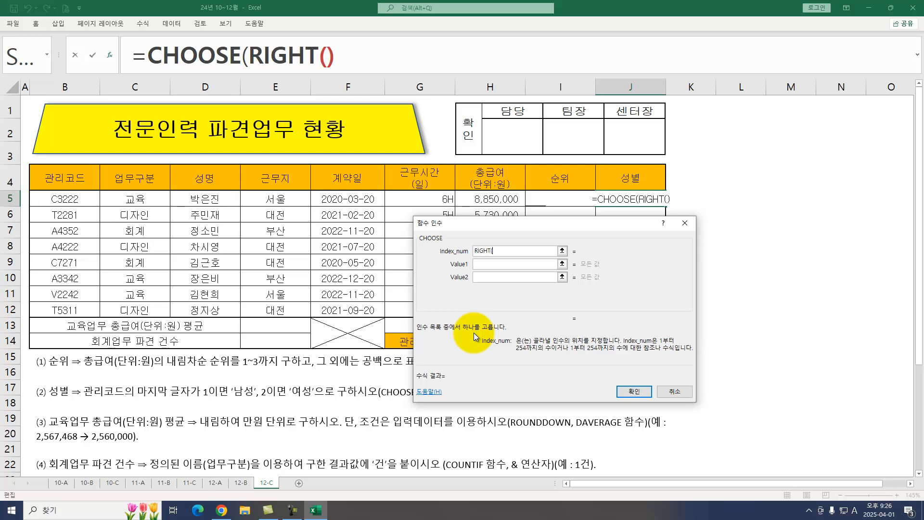
left_click(72, 198)
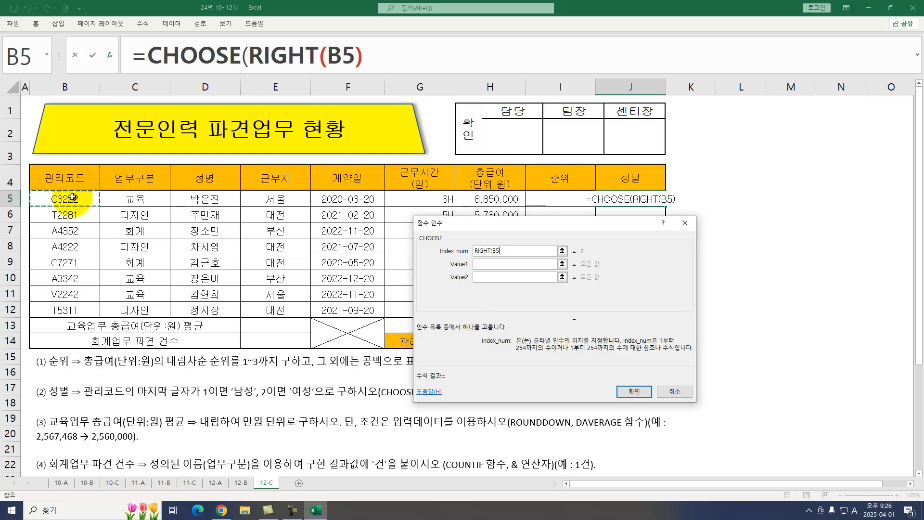
type(")")
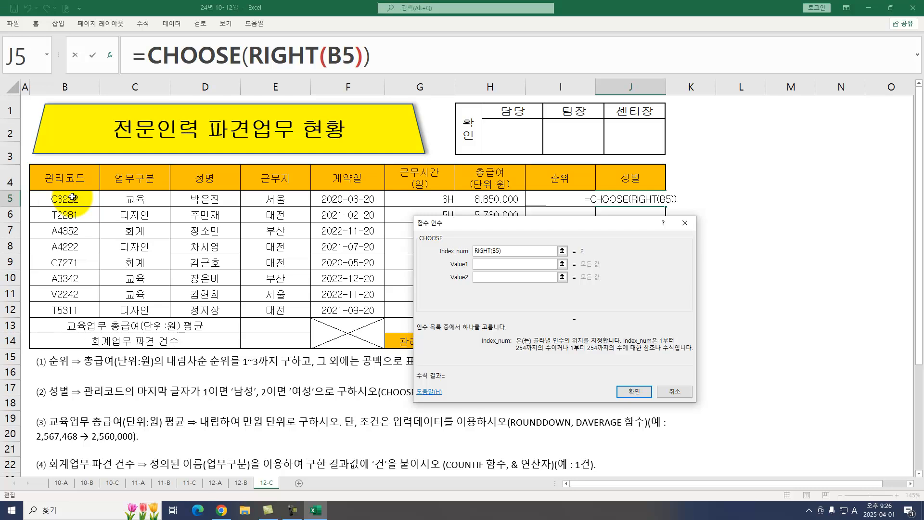
key("Tab")
type("남자")
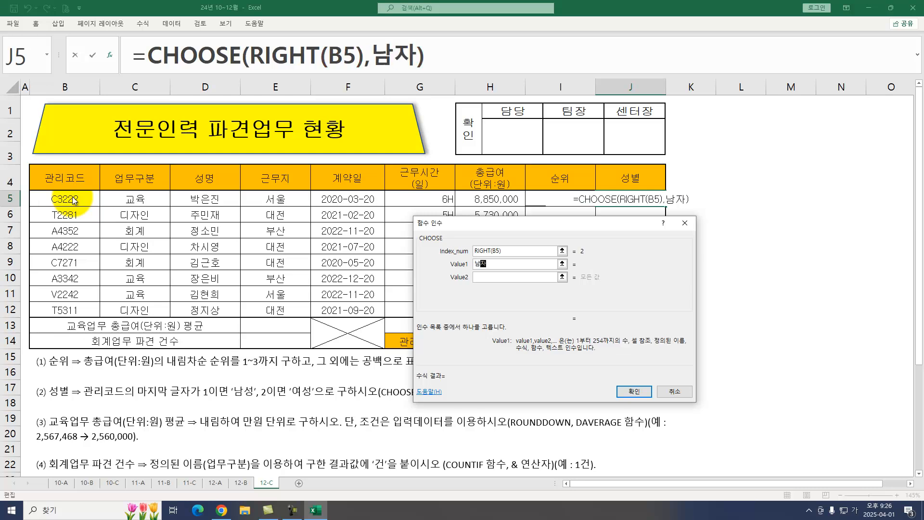
key("Tab")
type("여자")
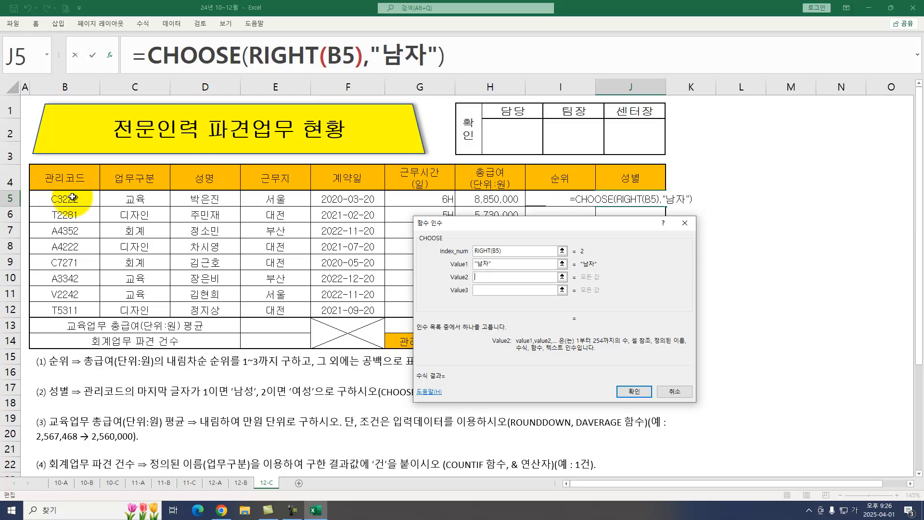
key("Return")
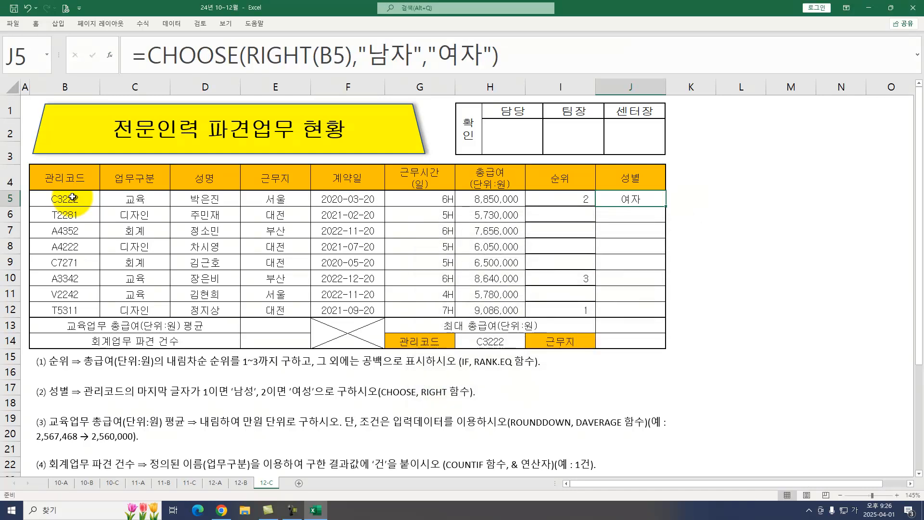
left_click_drag(666, 206, 666, 313)
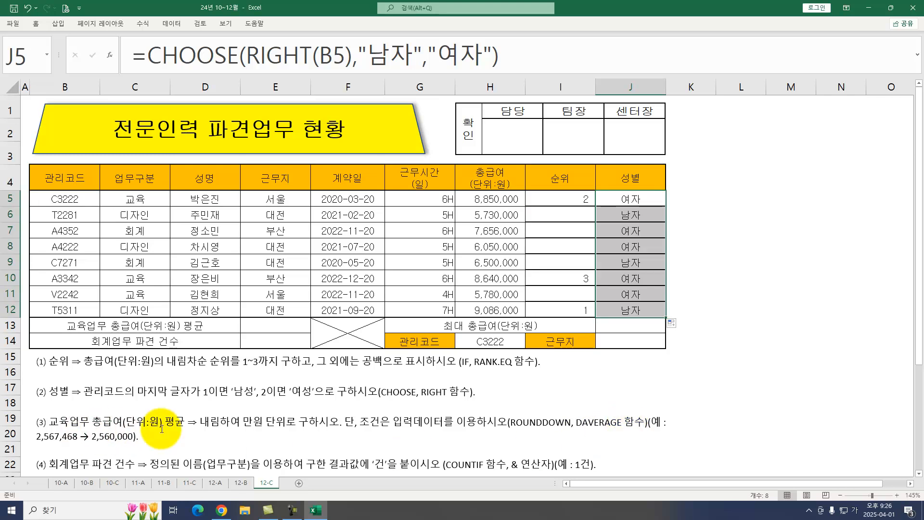
Calculate the average total salary for 교육 work in E13 with =DAVERAGE(B4:H12,H4,C4:C5).
left_click(265, 325)
type("=ㅇ")
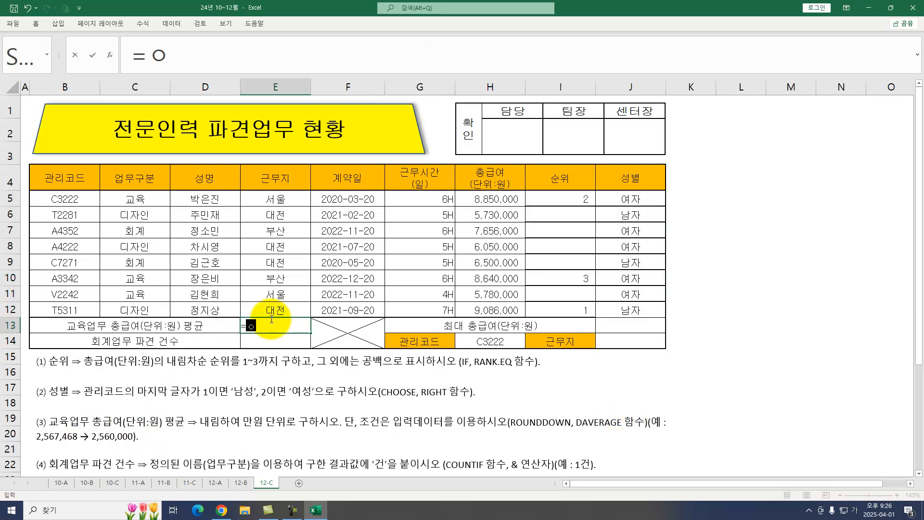
key("Hangul")
type("DA")
key("Down")
key("Down")
key("Tab")
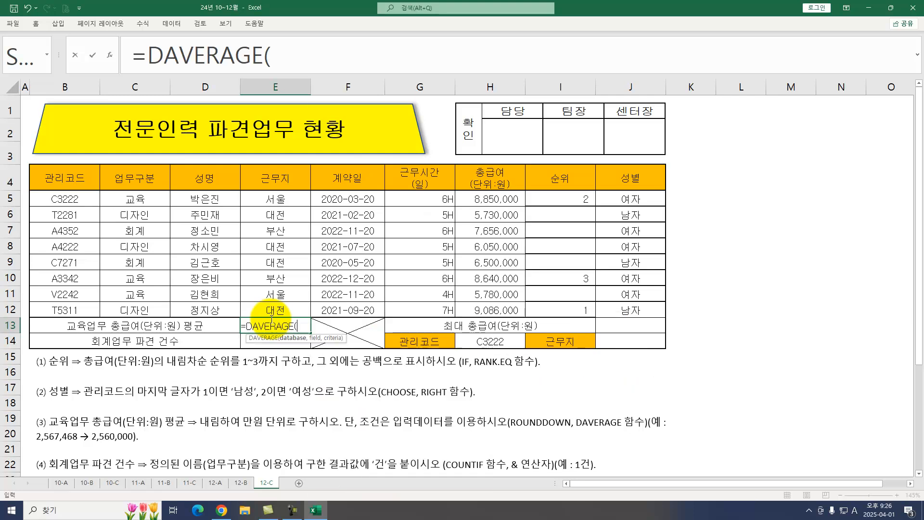
left_click_drag(52, 179, 518, 309)
type(",")
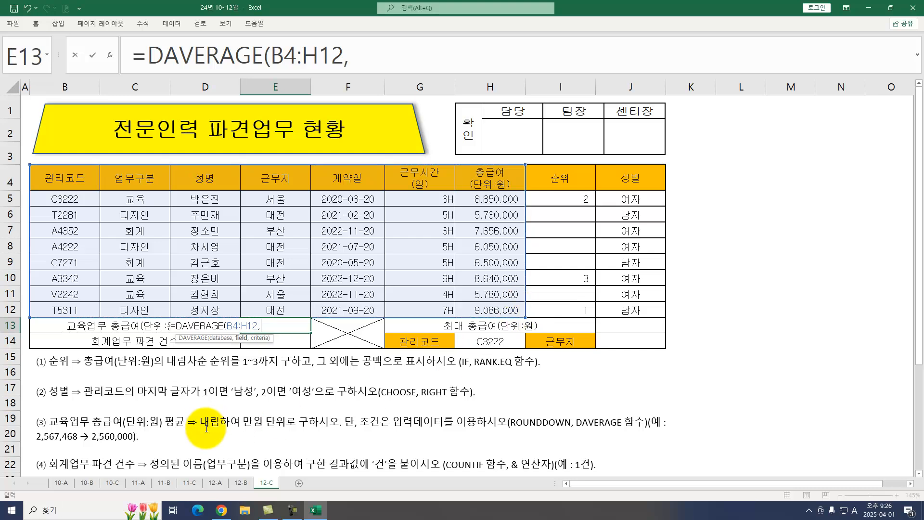
left_click(477, 172)
type(",")
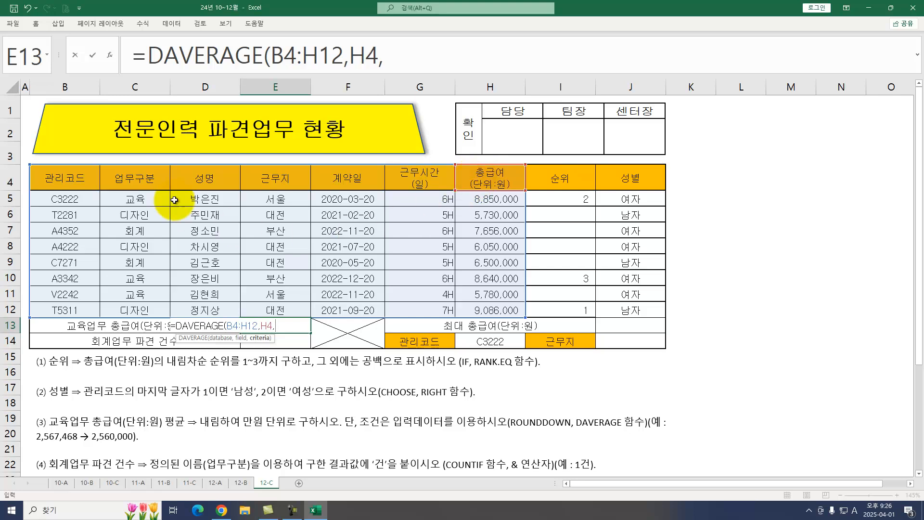
left_click_drag(144, 177, 146, 194)
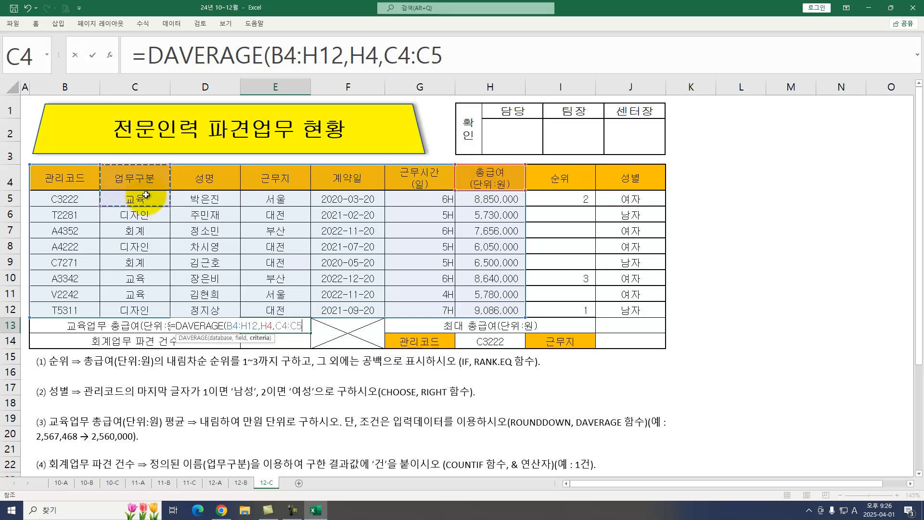
key("Return")
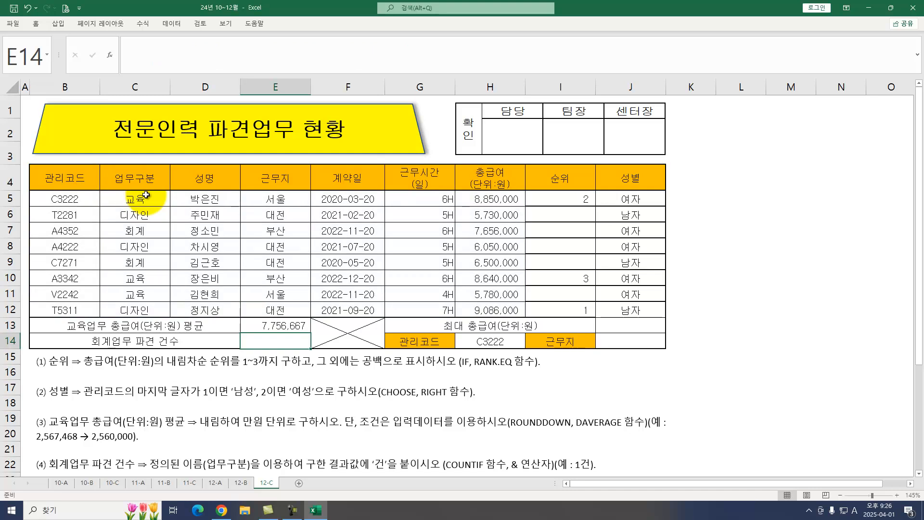
Round the E13 average down to ten-thousands with =ROUNDDOWN(DAVERAGE(B4:H12,H4,C4:C5),-4).
left_click(262, 326)
left_click_drag(144, 55, 509, 59)
key("ctrl+c")
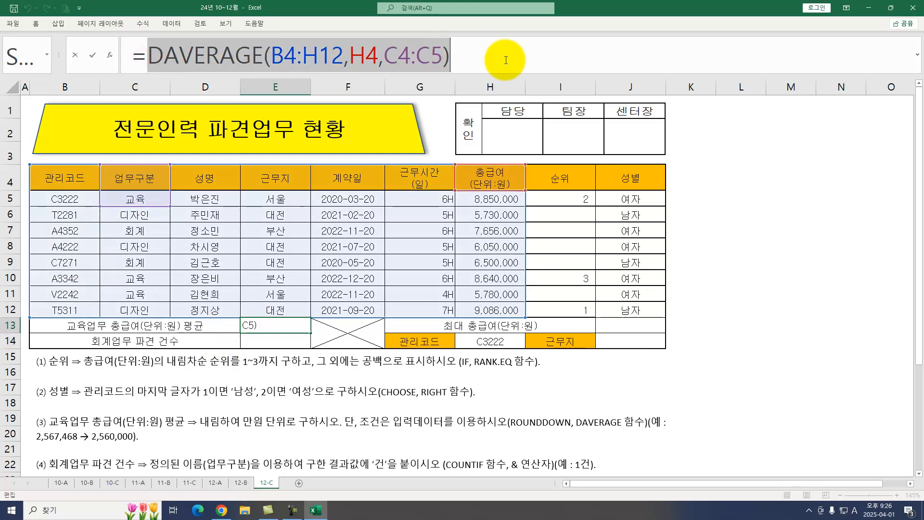
type("RO")
key("Down")
key("Down")
key("Tab")
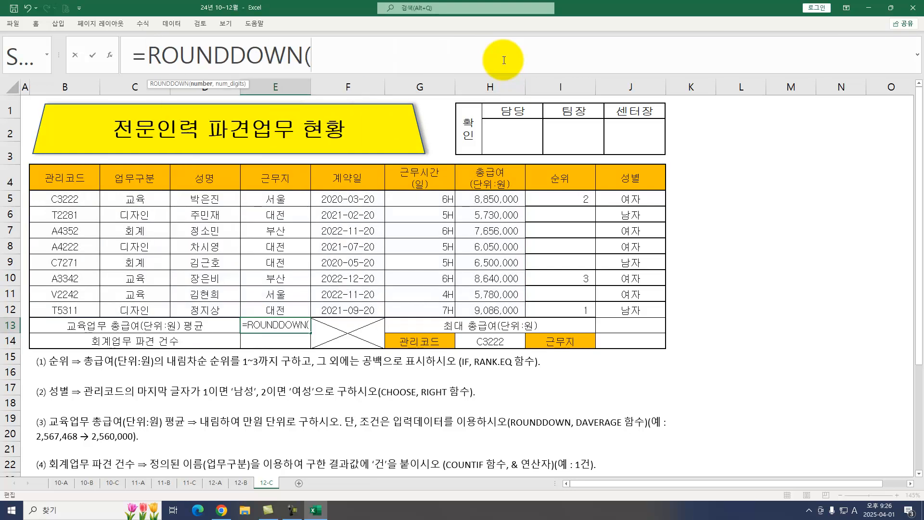
key("ctrl+v")
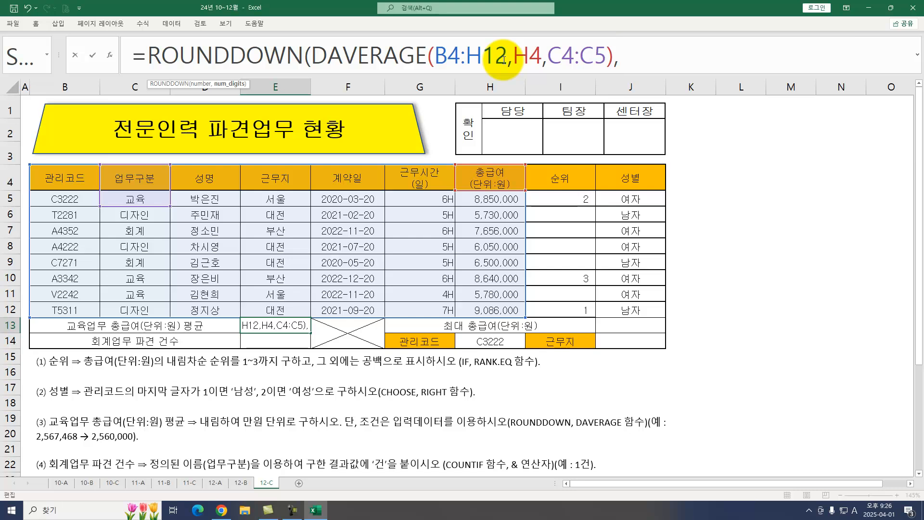
type(",-4)")
key("Return")
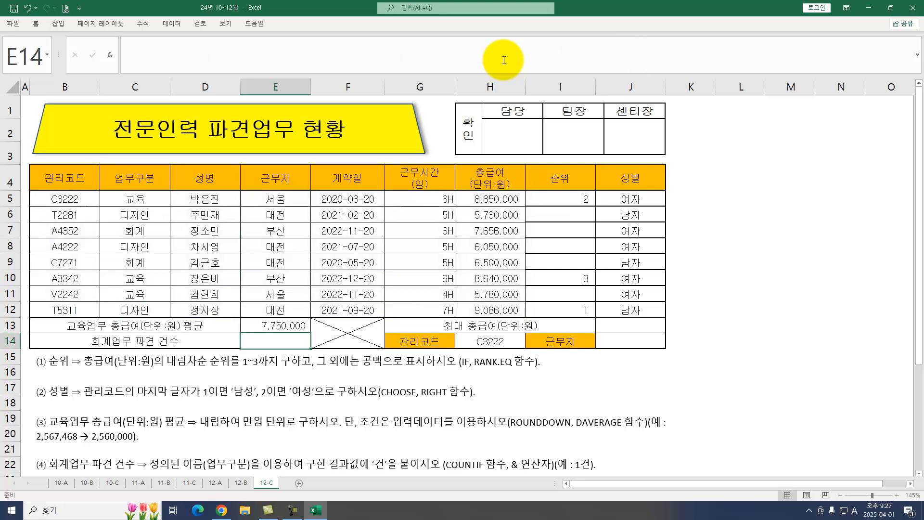
Count the 회계 dispatches in E14 with =COUNTIF(업무구분,"회계")&"건".
scroll(426, 236, "down", 1, "ctrl")
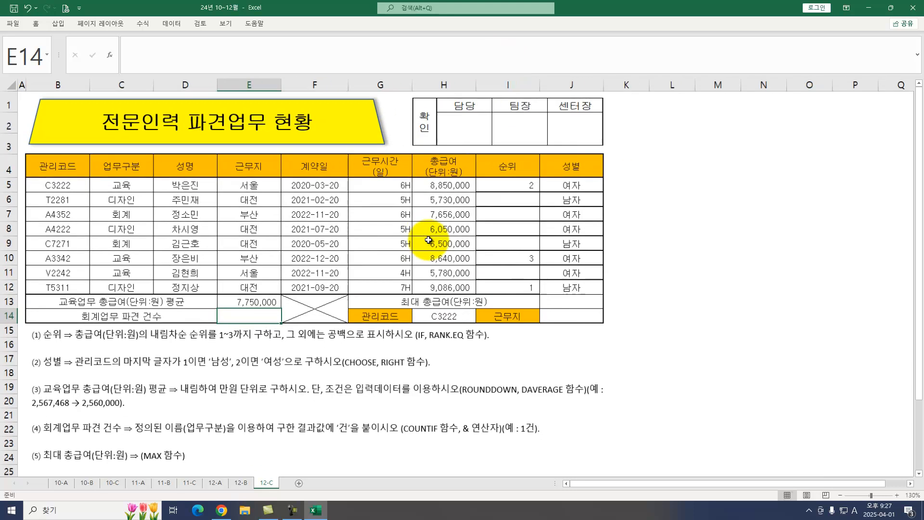
type("=")
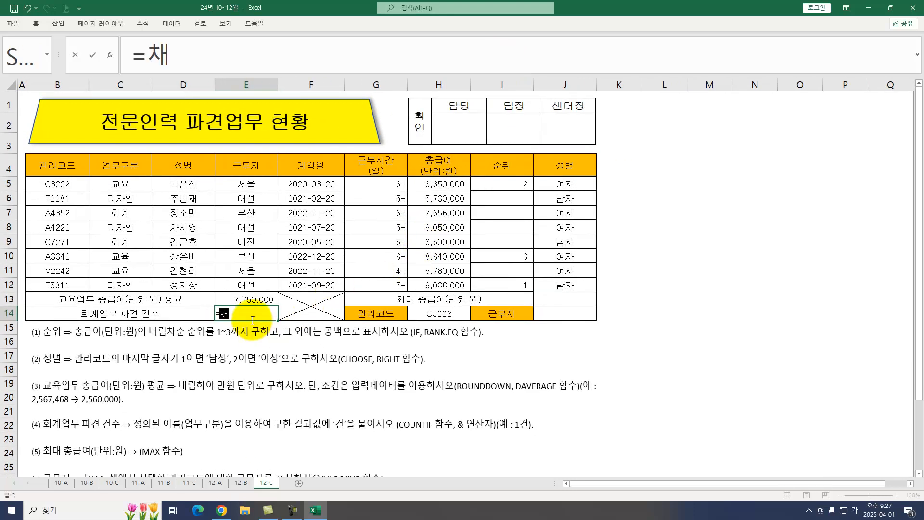
type("COUN")
key("Down")
key("Down")
key("Down")
key("Tab")
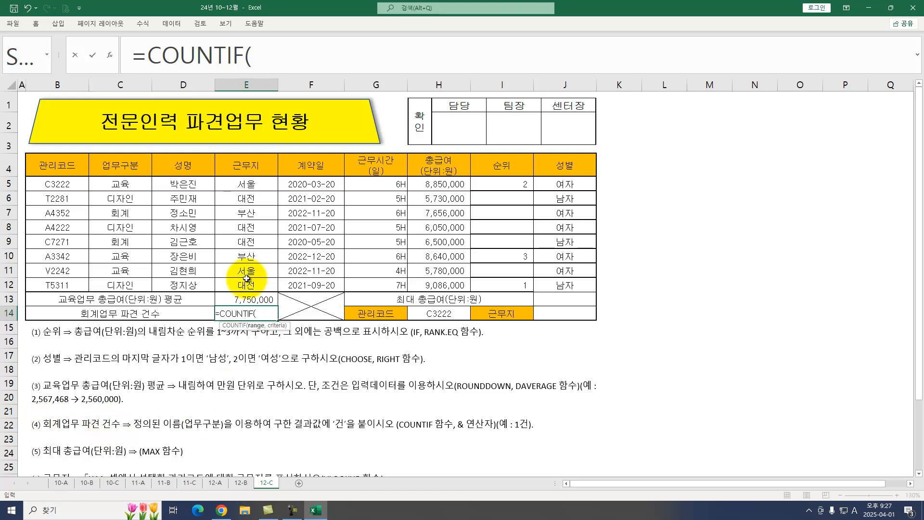
left_click_drag(120, 183, 132, 285)
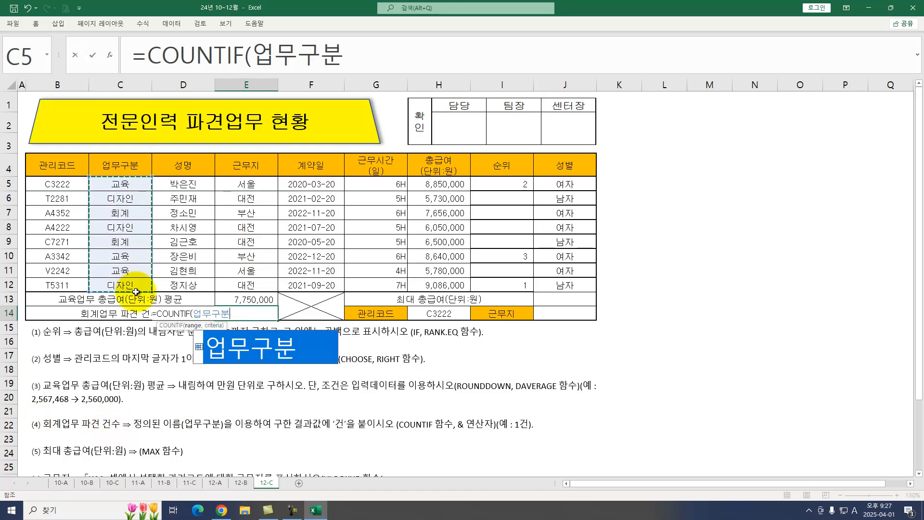
type(",")
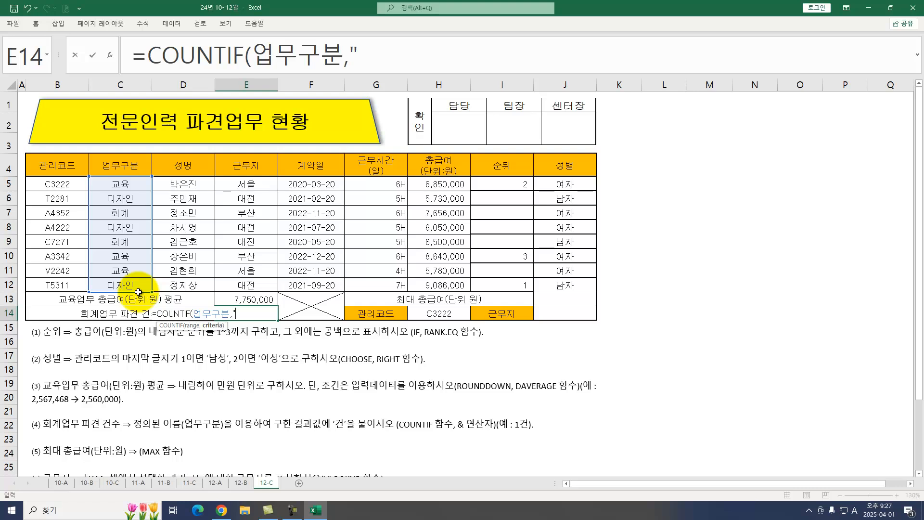
type("\"회계\")&\"RJS")
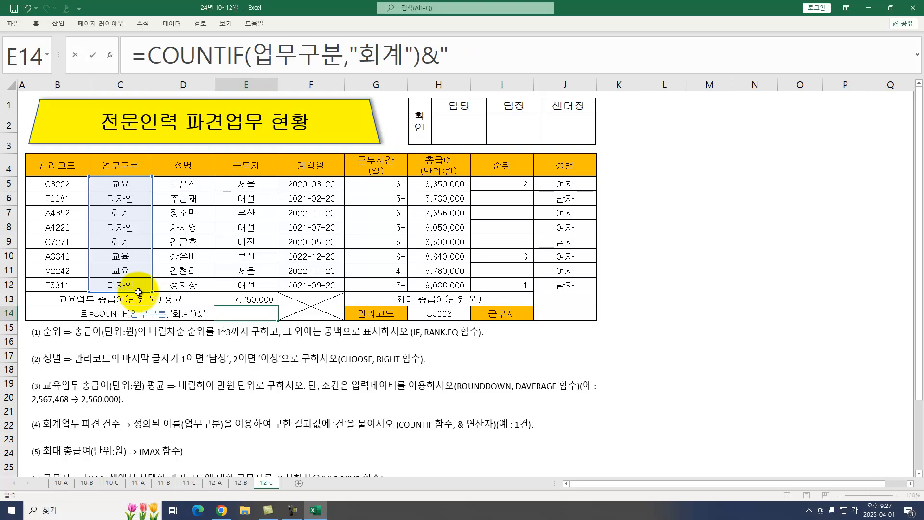
key("Return")
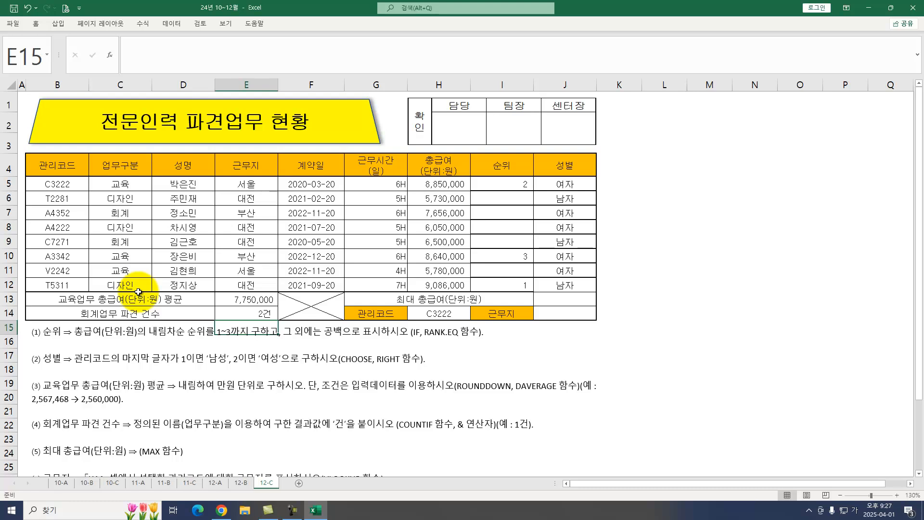
Calculate the maximum total salary in J13 with =MAX(H5:H12).
left_click(569, 303)
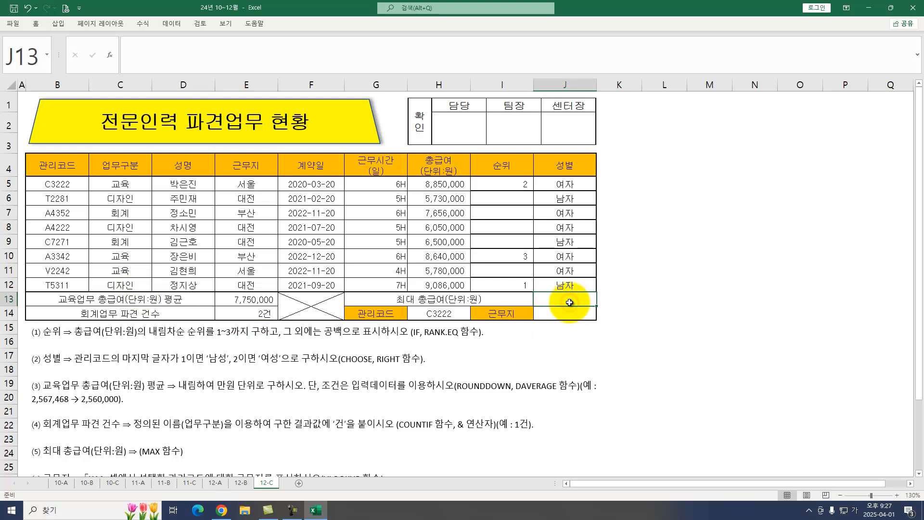
type("=")
key("Hangul")
type("MAX(")
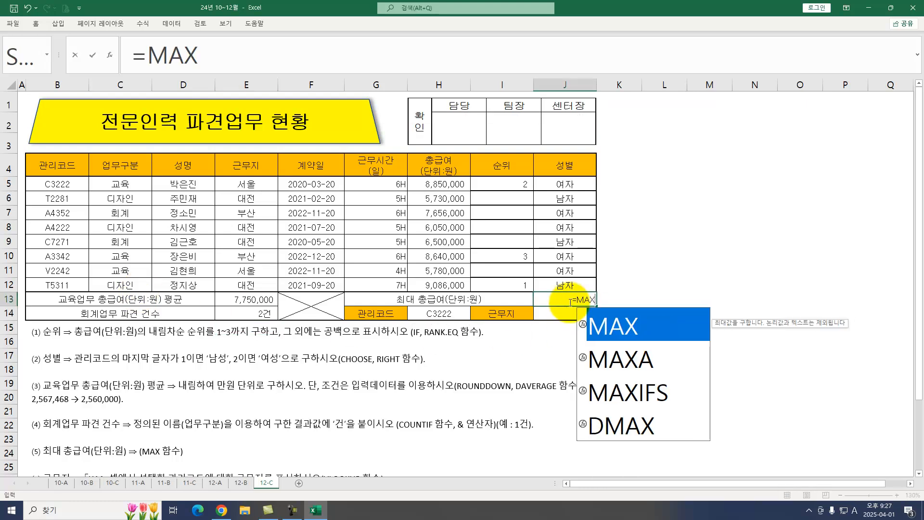
left_click_drag(453, 185, 455, 285)
key("Return")
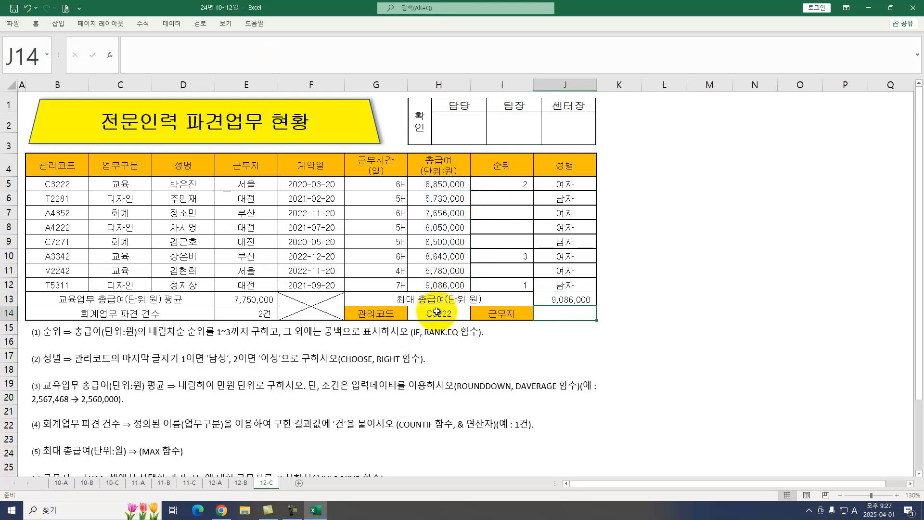
Look up the 근무지 for the 관리코드 in H14 by entering =VLOOKUP(H14,B5:E12,4,0) in J14.
scroll(436, 313, "down", 1)
scroll(436, 313, "up", 1)
scroll(438, 320, "down", 1)
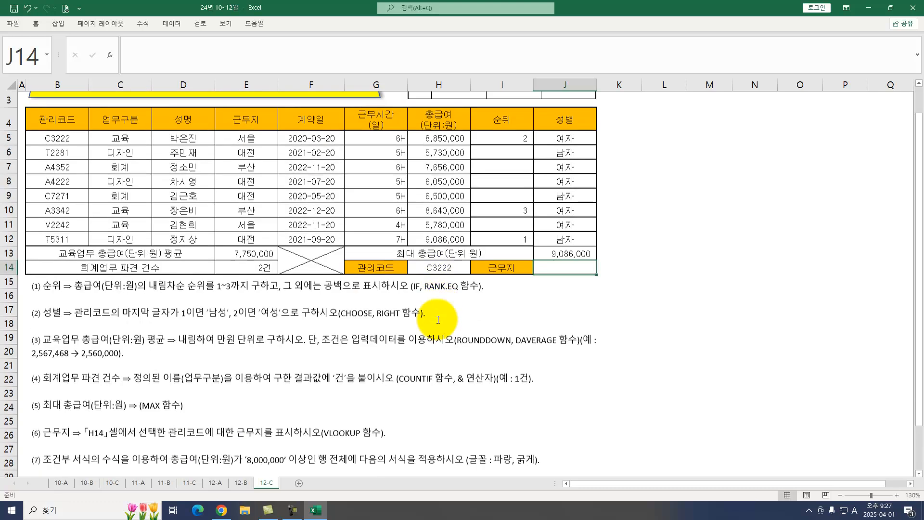
type("=VLOOKUP(")
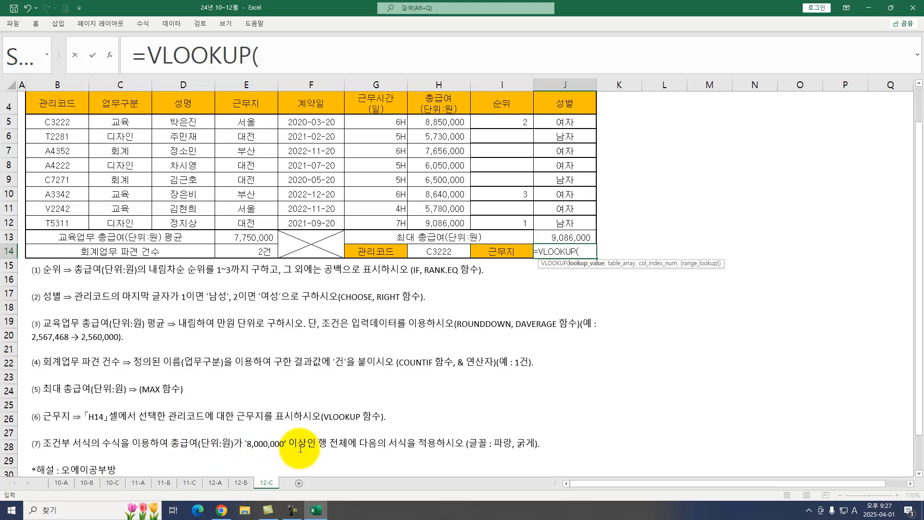
left_click(436, 252)
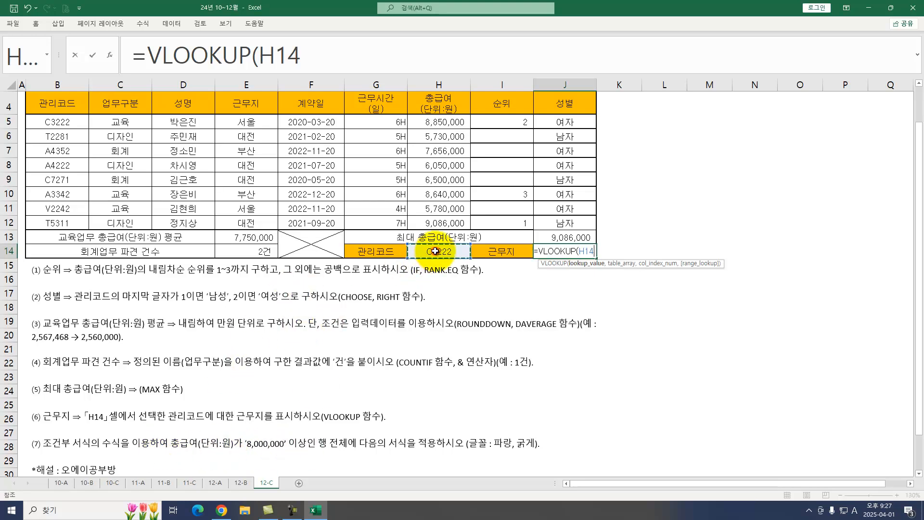
type(",")
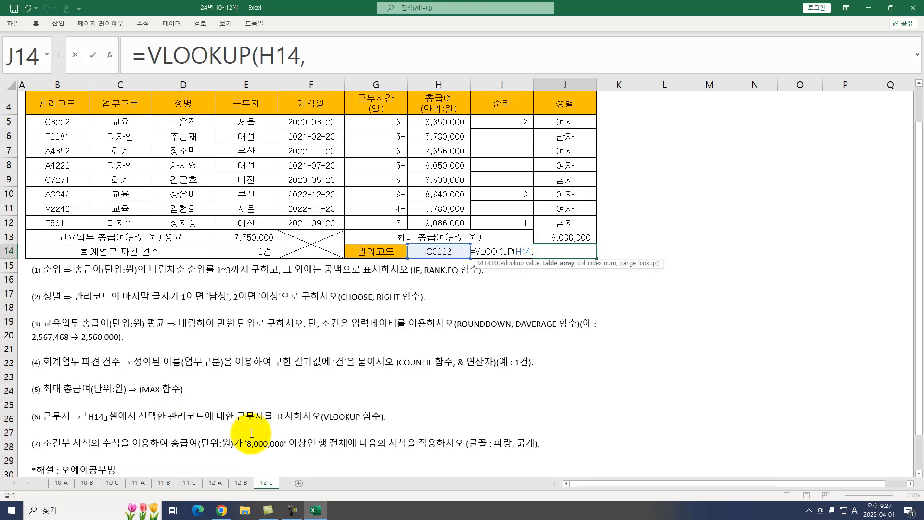
left_click_drag(57, 122, 263, 225)
type(",")
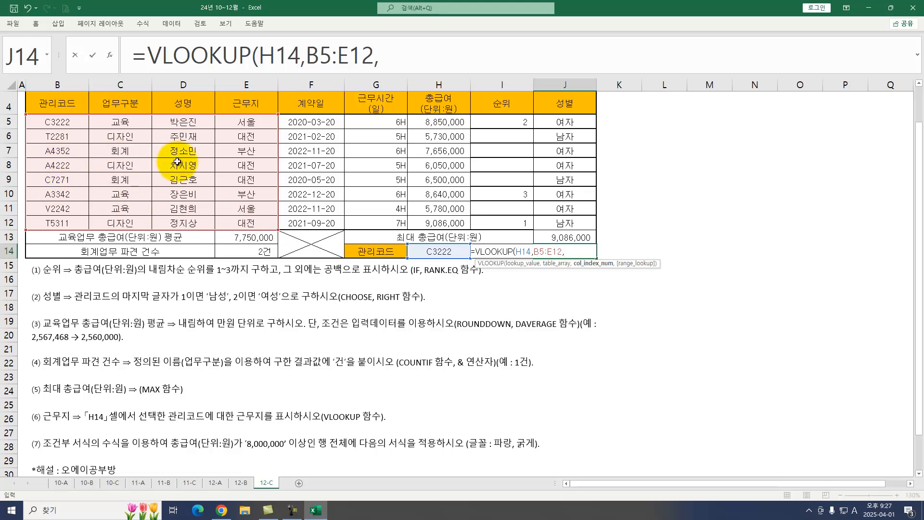
type("4")
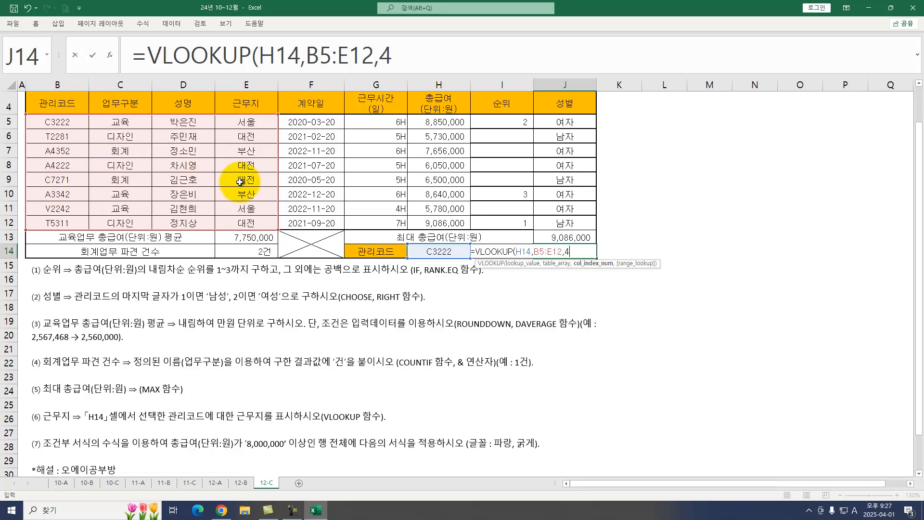
type(",0")
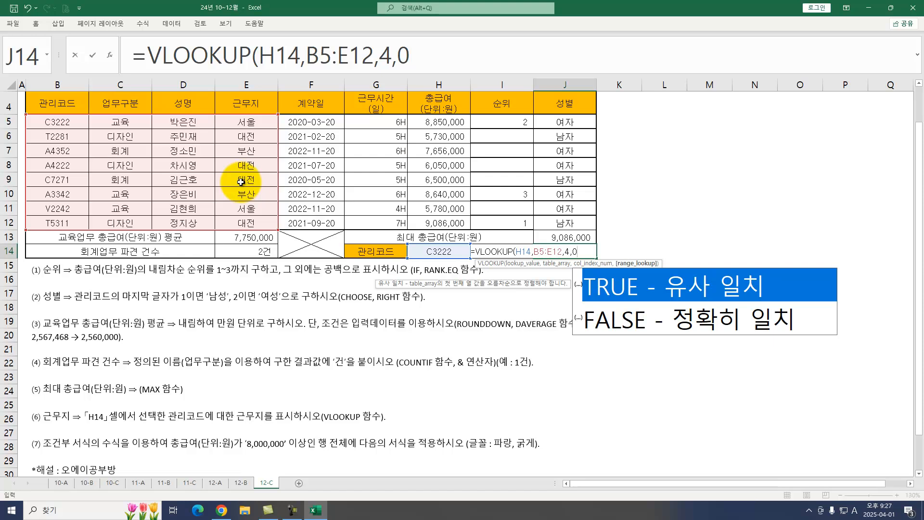
key("Return")
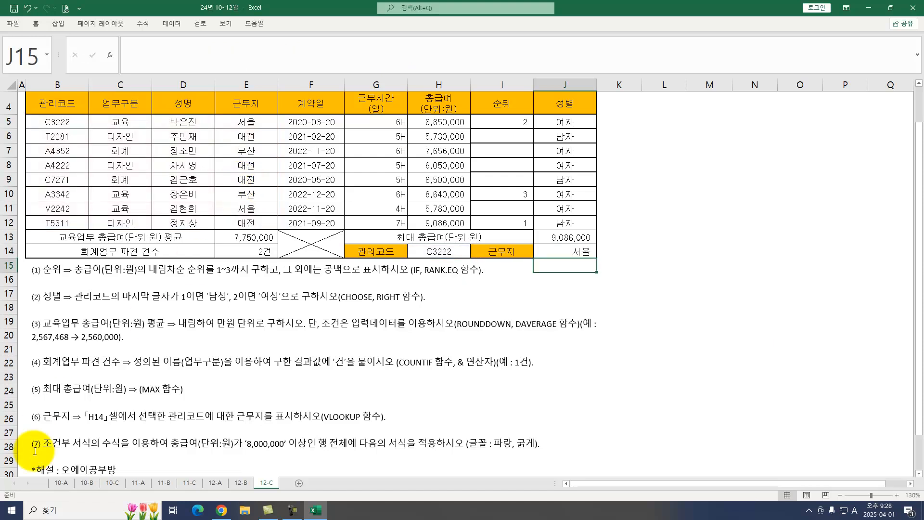
Start a formula-based conditional formatting rule for B5:J12 with the condition =$H5>=8000000.
left_click_drag(44, 121, 543, 220)
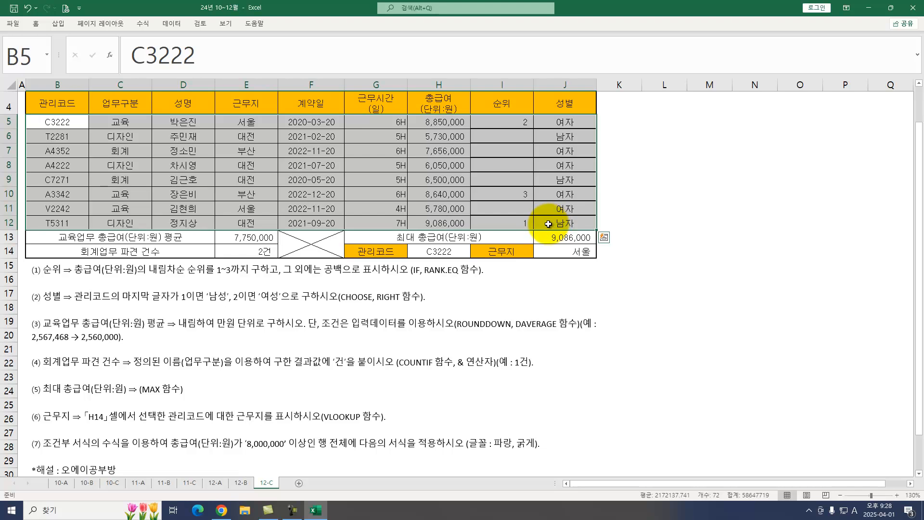
left_click(36, 23)
left_click(446, 48)
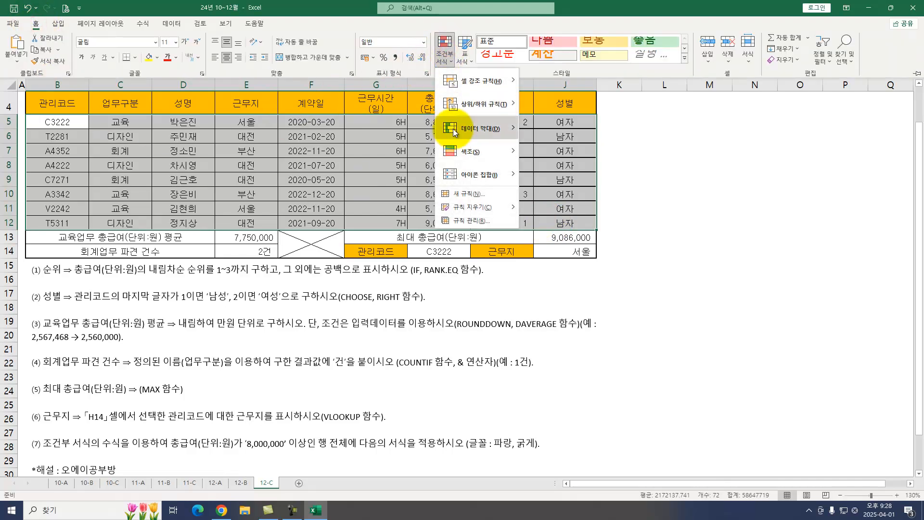
left_click(469, 193)
left_click(447, 302)
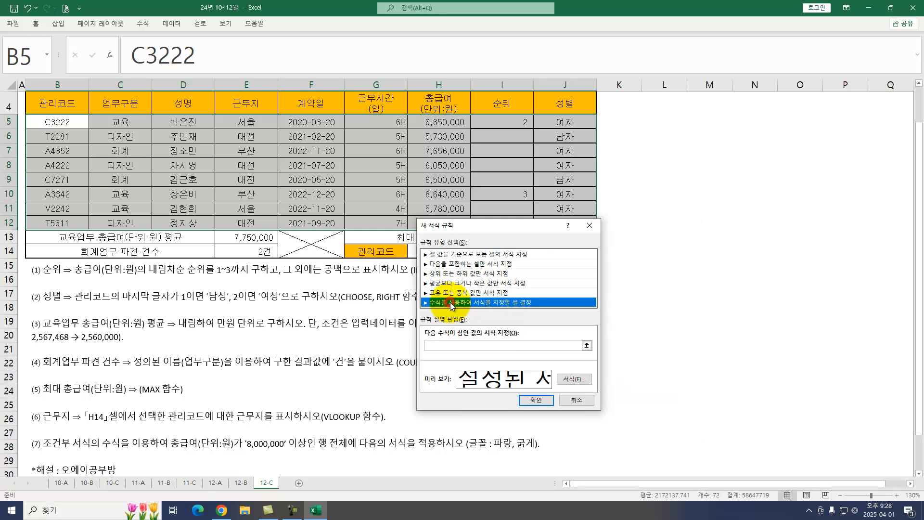
left_click(441, 346)
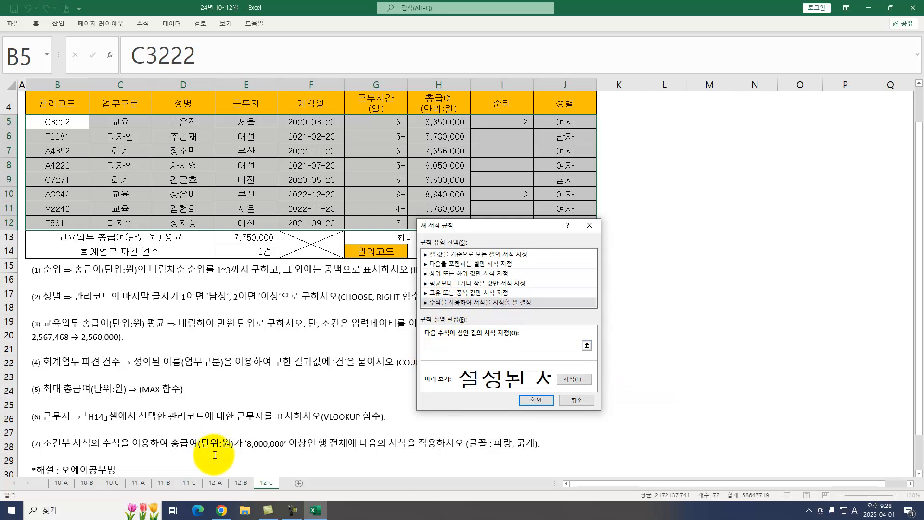
left_click(441, 123)
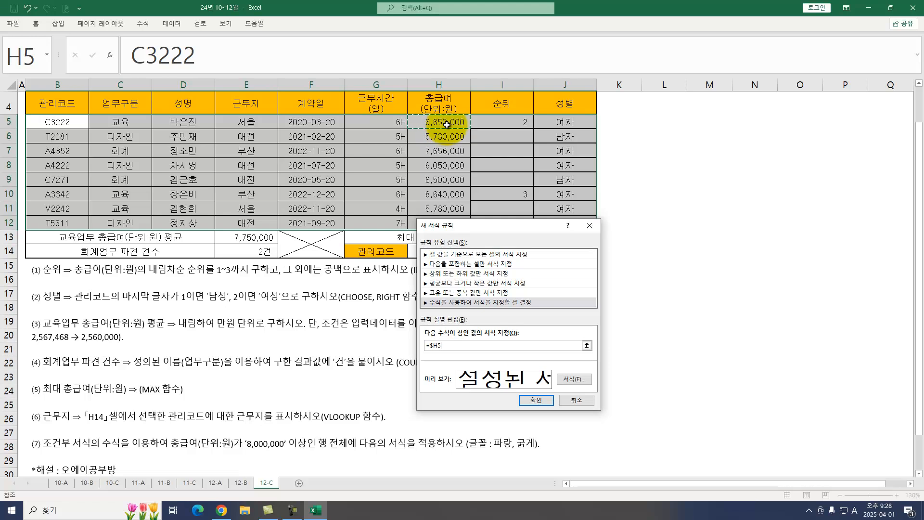
type(">=8000000")
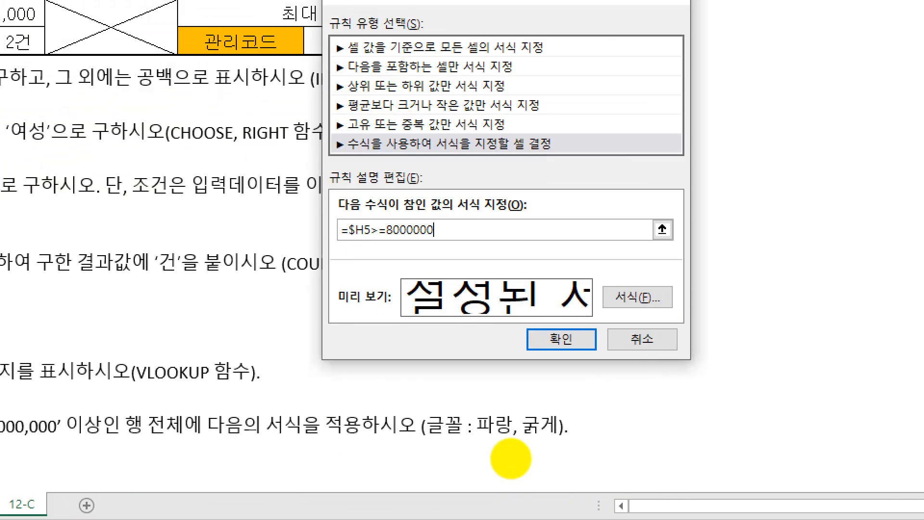
key("ctrl+2")
mouse_move(583, 447)
left_mouse_down()
mouse_move(530, 384)
mouse_move(612, 463)
left_mouse_up()
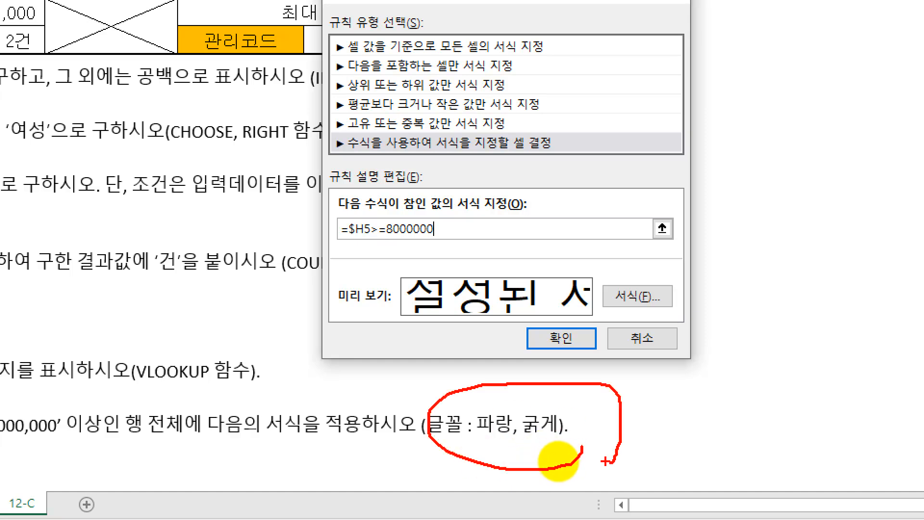
key("Escape")
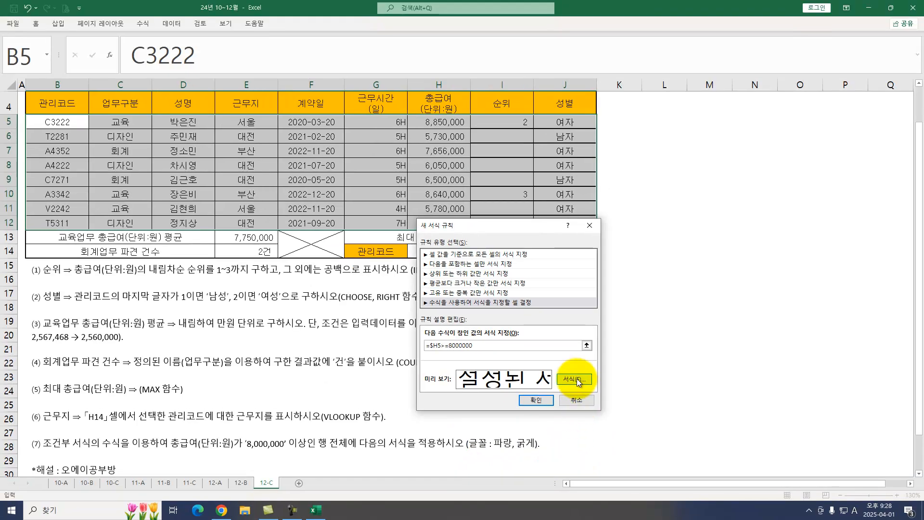
Give the conditional formatting rule a bold (굵게) font in standard blue and apply it to the table rows.
left_click(577, 380)
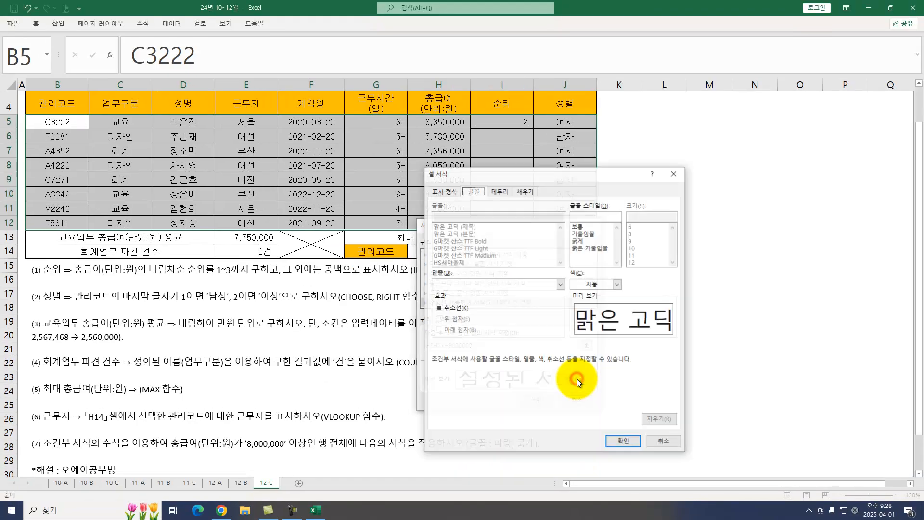
left_click(590, 241)
left_click(606, 283)
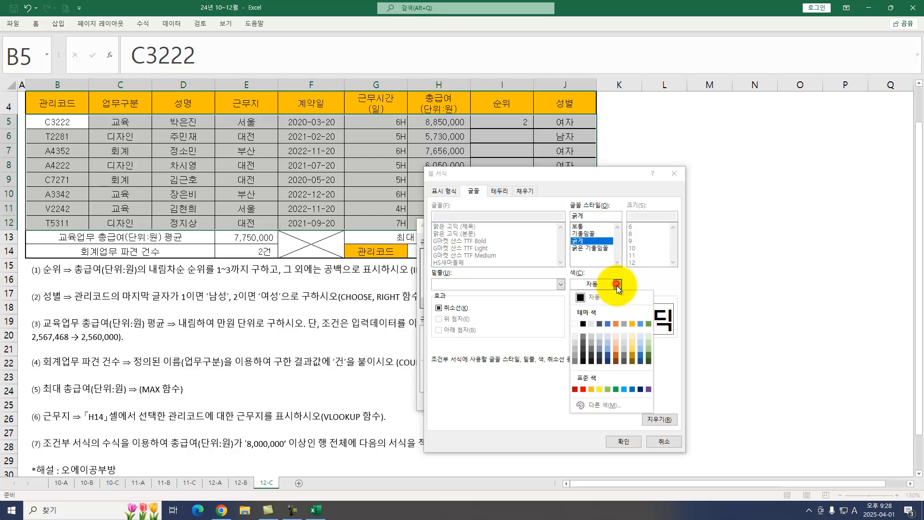
left_click(632, 389)
left_click(624, 442)
left_click(535, 400)
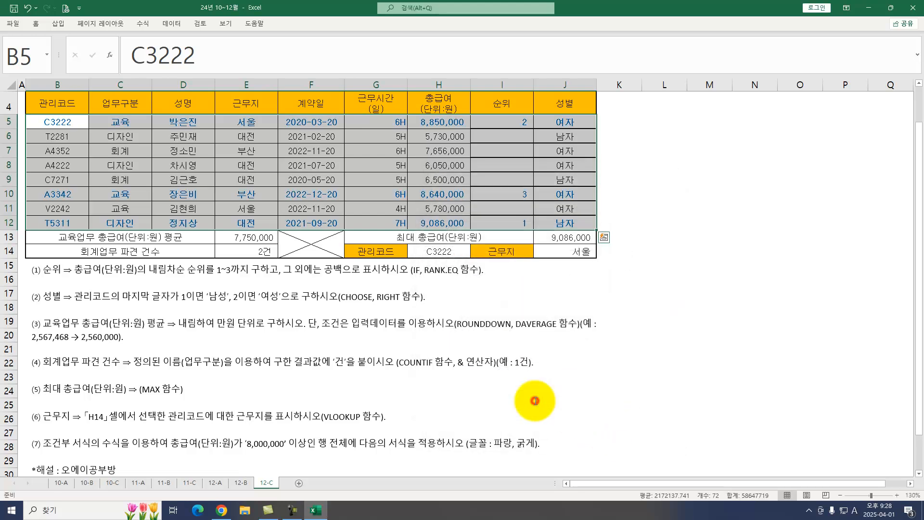
left_click(329, 174)
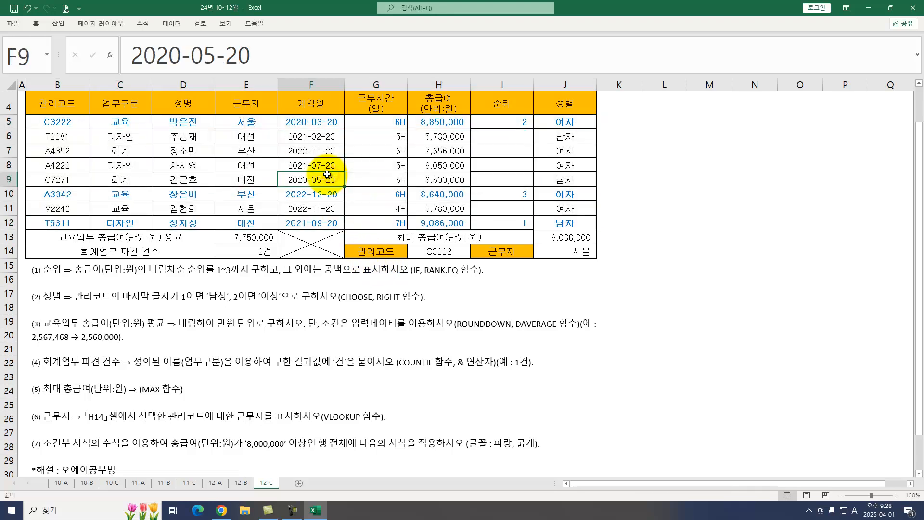
scroll(328, 174, "up", 1)
left_click(188, 228)
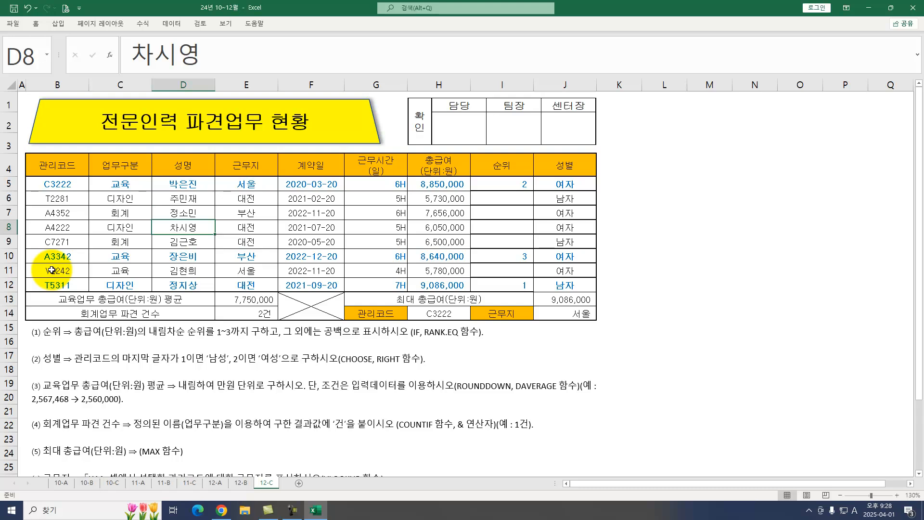
left_click(376, 218)
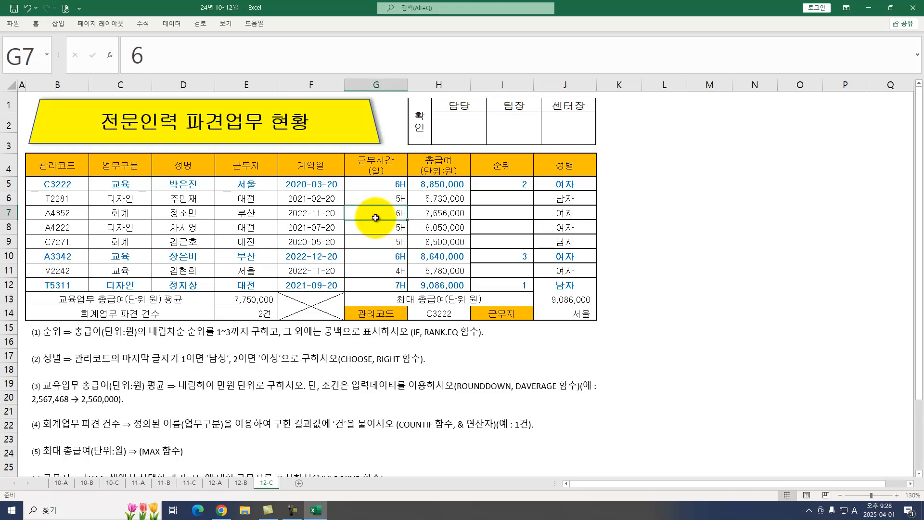